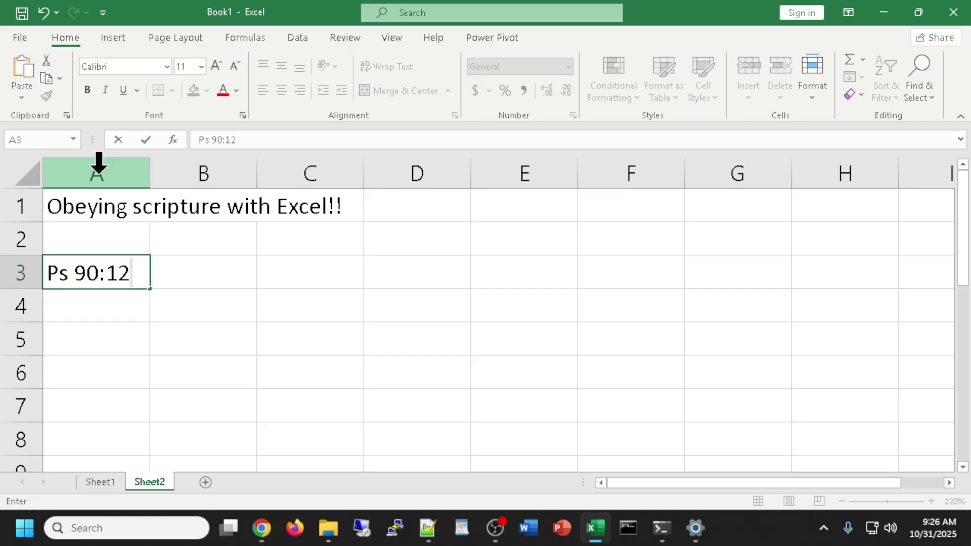
Finish the A3 verse: 'teach us to number our days, so we may apply our hearts to wisdom'.
{"action": "type", "text": "eachus"}
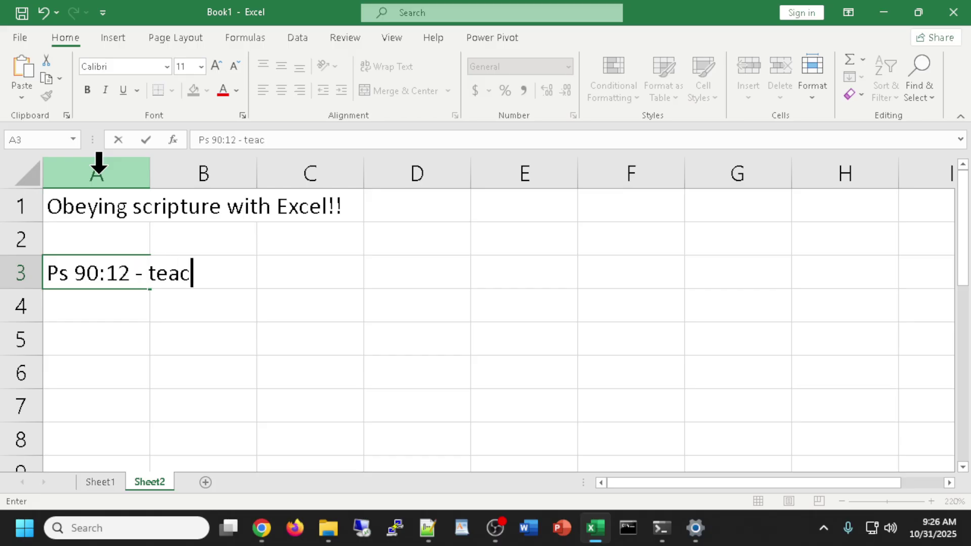
{"action": "key", "text": "BackSpace"}
{"action": "key", "text": "BackSpace"}
{"action": "key", "text": "BackSpace"}
{"action": "type", "text": "us to numbers"}
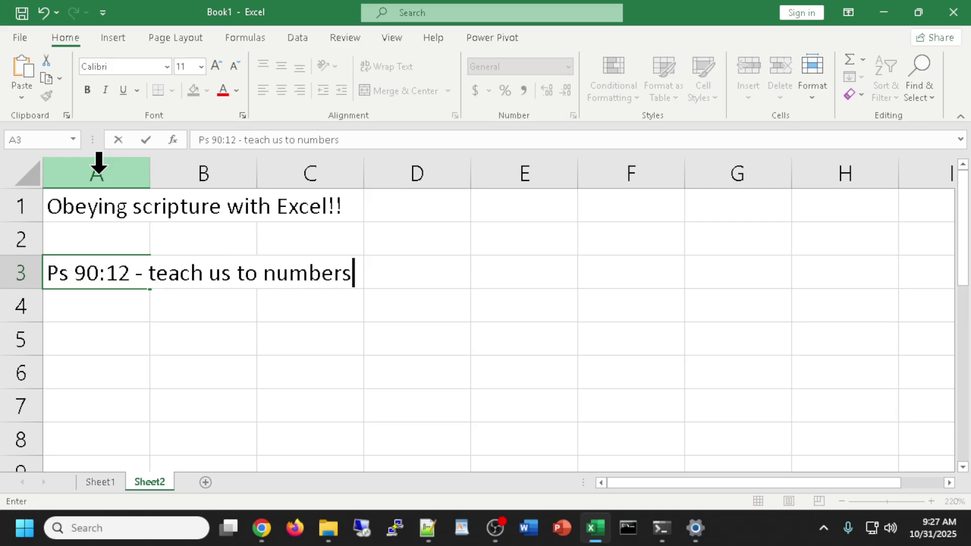
{"action": "key", "text": "BackSpace"}
{"action": "type", "text": "our days, "}
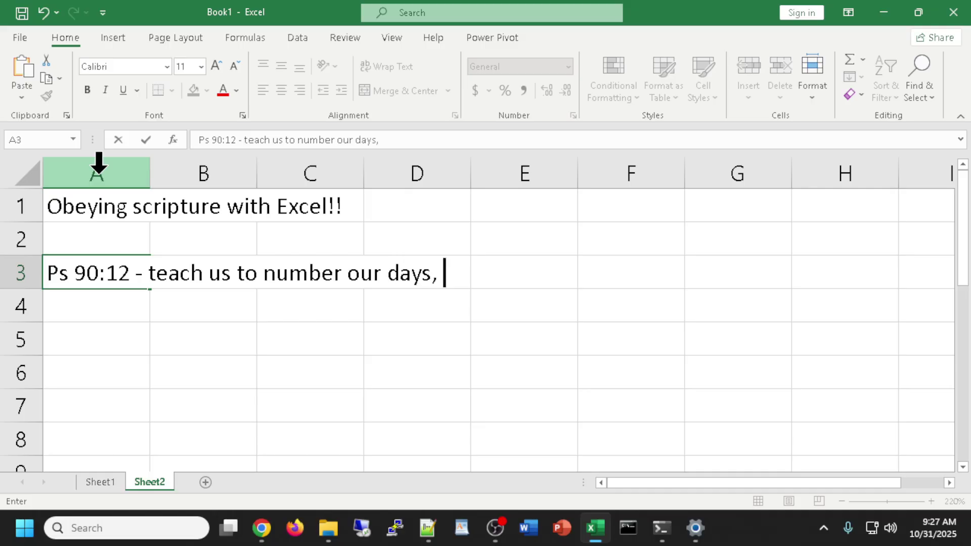
{"action": "type", "text": "so we m"}
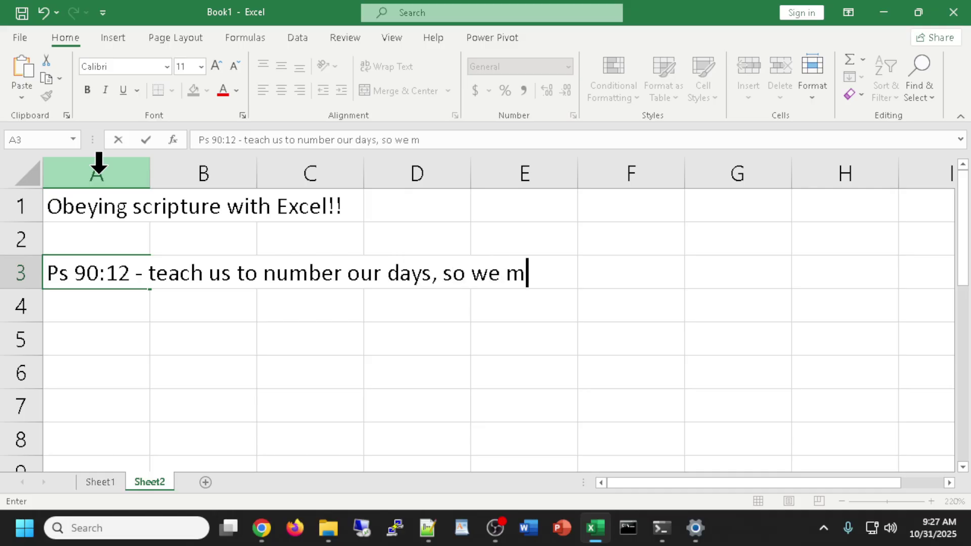
{"action": "type", "text": "ay apply our h"}
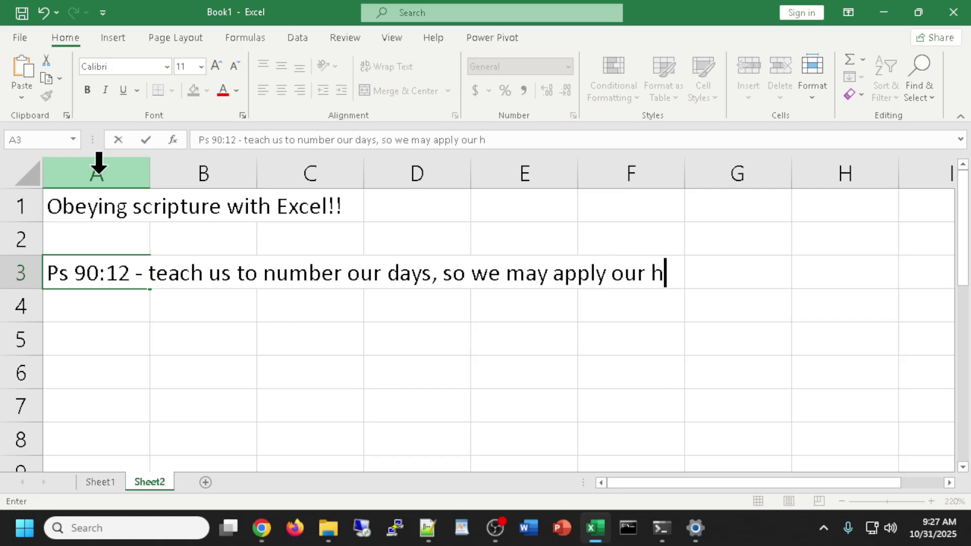
{"action": "type", "text": "earts to wi"}
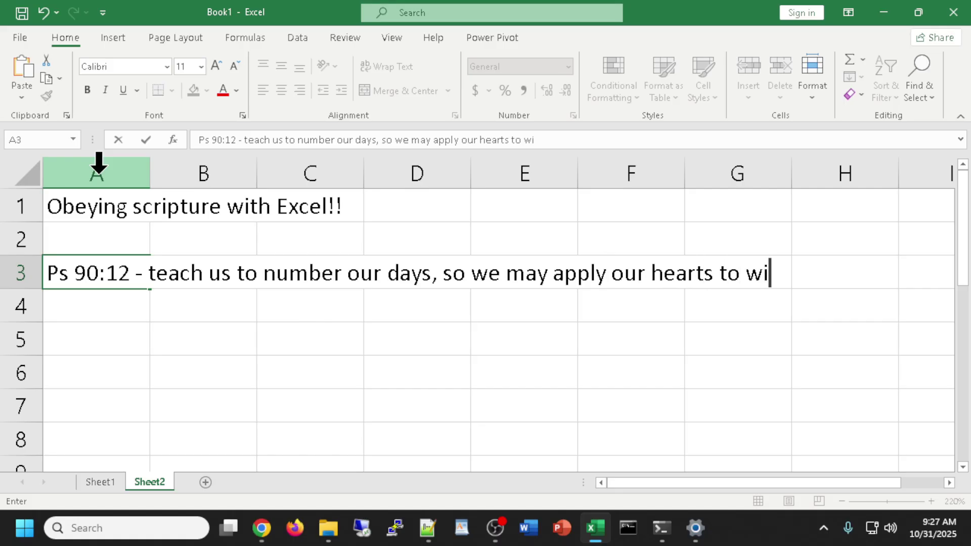
{"action": "type", "text": "sdom"}
{"action": "key", "text": "Return"}
{"action": "key", "text": "Return"}
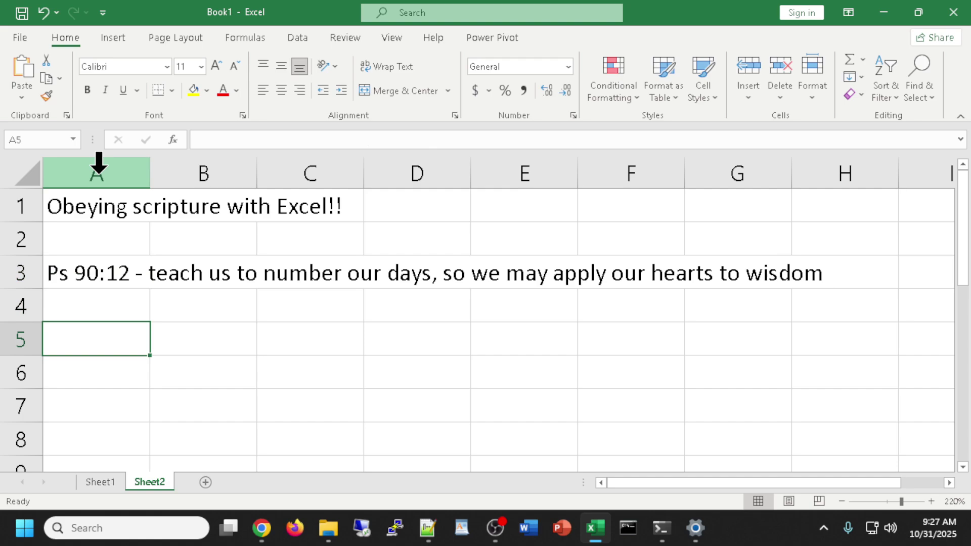
Enter the headings today, birthday, days and years in cells A5 through D5.
{"action": "type", "text": "today"}
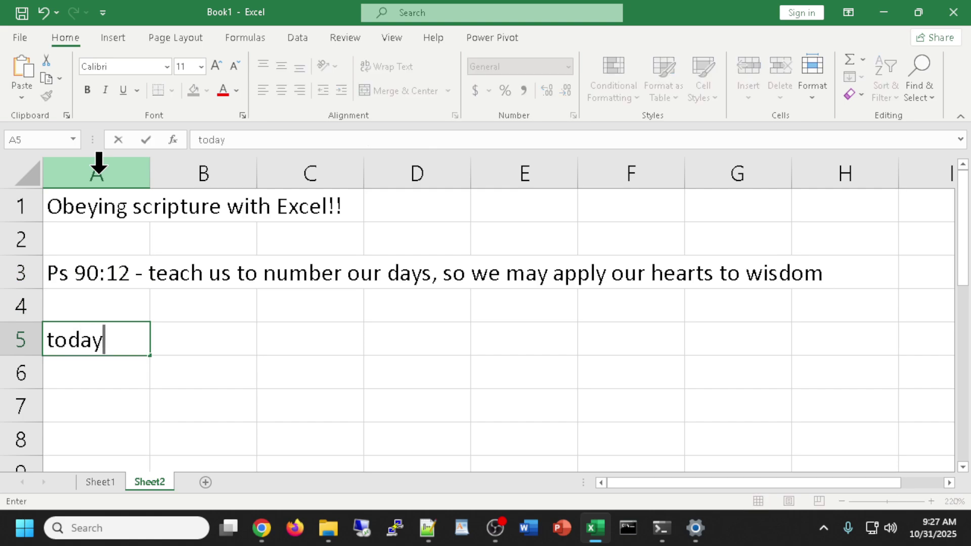
{"action": "key", "text": "Tab"}
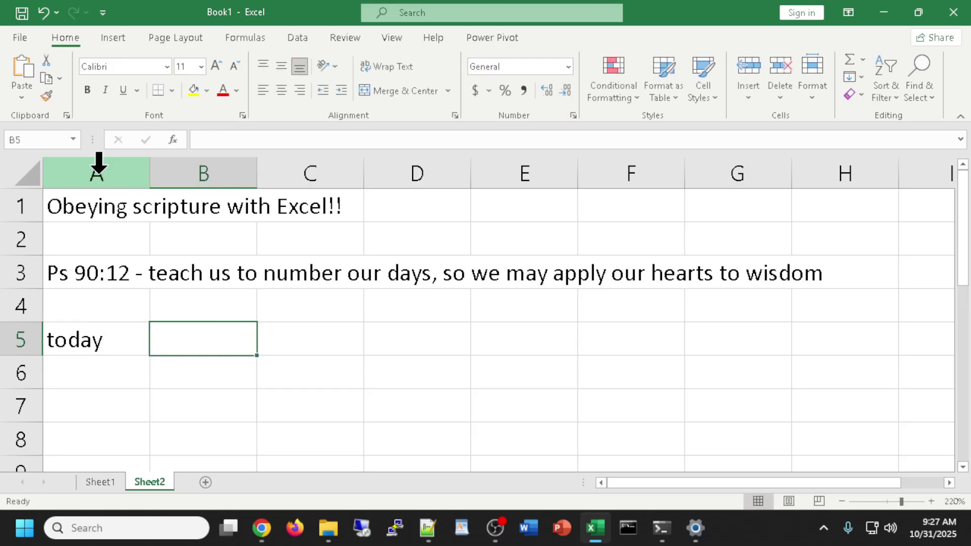
{"action": "type", "text": "birthday"}
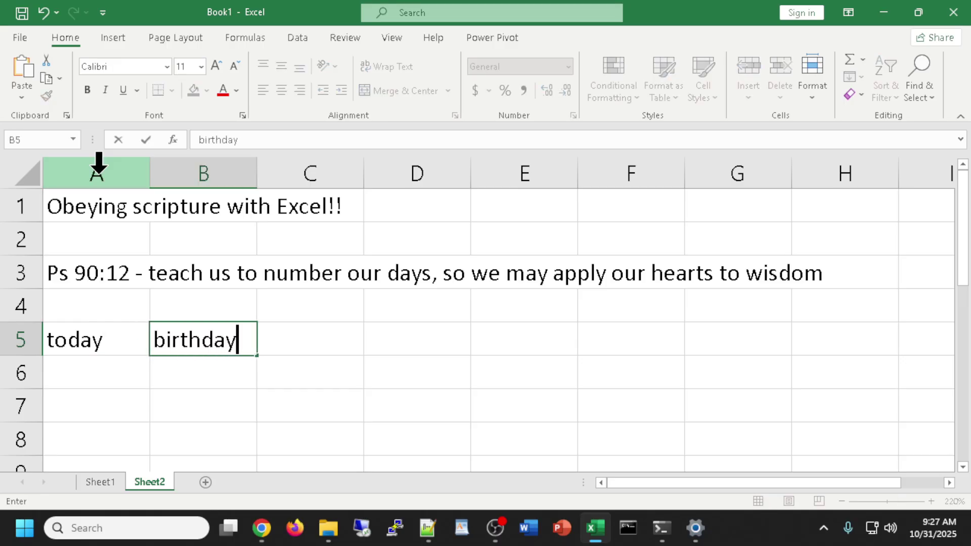
{"action": "key", "text": "Tab"}
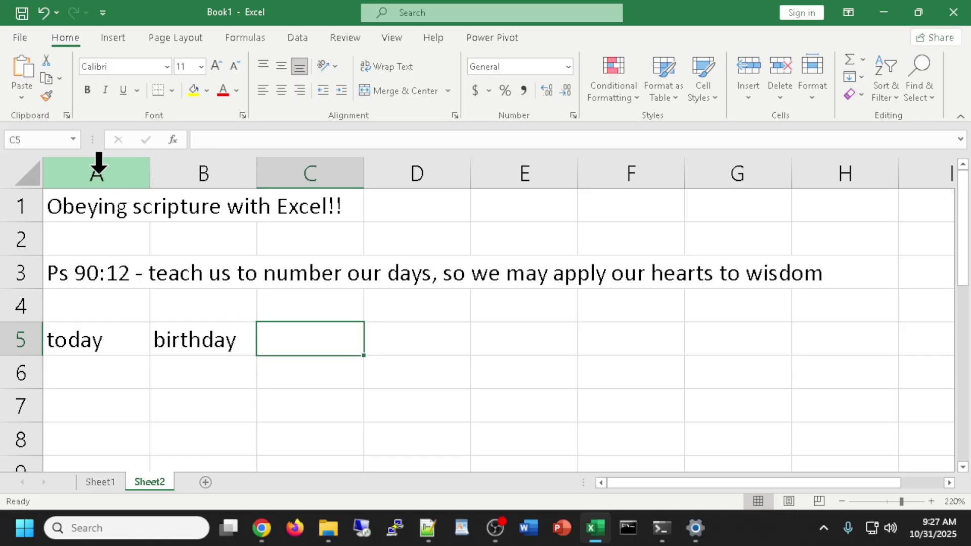
{"action": "type", "text": "d"}
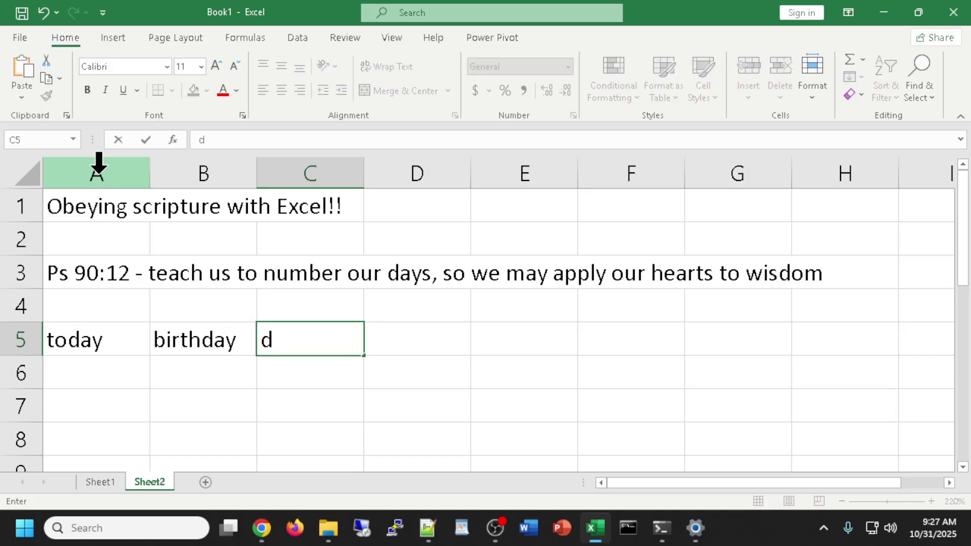
{"action": "type", "text": "ays"}
{"action": "key", "text": "Tab"}
{"action": "type", "text": "ye"}
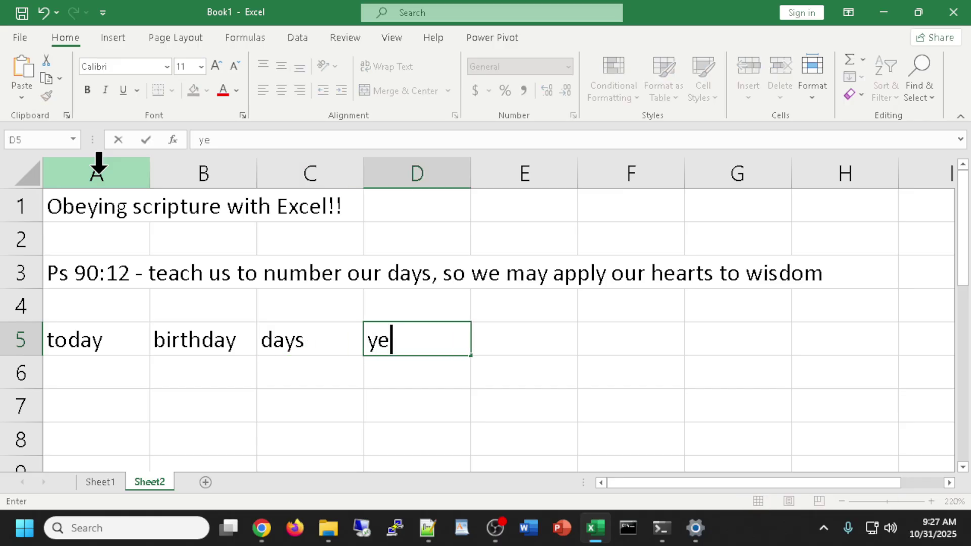
{"action": "type", "text": "ars"}
{"action": "key", "text": "Return"}
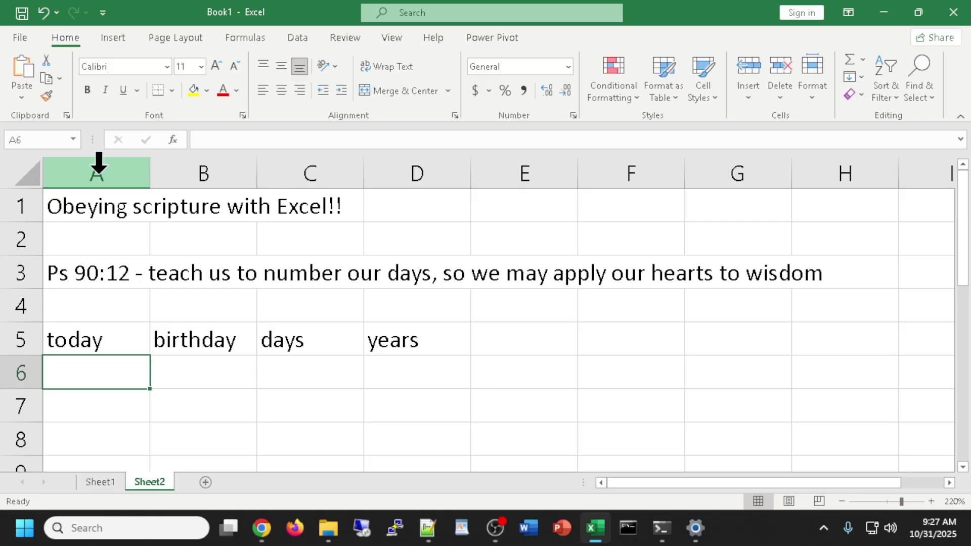
Look up the NOW function in Insert Function's Date & Time category, then cancel.
{"action": "type", "text": "="}
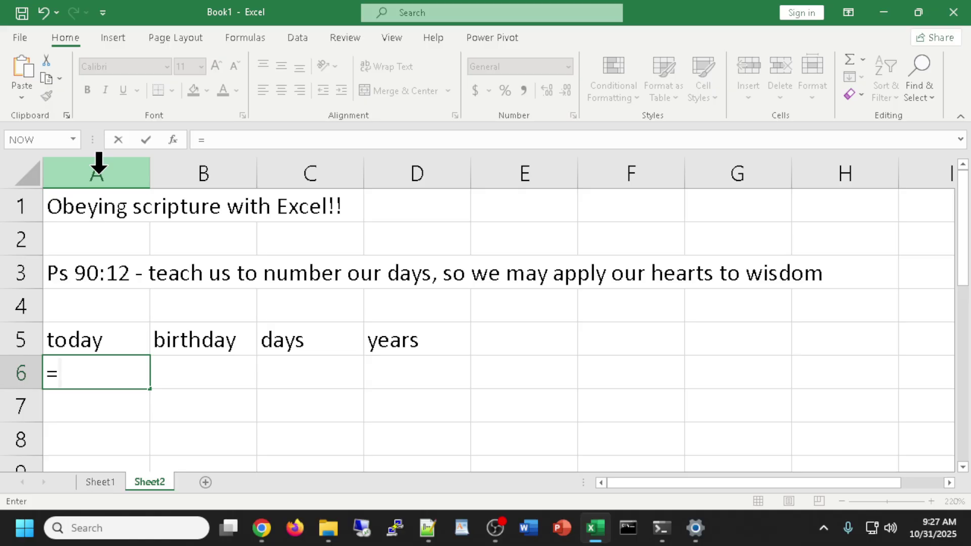
{"action": "type", "text": "no"}
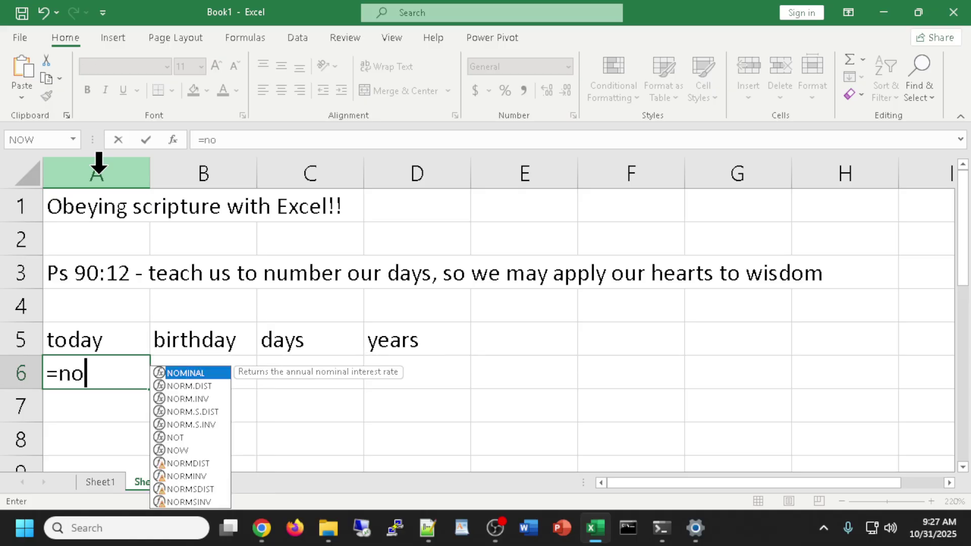
{"action": "type", "text": "w"}
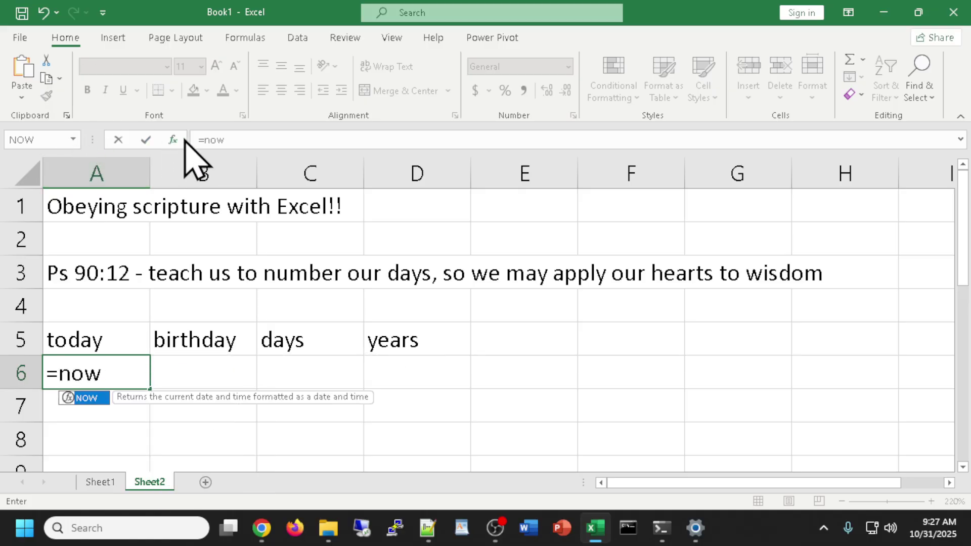
{"action": "left_click", "coordinate": [173, 141]}
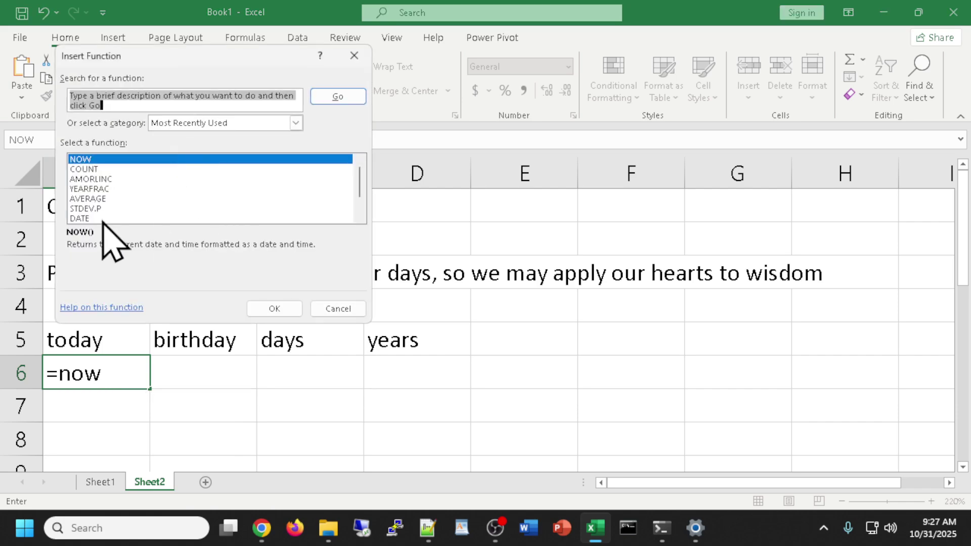
{"action": "left_click", "coordinate": [295, 123]}
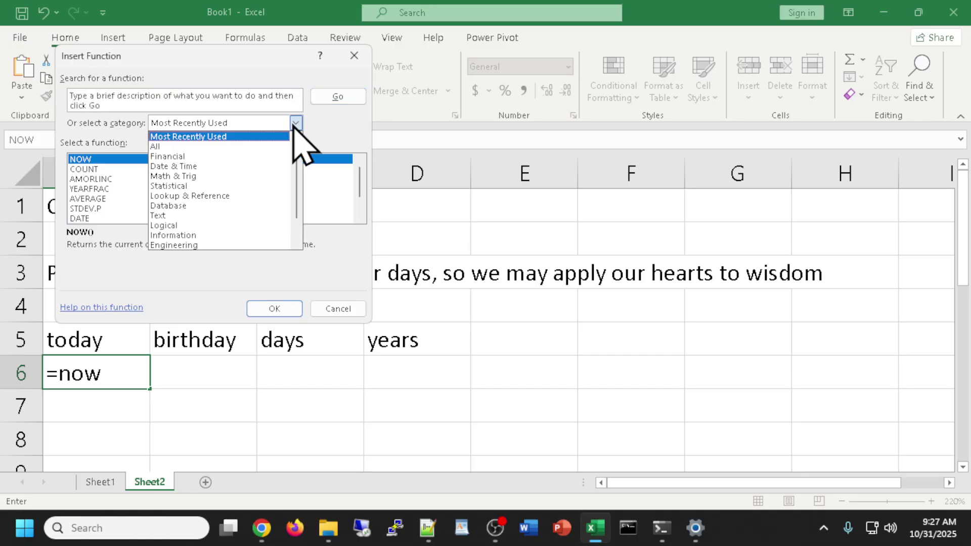
{"action": "left_click", "coordinate": [176, 163]}
{"action": "scroll", "coordinate": [217, 204], "scroll_direction": "down", "scroll_amount": 3}
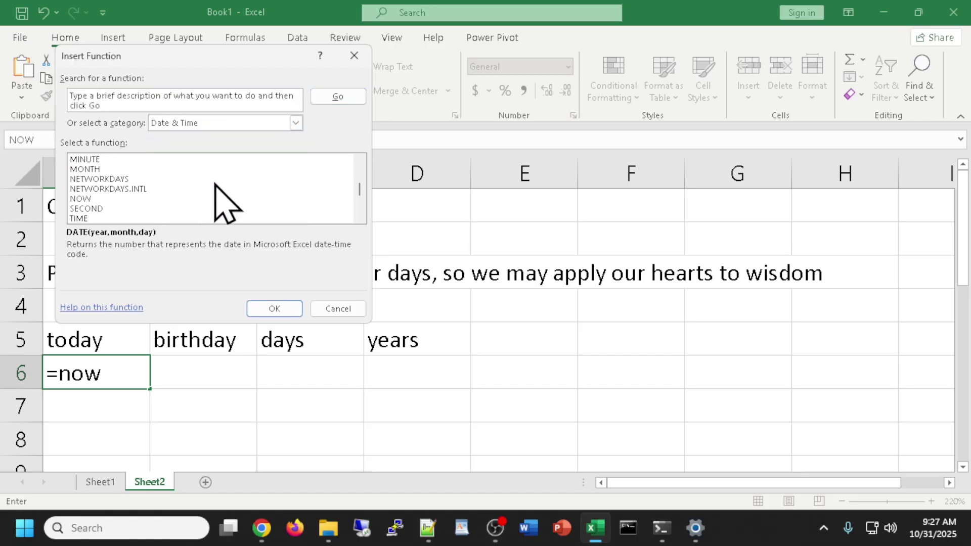
{"action": "left_click", "coordinate": [77, 199]}
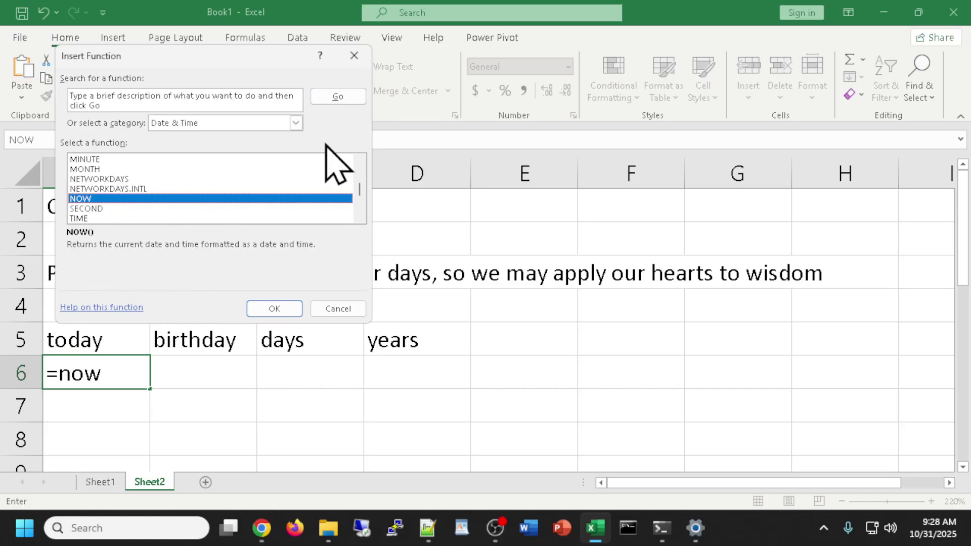
{"action": "left_click", "coordinate": [354, 56]}
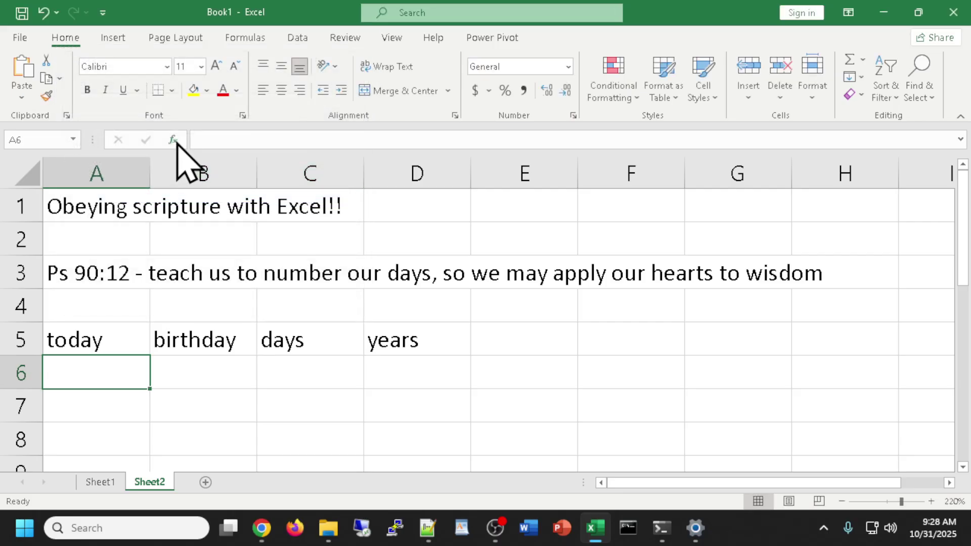
Enter =now() in A6, fixing the #NAME? error, to show the current date and time.
{"action": "double_click", "coordinate": [93, 375]}
{"action": "type", "text": "="}
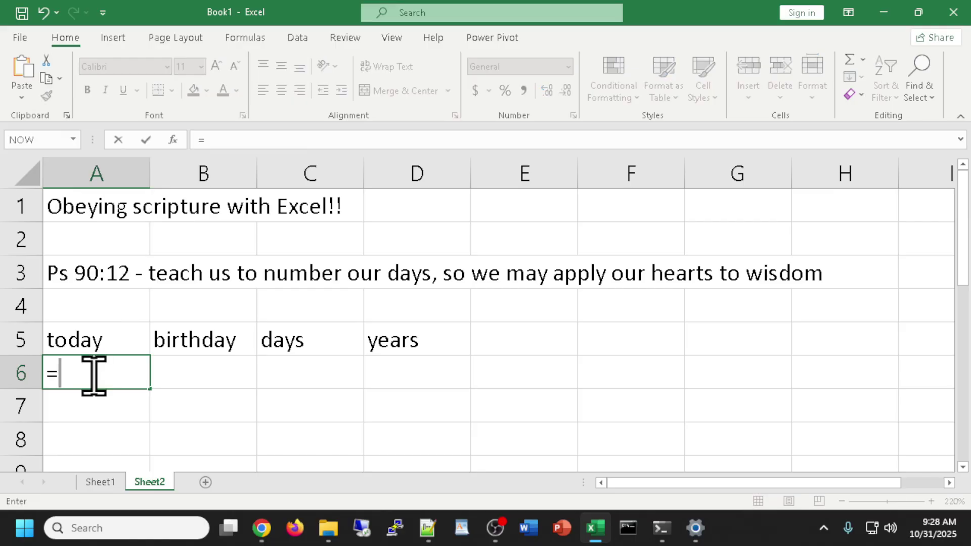
{"action": "type", "text": "n"}
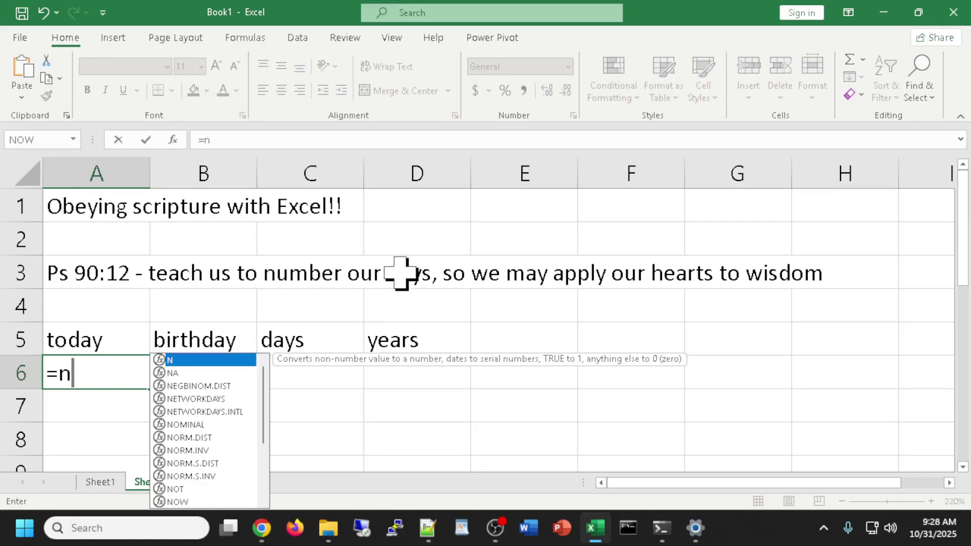
{"action": "type", "text": "ow"}
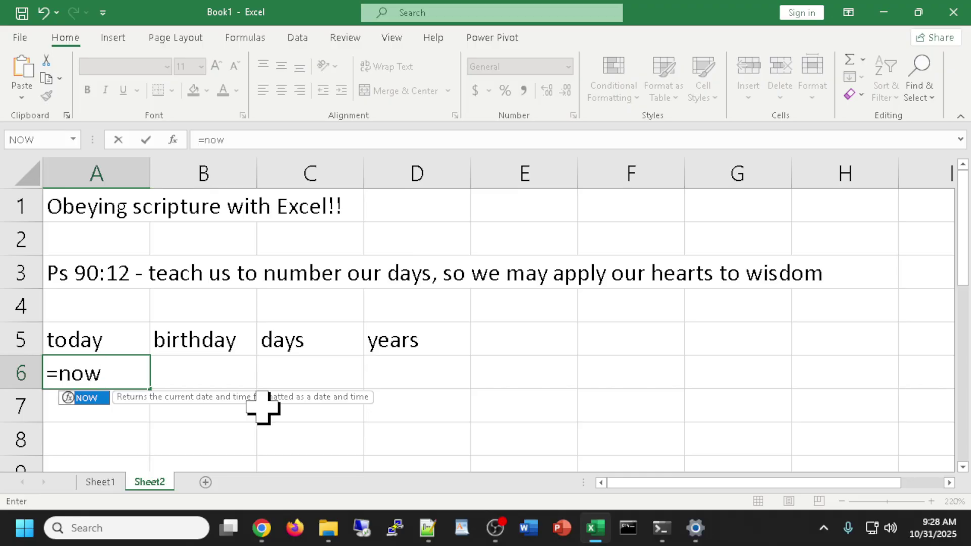
{"action": "key", "text": "Return"}
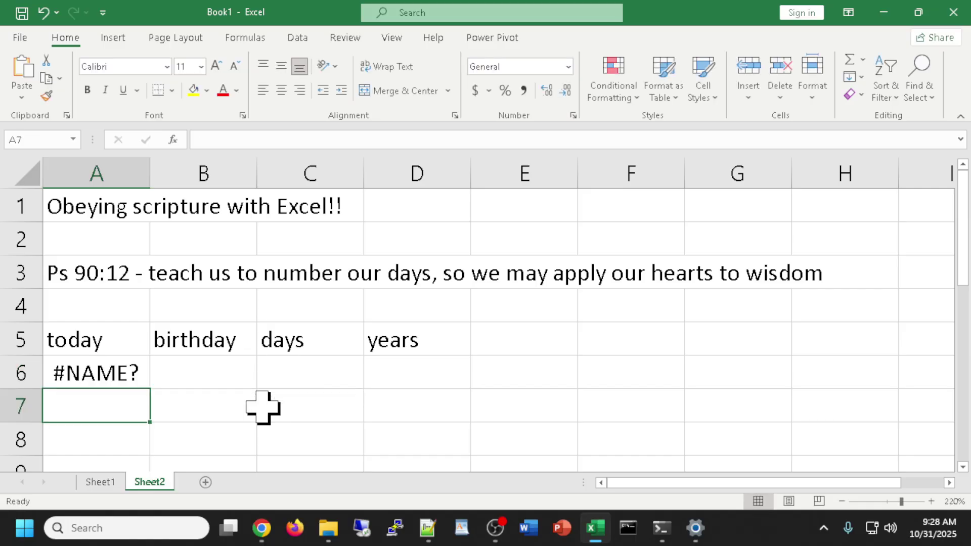
{"action": "double_click", "coordinate": [99, 373]}
{"action": "type", "text": "("}
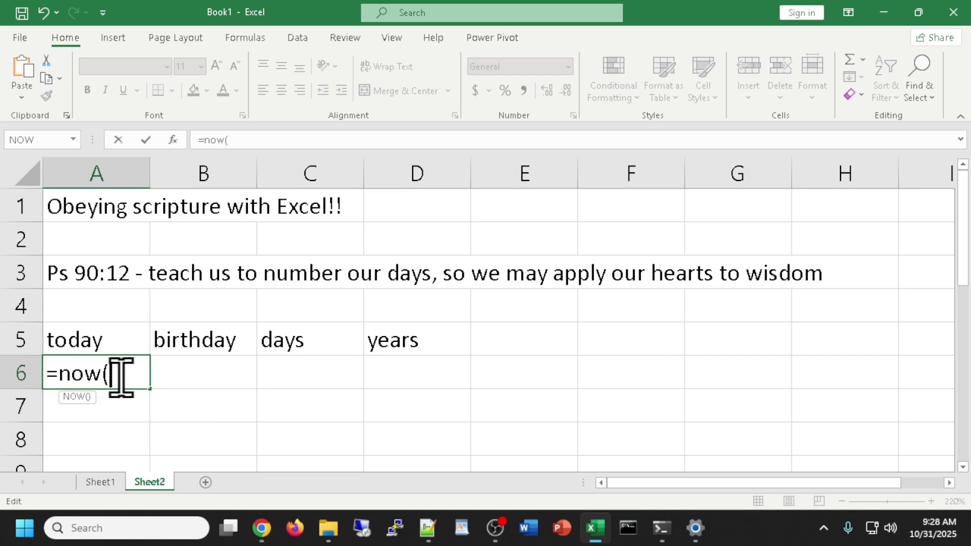
{"action": "type", "text": ")"}
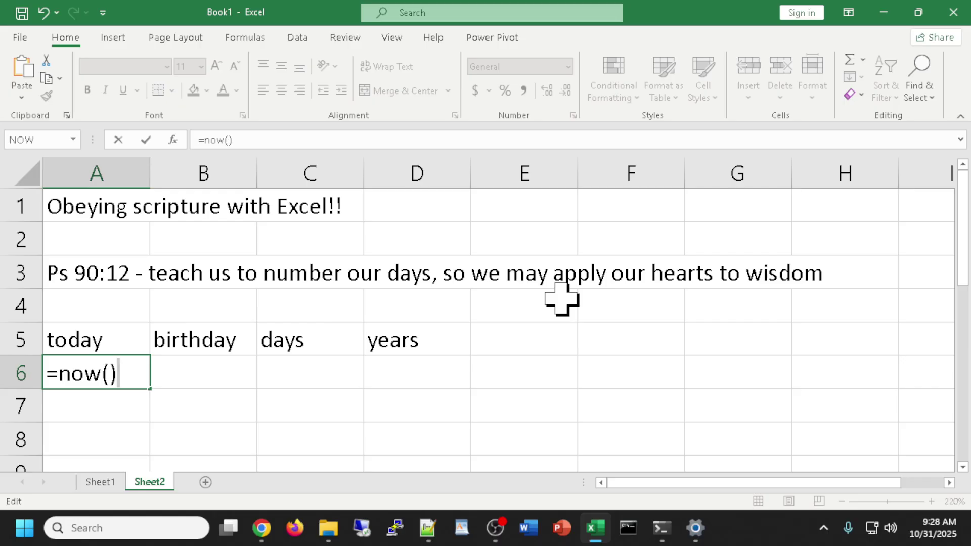
{"action": "key", "text": "Return"}
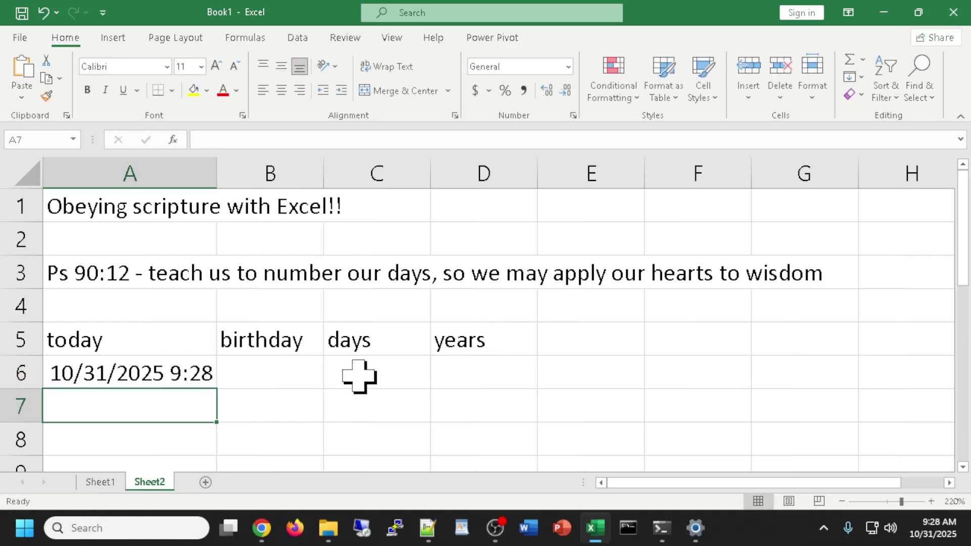
Enter the birth date 11/18/1961 in B6 and begin a formula in C6.
{"action": "left_click", "coordinate": [278, 378]}
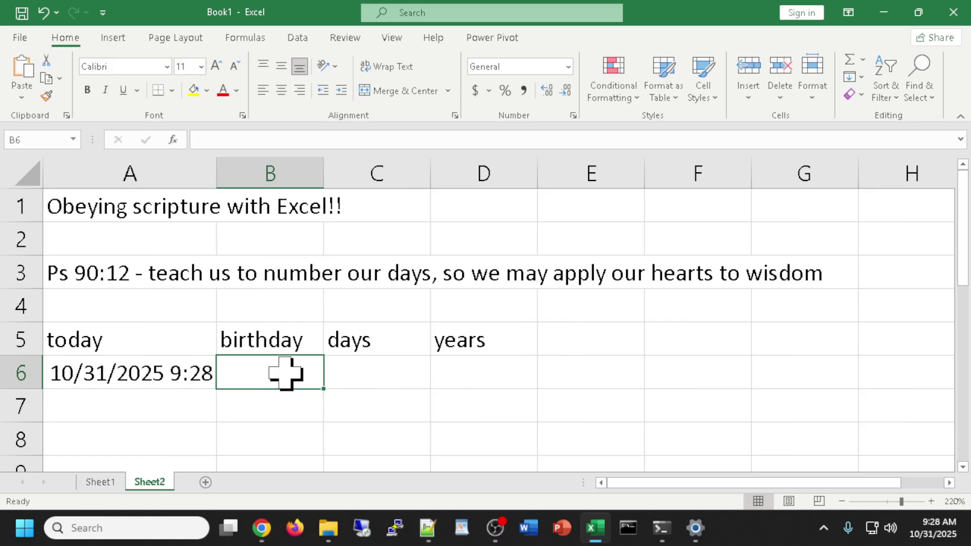
{"action": "type", "text": "11/18/"}
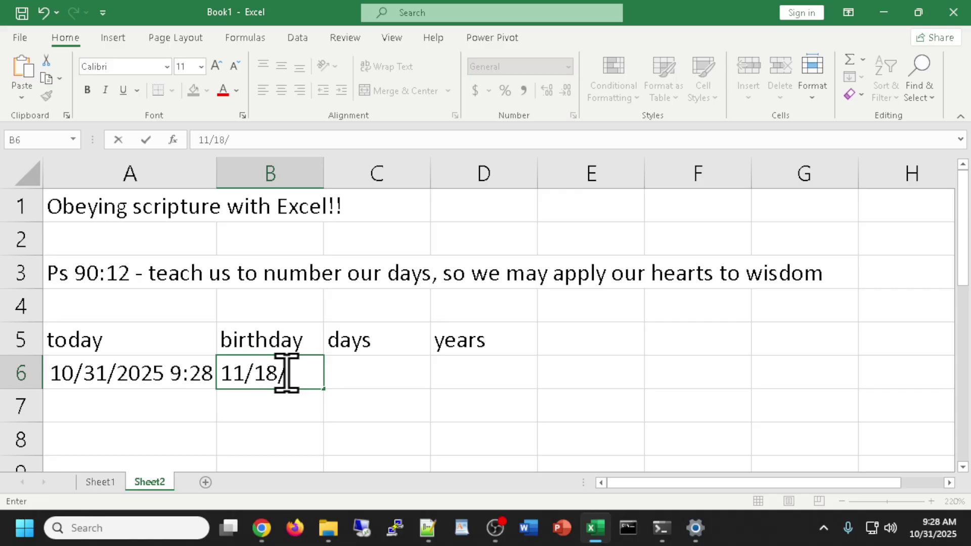
{"action": "type", "text": "1961"}
{"action": "key", "text": "Return"}
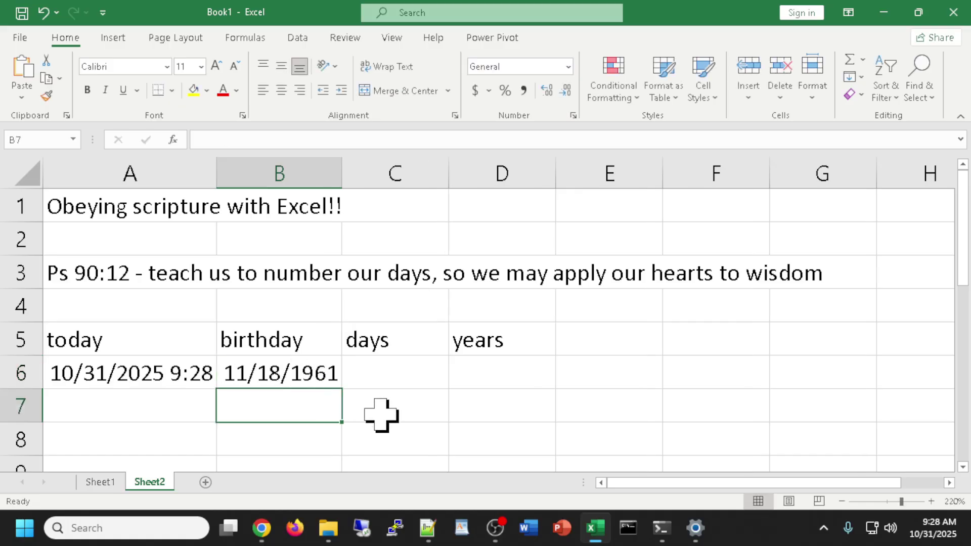
{"action": "left_click", "coordinate": [384, 373]}
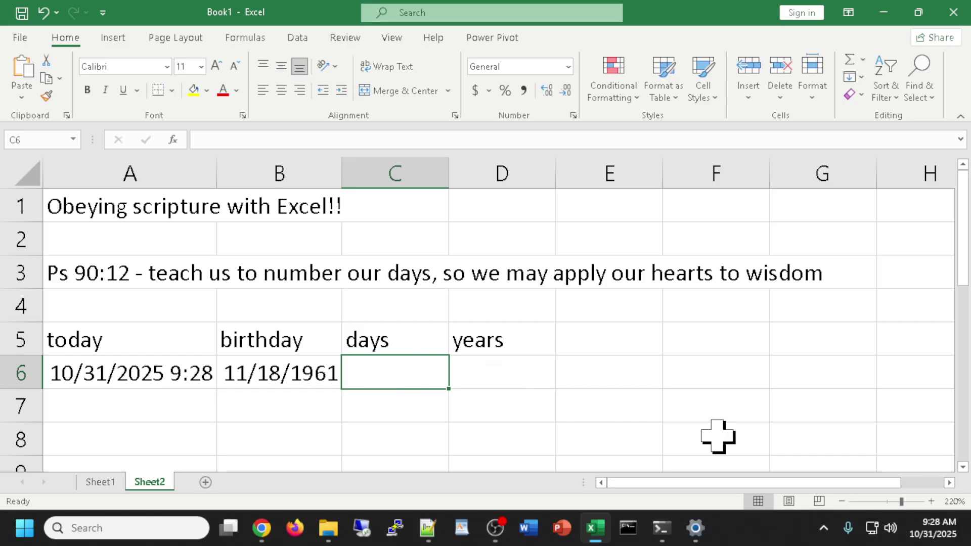
{"action": "type", "text": "="}
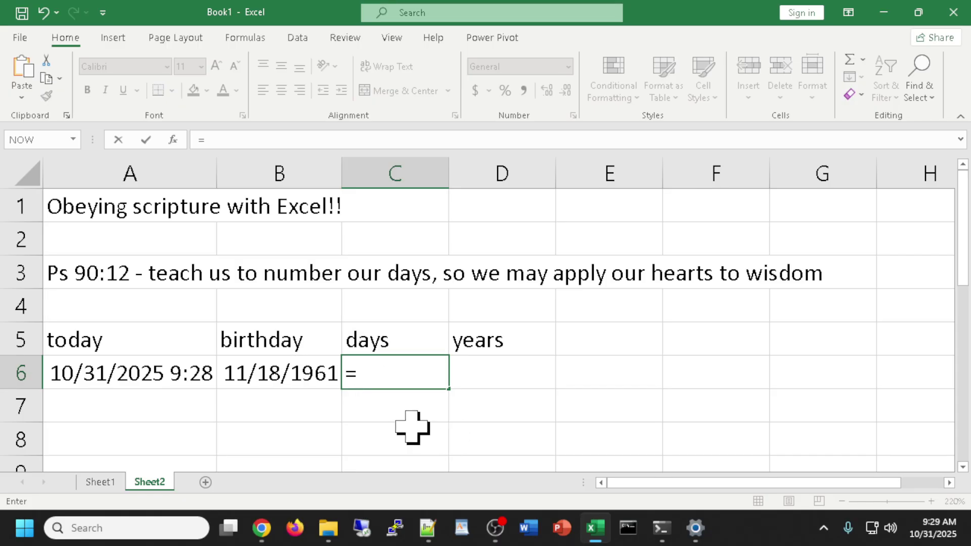
Complete C6 as =A6-B6 for days lived and widen column C.
{"action": "left_click", "coordinate": [124, 374]}
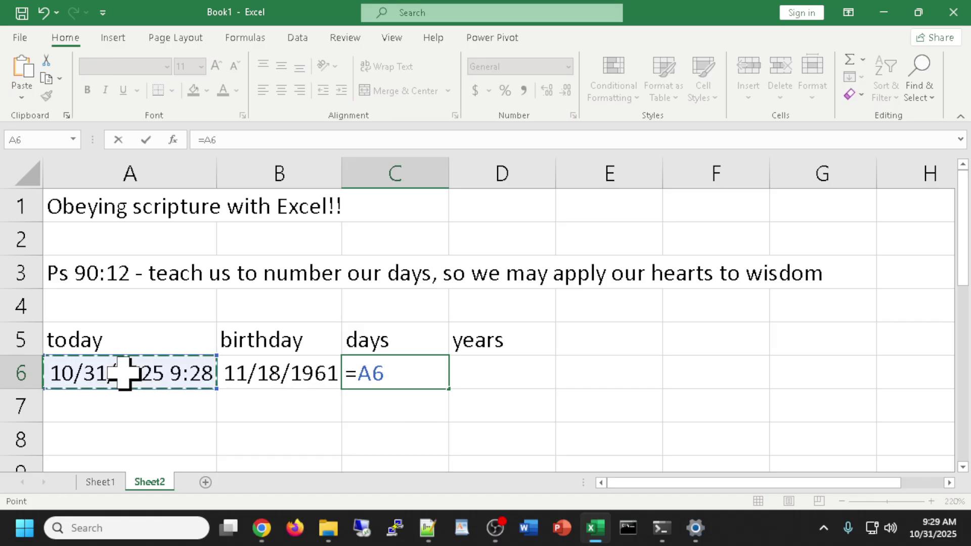
{"action": "type", "text": "-"}
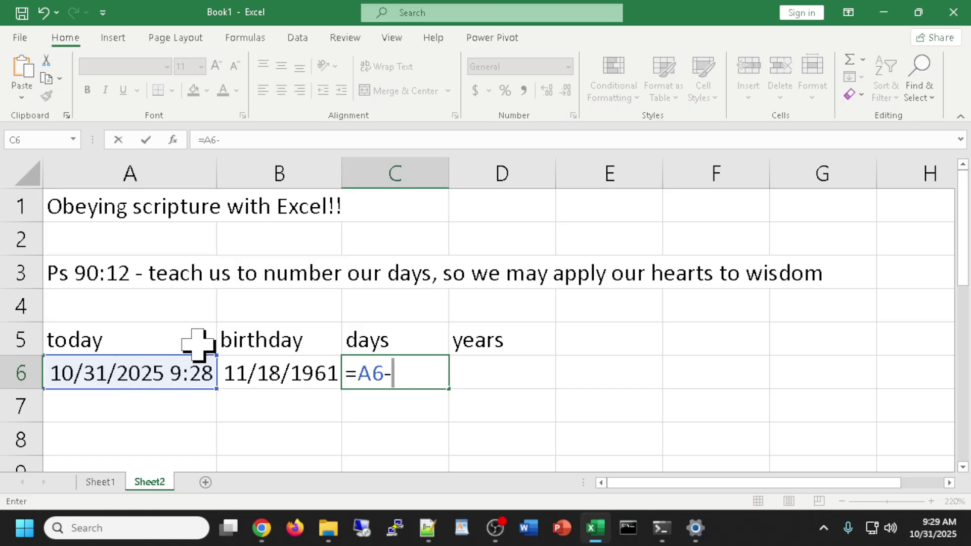
{"action": "left_click", "coordinate": [264, 372]}
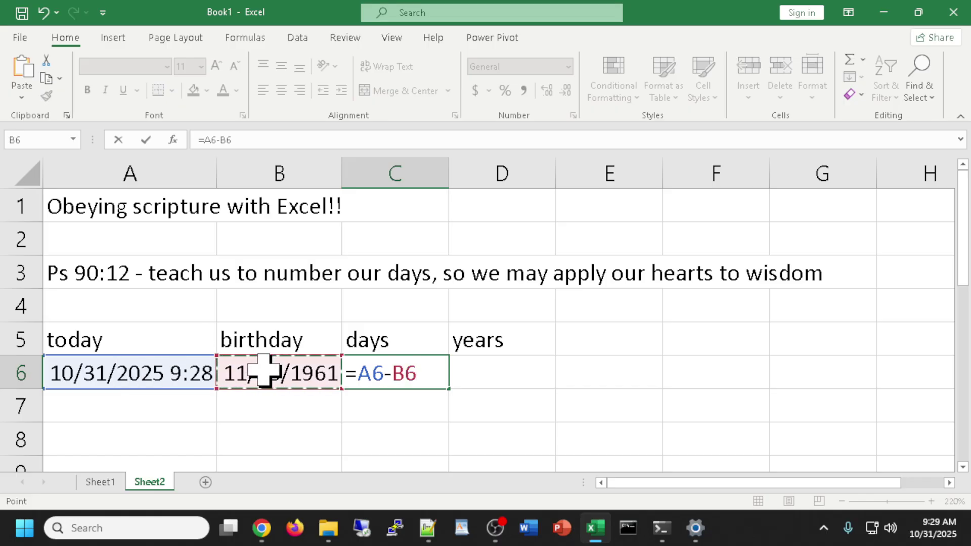
{"action": "key", "text": "Return"}
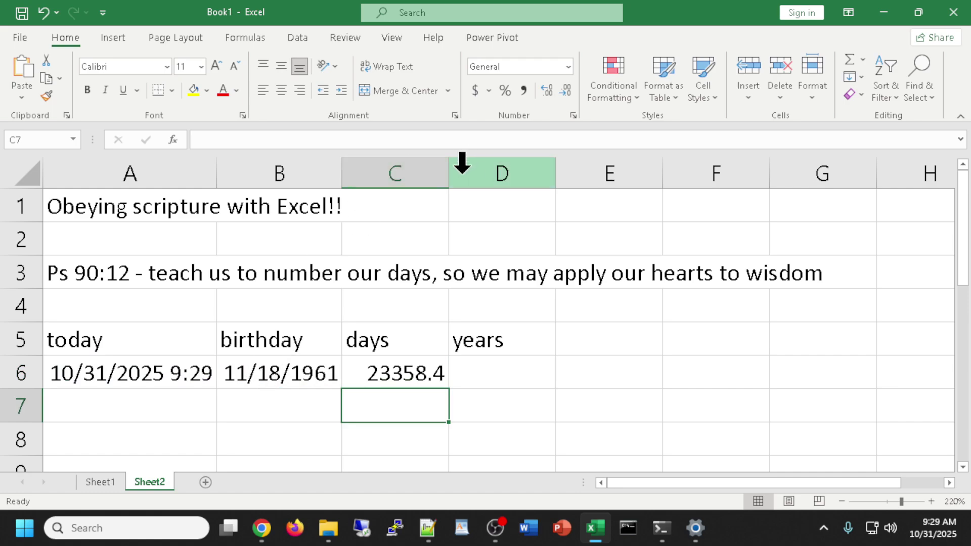
{"action": "left_click_drag", "start_coordinate": [450, 177], "coordinate": [473, 175]}
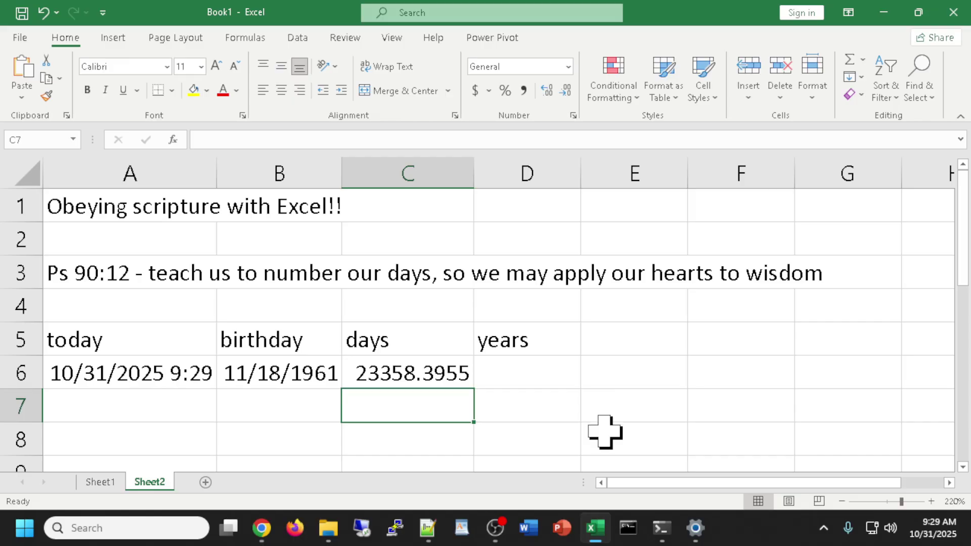
Enter =C6/365.25 in D6 for years, then widen column C further to show decimals.
{"action": "left_click", "coordinate": [533, 371]}
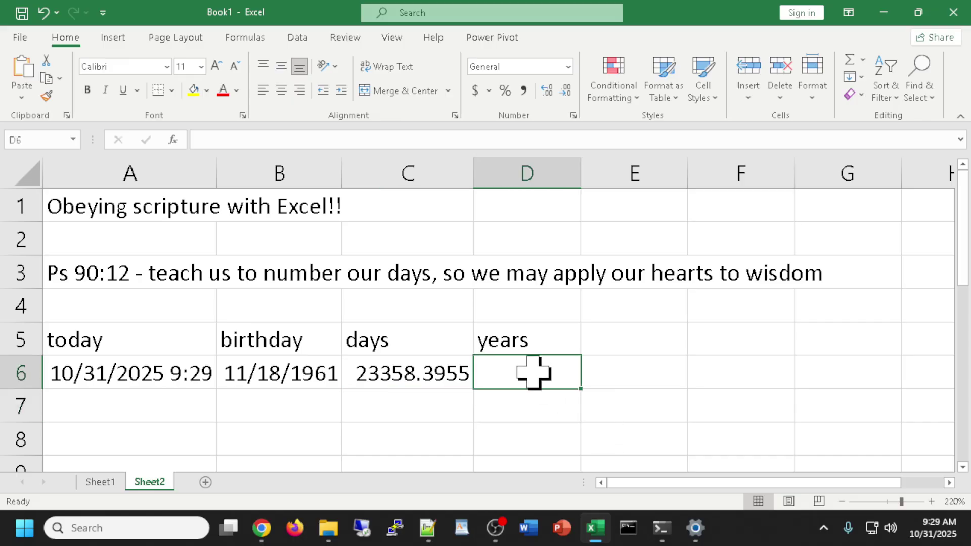
{"action": "double_click", "coordinate": [533, 371]}
{"action": "type", "text": "="}
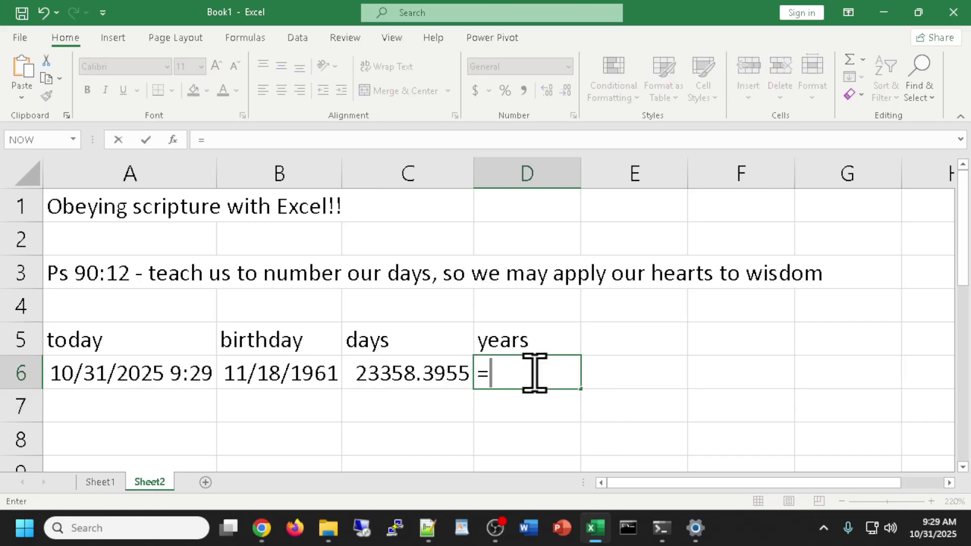
{"action": "left_click", "coordinate": [393, 368]}
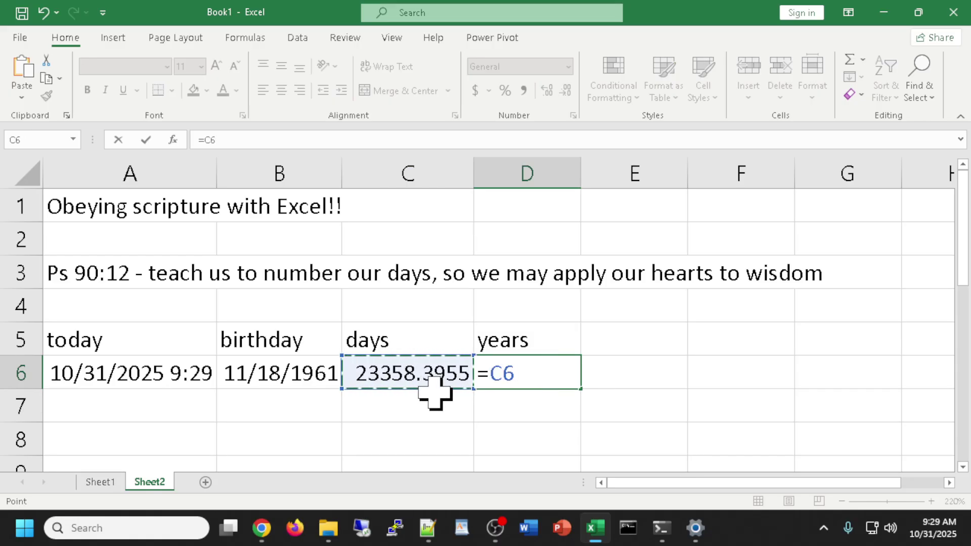
{"action": "type", "text": "/3"}
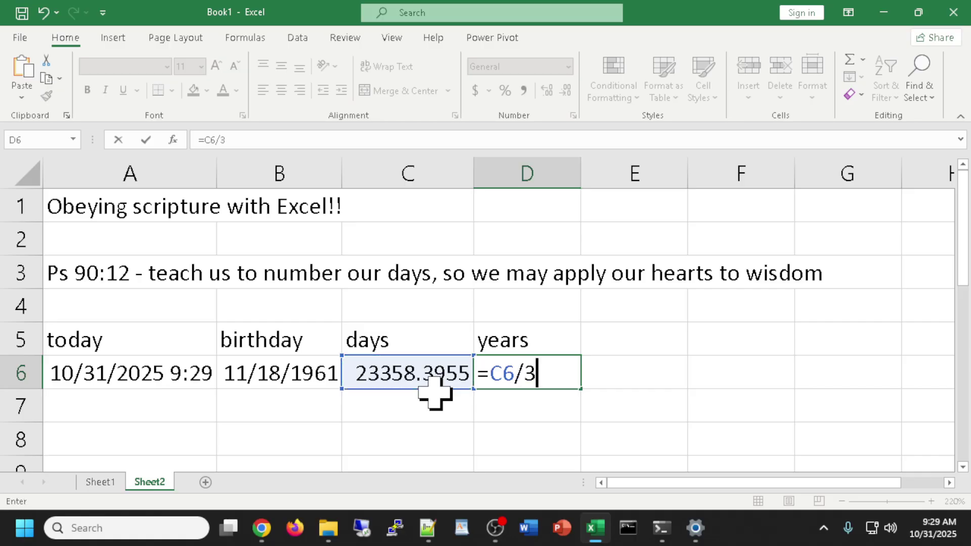
{"action": "type", "text": "65.25"}
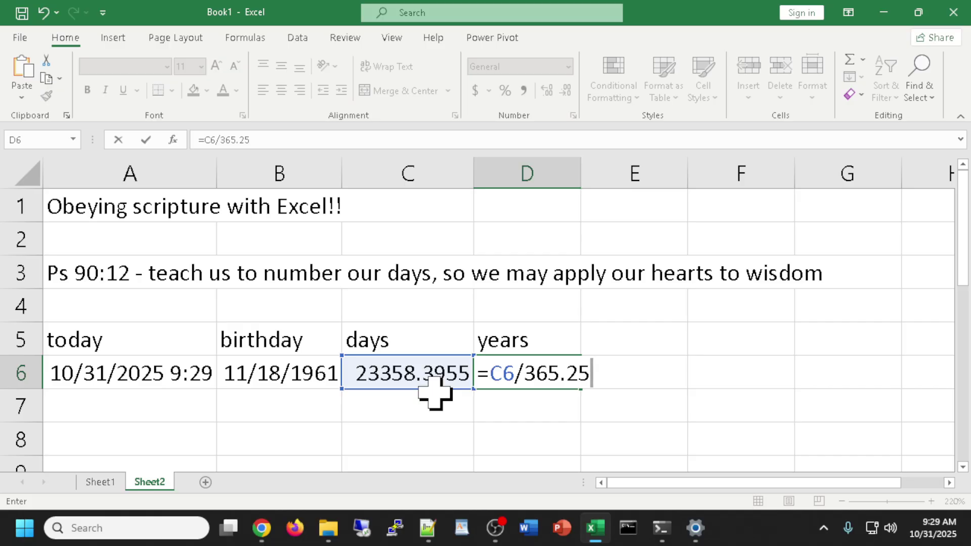
{"action": "key", "text": "Return"}
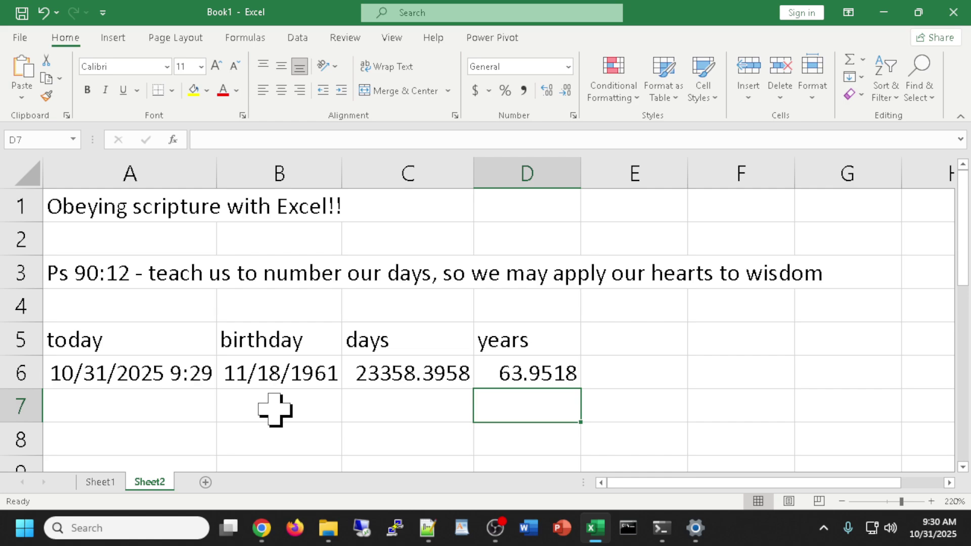
{"action": "double_click", "coordinate": [526, 371]}
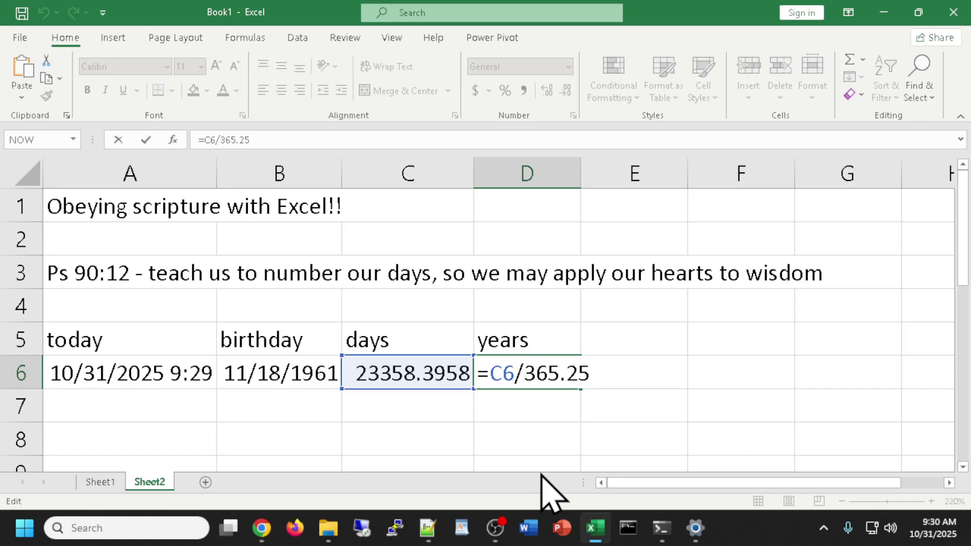
{"action": "key", "text": "Return"}
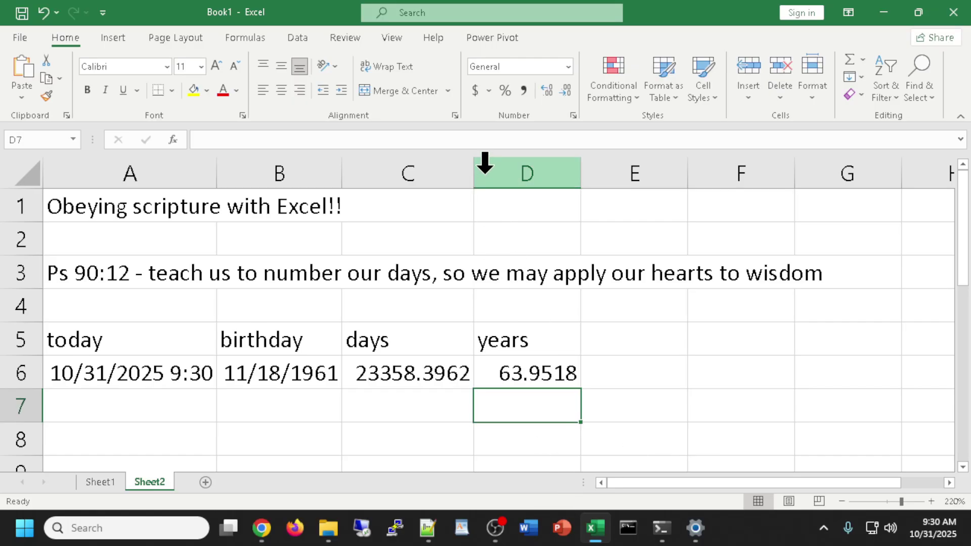
{"action": "left_click_drag", "start_coordinate": [473, 177], "coordinate": [488, 184]}
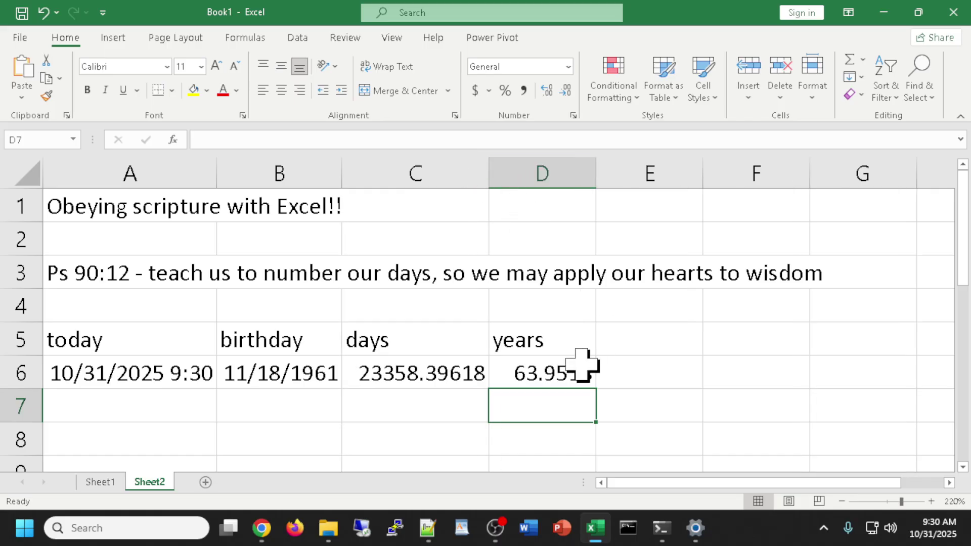
{"action": "left_click", "coordinate": [416, 381]}
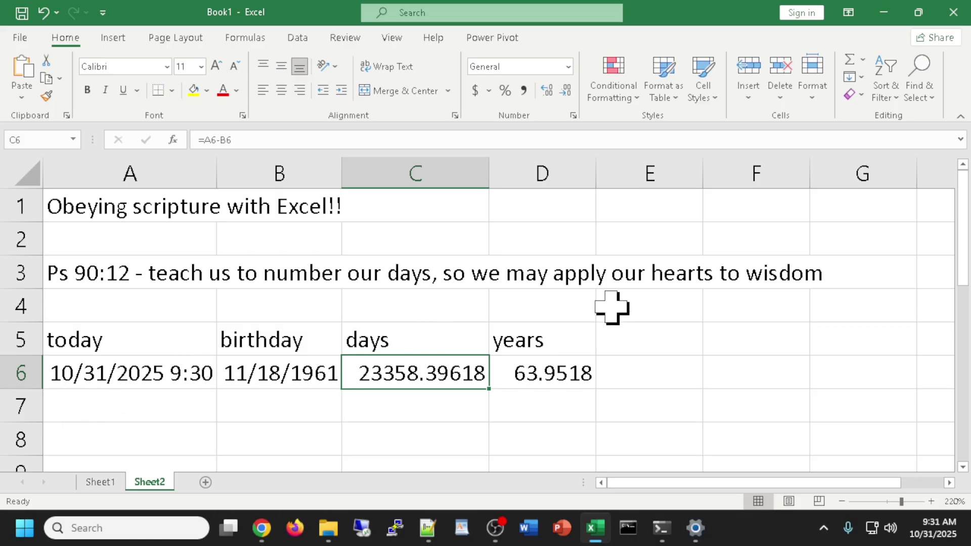
Switch to the blank Sheet1 and bring up the textbook alongside the workbook.
{"action": "left_click", "coordinate": [100, 482]}
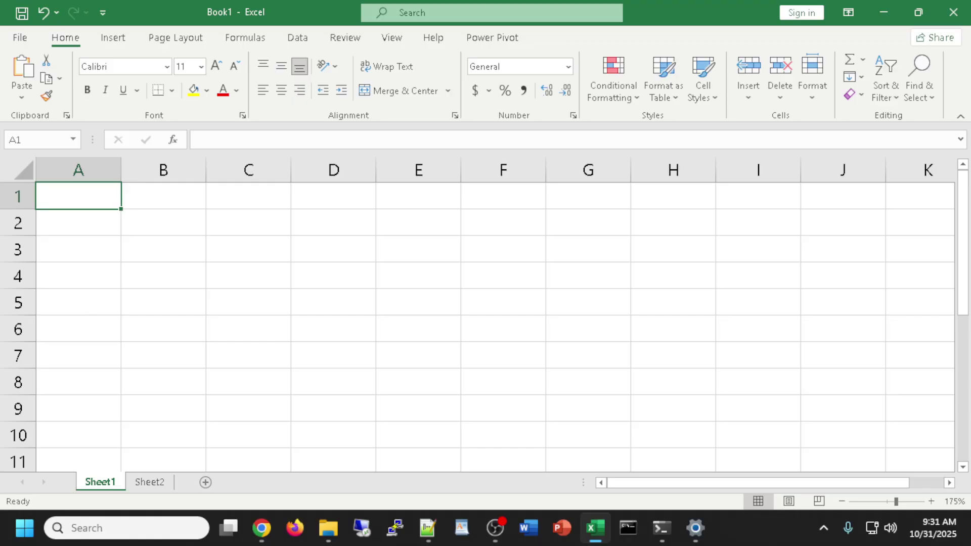
{"action": "left_click", "coordinate": [262, 528]}
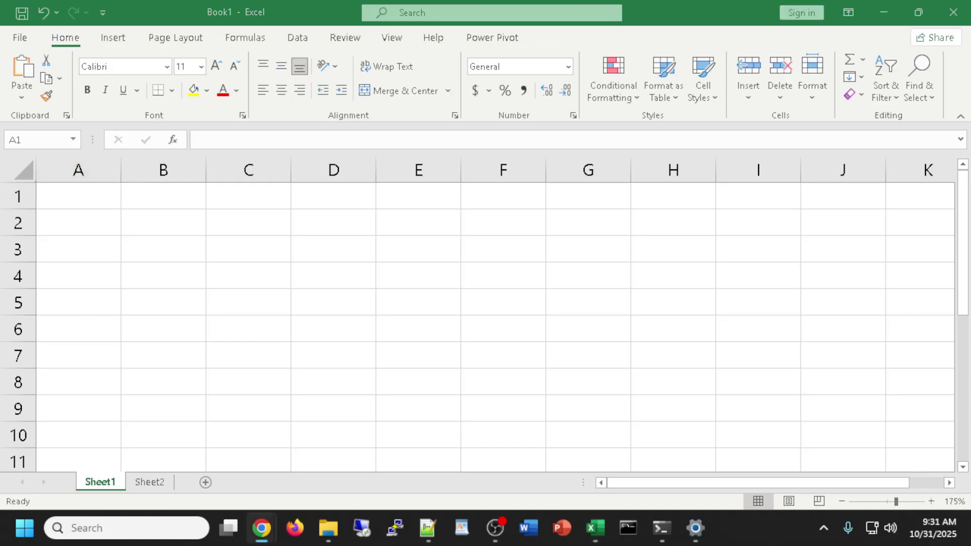
{"action": "key", "text": "alt+Tab"}
{"action": "key", "text": "alt+Tab"}
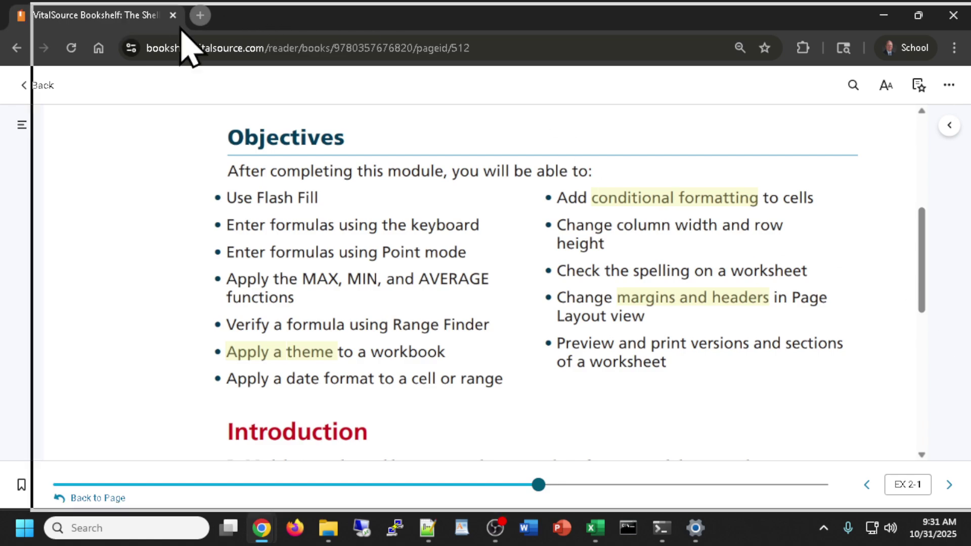
{"action": "key", "text": "alt+Tab"}
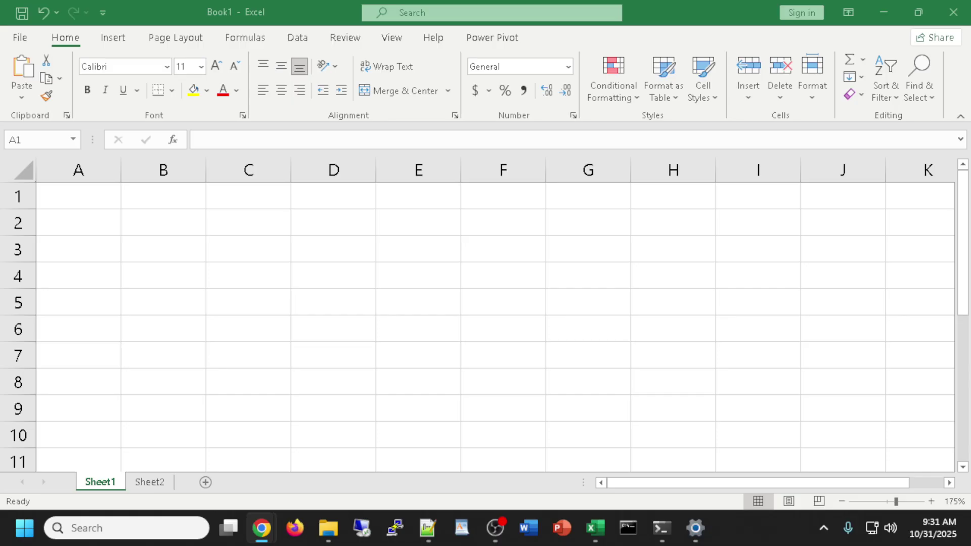
{"action": "key", "text": "alt+Tab"}
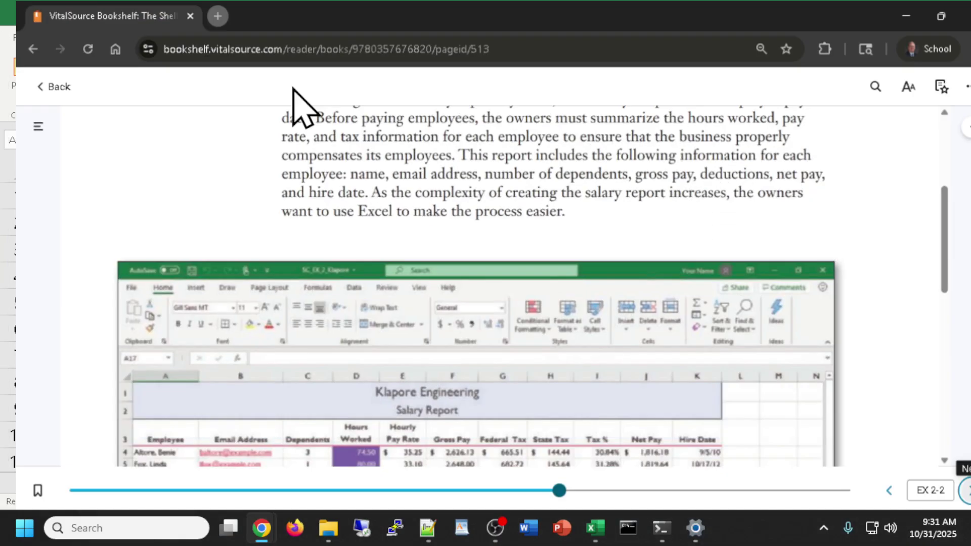
{"action": "scroll", "coordinate": [444, 278], "scroll_direction": "up", "scroll_amount": 2}
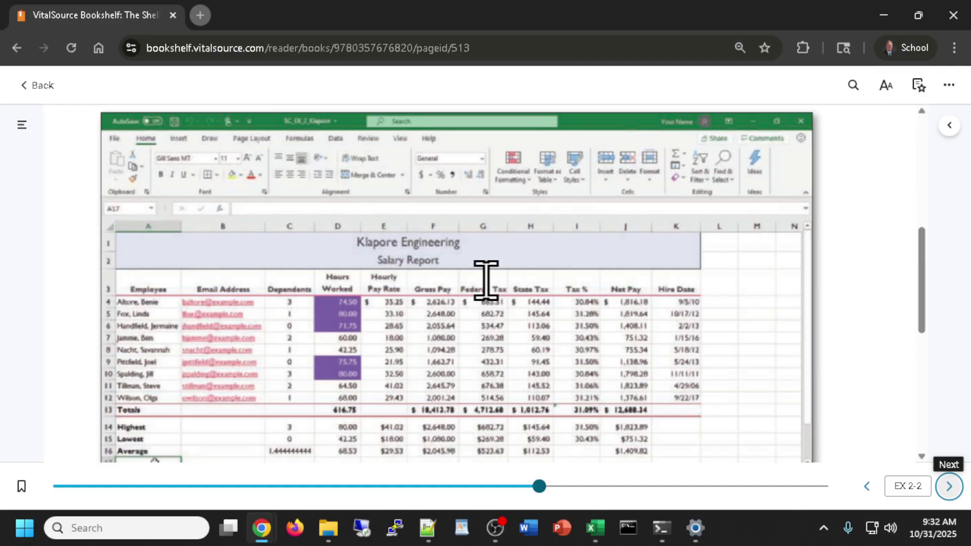
{"action": "left_click", "coordinate": [883, 15]}
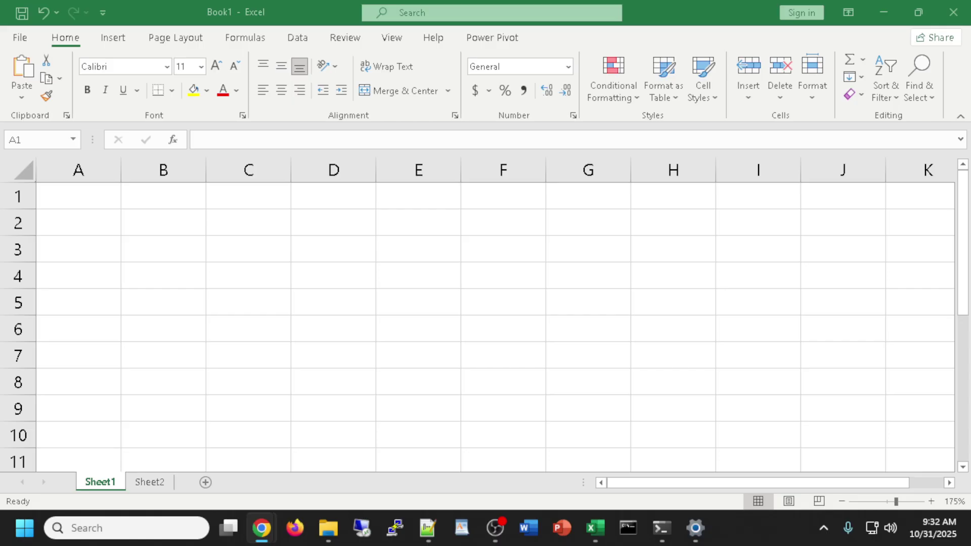
Enter the titles Klapore Engineering in A1 and Salary Report in A2.
{"action": "scroll", "coordinate": [251, 277], "scroll_direction": "up", "scroll_amount": 4}
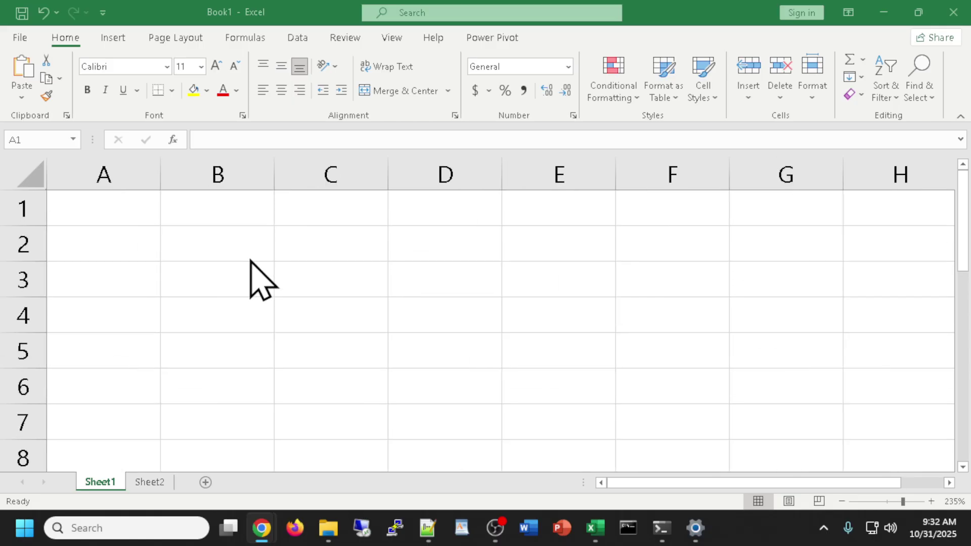
{"action": "left_click", "coordinate": [135, 207]}
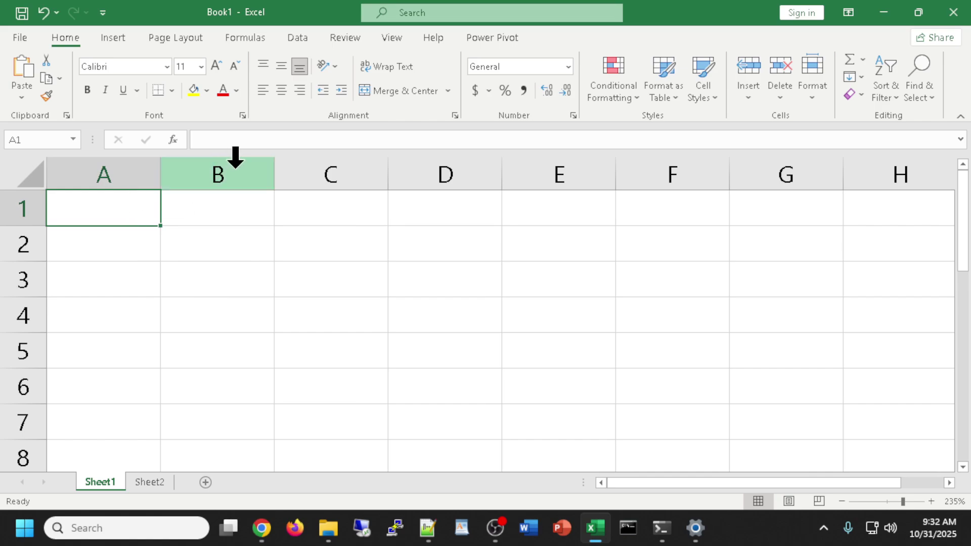
{"action": "type", "text": "Klapore "}
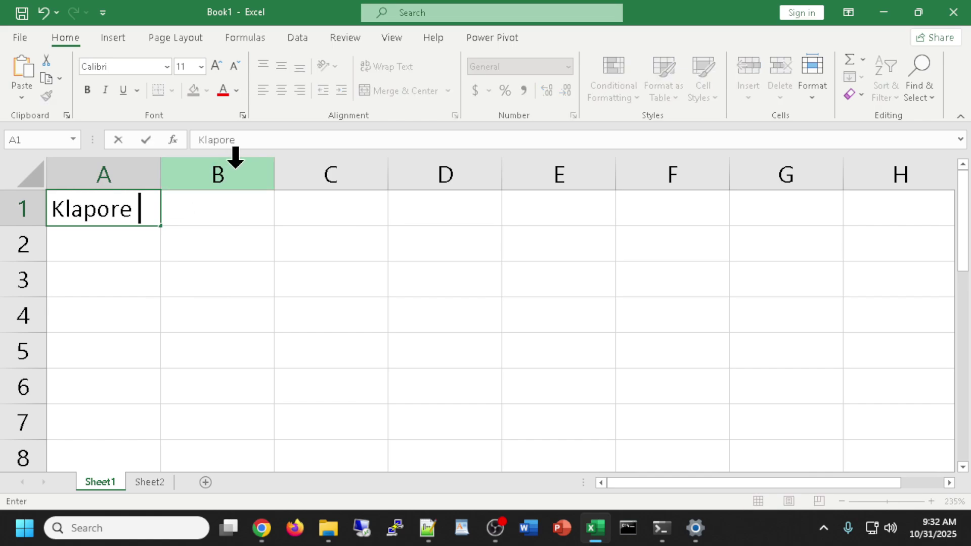
{"action": "type", "text": "Engineering"}
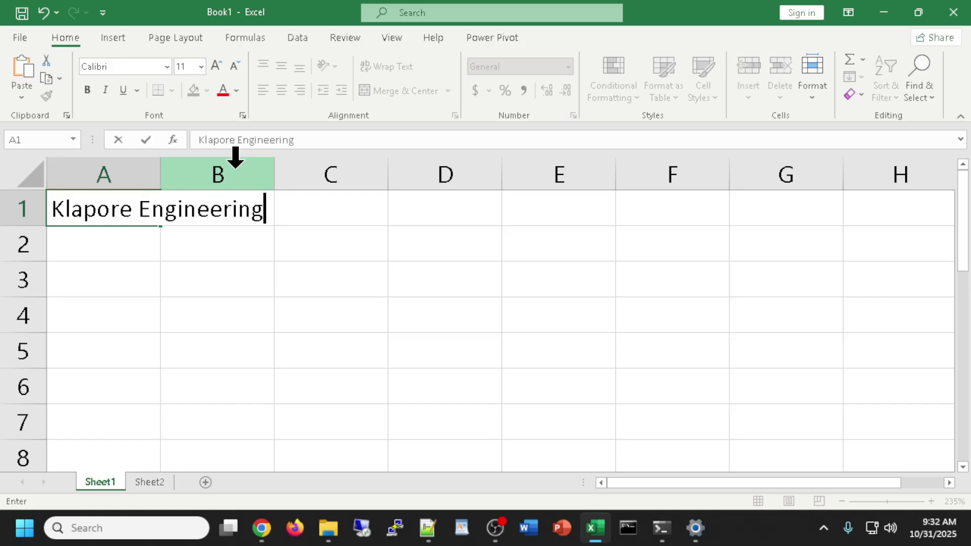
{"action": "key", "text": "Return"}
{"action": "type", "text": "Sala"}
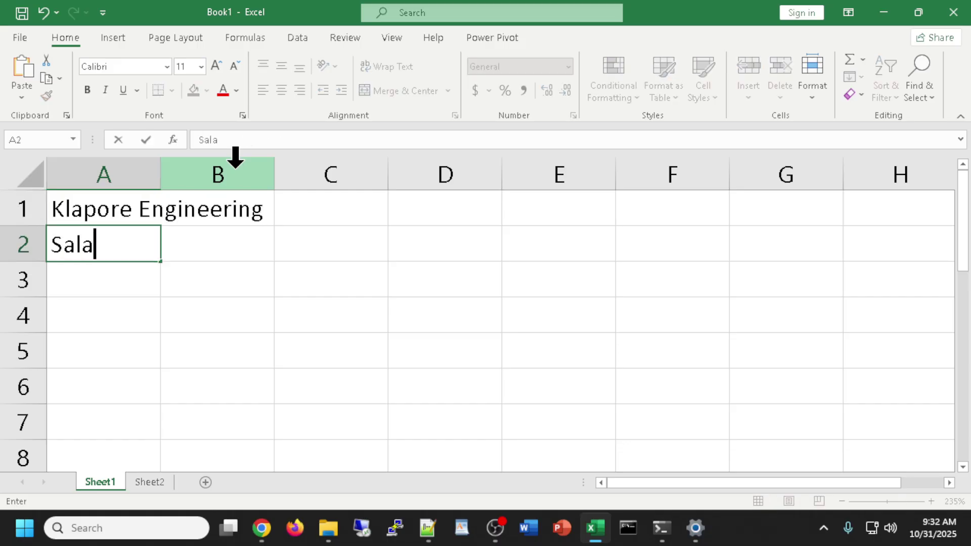
{"action": "type", "text": "ry Report"}
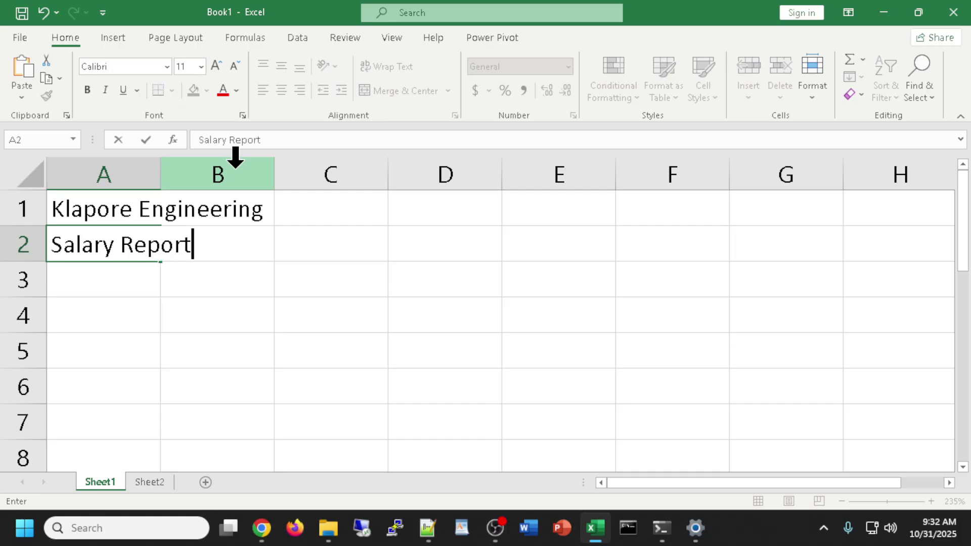
{"action": "key", "text": "Return"}
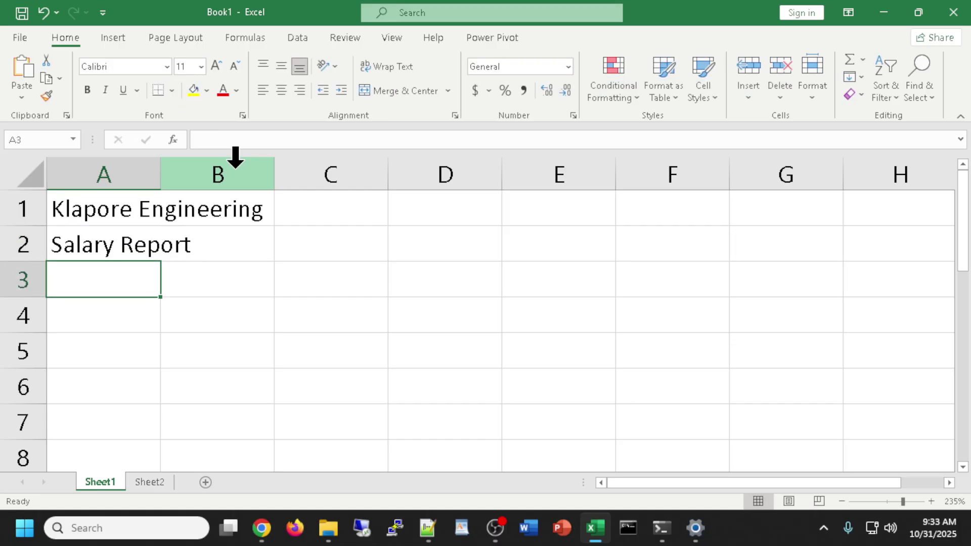
Add headings Employee, Email, Dependents and a two-line Hours Worked in A3:D3.
{"action": "type", "text": "E"}
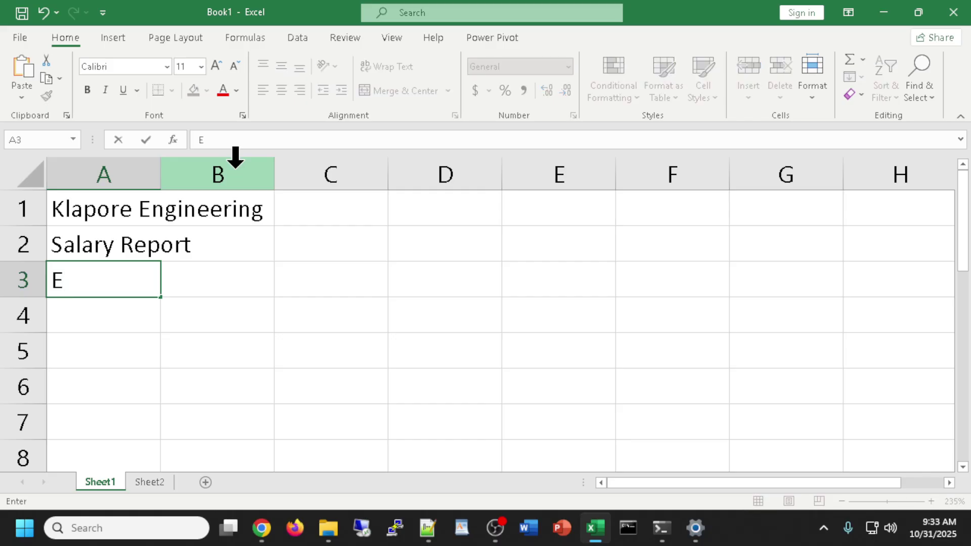
{"action": "type", "text": "mployee"}
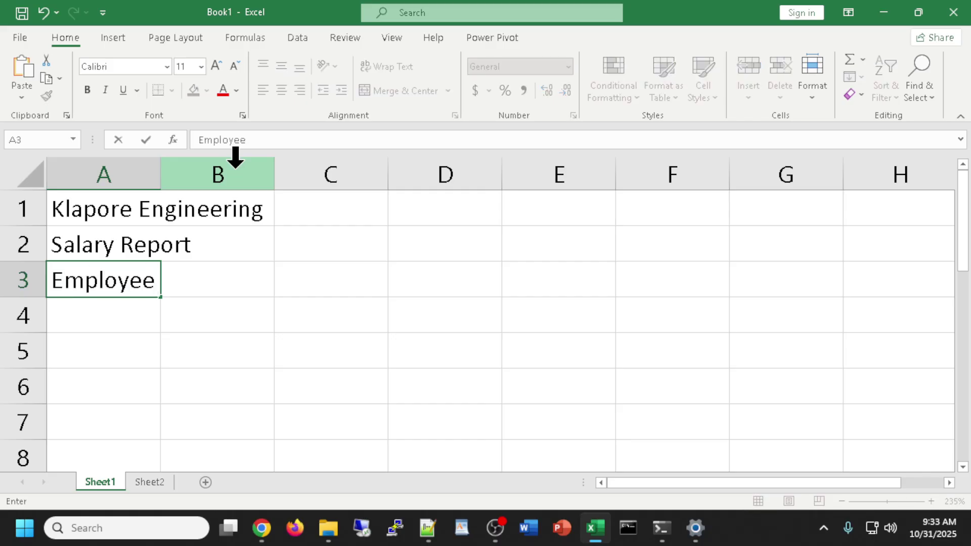
{"action": "key", "text": "Tab"}
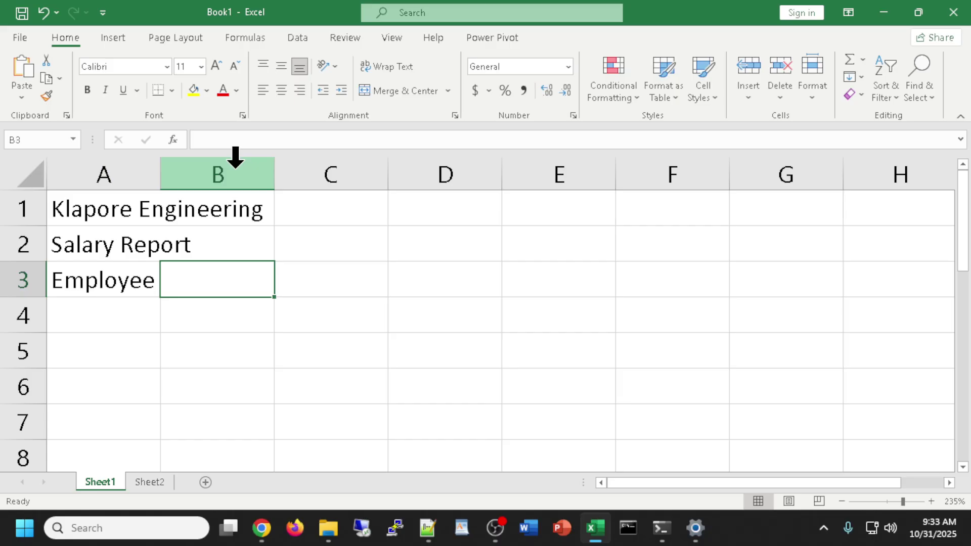
{"action": "type", "text": "Email"}
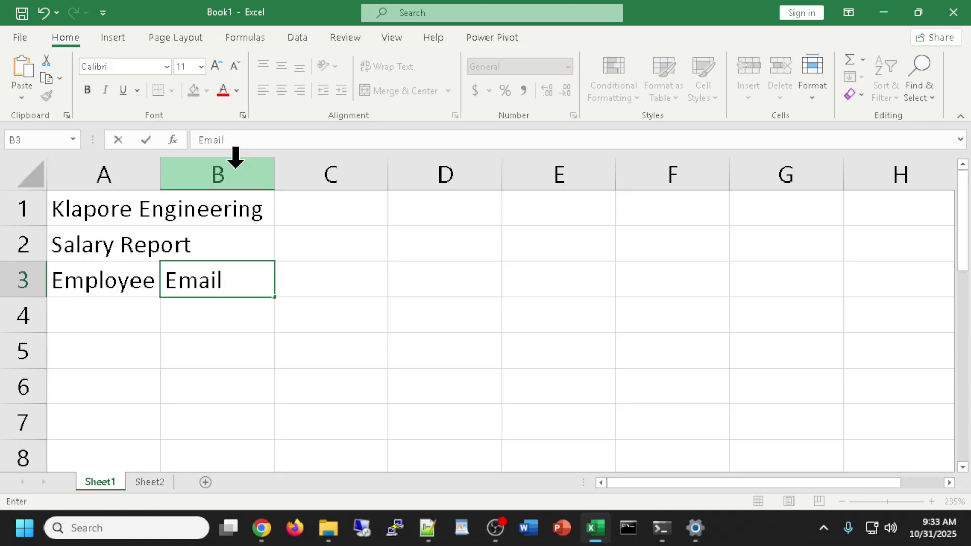
{"action": "key", "text": "Tab"}
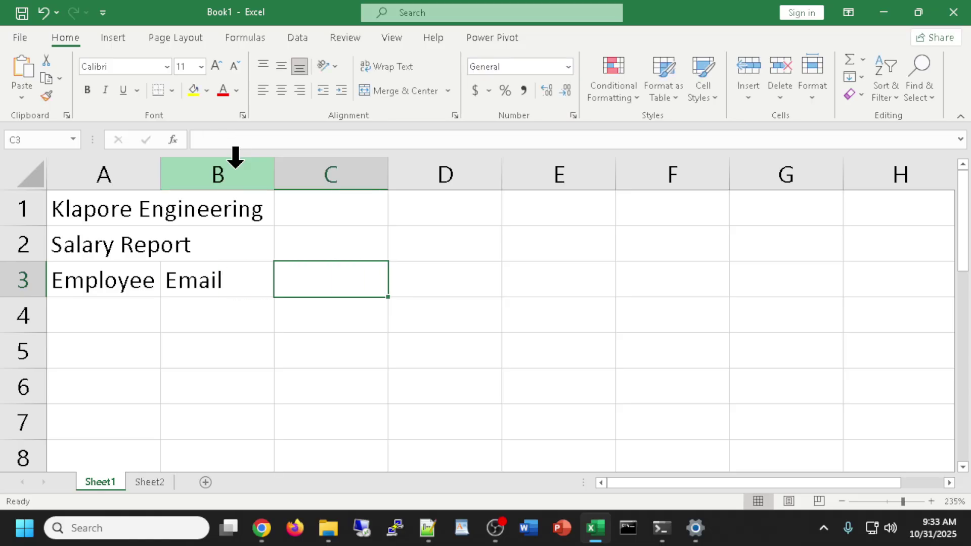
{"action": "type", "text": "Dependents"}
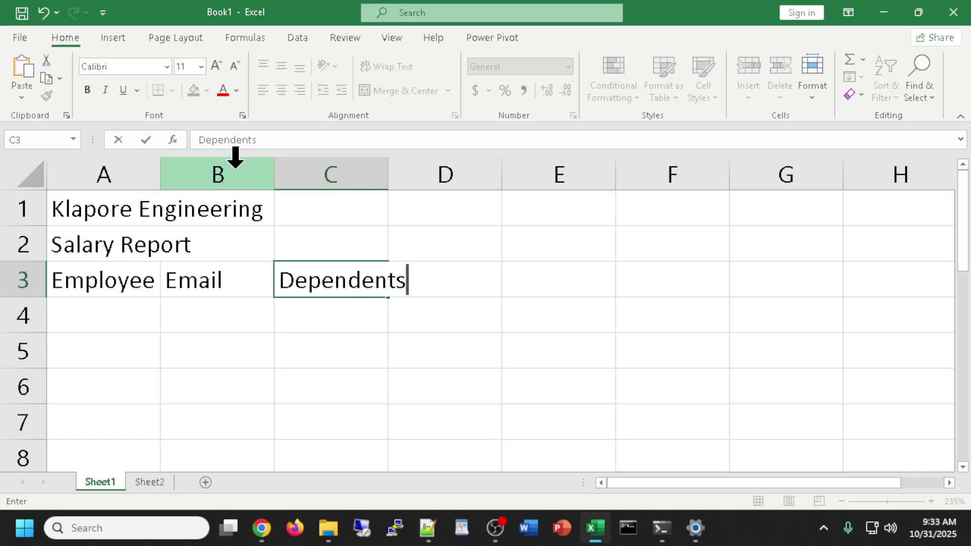
{"action": "key", "text": "Tab"}
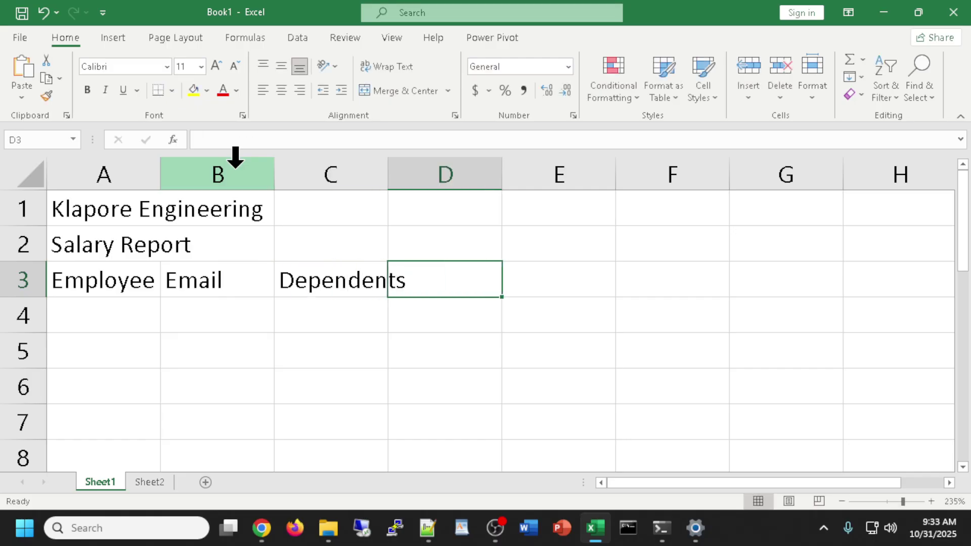
{"action": "type", "text": "Hours"}
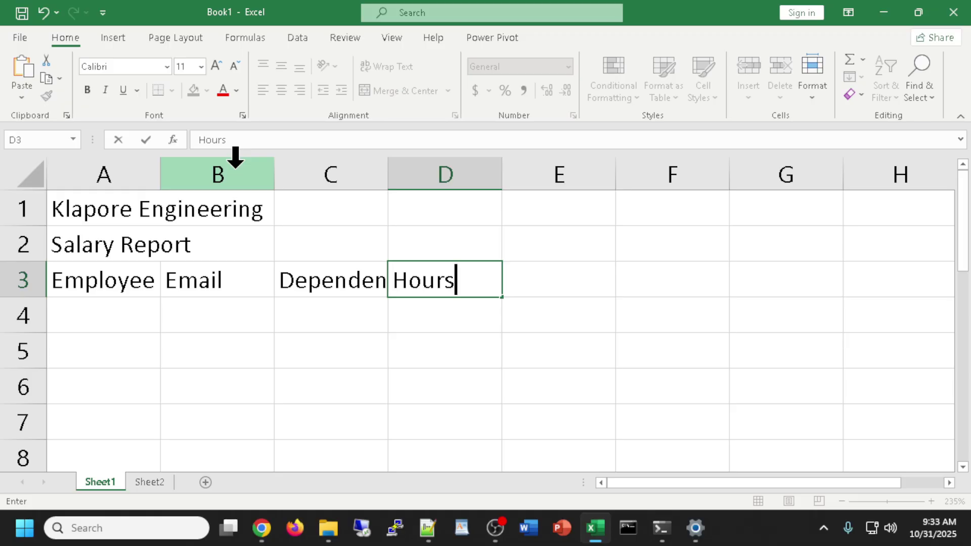
{"action": "key", "text": "alt+Return"}
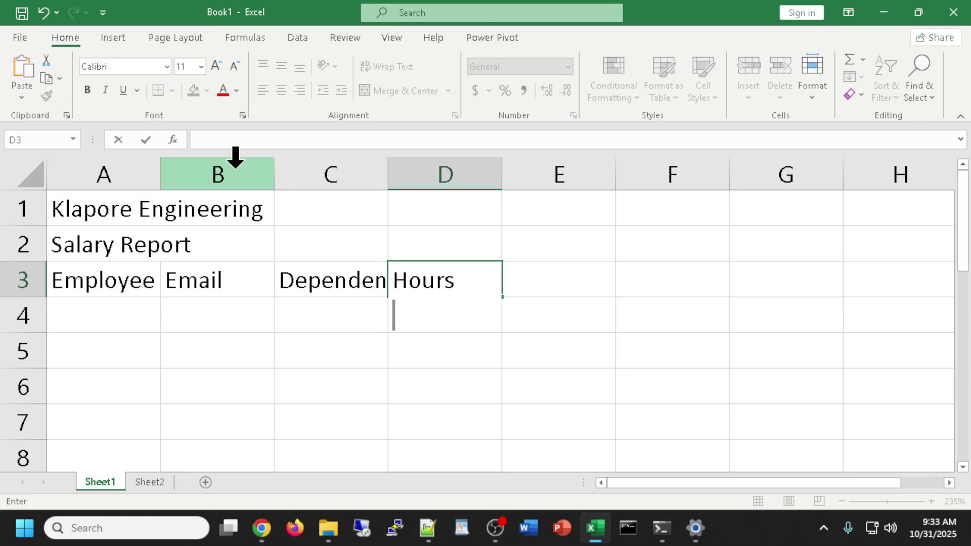
{"action": "type", "text": "Wior"}
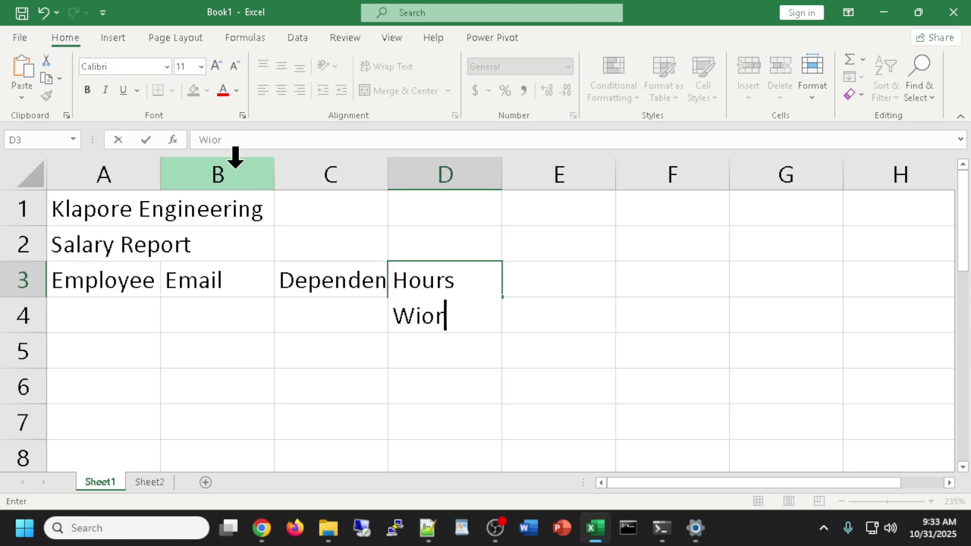
{"action": "key", "text": "BackSpace"}
{"action": "key", "text": "BackSpace"}
{"action": "key", "text": "BackSpace"}
{"action": "type", "text": "orked"}
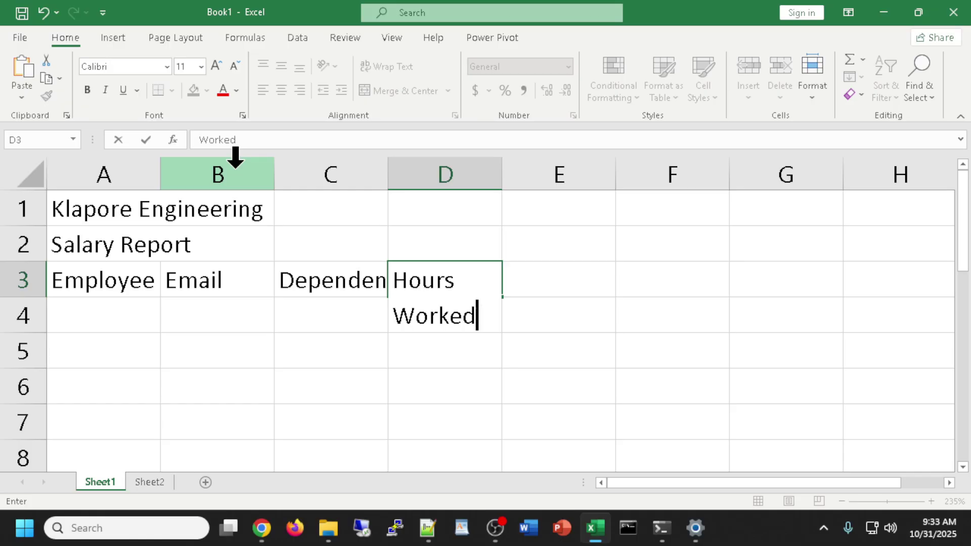
{"action": "key", "text": "Return"}
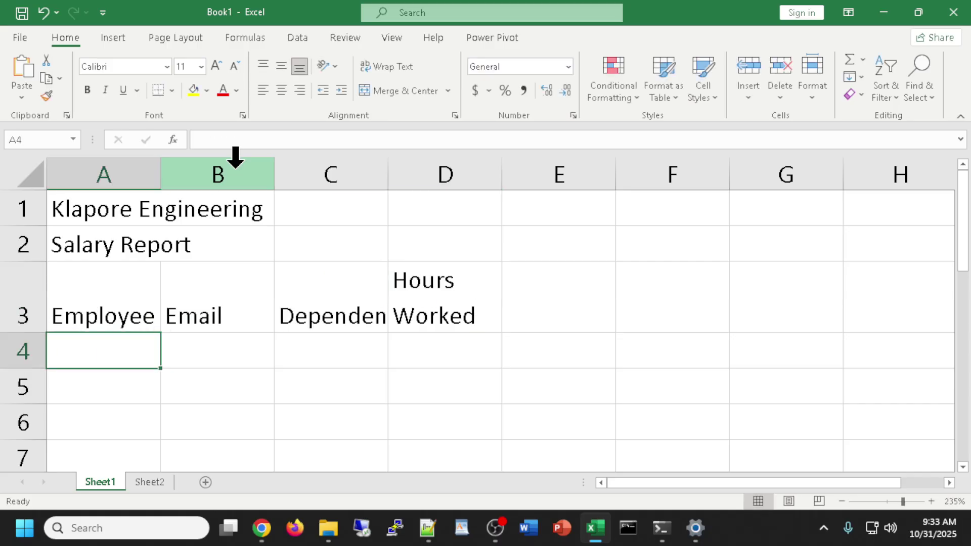
Enter a two-line Hourly Pay Rate heading in E3.
{"action": "left_click", "coordinate": [562, 286]}
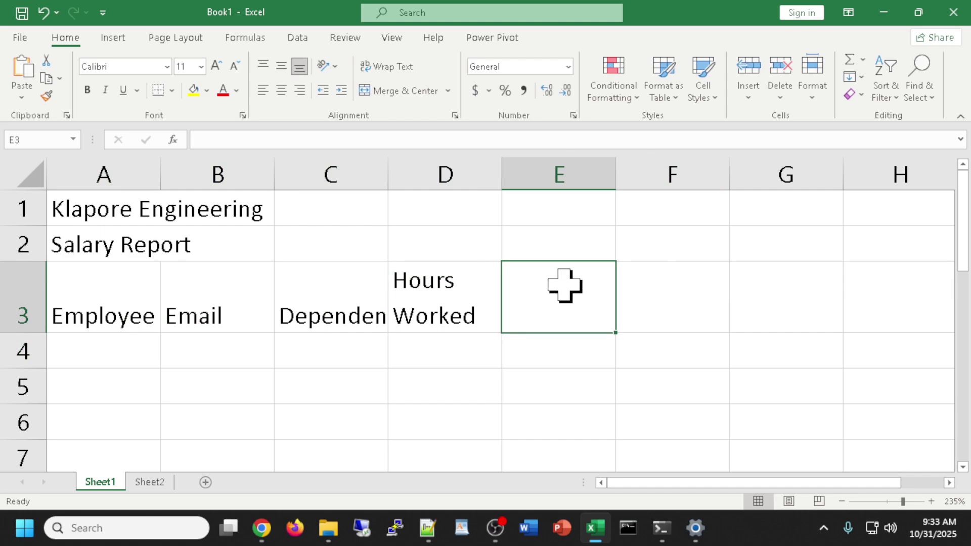
{"action": "type", "text": "Hourly"}
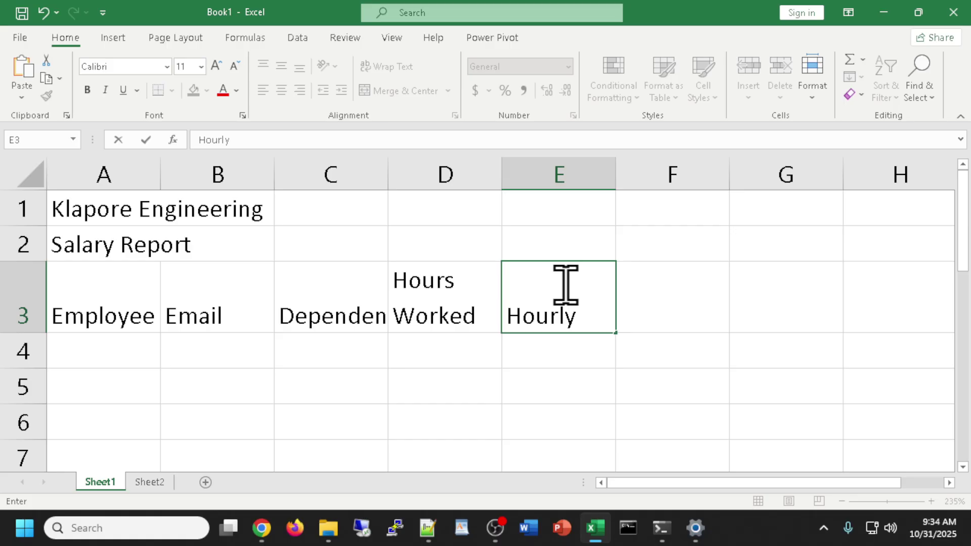
{"action": "key", "text": "alt+Return"}
{"action": "type", "text": "Pay Rate"}
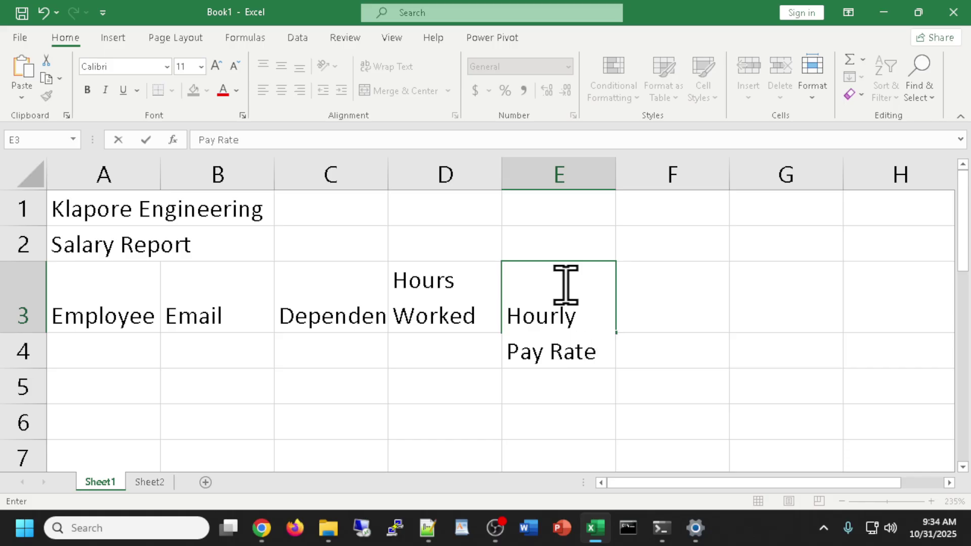
{"action": "key", "text": "Return"}
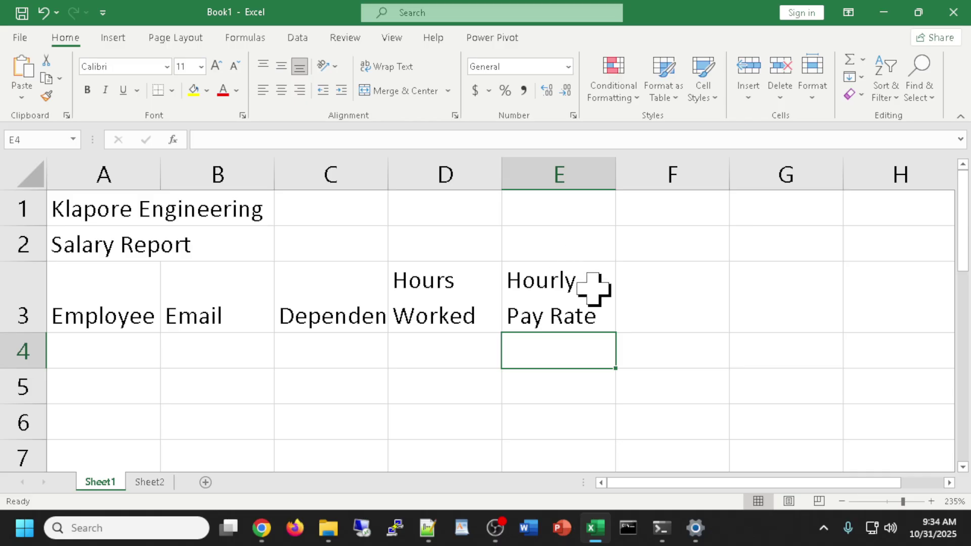
Add headings Gross Pay, Federal Tax, State Tax and Tax % in F3:I3.
{"action": "left_click", "coordinate": [679, 295]}
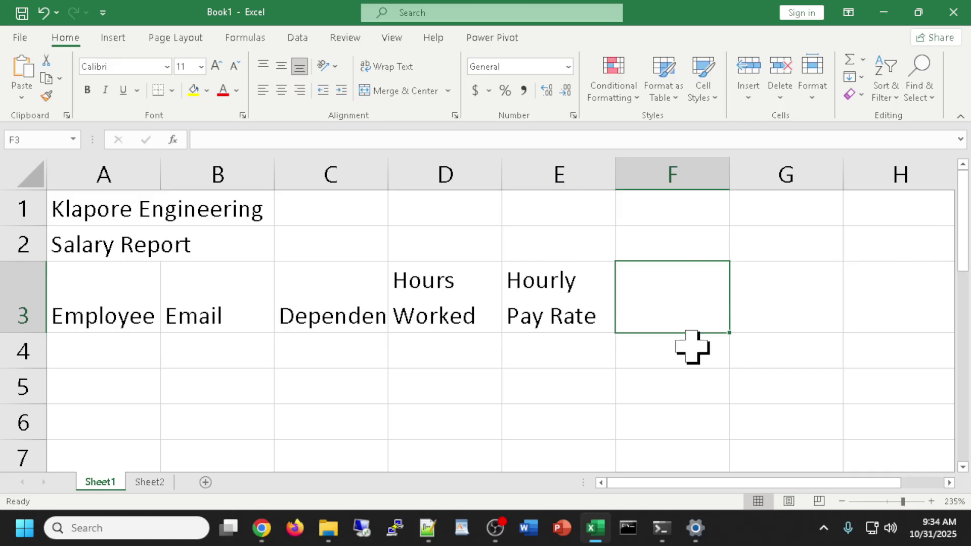
{"action": "type", "text": "Gross Pay"}
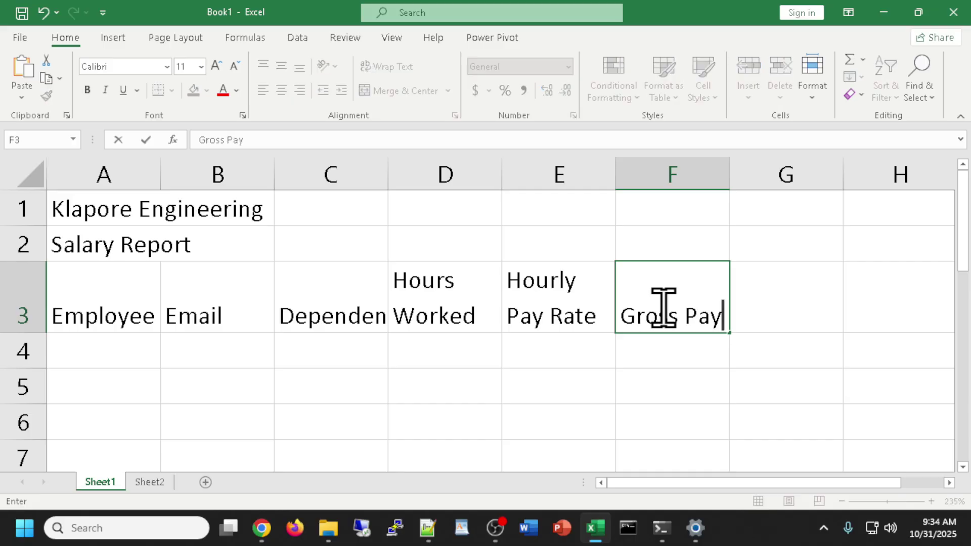
{"action": "key", "text": "Tab"}
{"action": "type", "text": "Fe"}
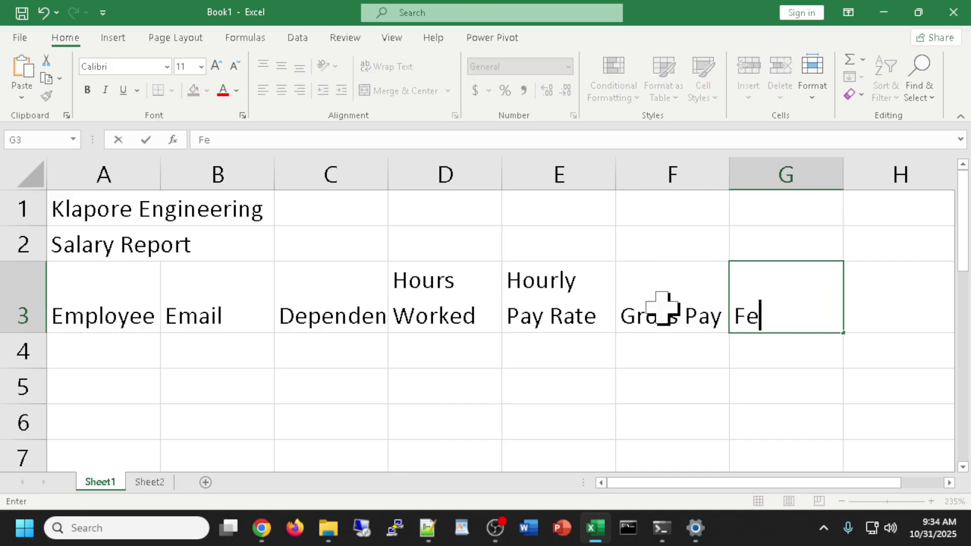
{"action": "type", "text": "deral Tax"}
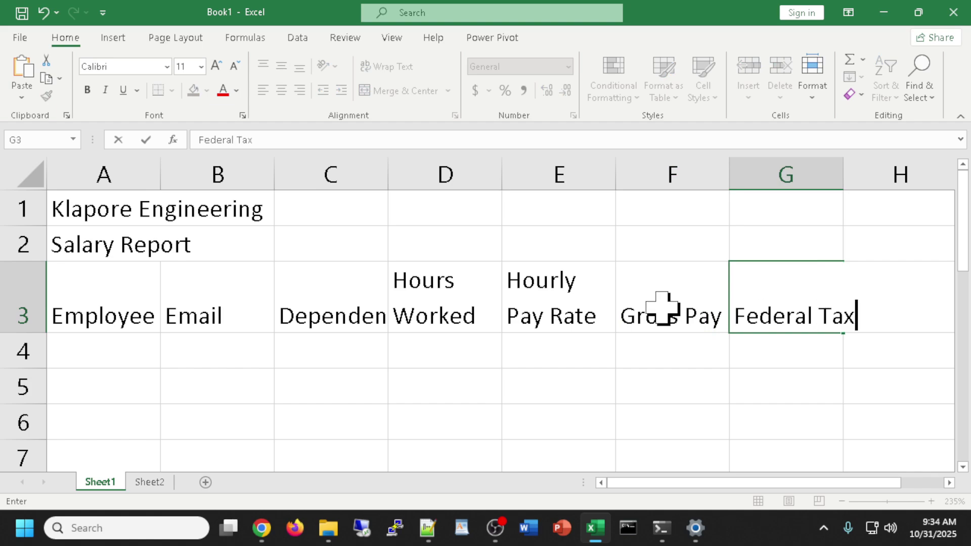
{"action": "key", "text": "Tab"}
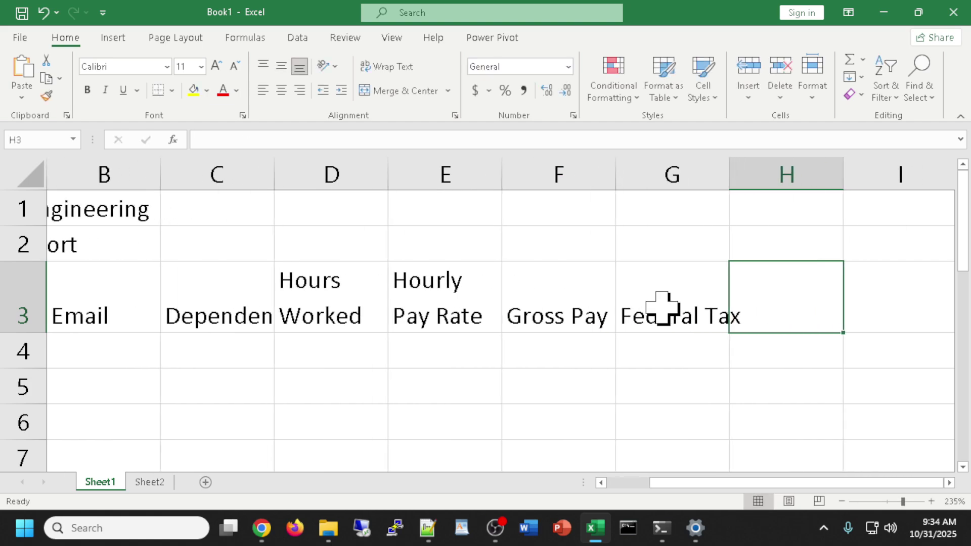
{"action": "type", "text": "State Tax"}
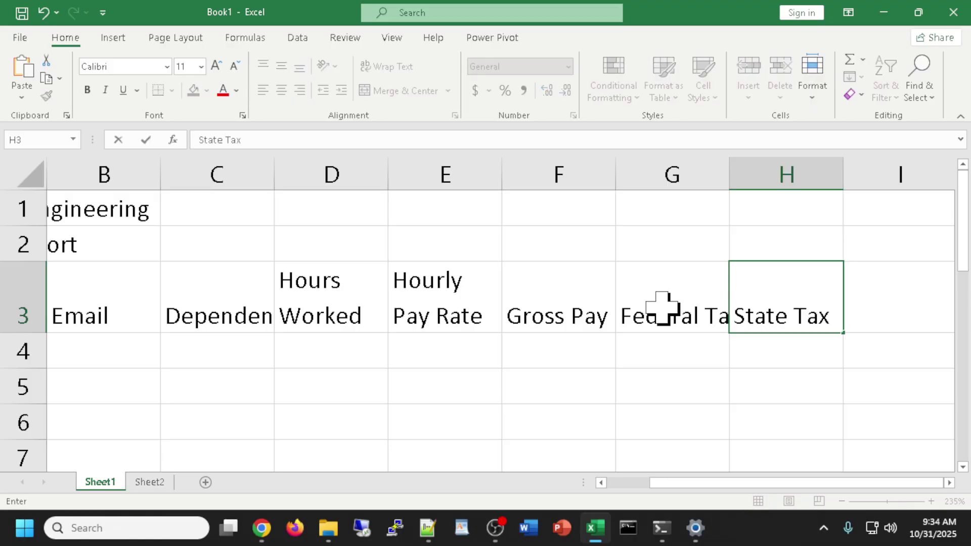
{"action": "key", "text": "Tab"}
{"action": "type", "text": "Tax"}
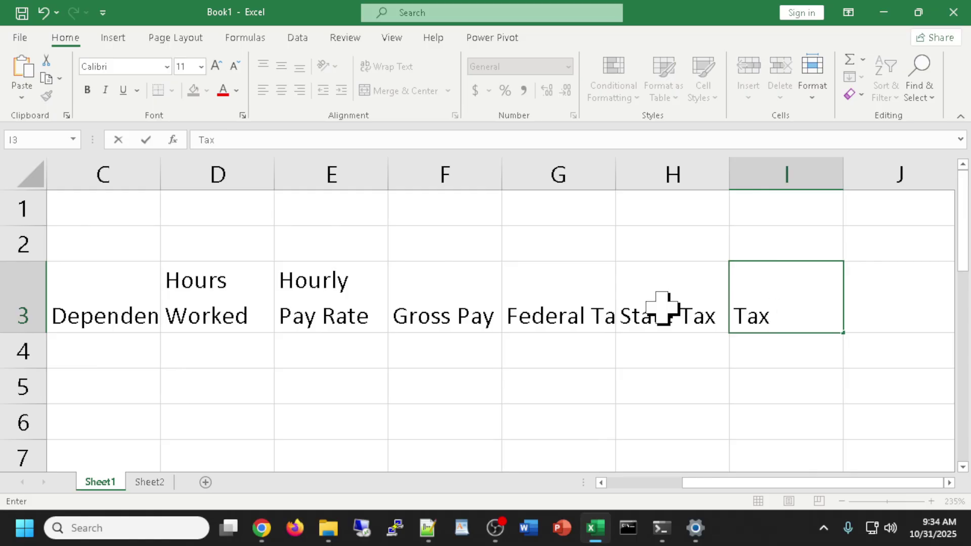
{"action": "type", "text": " %"}
{"action": "key", "text": "Tab"}
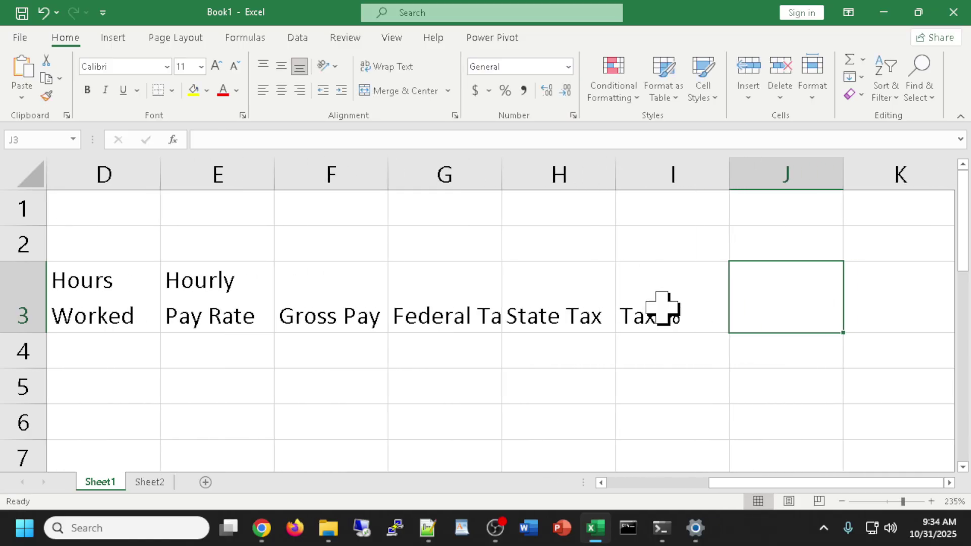
Finish row 3 with Net Pay and Hire Date headings in J3:K3.
{"action": "type", "text": "Net5"}
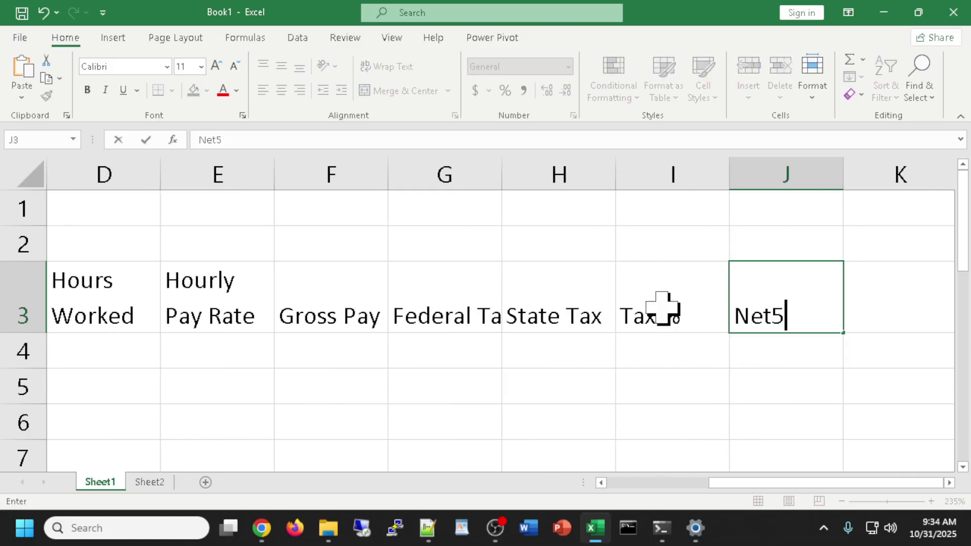
{"action": "key", "text": "BackSpace"}
{"action": "type", "text": "Pay"}
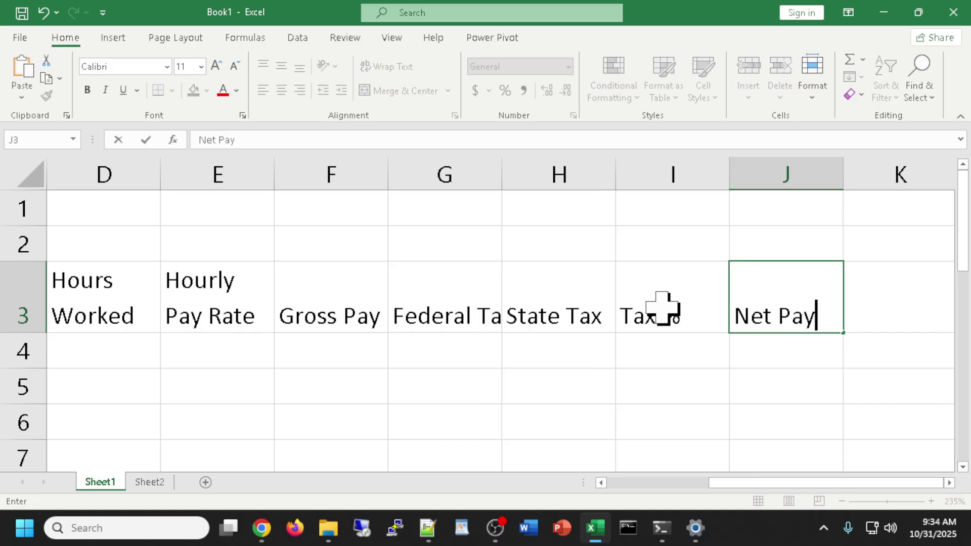
{"action": "key", "text": "Tab"}
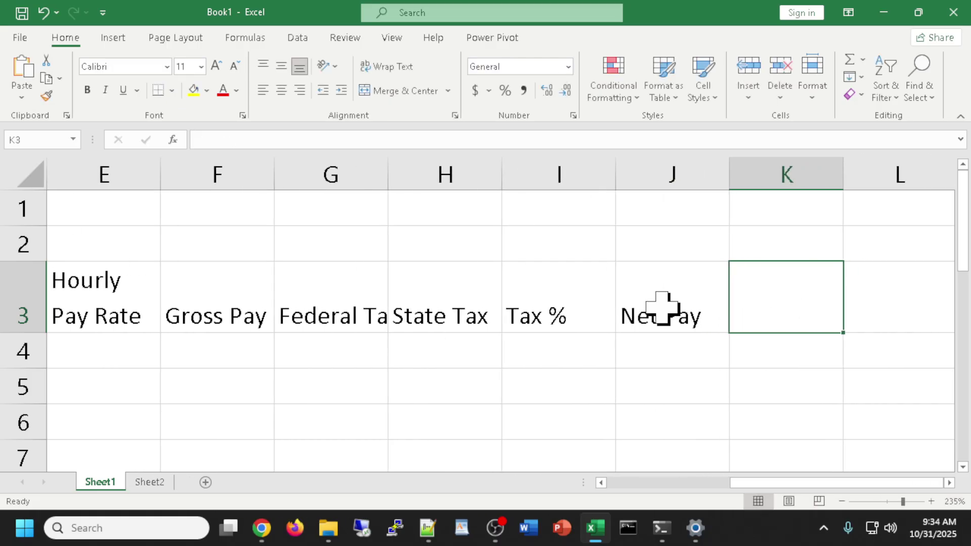
{"action": "type", "text": "Hire Date"}
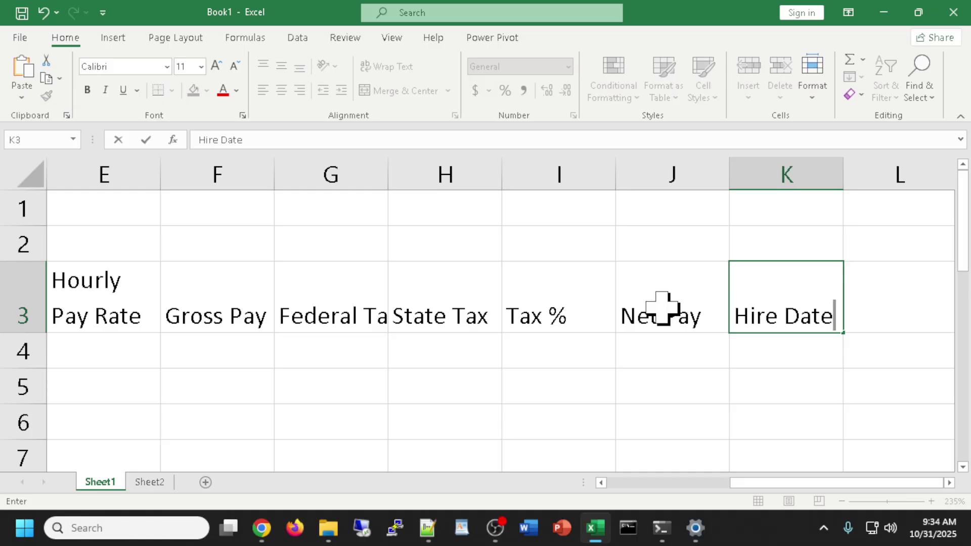
{"action": "key", "text": "Return"}
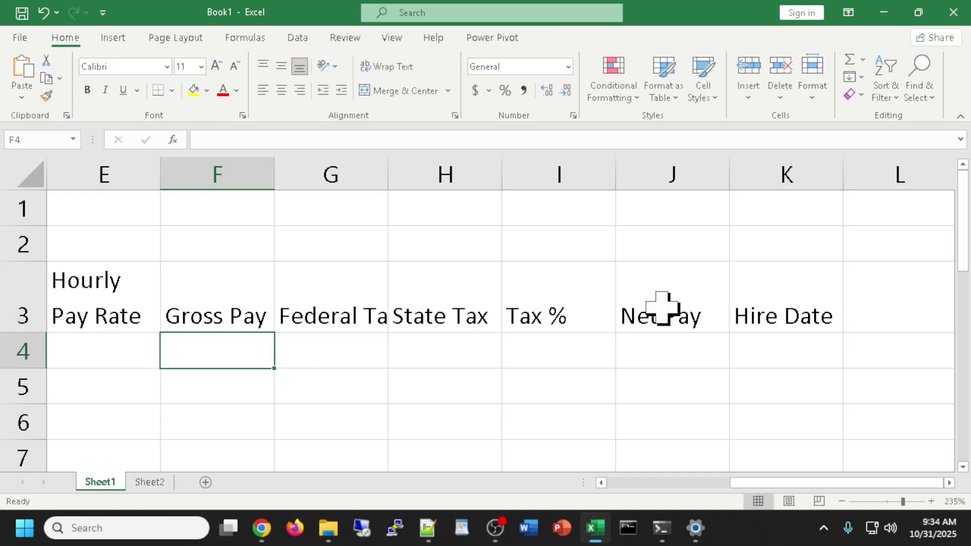
{"action": "scroll", "coordinate": [661, 308], "scroll_direction": "down", "scroll_amount": 5}
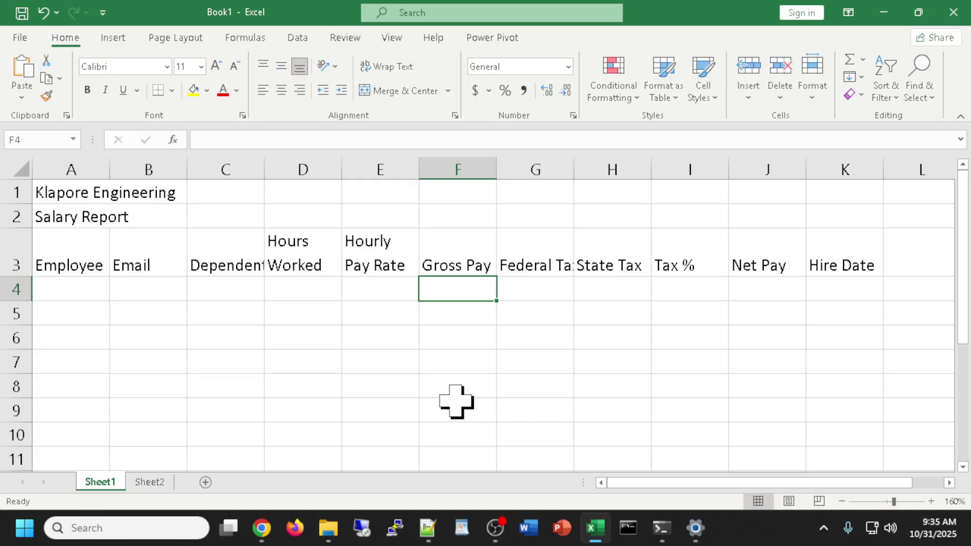
In row 4 enter the first employee's name, 3 dependents and 74.5 hours worked.
{"action": "left_click", "coordinate": [73, 291]}
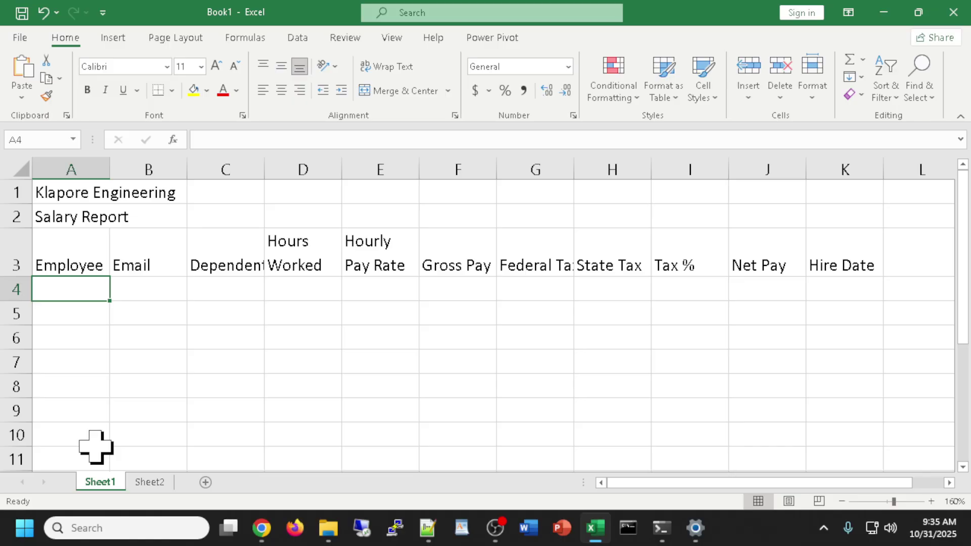
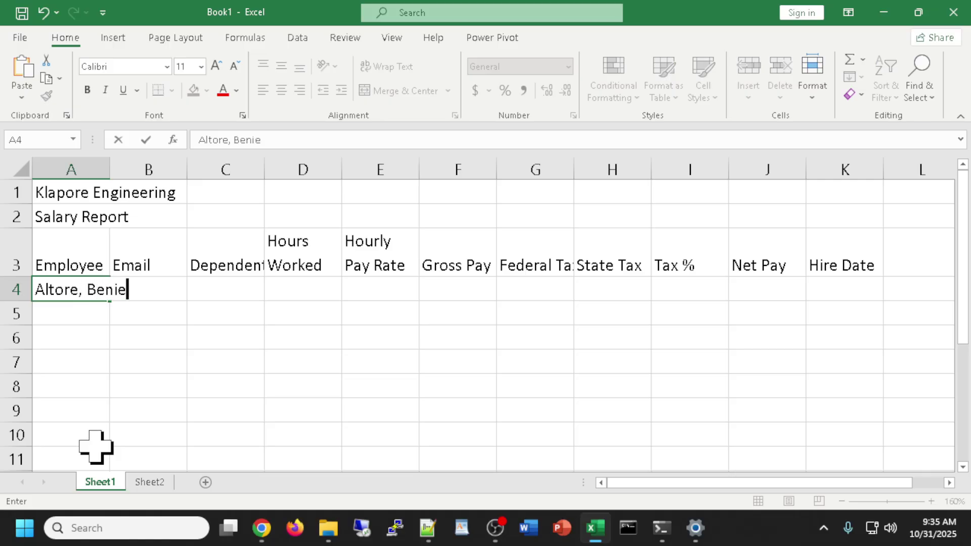
{"action": "key", "text": "Tab"}
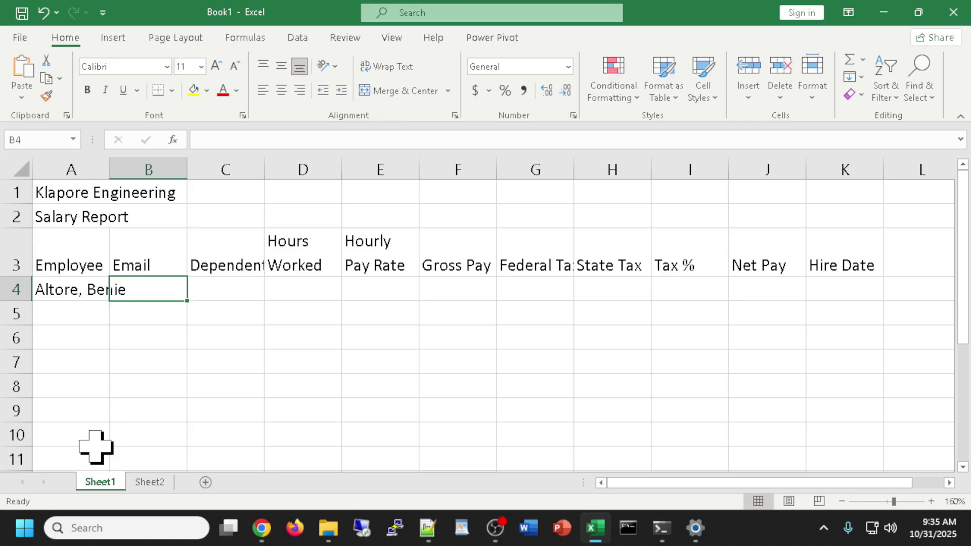
{"action": "key", "text": "Tab"}
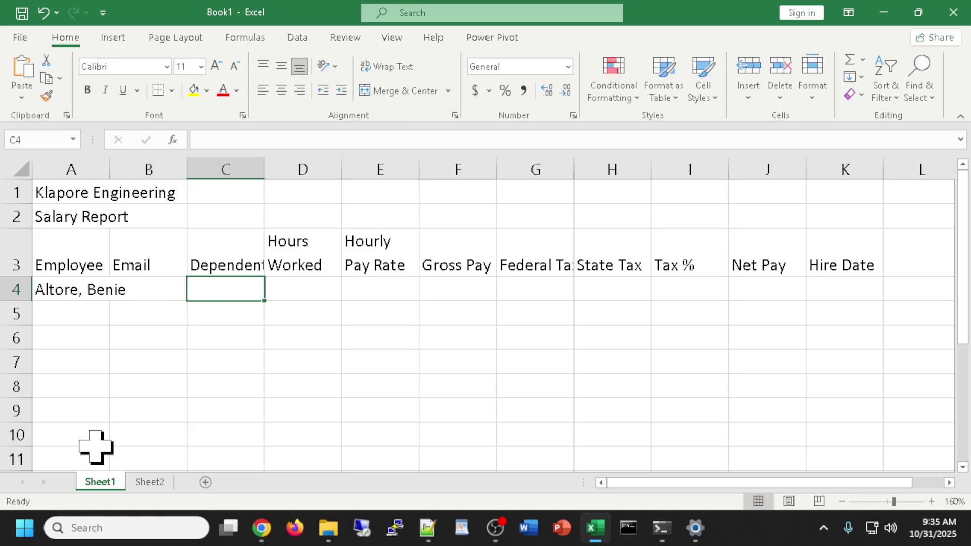
{"action": "type", "text": "3"}
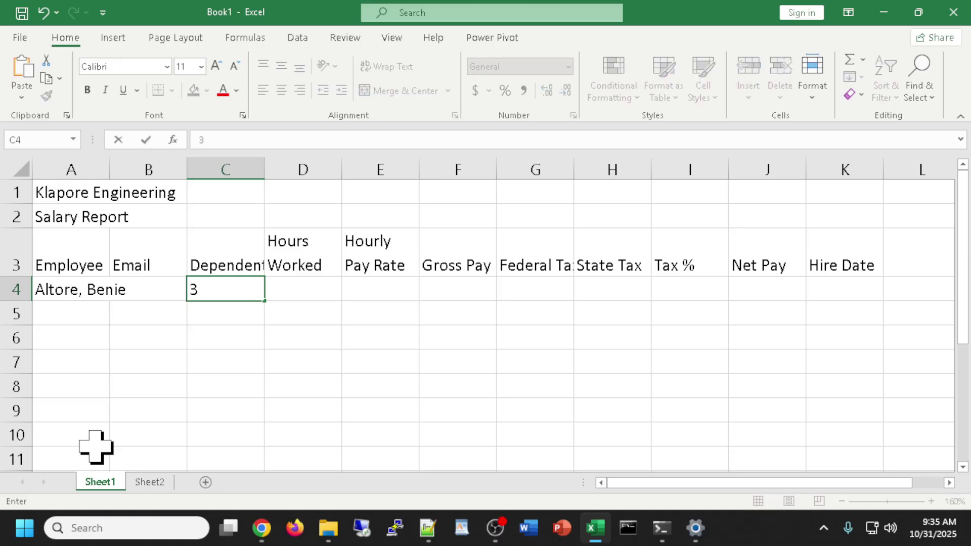
{"action": "key", "text": "Tab"}
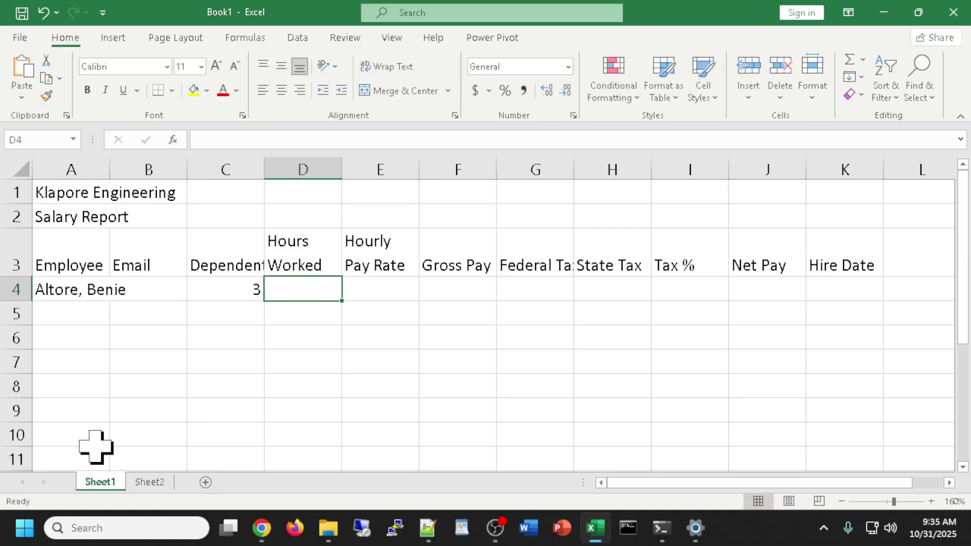
{"action": "type", "text": "74.5"}
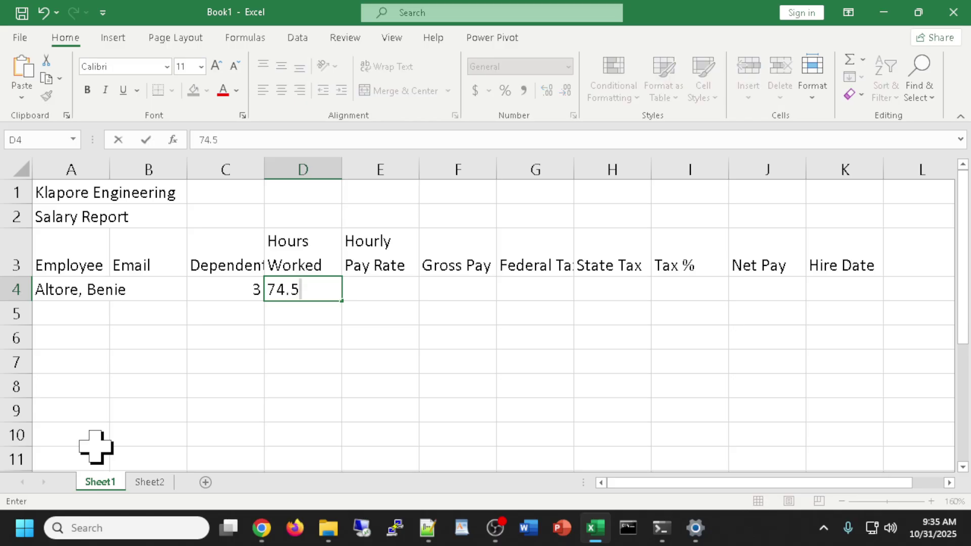
{"action": "key", "text": "Tab"}
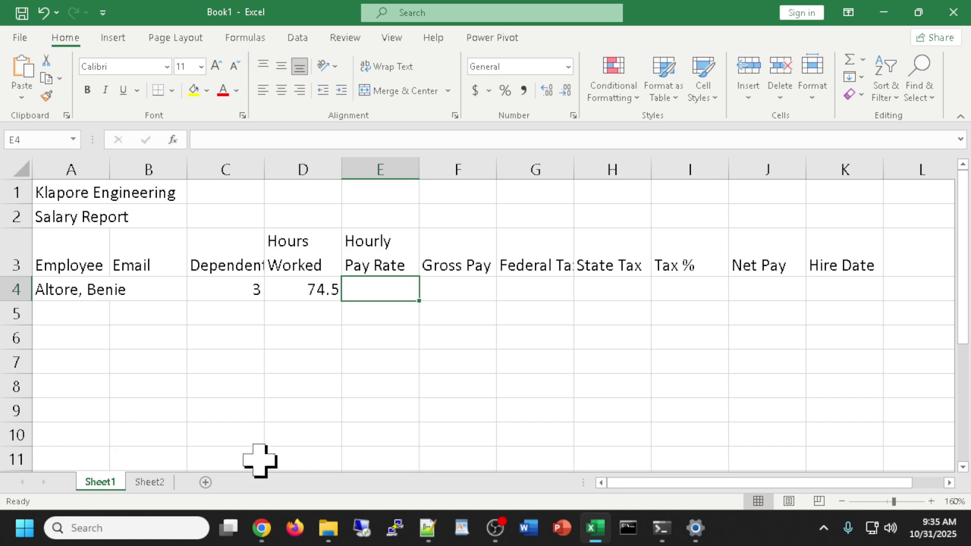
Add the 35.25 hourly pay rate and hire date 9/5/10 to row 4.
{"action": "key", "text": "alt+Tab"}
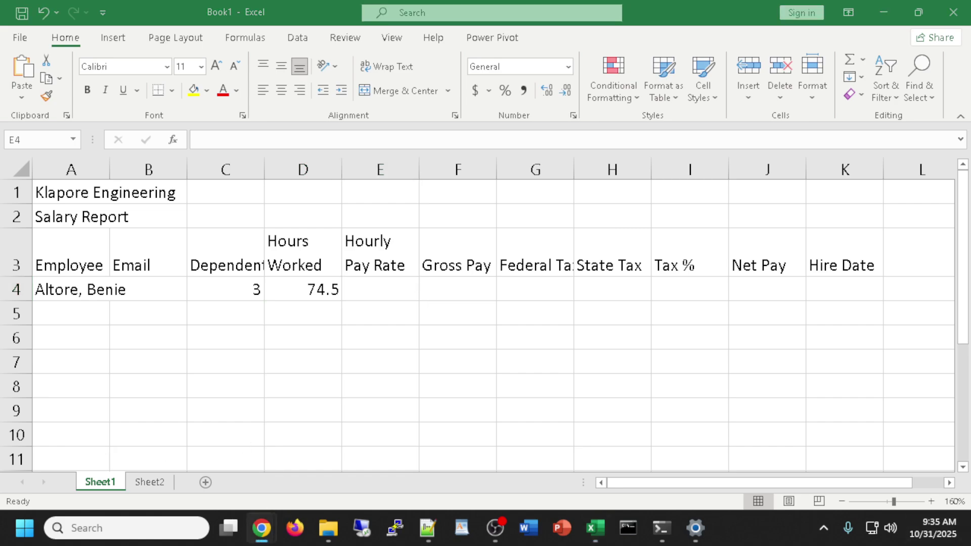
{"action": "left_click", "coordinate": [380, 289]}
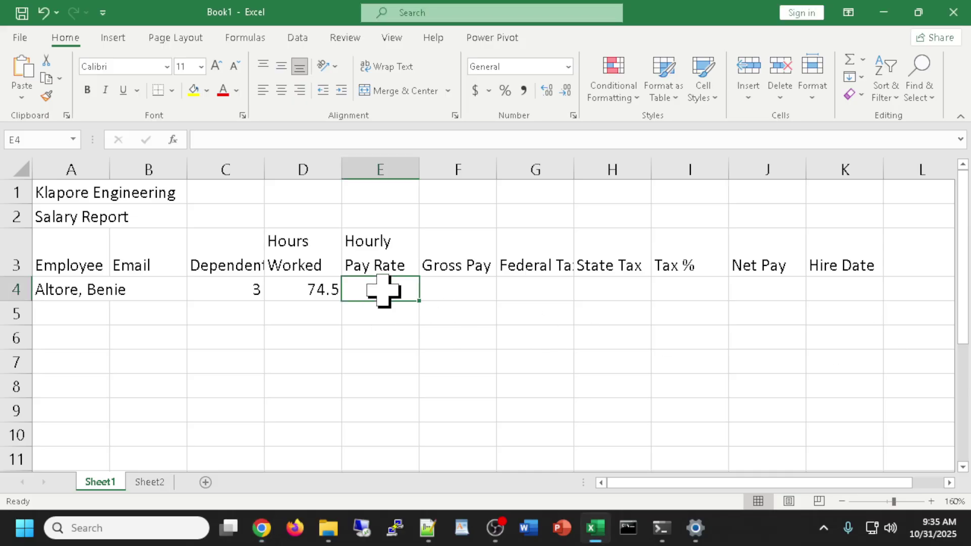
{"action": "type", "text": "35.25"}
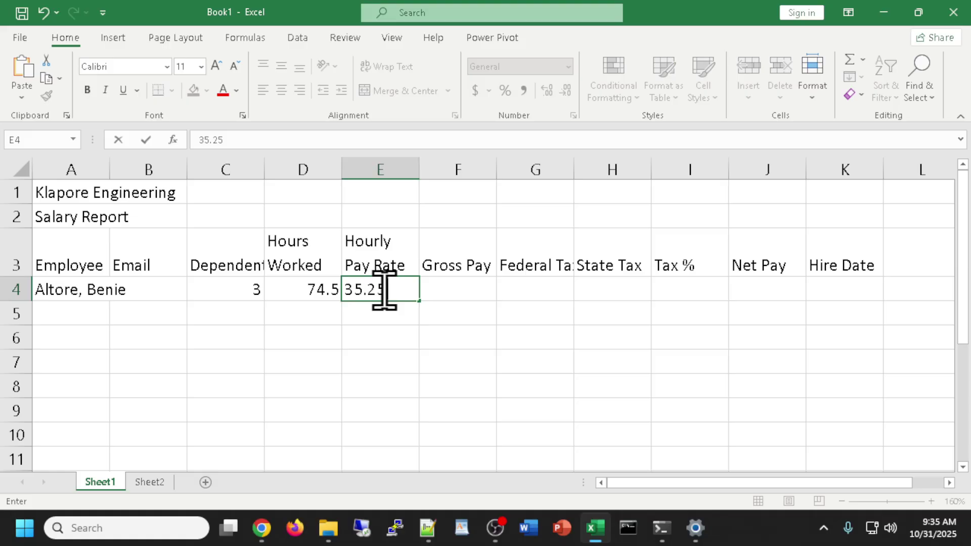
{"action": "key", "text": "Tab"}
{"action": "key", "text": "Tab"}
{"action": "key", "text": "Tab"}
{"action": "key", "text": "Tab"}
{"action": "key", "text": "Tab"}
{"action": "key", "text": "Tab"}
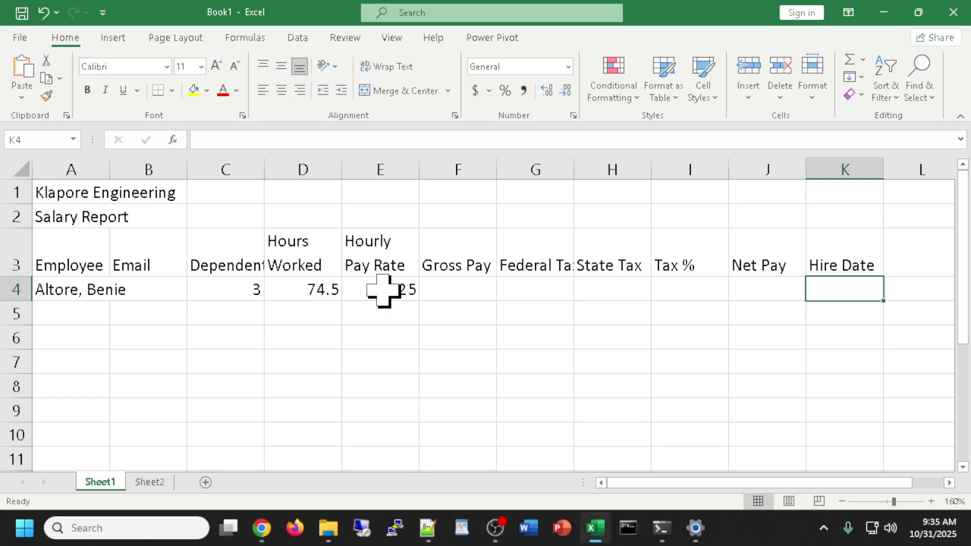
{"action": "type", "text": "9/5/10"}
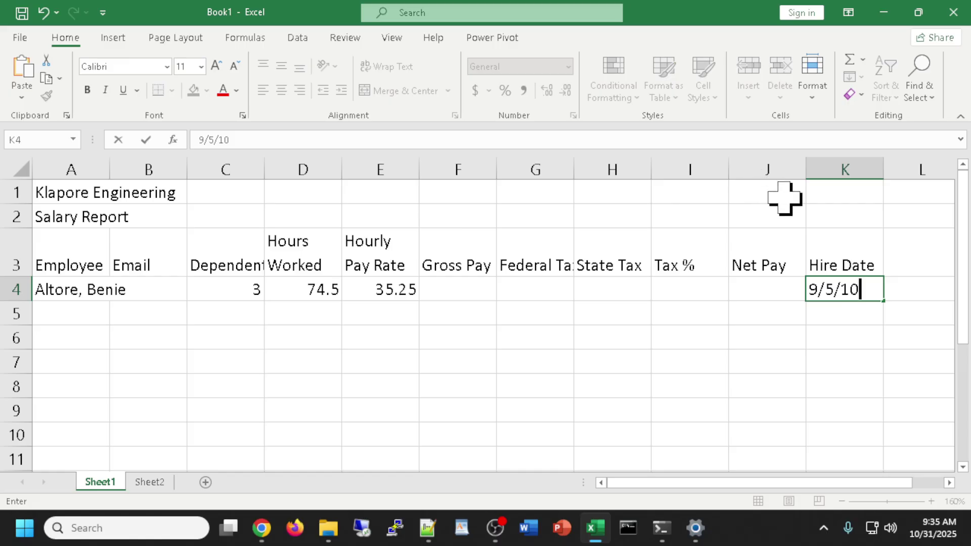
{"action": "key", "text": "Return"}
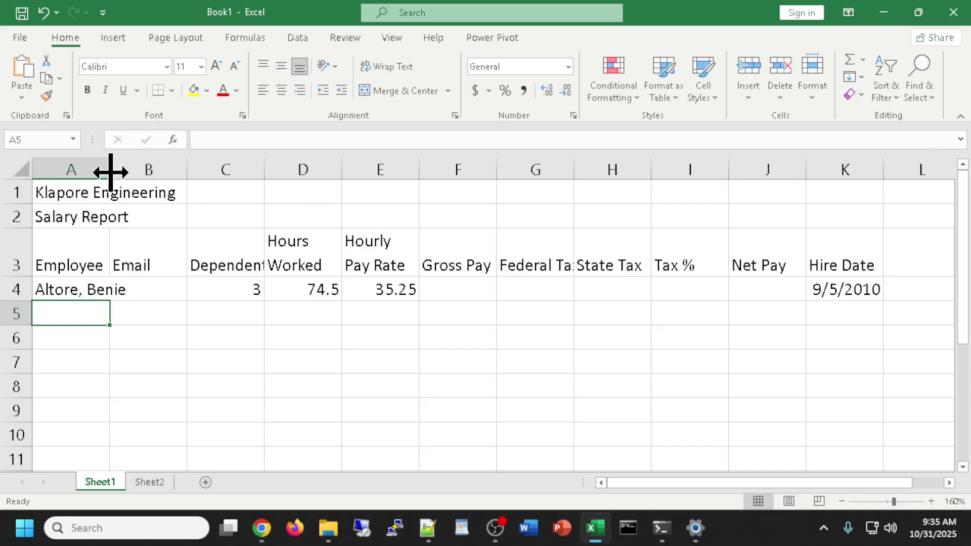
Widen the Employee column and enter the second employee's name in A5.
{"action": "left_click_drag", "start_coordinate": [110, 172], "coordinate": [177, 163]}
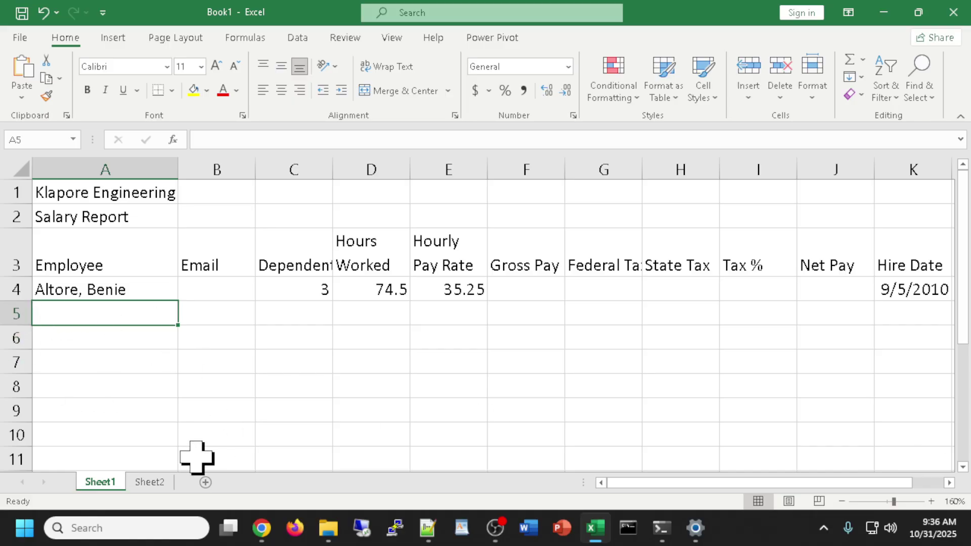
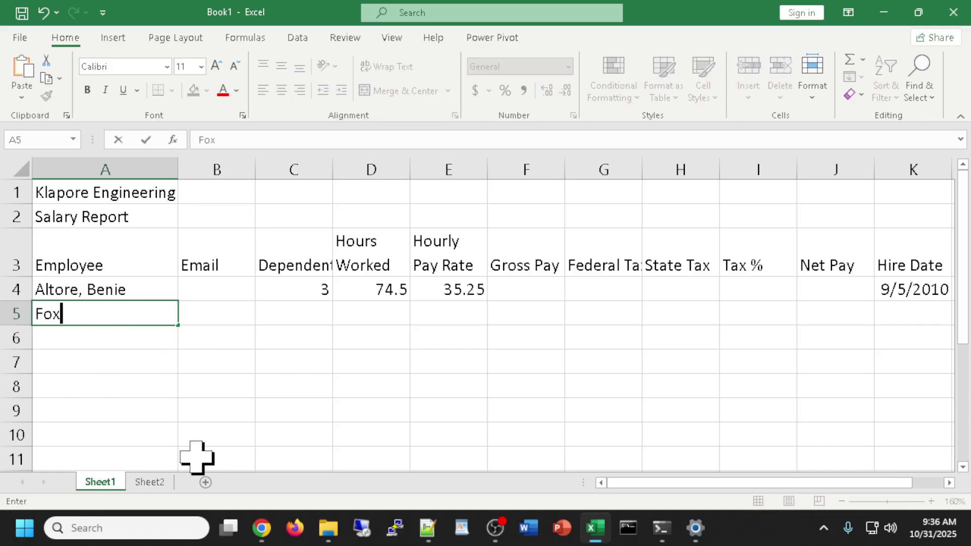
{"action": "key", "text": "Tab"}
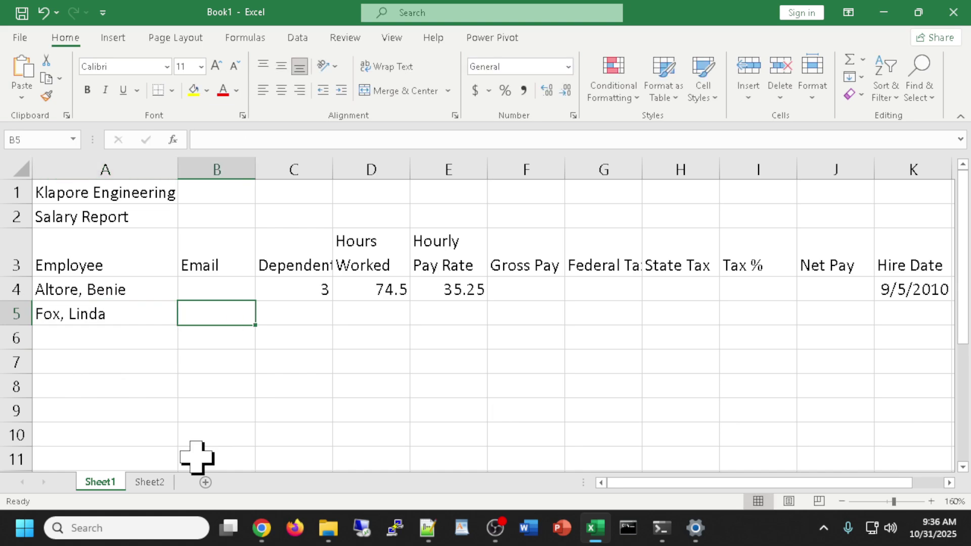
Fill row 5 with 1 dependent, 80 hours, 33.1 pay rate and hire date 10/17/12.
{"action": "key", "text": "Tab"}
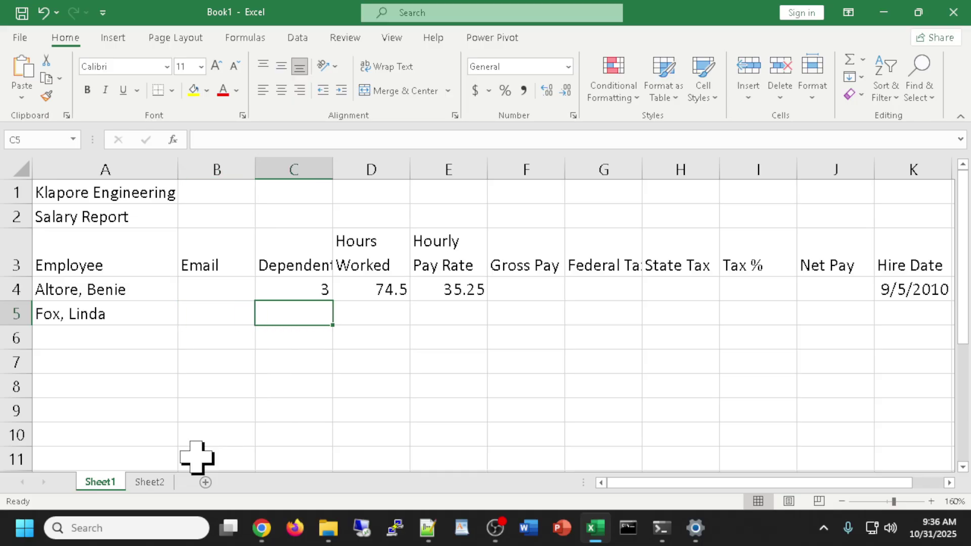
{"action": "type", "text": "1"}
{"action": "key", "text": "Tab"}
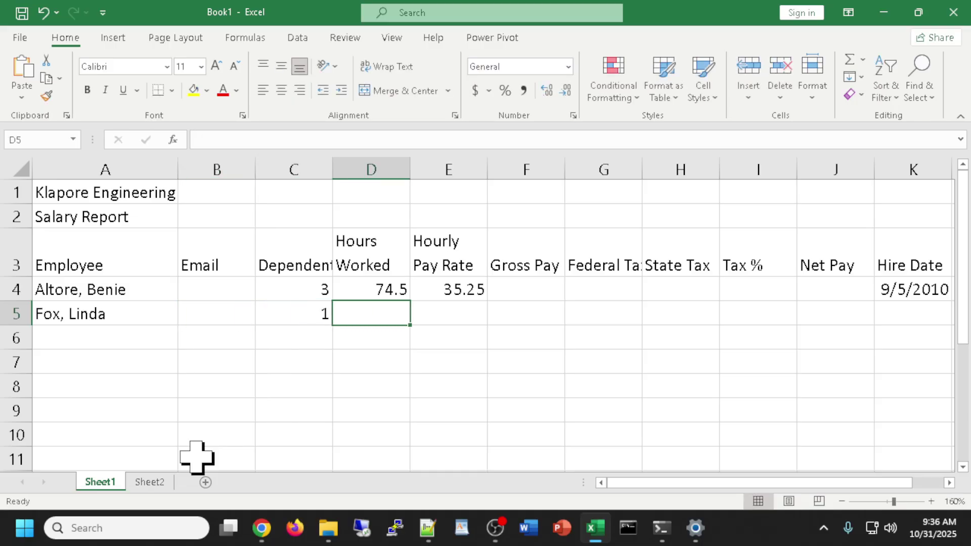
{"action": "type", "text": "80"}
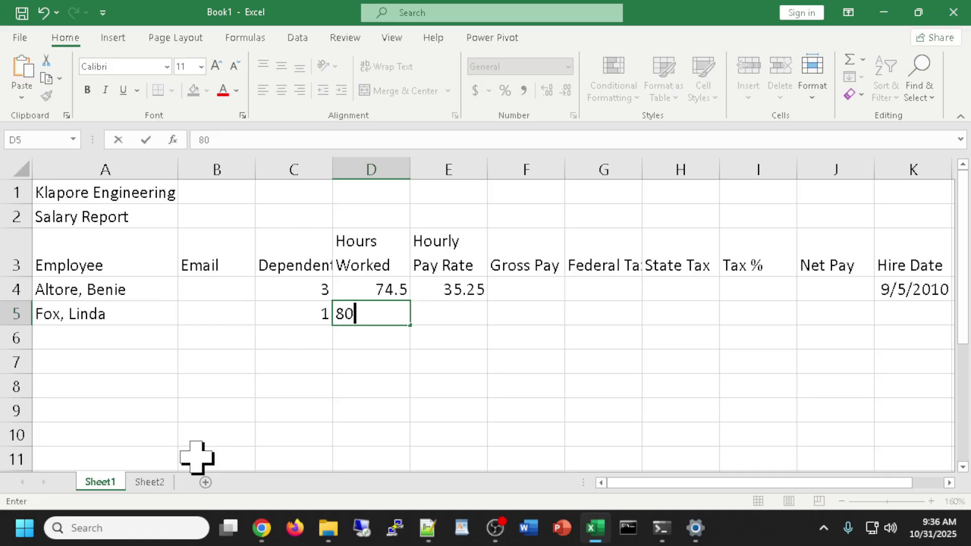
{"action": "key", "text": "Tab"}
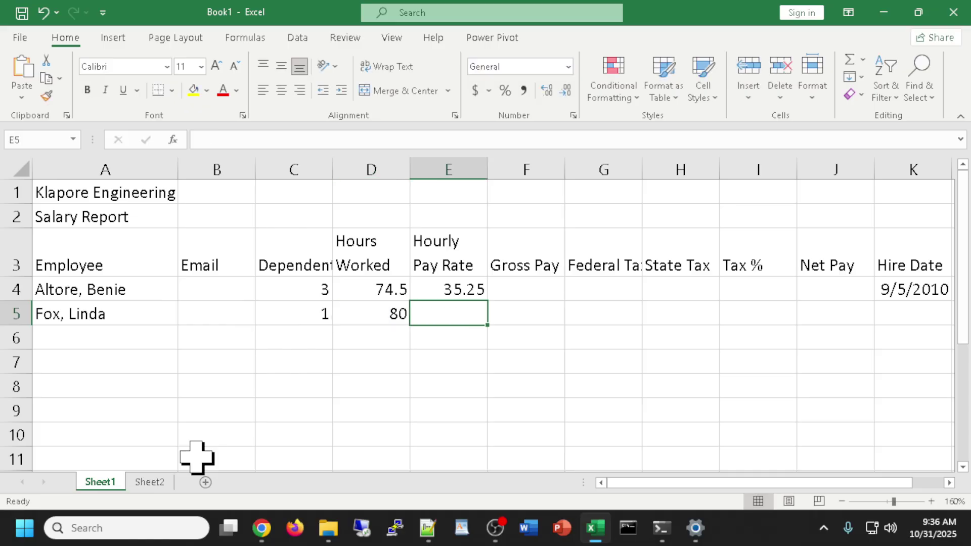
{"action": "type", "text": "33.1"}
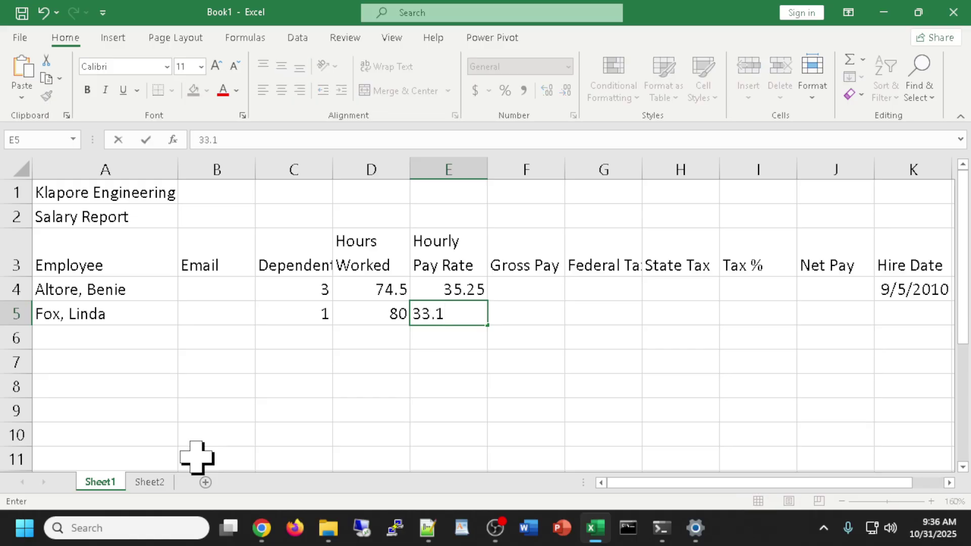
{"action": "key", "text": "Tab"}
{"action": "key", "text": "Tab"}
{"action": "key", "text": "Tab"}
{"action": "key", "text": "Tab"}
{"action": "key", "text": "Tab"}
{"action": "key", "text": "Tab"}
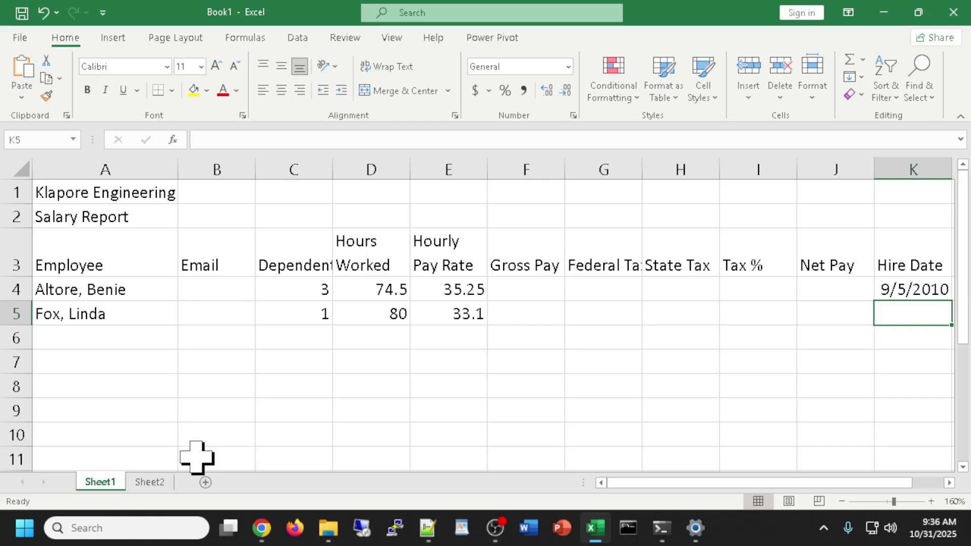
{"action": "type", "text": "10/18"}
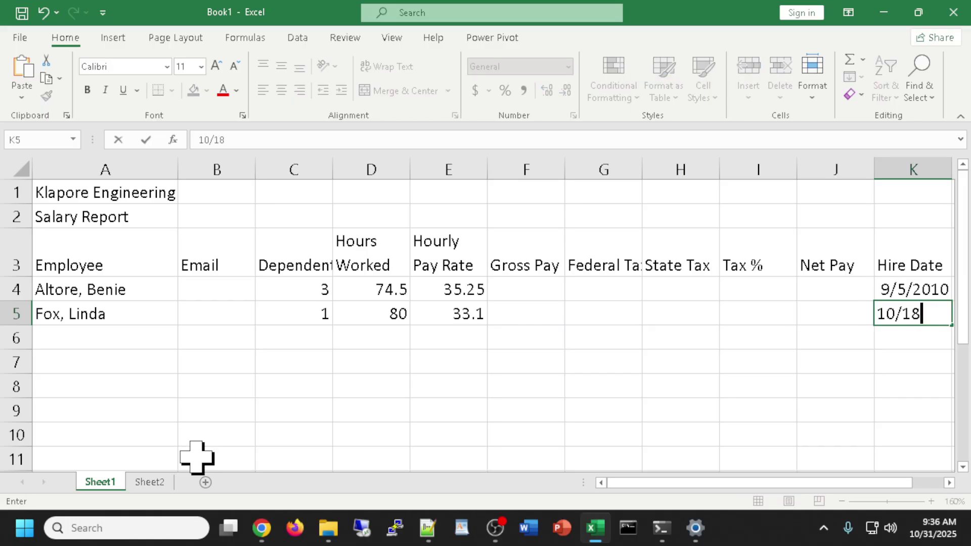
{"action": "key", "text": "BackSpace"}
{"action": "type", "text": "7/12"}
{"action": "key", "text": "Return"}
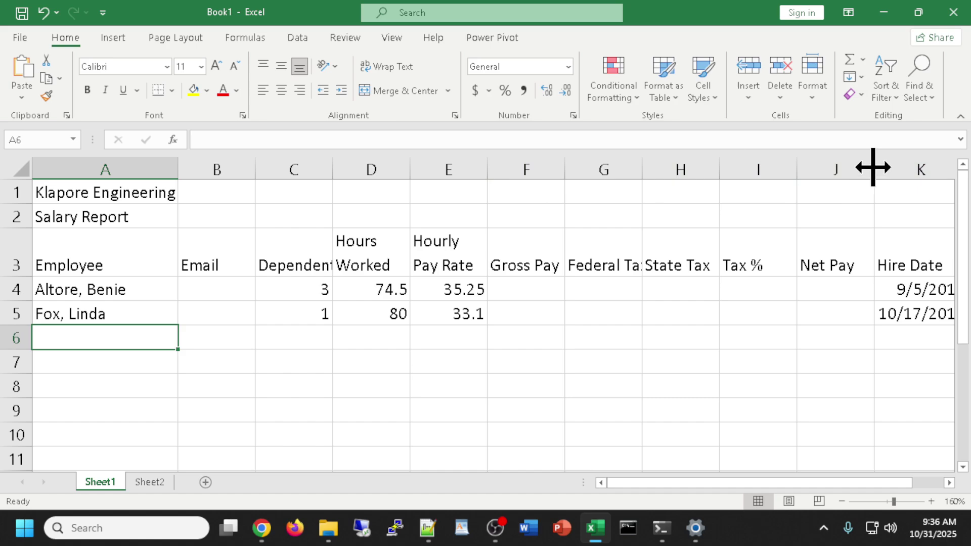
Hide columns F through J and the Email column by dragging them to zero width.
{"action": "left_click_drag", "start_coordinate": [872, 166], "coordinate": [485, 172]}
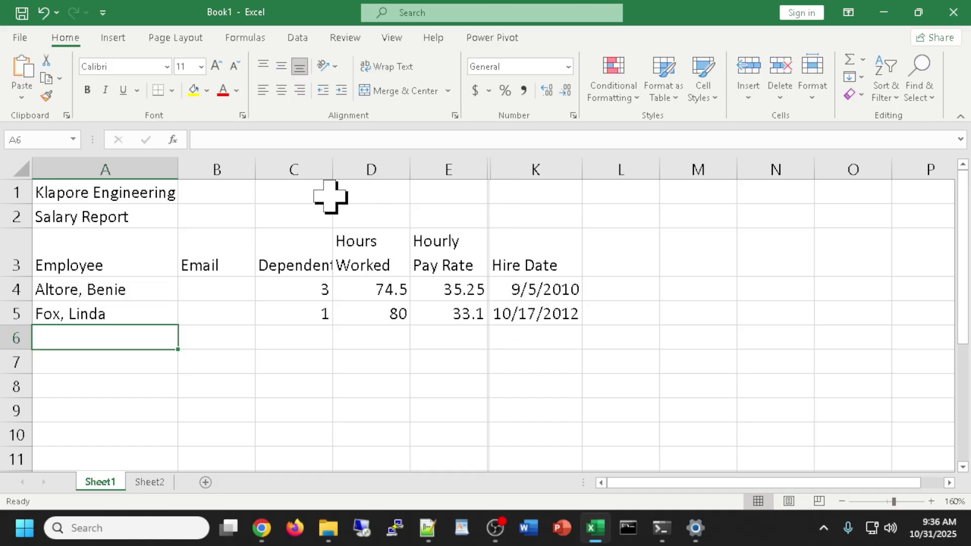
{"action": "left_click_drag", "start_coordinate": [256, 165], "coordinate": [177, 167]}
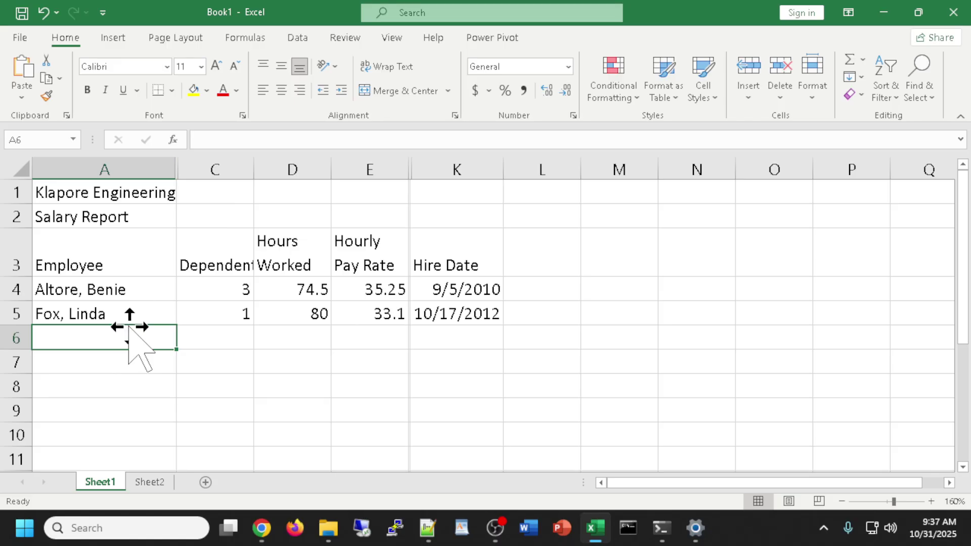
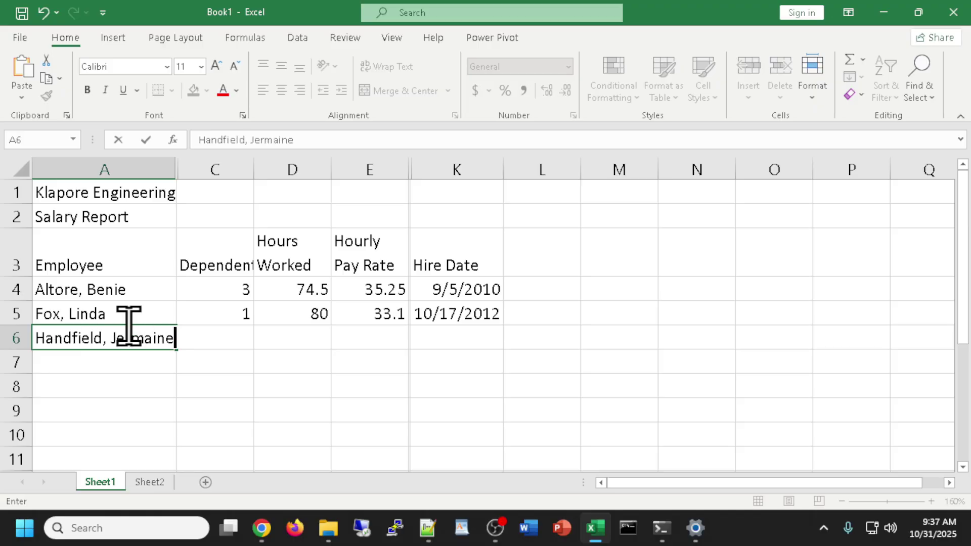
Enter the third employee's name in row 6, correcting a typo, with 0 dependents.
{"action": "key", "text": "Tab"}
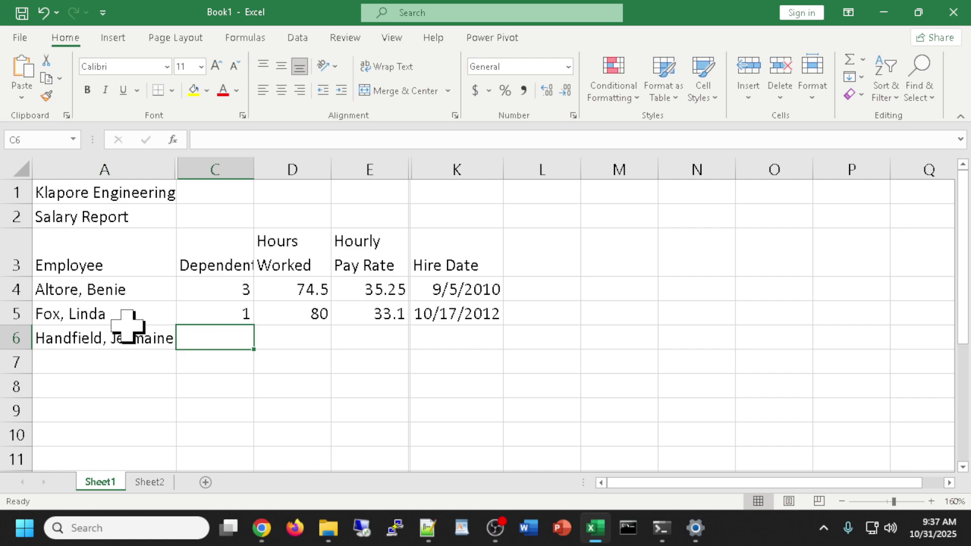
{"action": "type", "text": "0"}
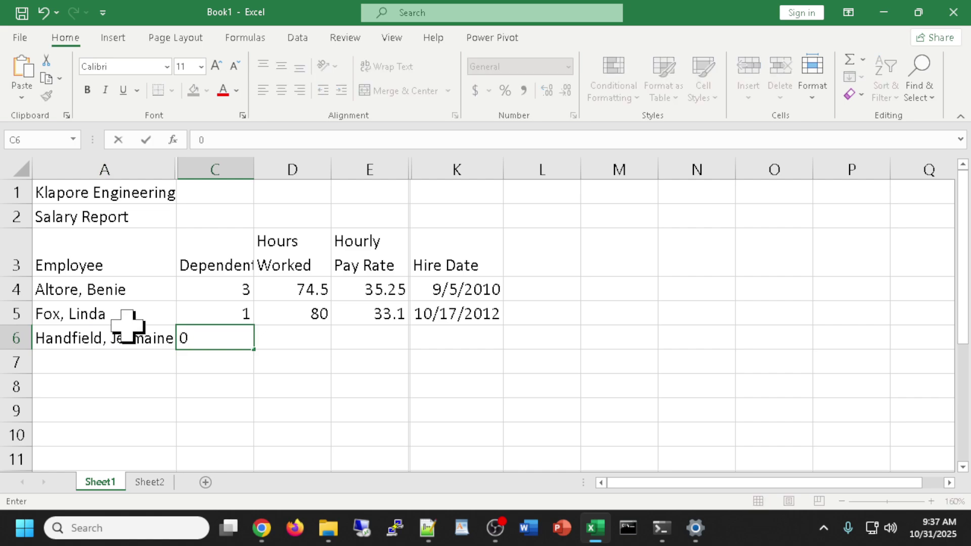
{"action": "key", "text": "Tab"}
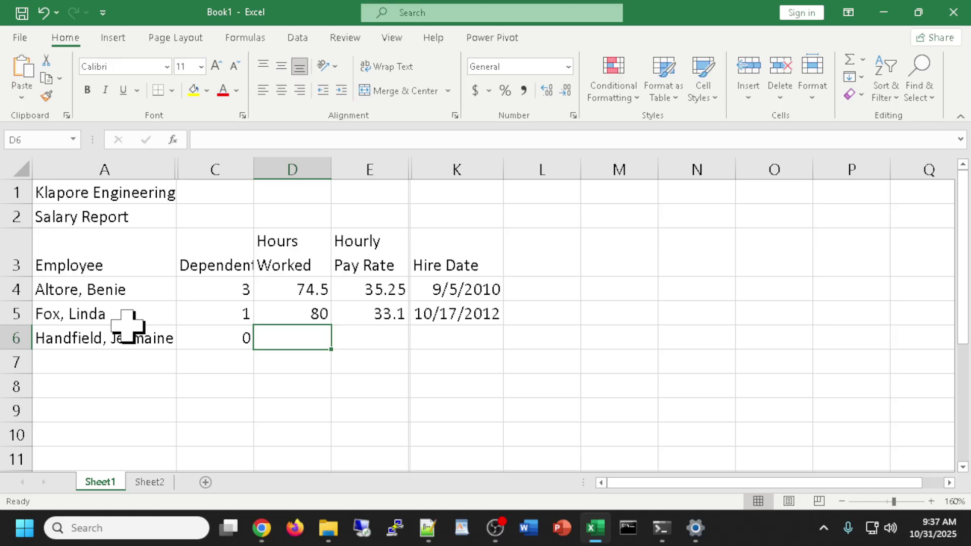
Enter 71.75 hours, a 28.65 pay rate and hire date 2/2/13 in row 6.
{"action": "type", "text": "71."}
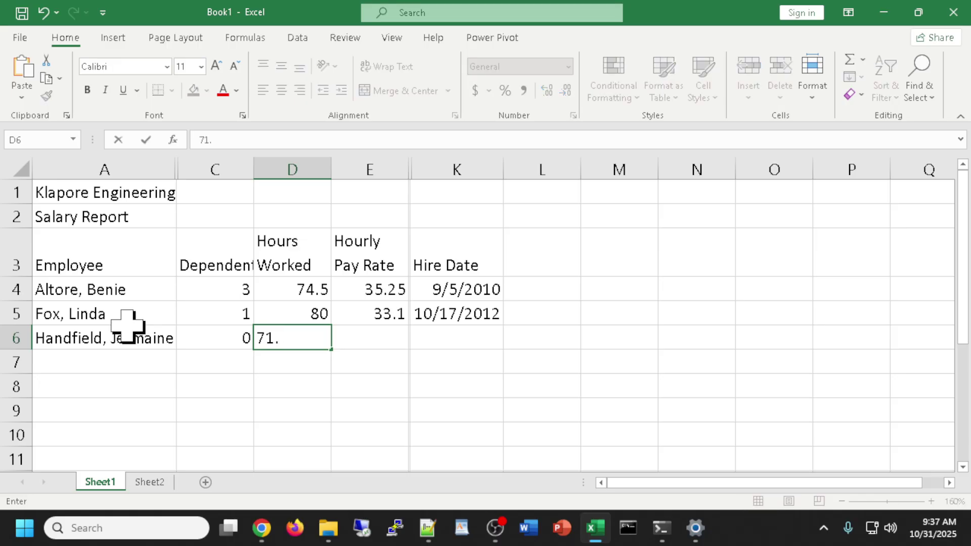
{"action": "type", "text": "75"}
{"action": "key", "text": "Tab"}
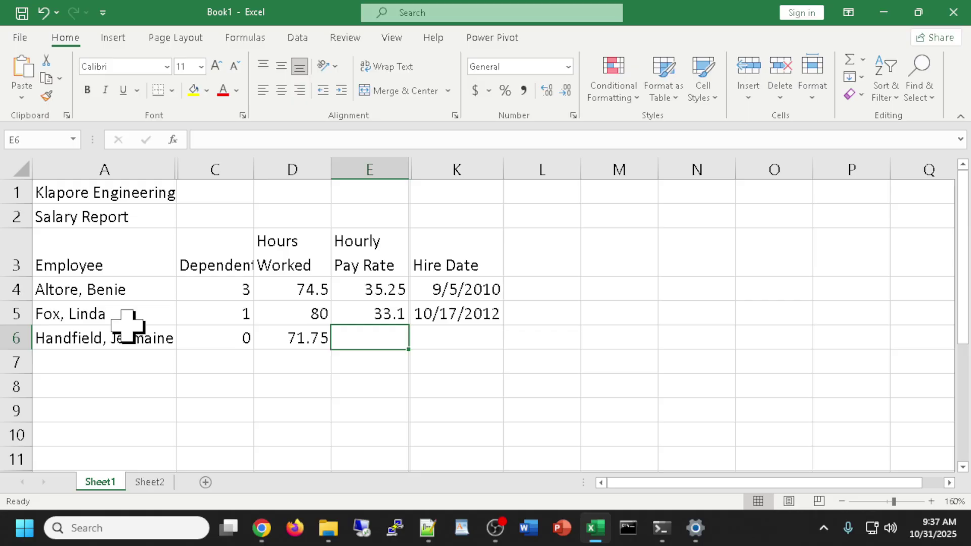
{"action": "type", "text": "28.65"}
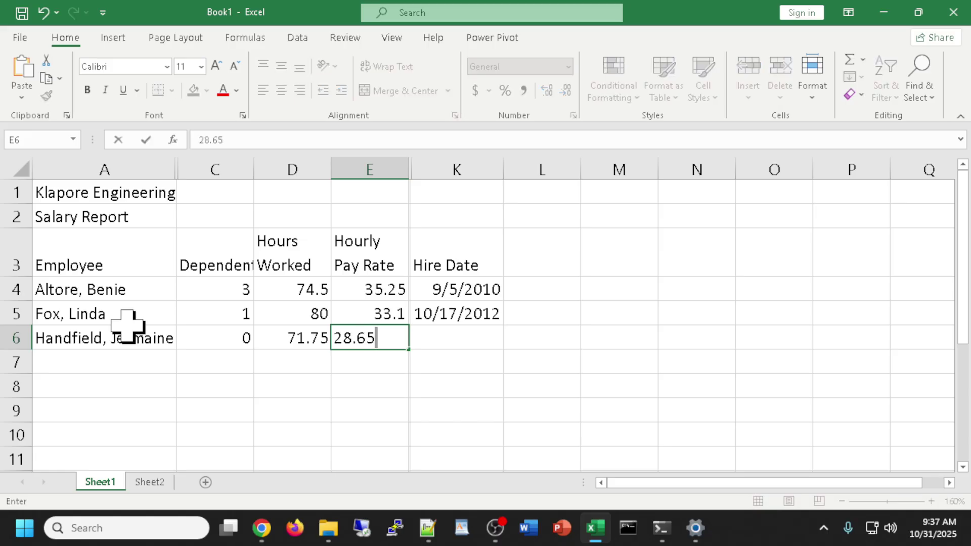
{"action": "key", "text": "Tab"}
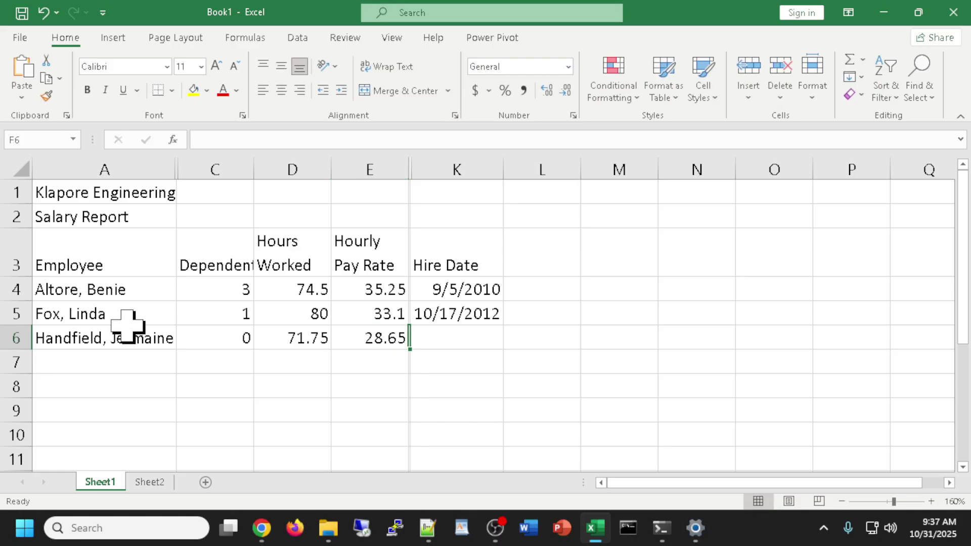
{"action": "key", "text": "Right"}
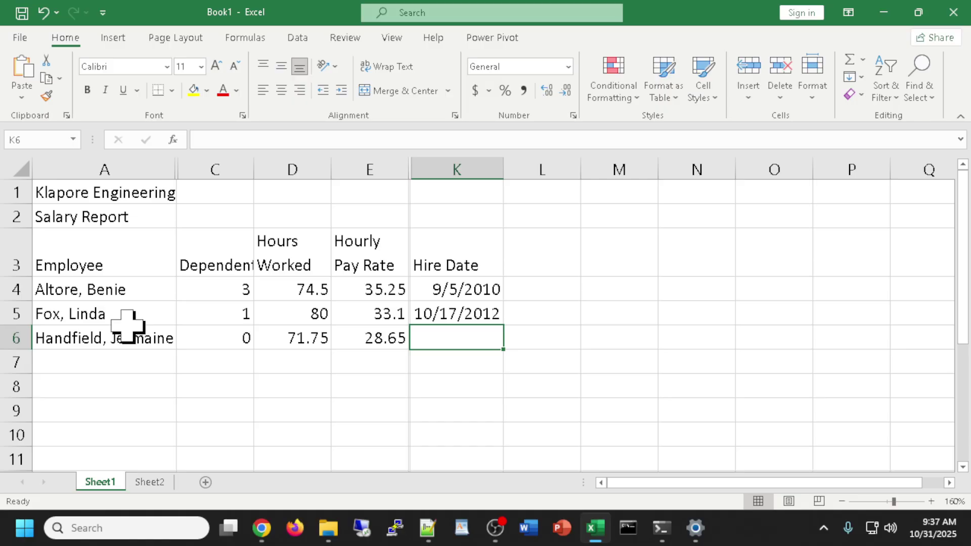
{"action": "type", "text": "2/2/13"}
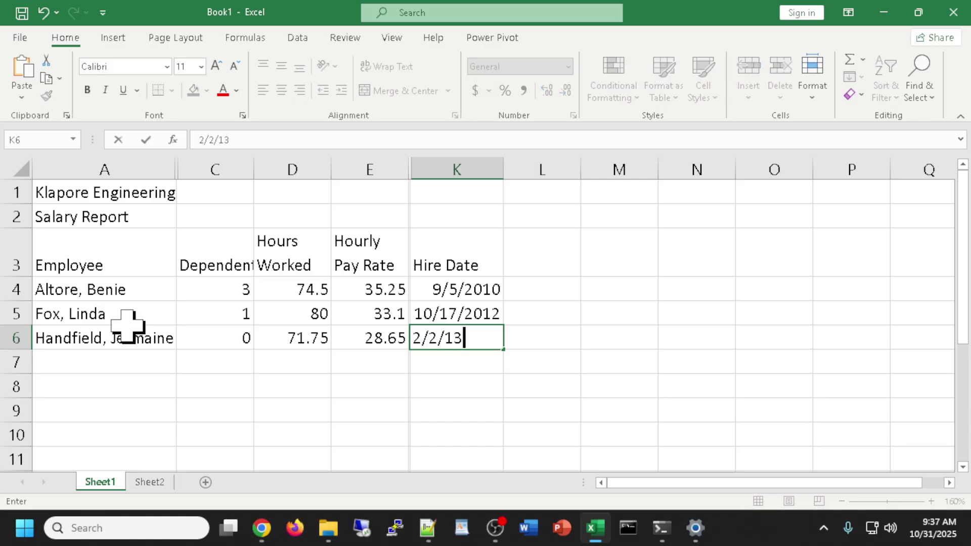
{"action": "key", "text": "Return"}
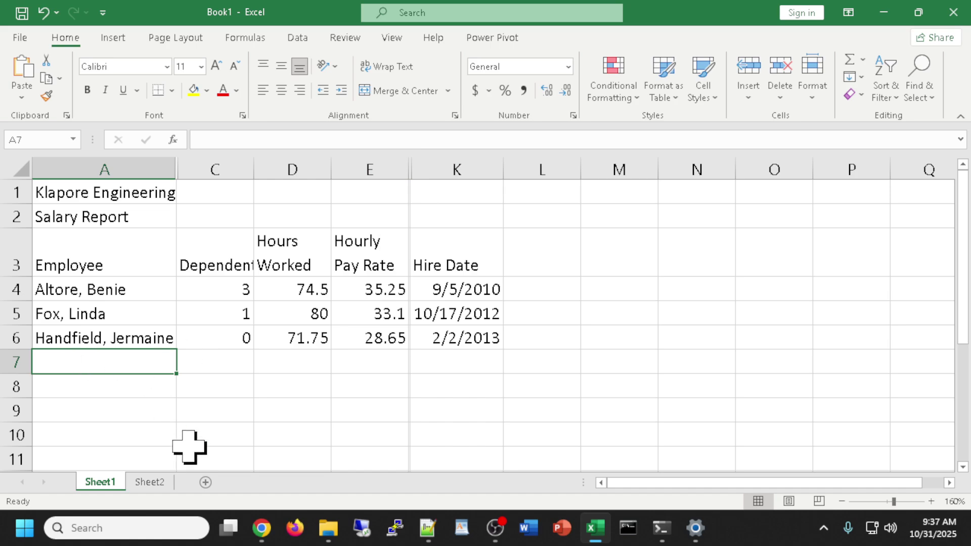
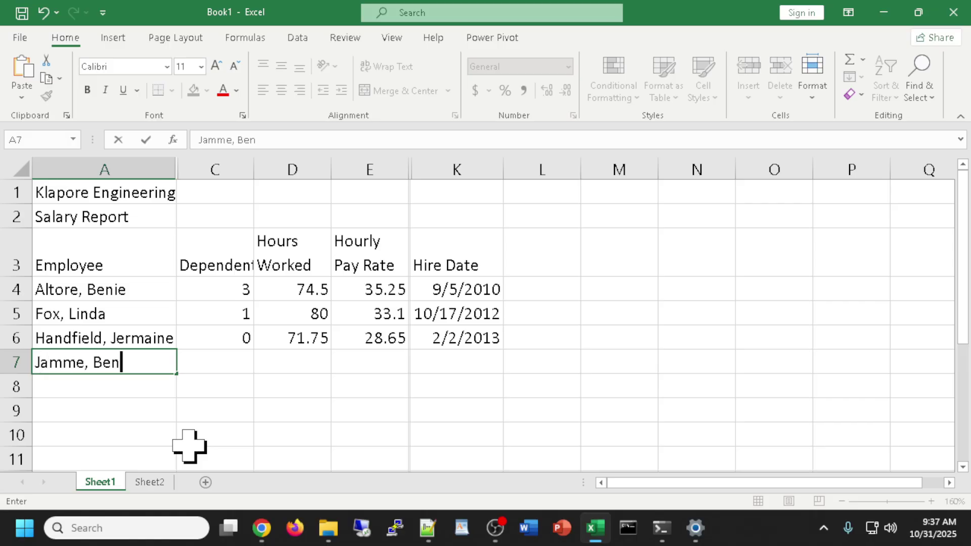
Enter the fourth employee's name in A7 with 2 dependents and 60 hours.
{"action": "key", "text": "Tab"}
{"action": "type", "text": "2"}
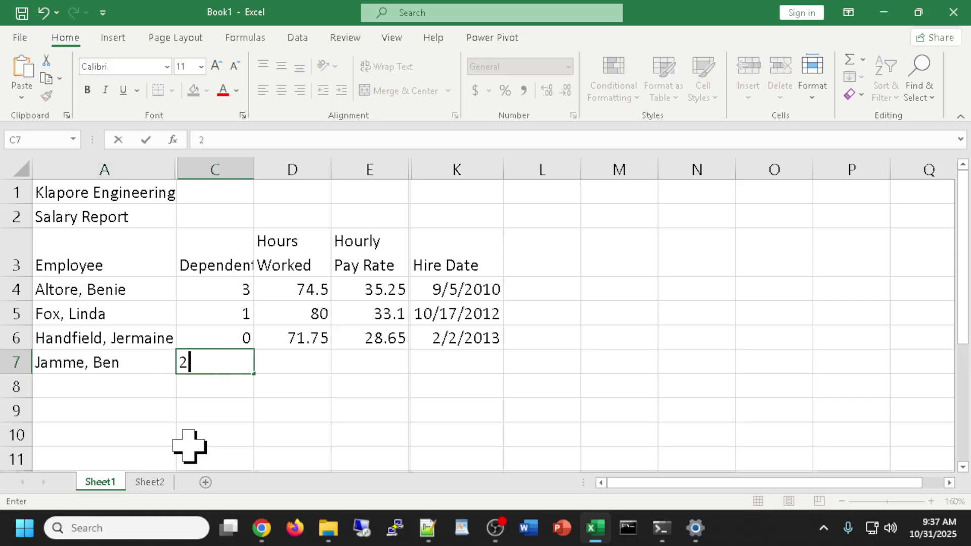
{"action": "key", "text": "Tab"}
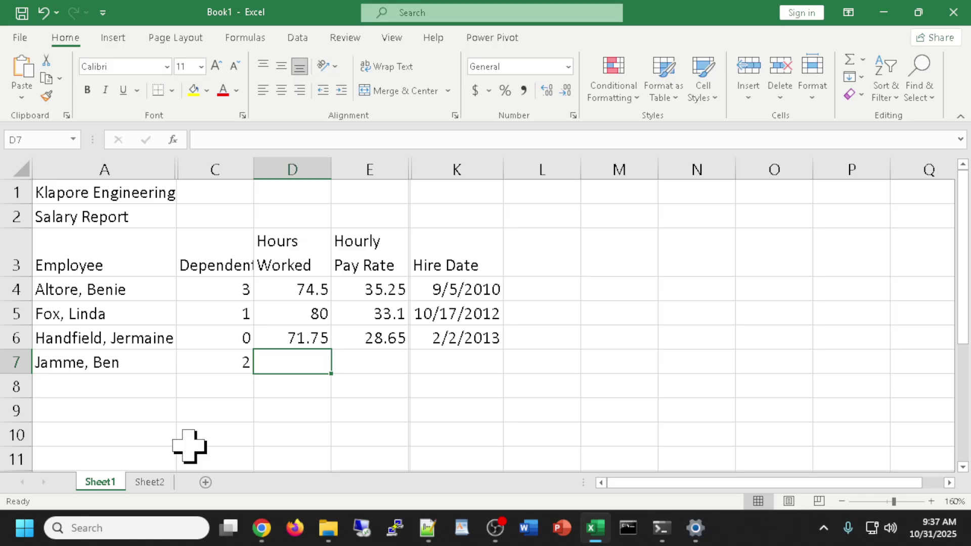
{"action": "type", "text": "60"}
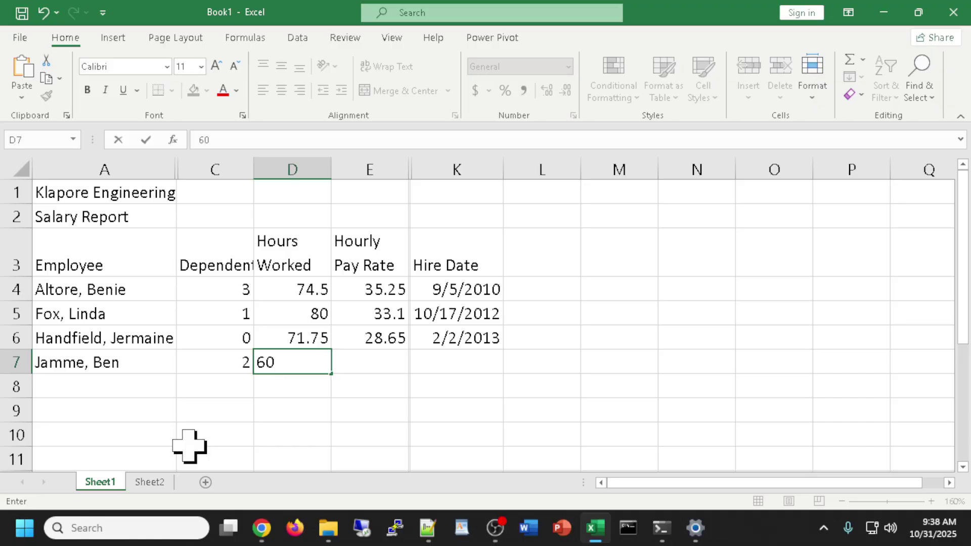
{"action": "key", "text": "Tab"}
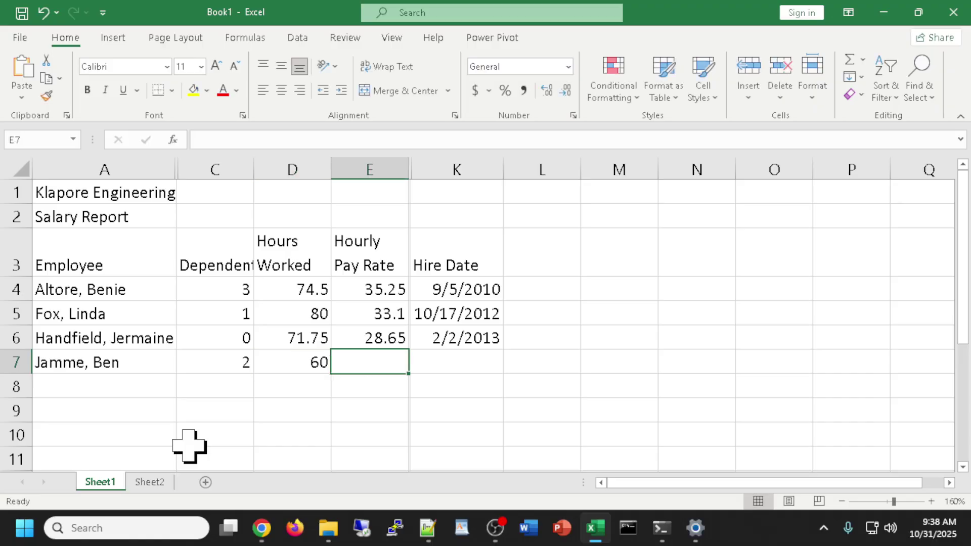
Add an 18 pay rate and hire date 1/15/2016 to row 7, then adjust the Hourly Pay Rate column width.
{"action": "type", "text": "18"}
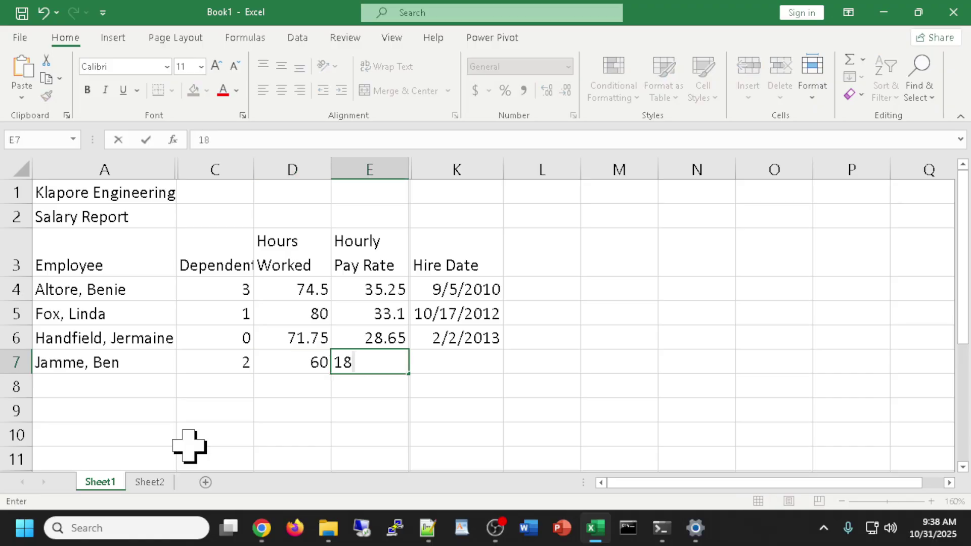
{"action": "key", "text": "Tab"}
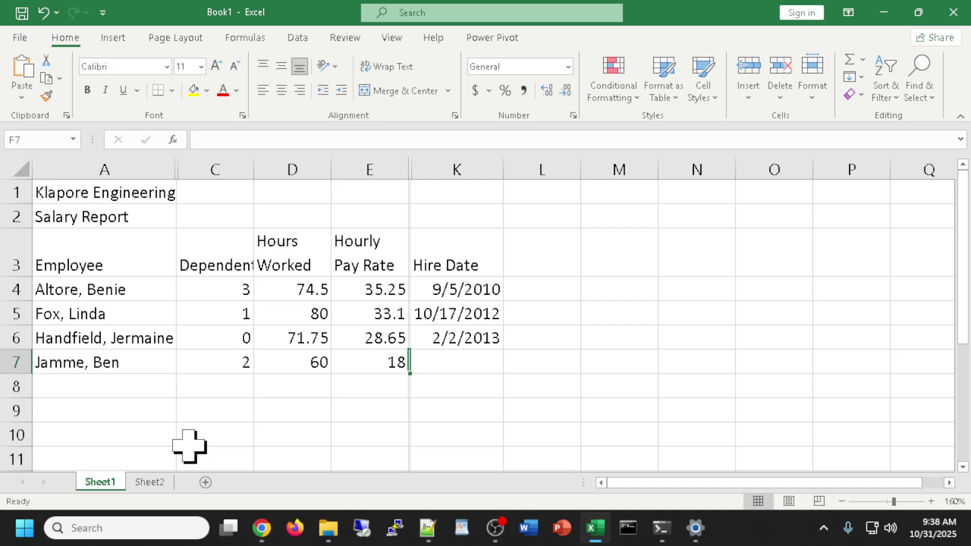
{"action": "key", "text": "Tab"}
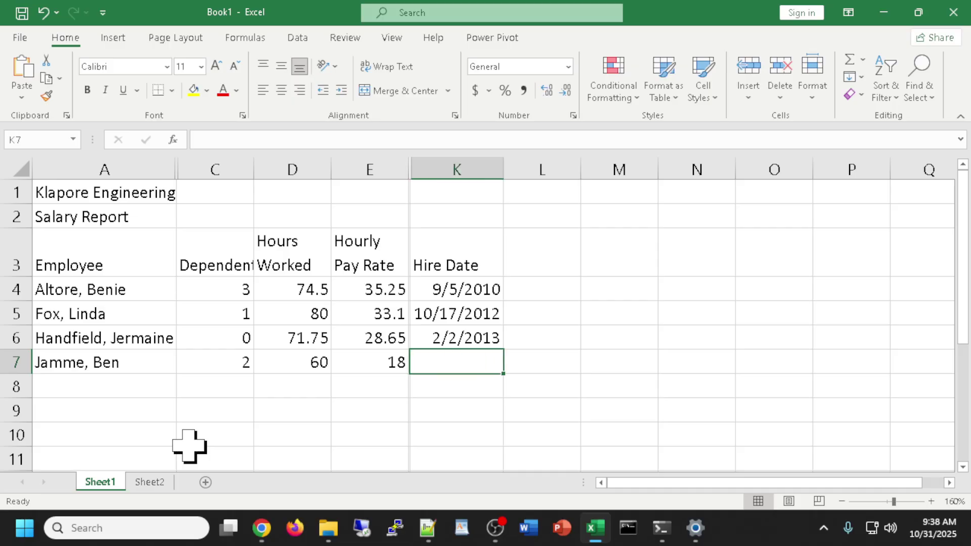
{"action": "type", "text": "1/15"}
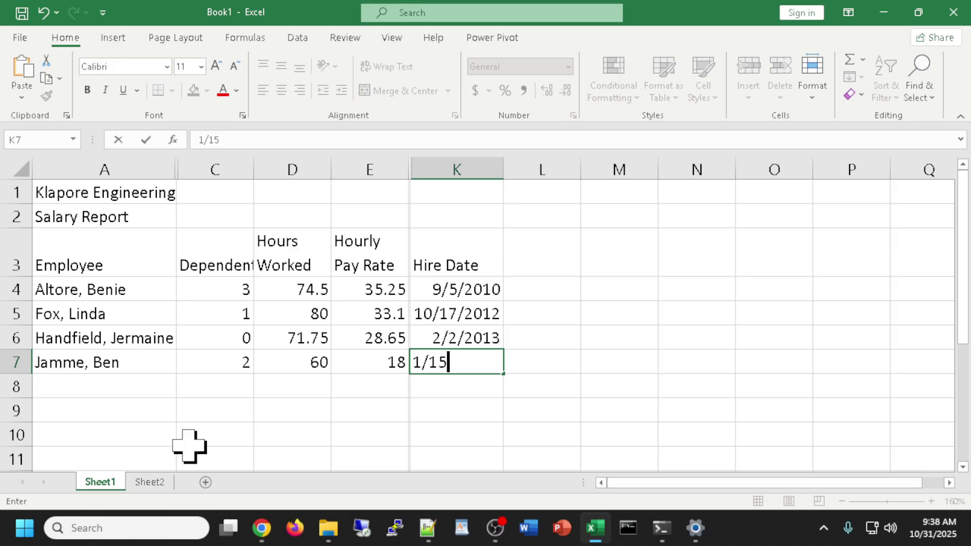
{"action": "type", "text": "/2016"}
{"action": "key", "text": "Return"}
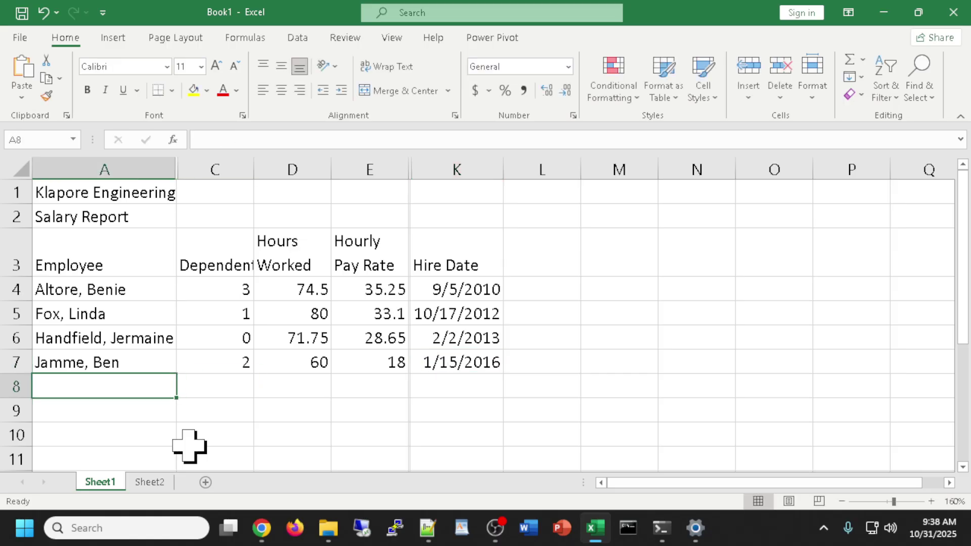
{"action": "left_click_drag", "start_coordinate": [411, 168], "coordinate": [406, 168]}
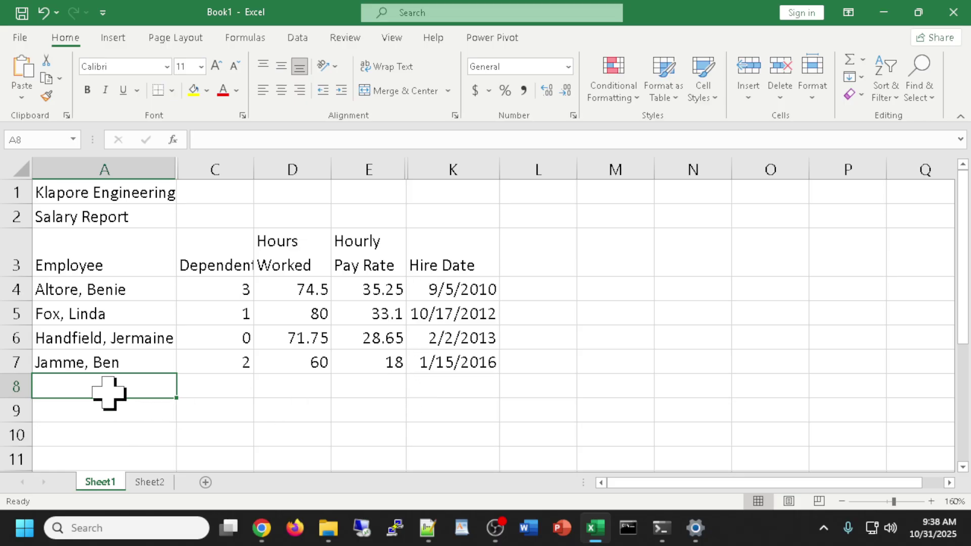
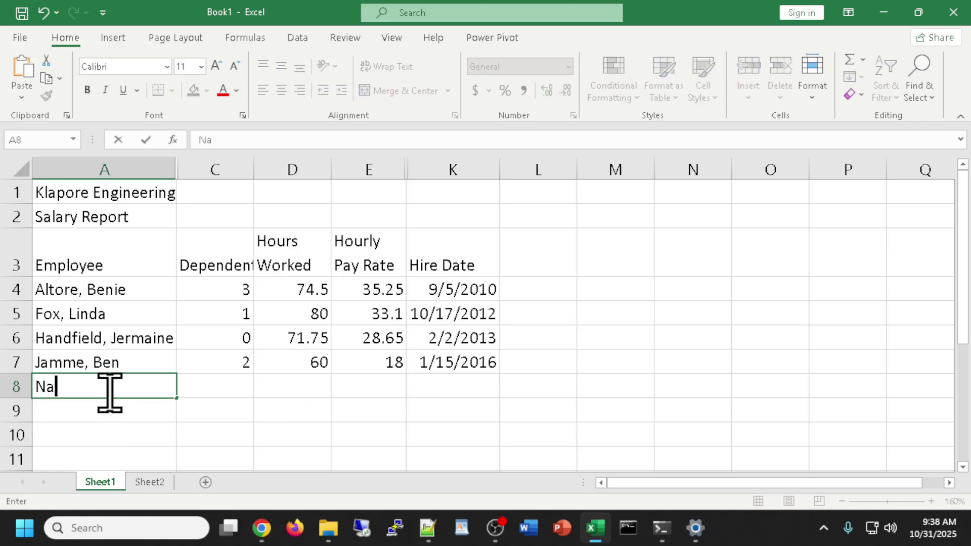
Fill row 8 with the employee's name, 1 dependent, 42.25 hours, 25.9 pay rate and hire date 5/18/12.
{"action": "key", "text": "Tab"}
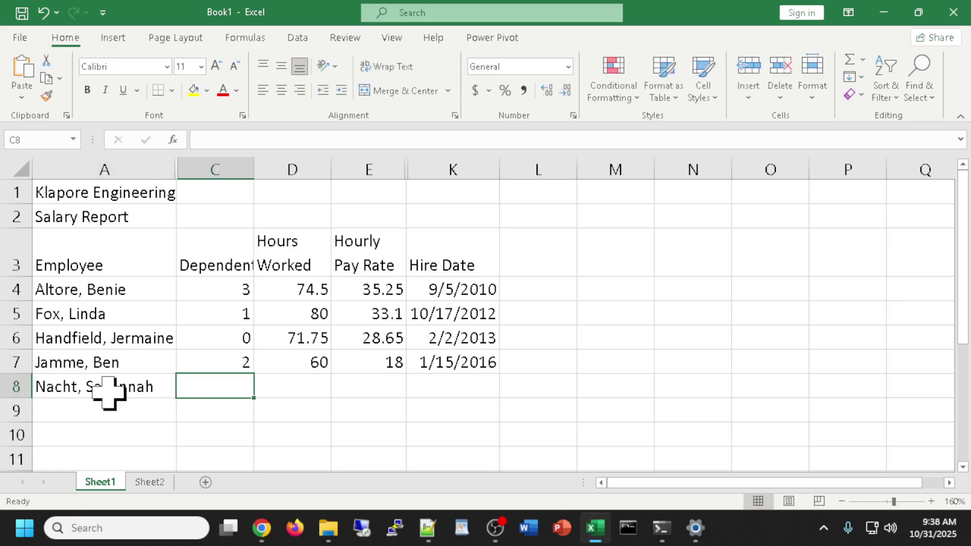
{"action": "type", "text": "1"}
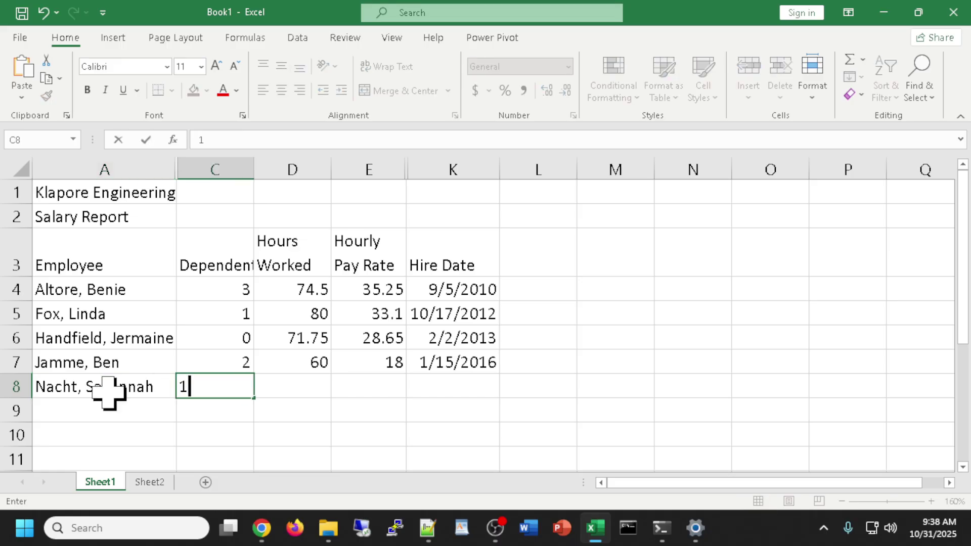
{"action": "key", "text": "Tab"}
{"action": "type", "text": "4"}
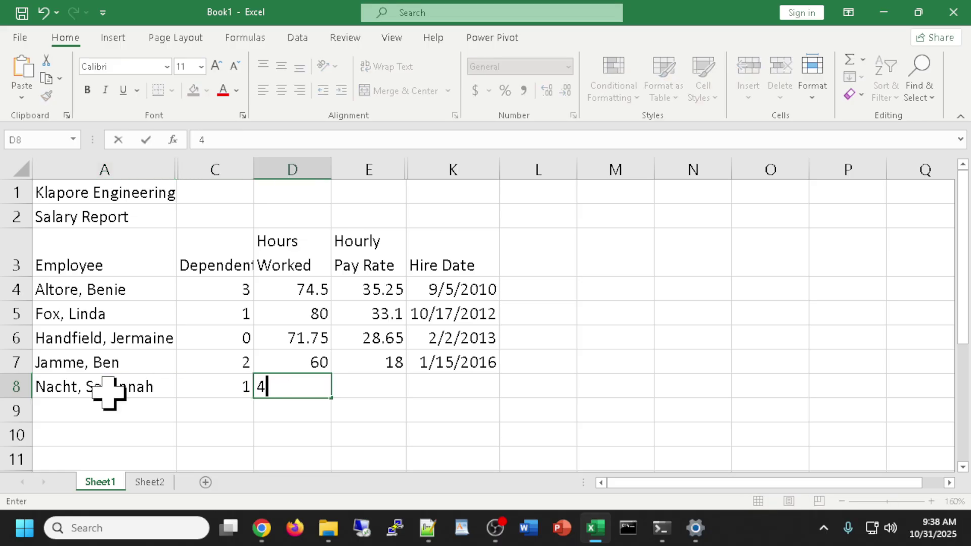
{"action": "type", "text": "2.25"}
{"action": "key", "text": "Tab"}
{"action": "type", "text": "25.9"}
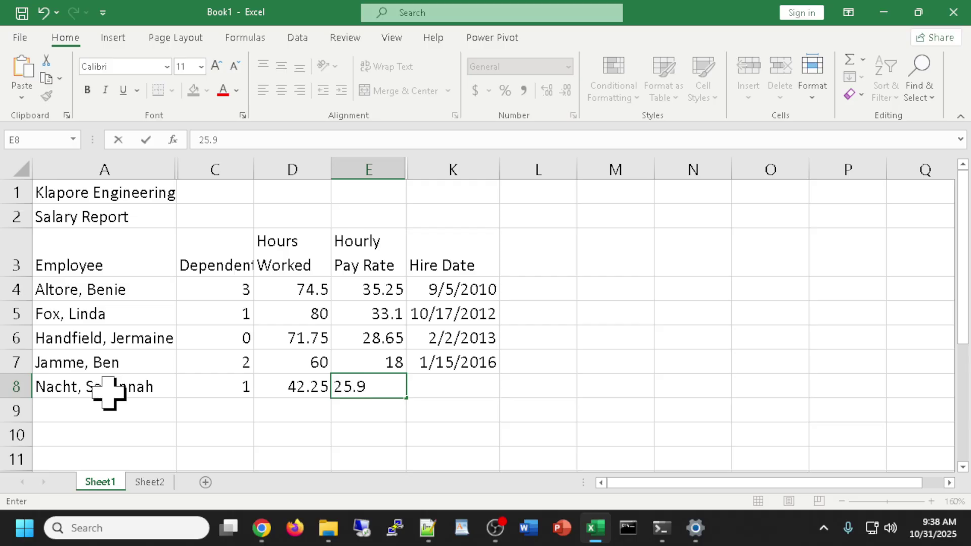
{"action": "key", "text": "Tab"}
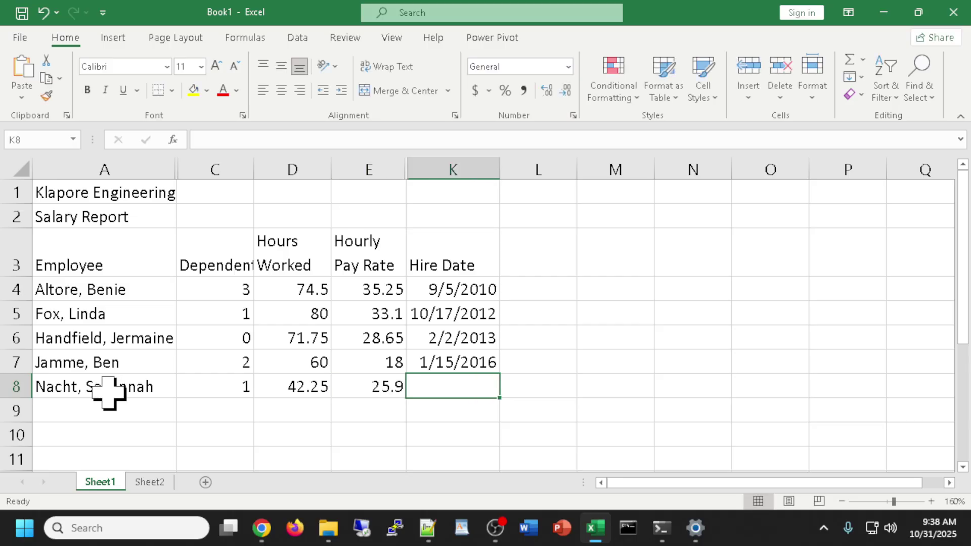
{"action": "type", "text": "5/18/12"}
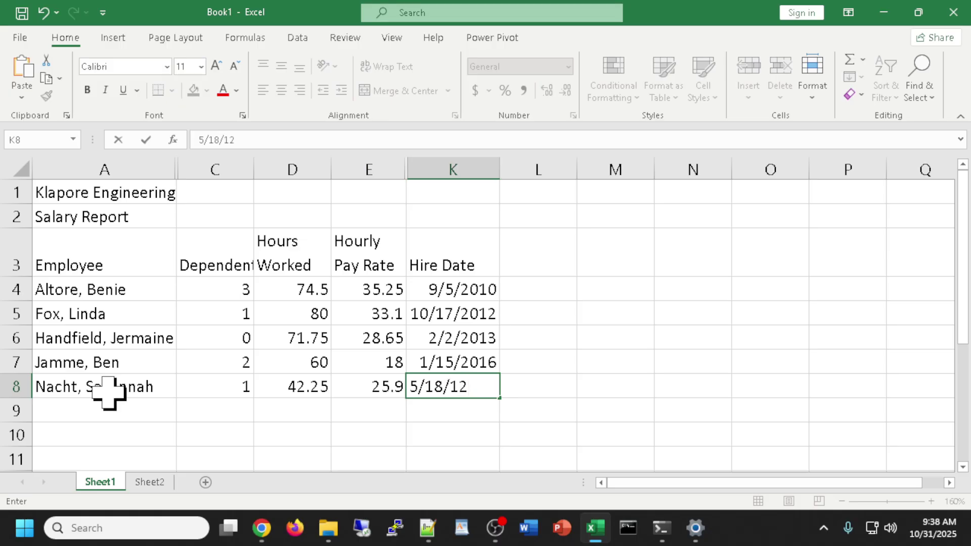
{"action": "key", "text": "Return"}
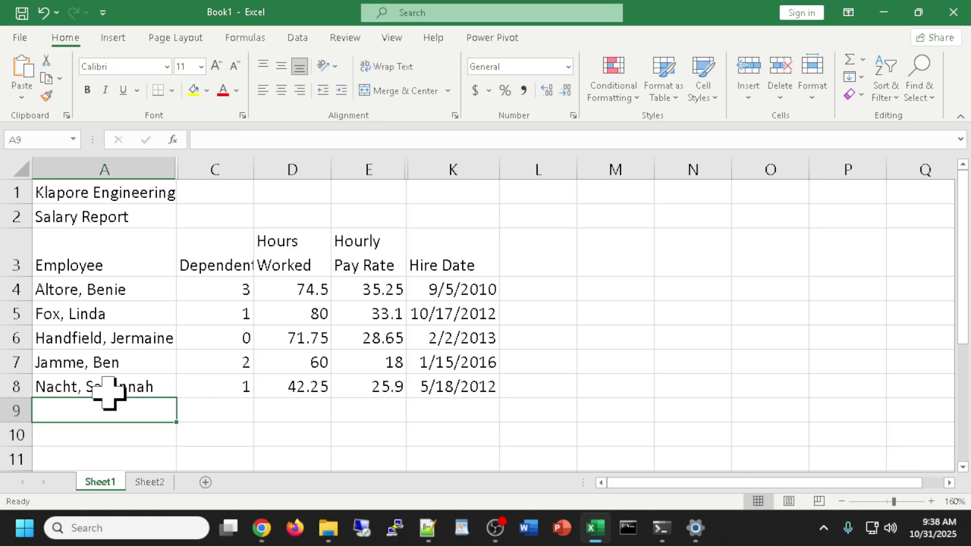
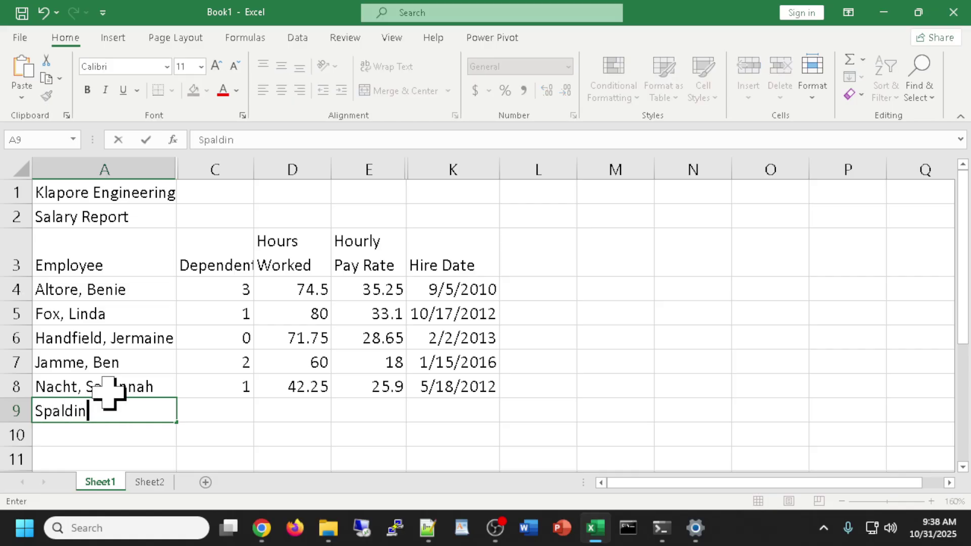
Fill row 9 with the sixth employee's name, 3 dependents, 80 hours, 32.5 pay rate and hire date 11/11/11.
{"action": "key", "text": "Tab"}
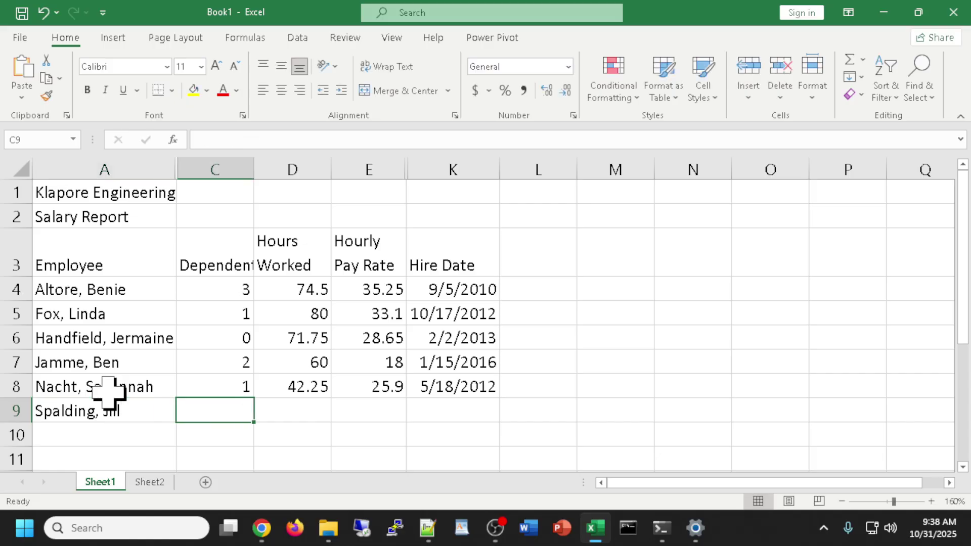
{"action": "type", "text": "3"}
{"action": "key", "text": "Tab"}
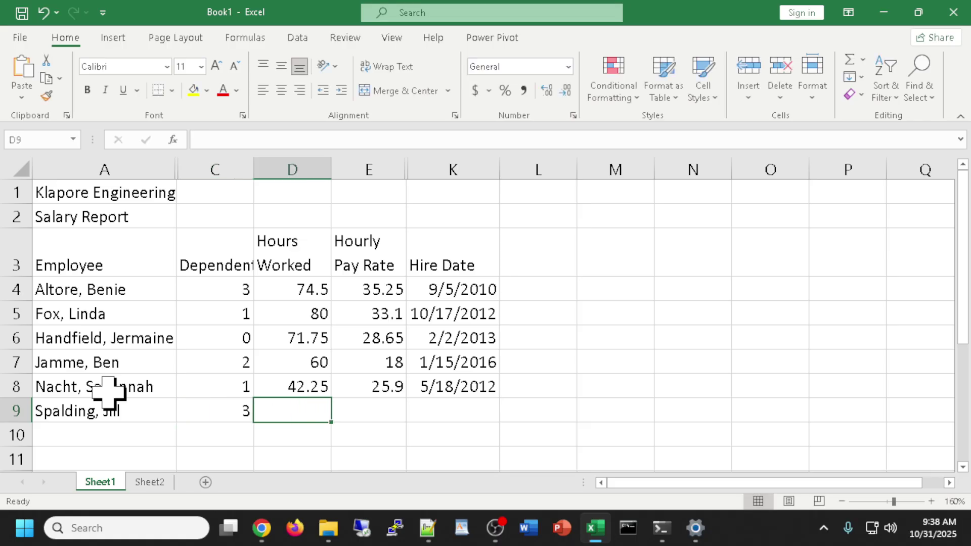
{"action": "type", "text": "80"}
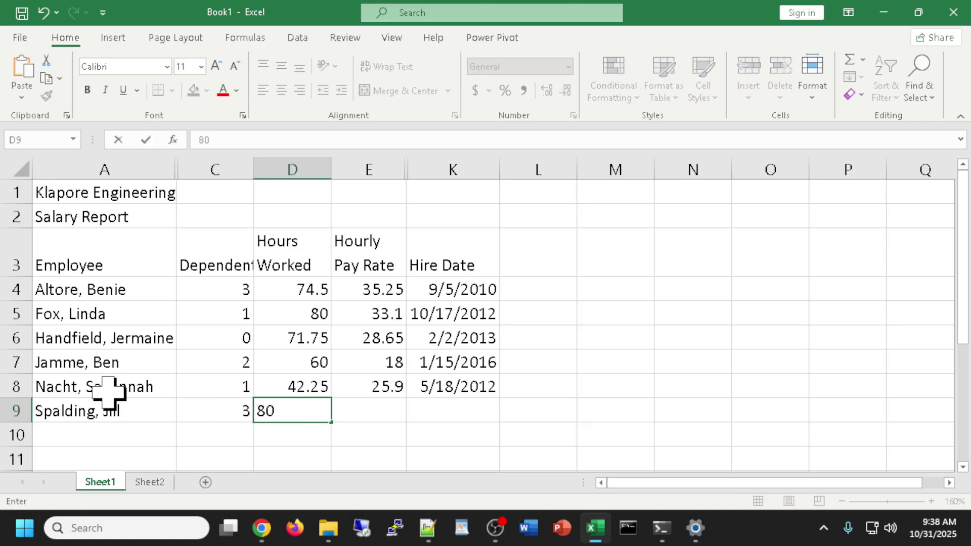
{"action": "key", "text": "Tab"}
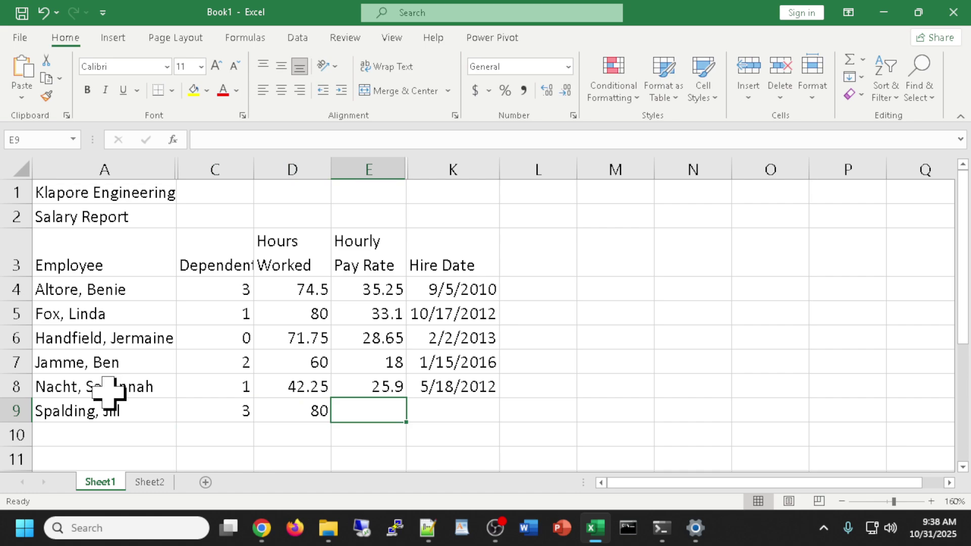
{"action": "type", "text": "32.5"}
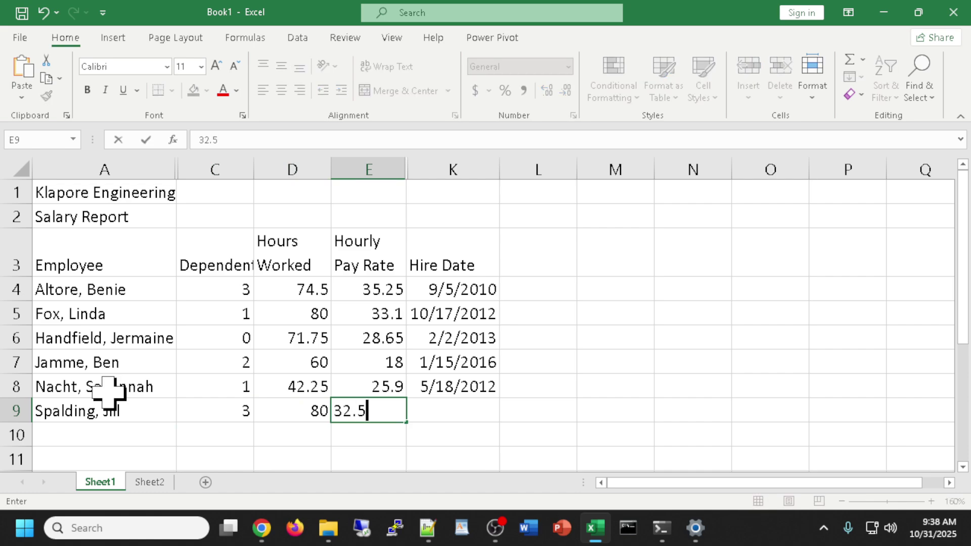
{"action": "key", "text": "Tab"}
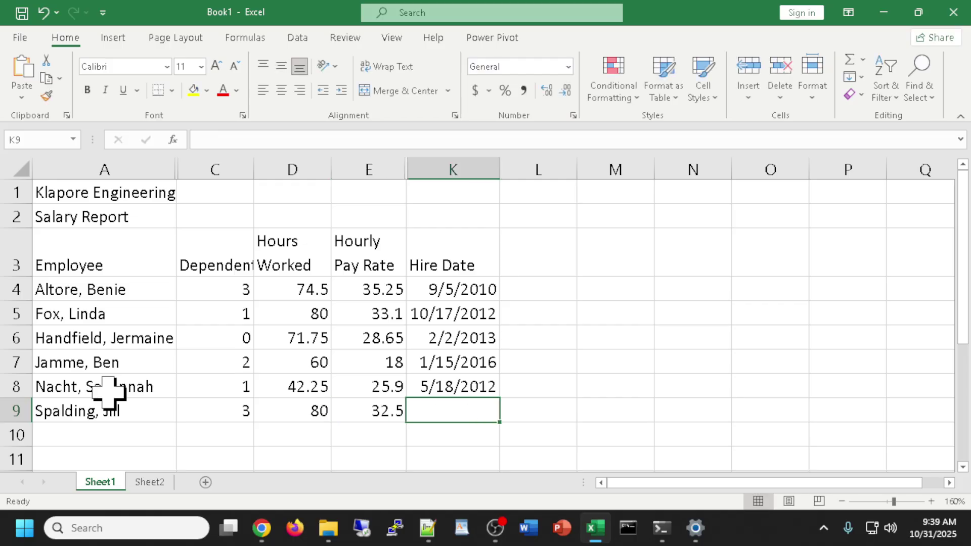
{"action": "type", "text": "11/11/11"}
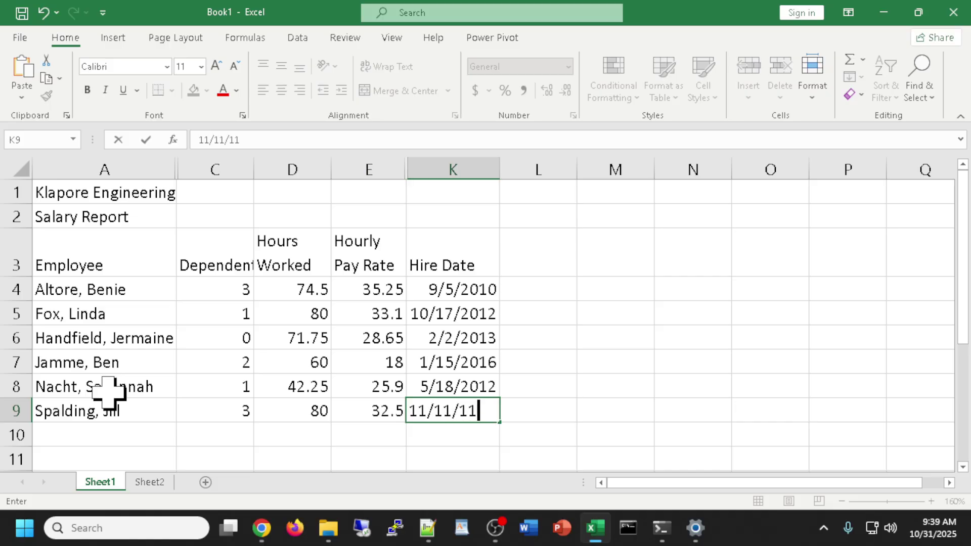
{"action": "key", "text": "Return"}
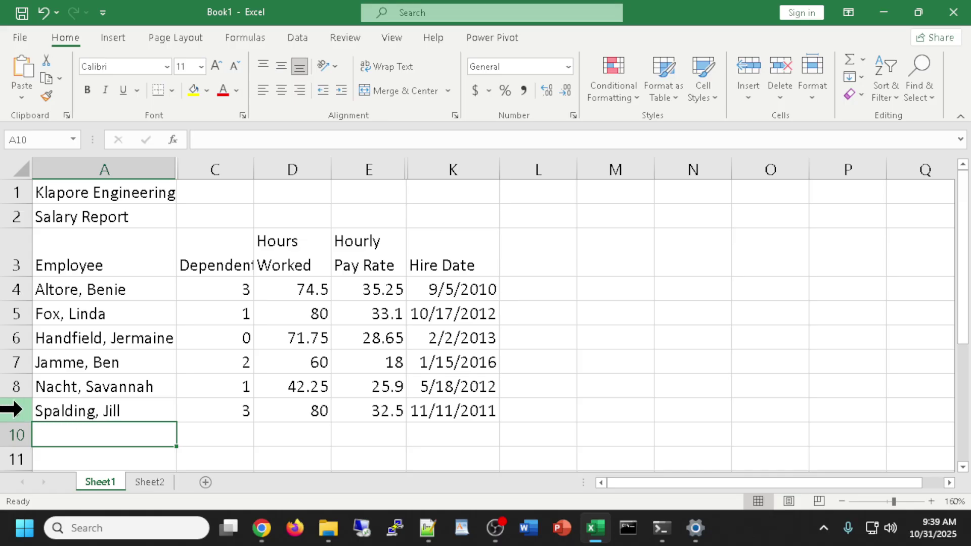
Insert a blank row above row 9 and select cell A9.
{"action": "right_click", "coordinate": [11, 410]}
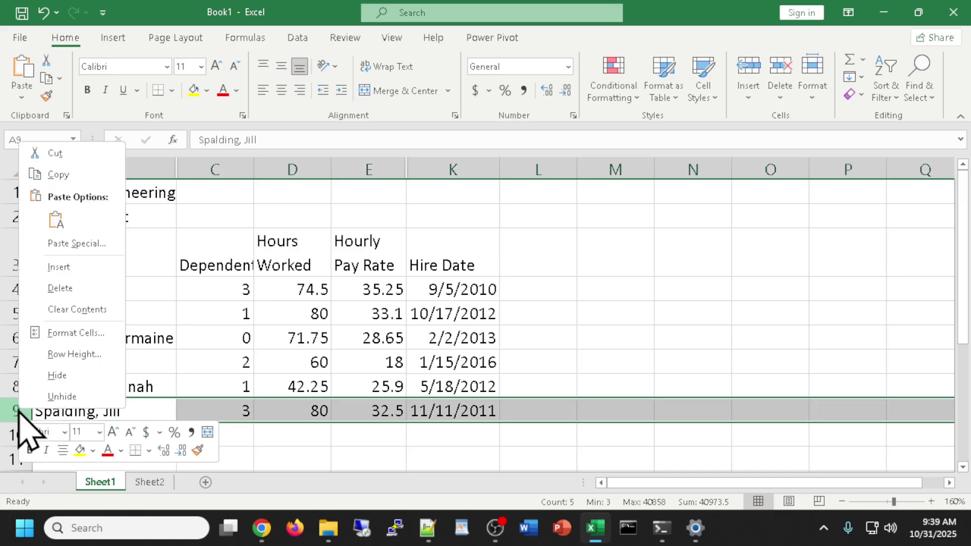
{"action": "left_click", "coordinate": [60, 267]}
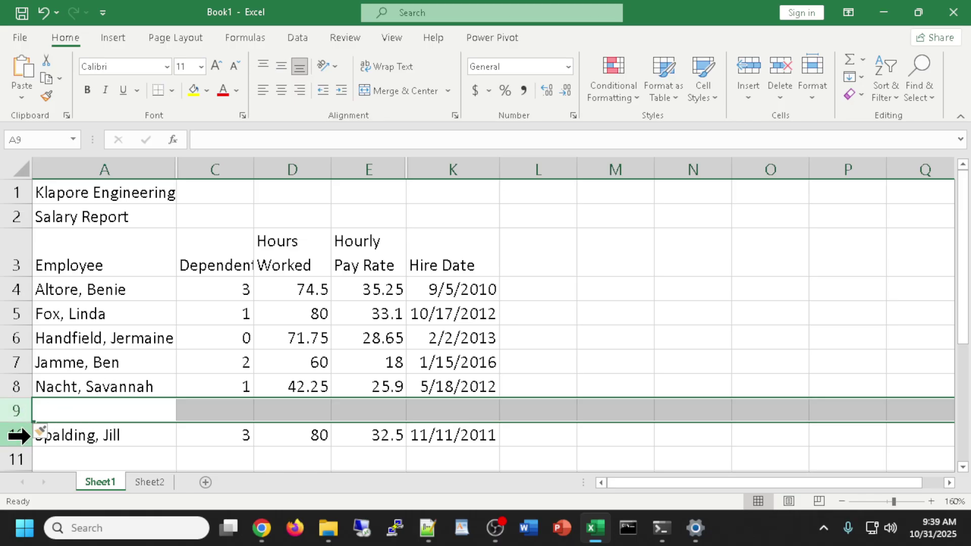
{"action": "left_click", "coordinate": [63, 407]}
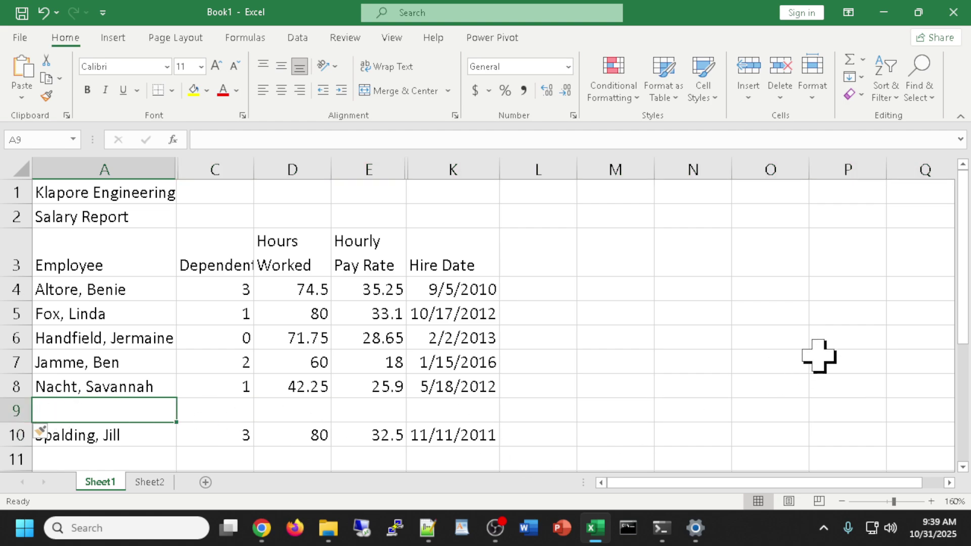
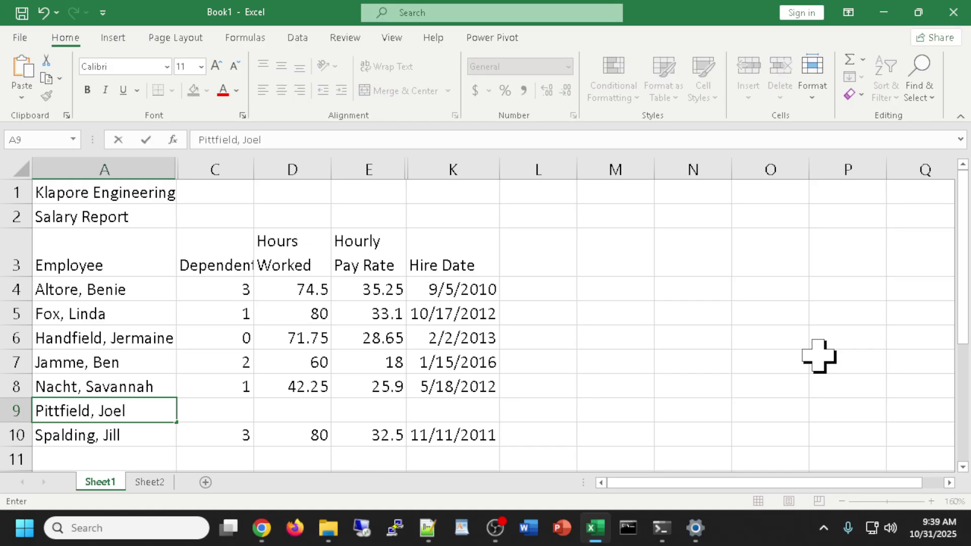
Fill row 9 with a new employee: 0 dependents, 75.75 hours, 21.95 pay rate, hired 5/24/13.
{"action": "key", "text": "Tab"}
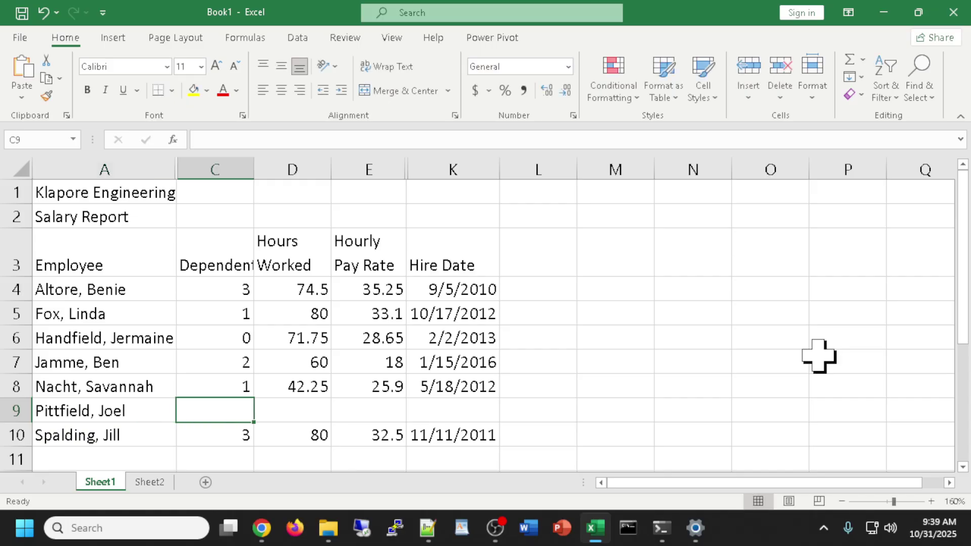
{"action": "type", "text": "0"}
{"action": "key", "text": "Tab"}
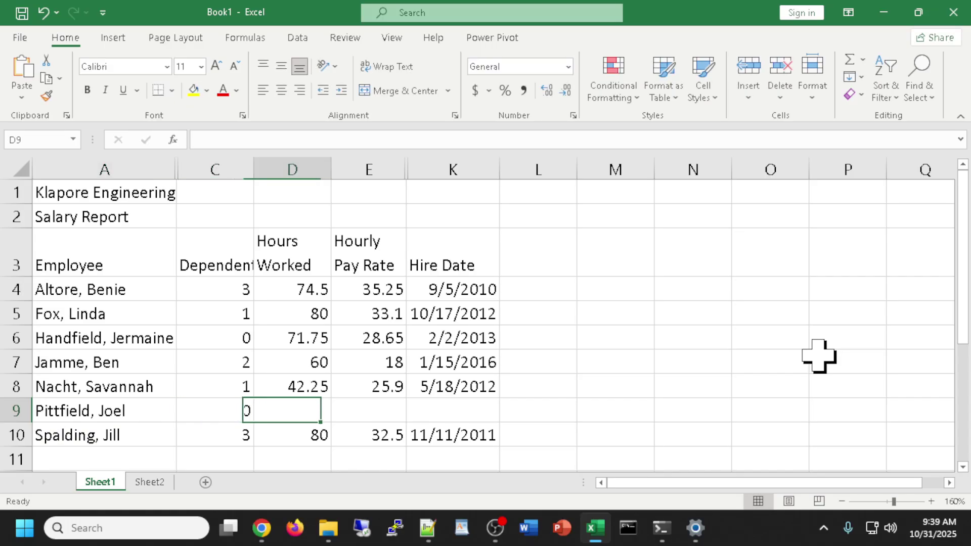
{"action": "type", "text": "75.75"}
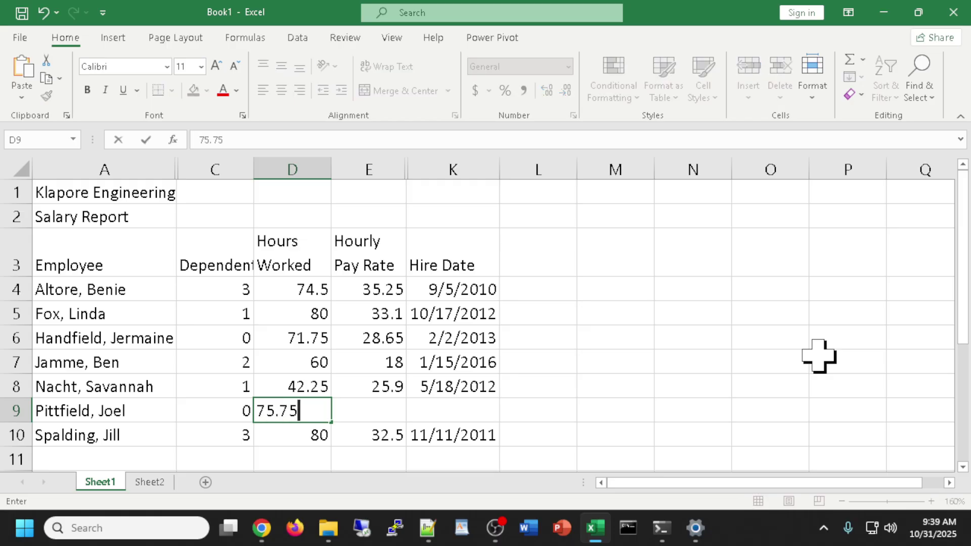
{"action": "key", "text": "Tab"}
{"action": "type", "text": "21."}
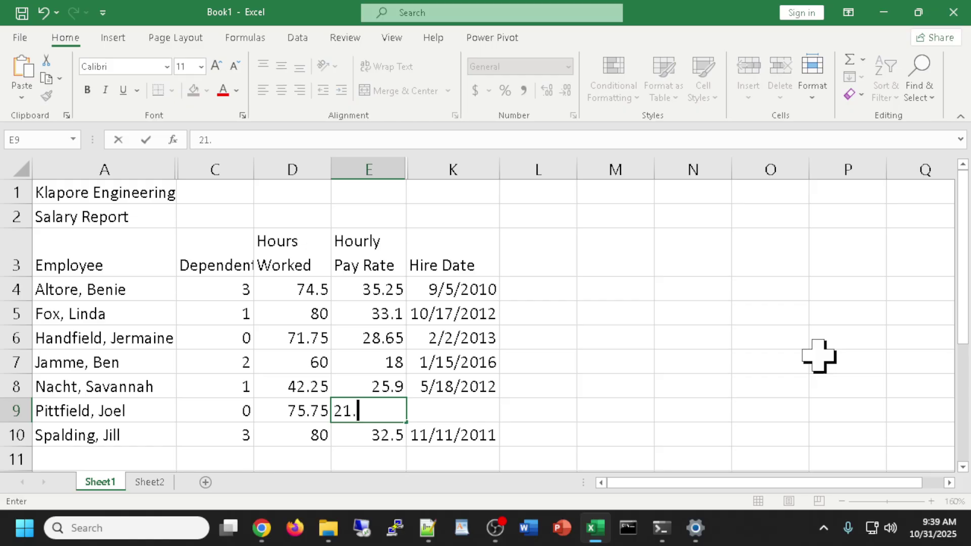
{"action": "type", "text": "95"}
{"action": "key", "text": "Tab"}
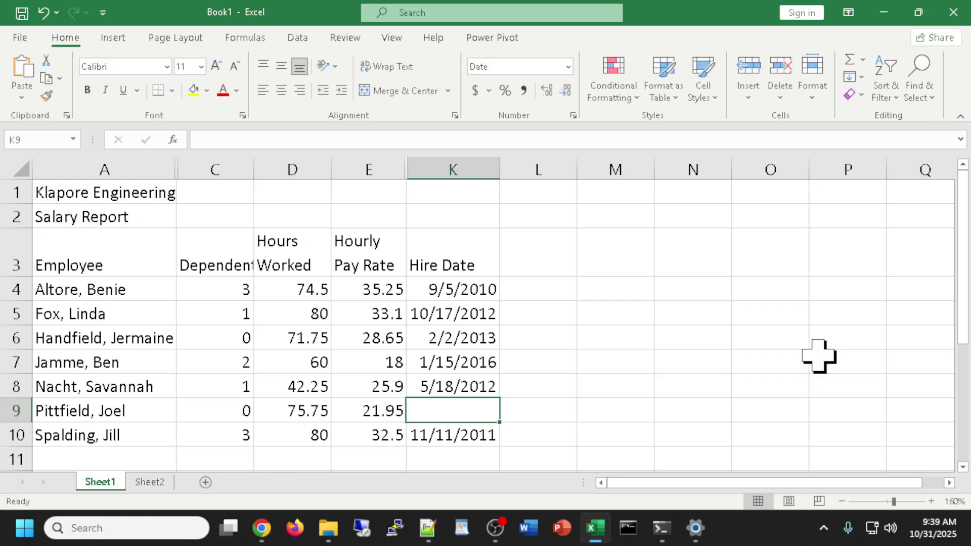
{"action": "type", "text": "5/"}
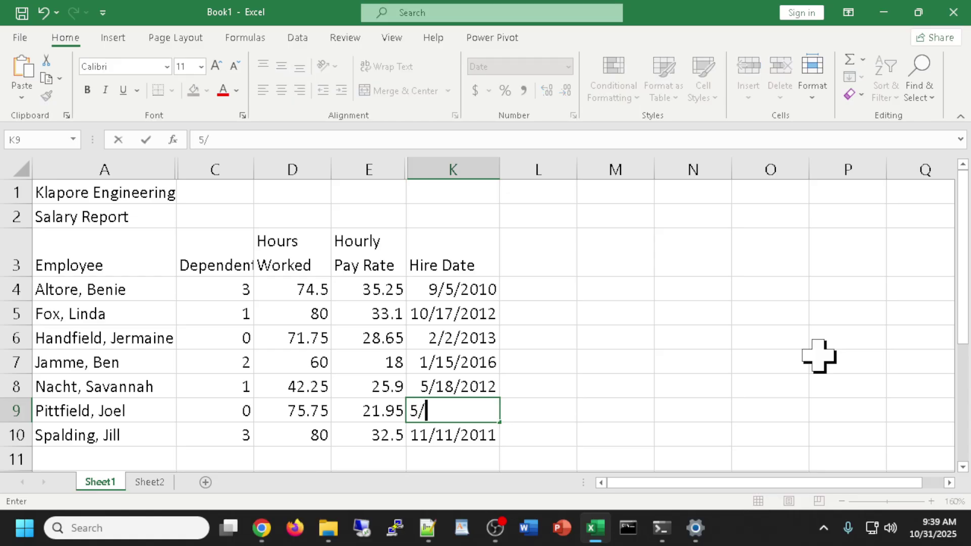
{"action": "type", "text": "24/13"}
{"action": "key", "text": "Return"}
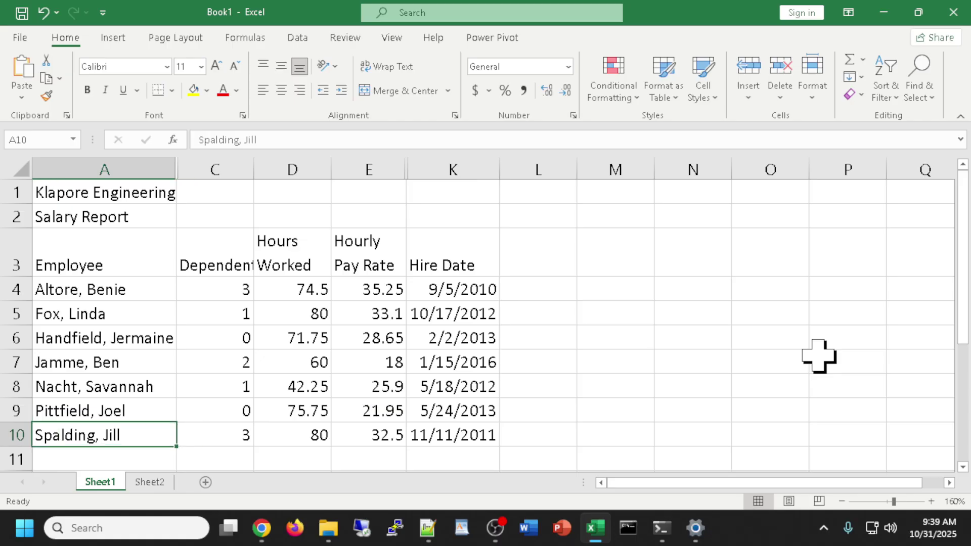
Add an employee in row 11 with 2 dependents, 64.5 hours, 41.02 pay rate, hired 4/29/06.
{"action": "scroll", "coordinate": [462, 427], "scroll_direction": "down", "scroll_amount": 1}
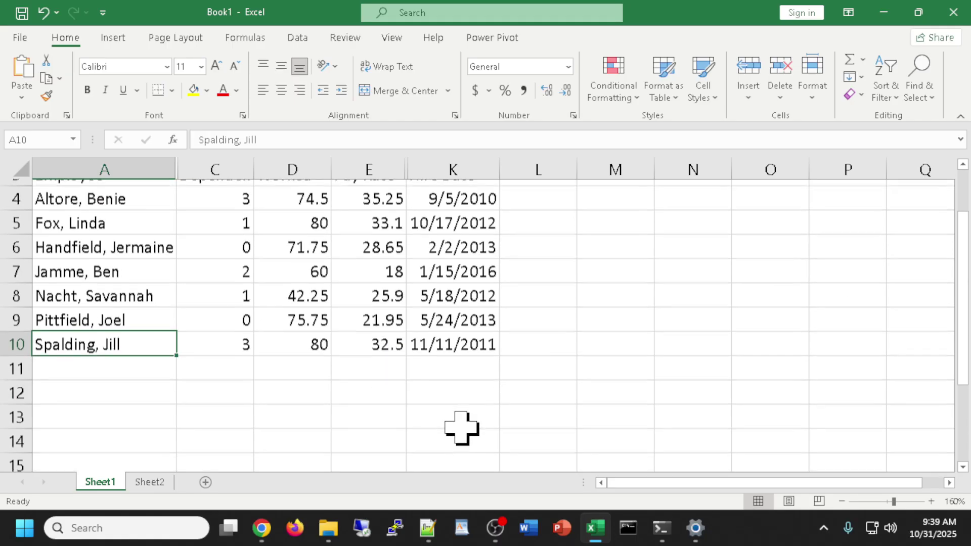
{"action": "left_click", "coordinate": [118, 357]}
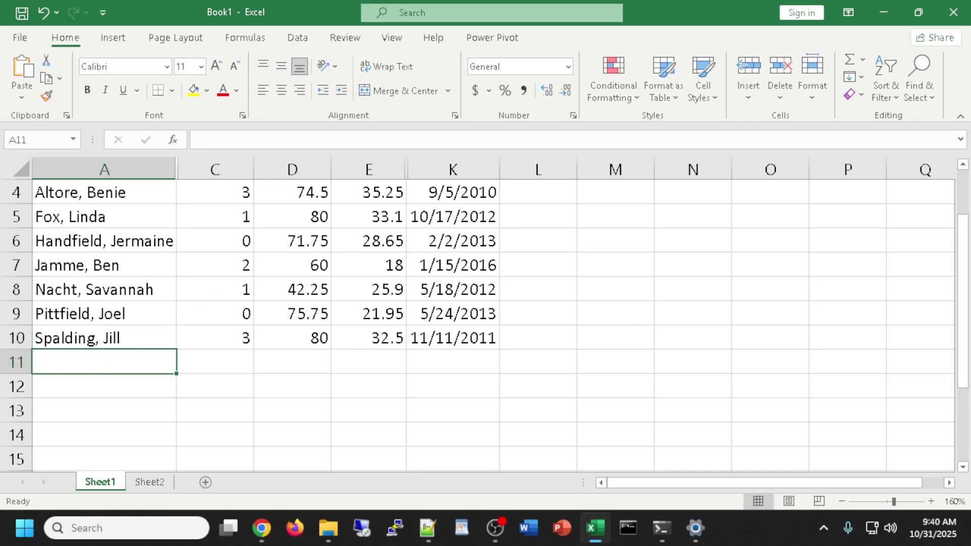
{"action": "key", "text": "alt+Tab"}
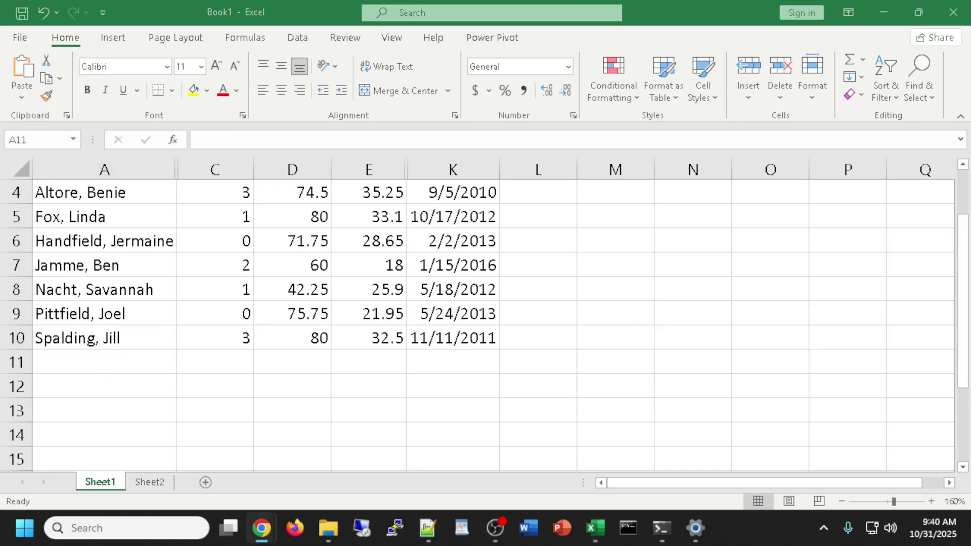
{"action": "left_click", "coordinate": [92, 368]}
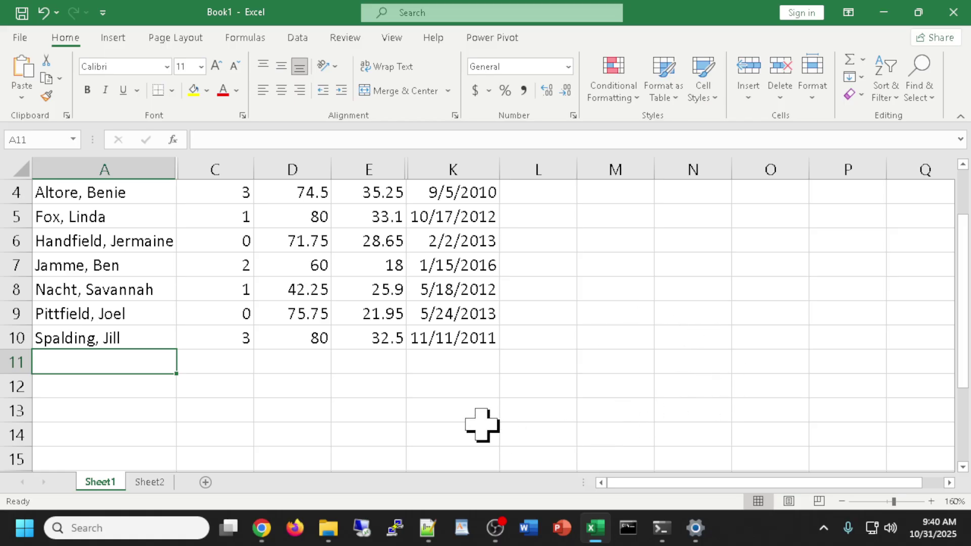
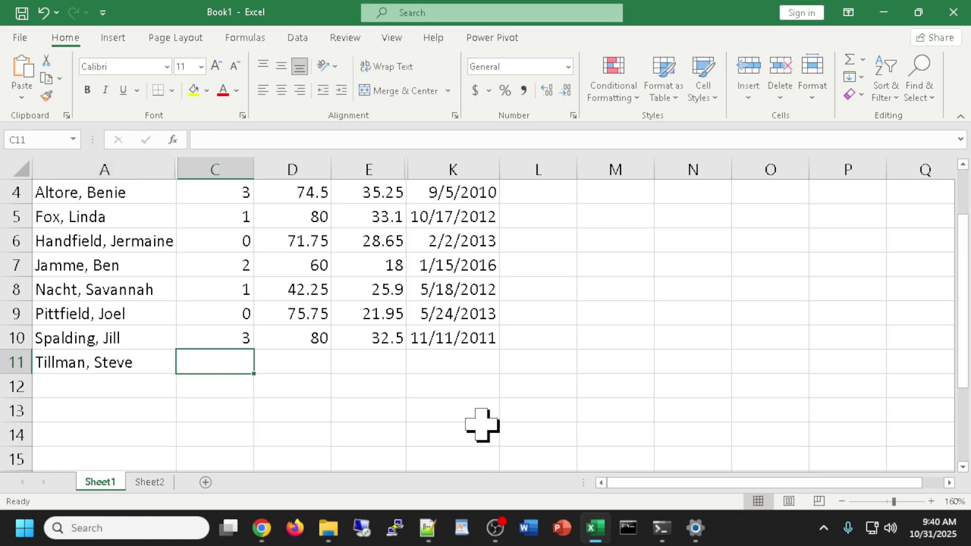
{"action": "type", "text": "2"}
{"action": "key", "text": "Tab"}
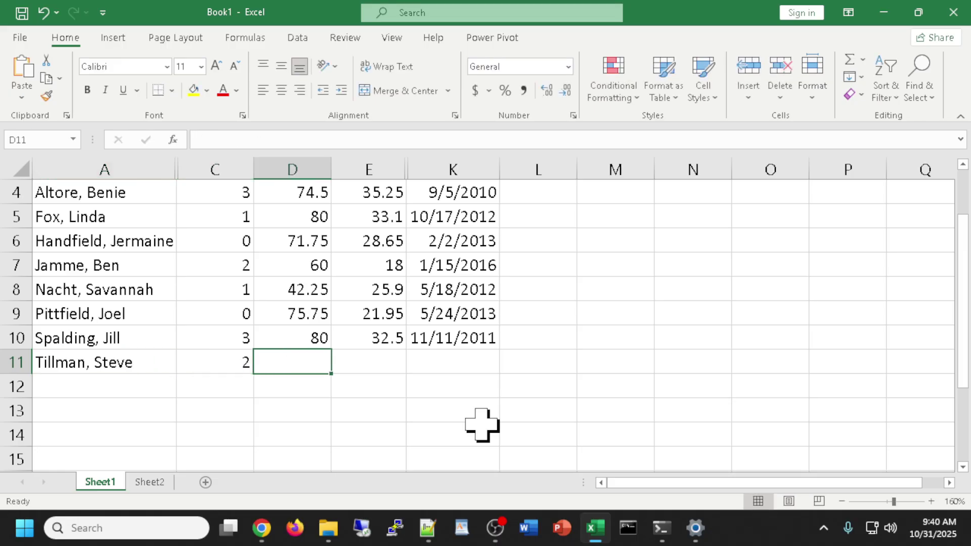
{"action": "type", "text": "64.5"}
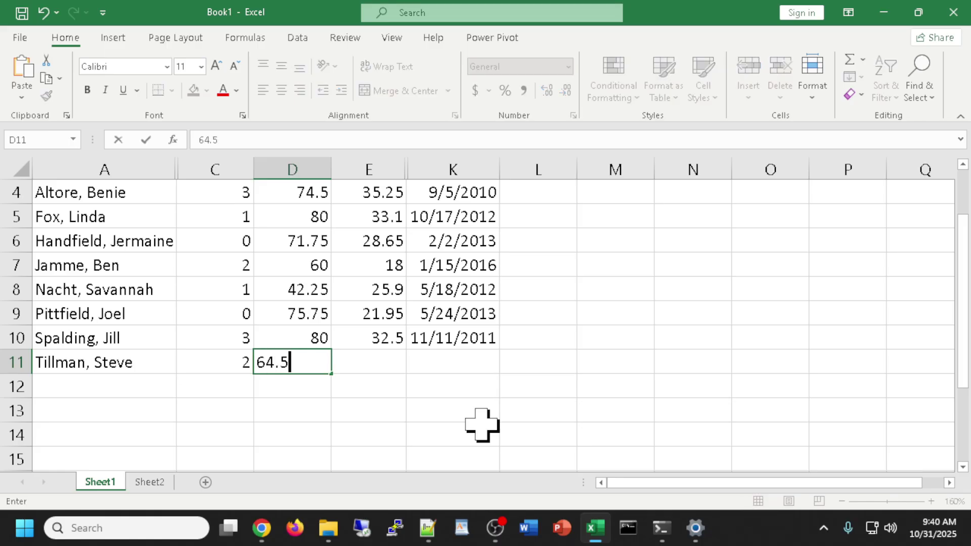
{"action": "key", "text": "Tab"}
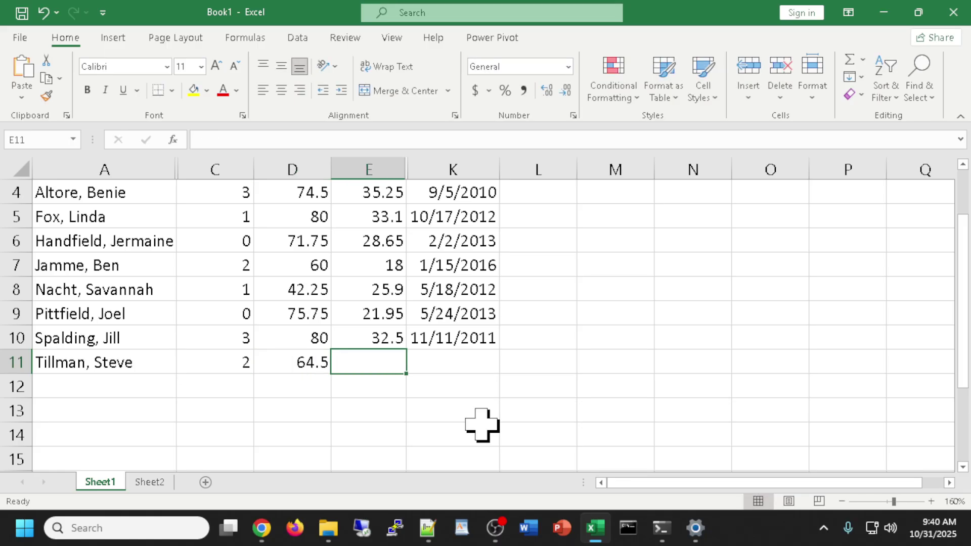
{"action": "type", "text": "41.02"}
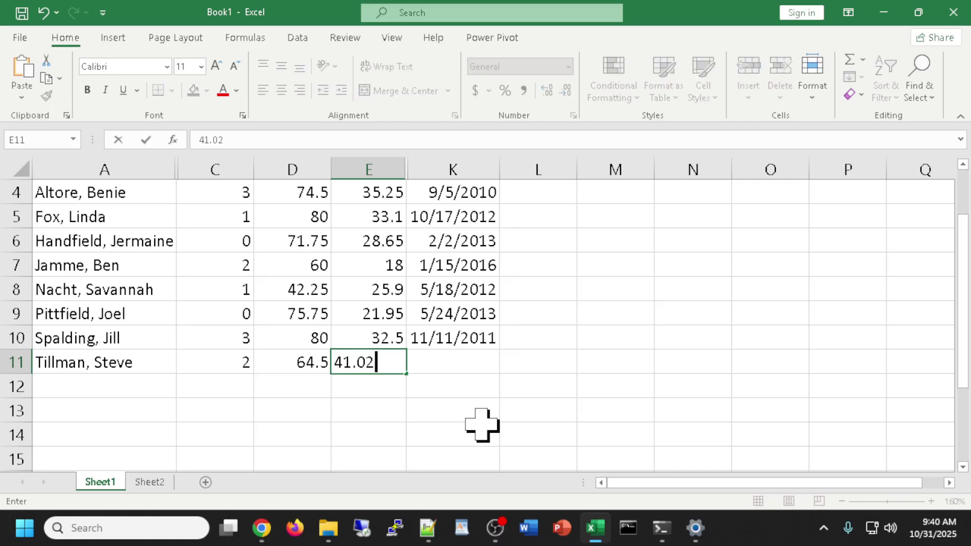
{"action": "key", "text": "Tab"}
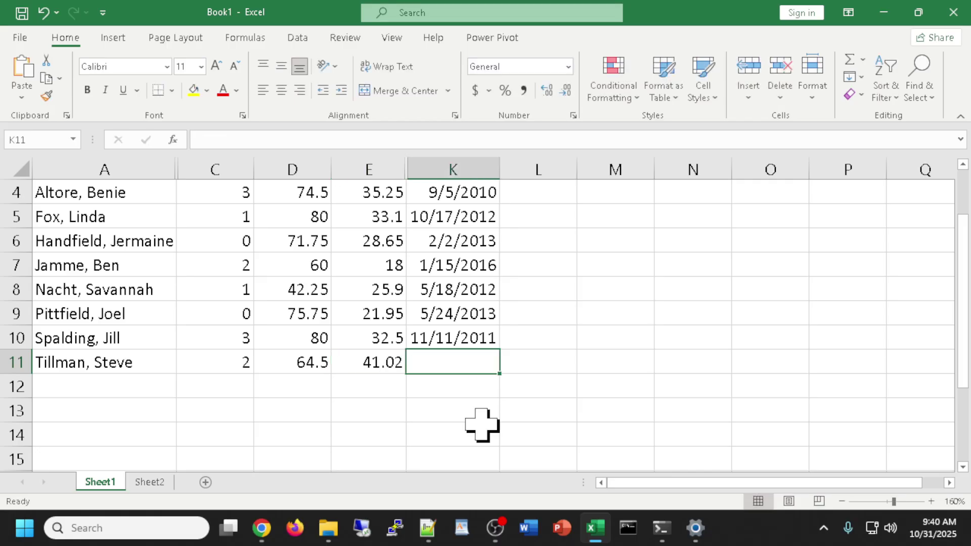
{"action": "type", "text": "4/"}
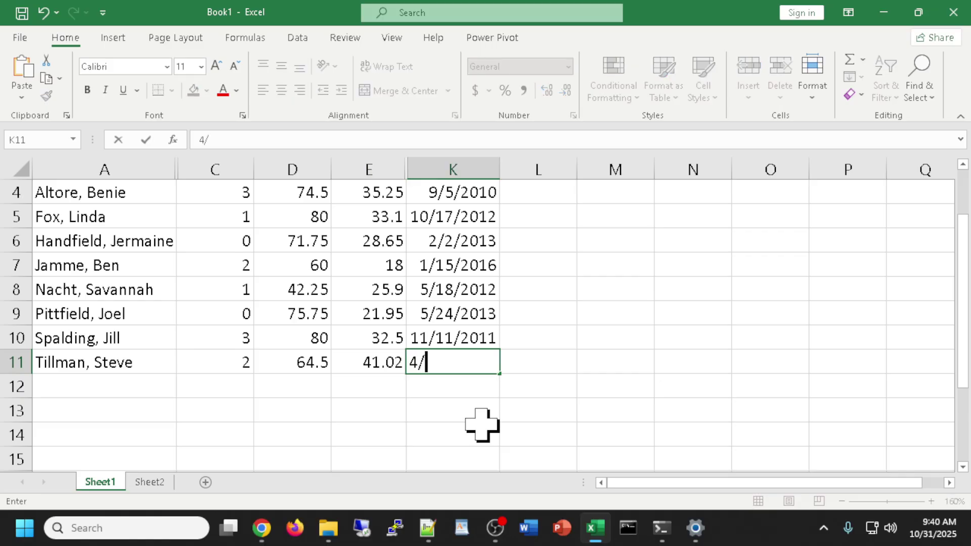
{"action": "type", "text": "29/06"}
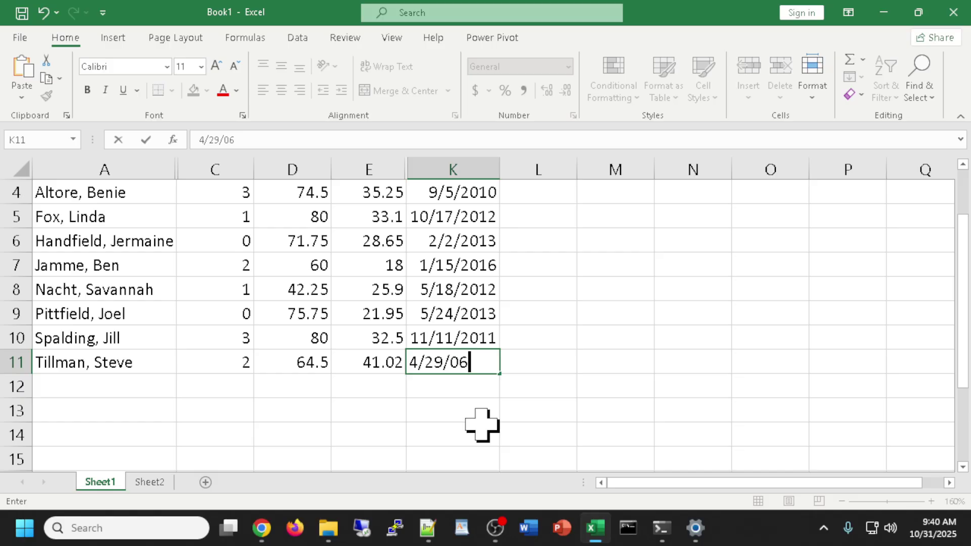
{"action": "key", "text": "Return"}
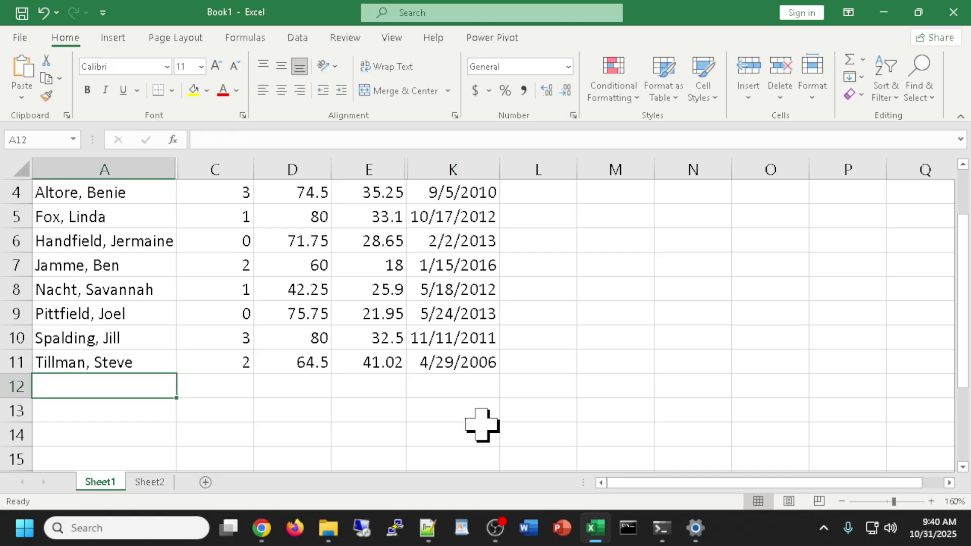
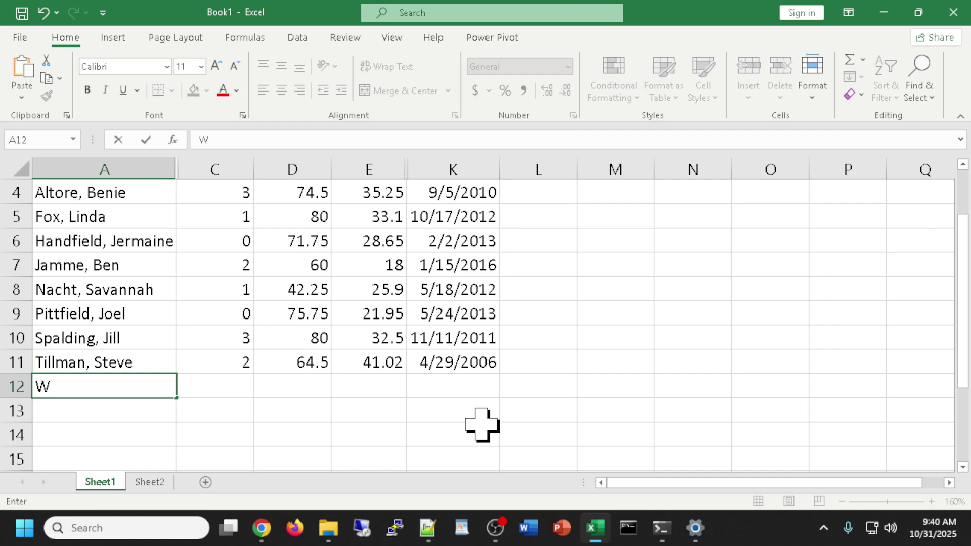
Add the last employee in row 12 with 1 dependent, 68 hours, 29.43 pay rate, hired 9/22/2017.
{"action": "key", "text": "Tab"}
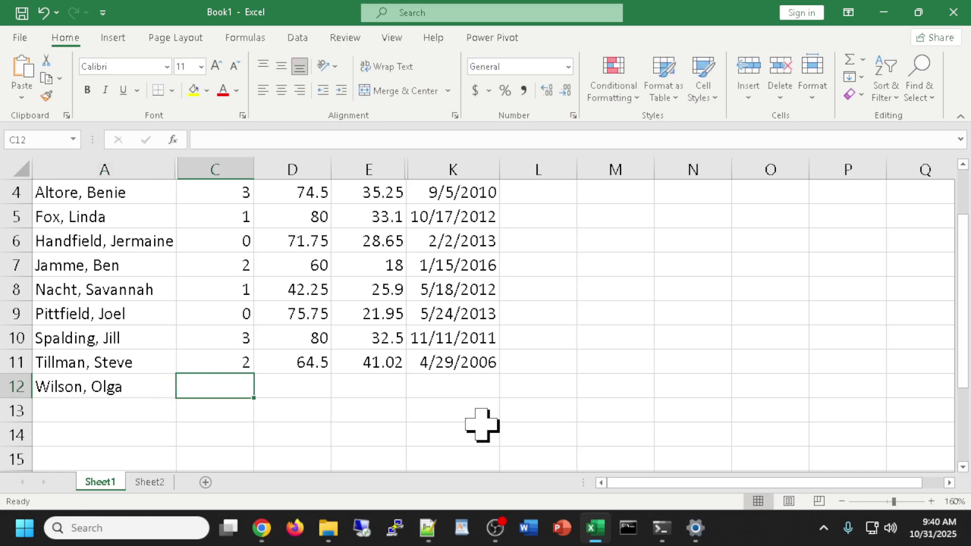
{"action": "type", "text": "1"}
{"action": "key", "text": "Tab"}
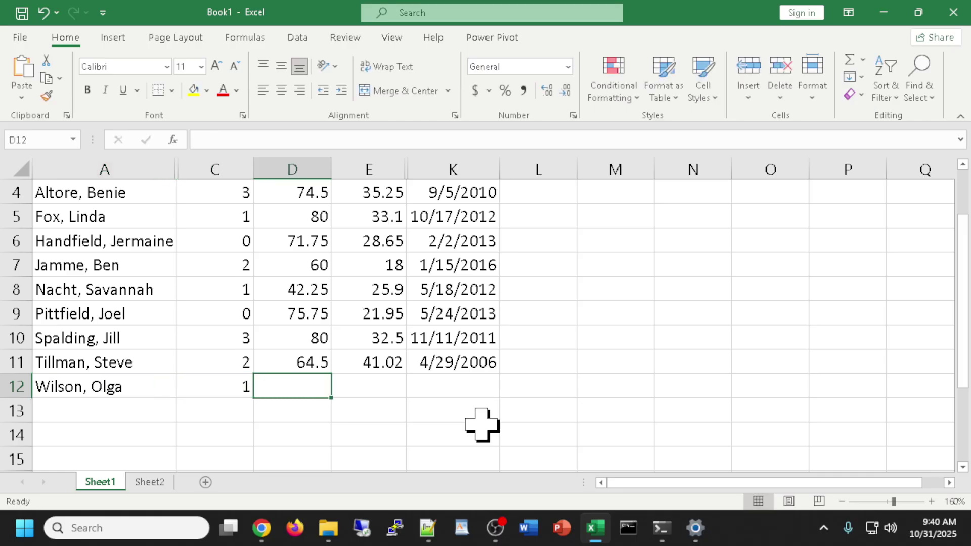
{"action": "type", "text": "68"}
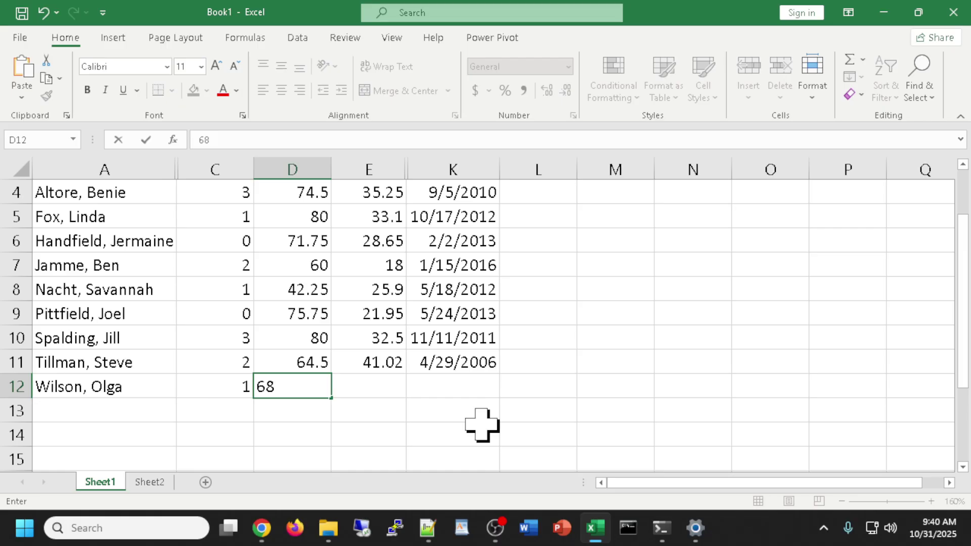
{"action": "key", "text": "Tab"}
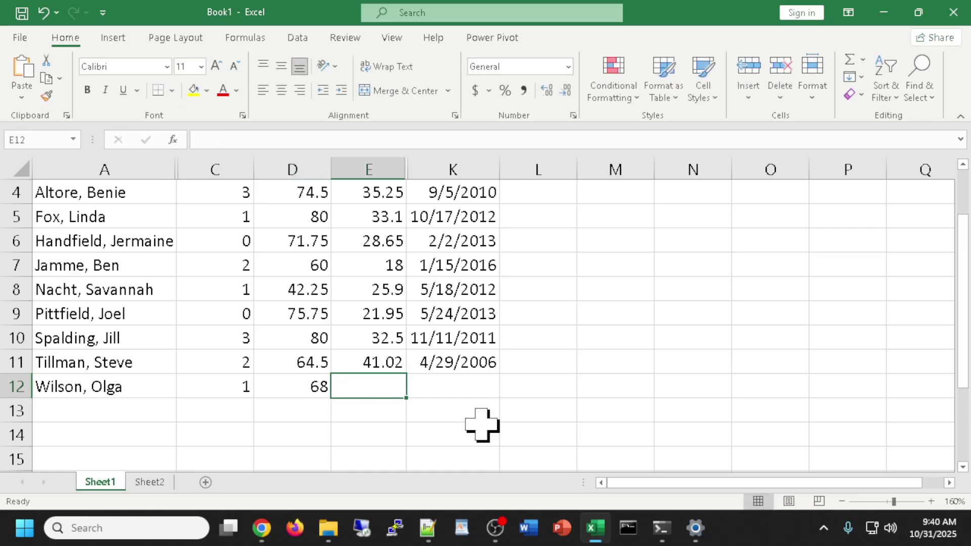
{"action": "type", "text": "29.43"}
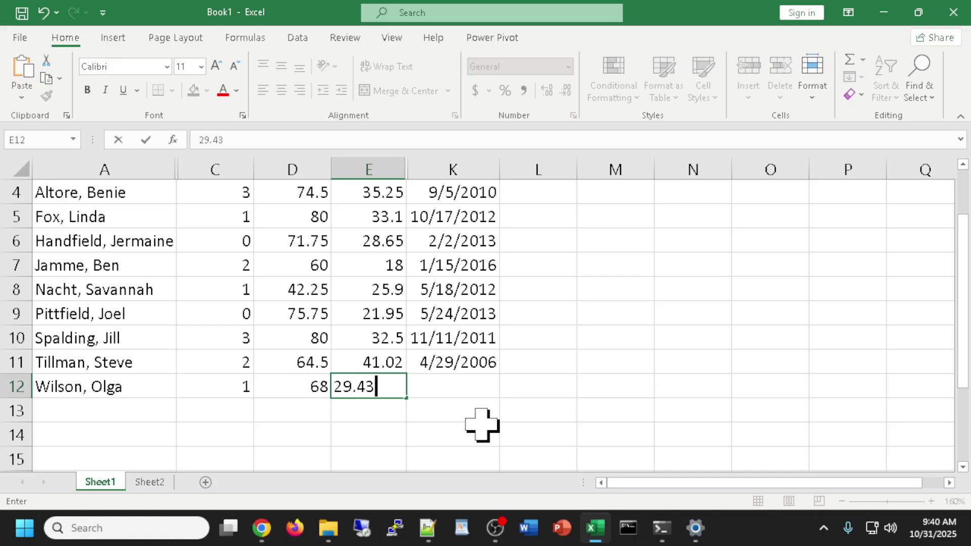
{"action": "key", "text": "Tab"}
{"action": "type", "text": "9/22/201"}
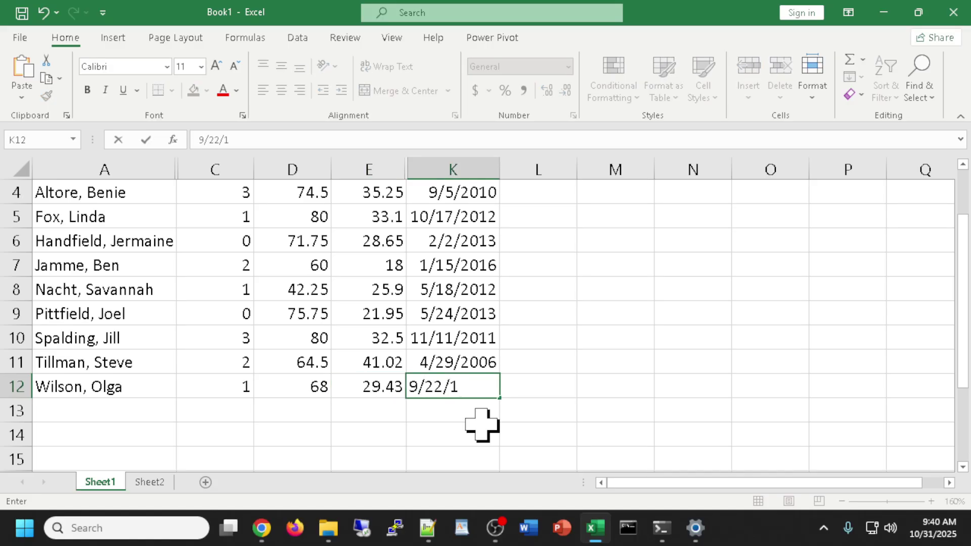
{"action": "type", "text": "7"}
{"action": "key", "text": "Return"}
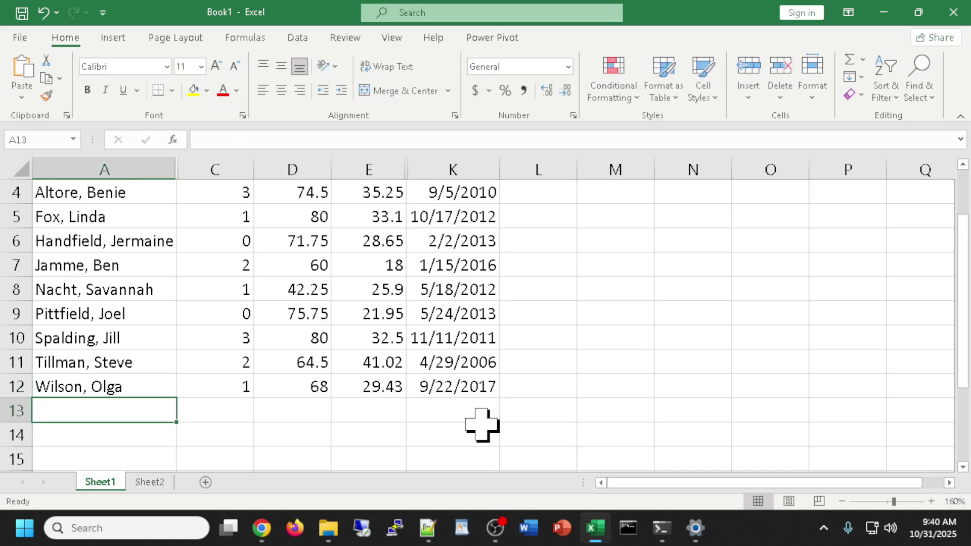
{"action": "scroll", "coordinate": [620, 392], "scroll_direction": "up", "scroll_amount": 4}
{"action": "scroll", "coordinate": [619, 395], "scroll_direction": "down", "scroll_amount": 1}
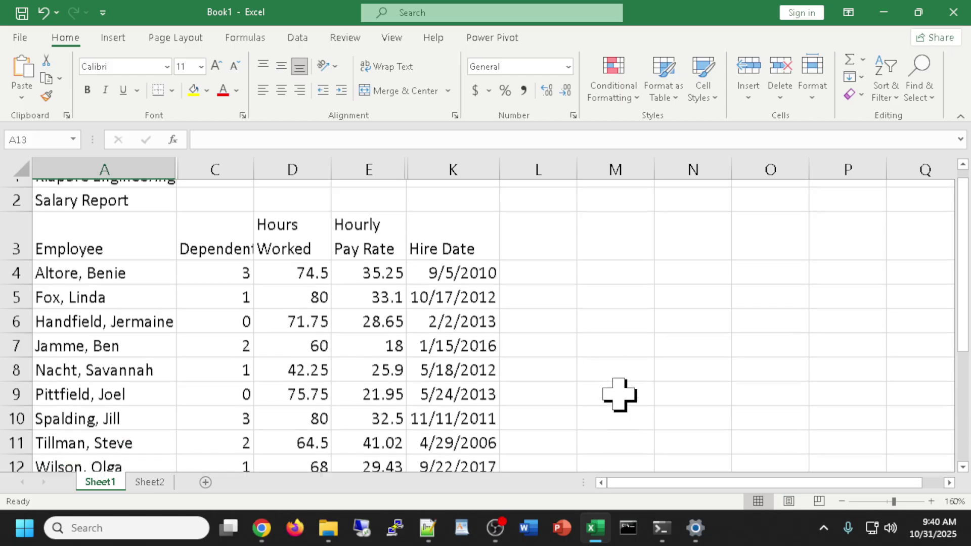
{"action": "scroll", "coordinate": [619, 394], "scroll_direction": "down", "scroll_amount": 1}
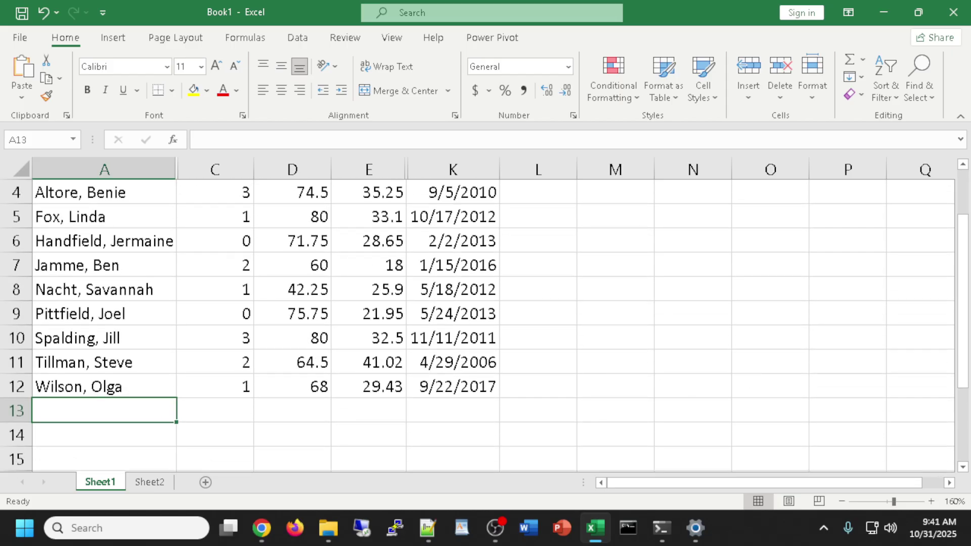
{"action": "left_click", "coordinate": [262, 528]}
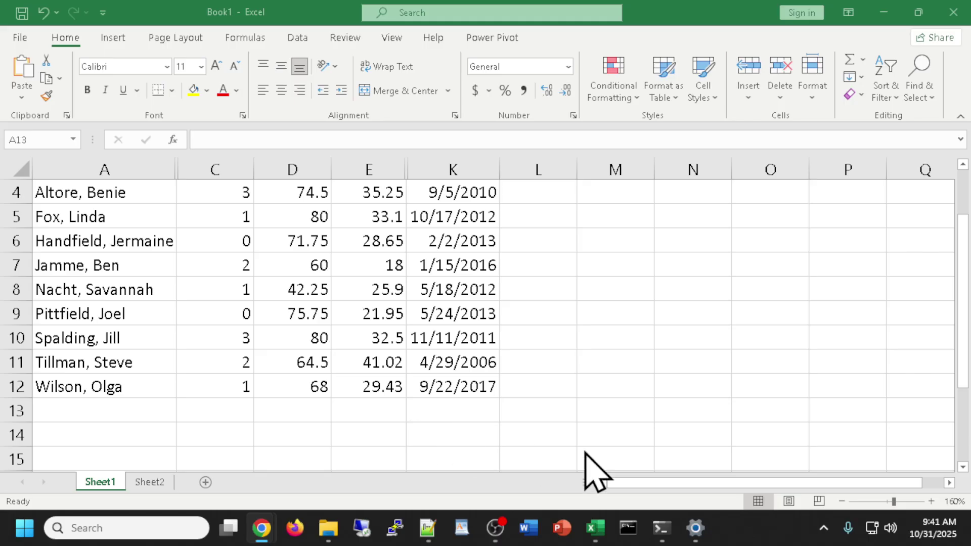
{"action": "scroll", "coordinate": [628, 386], "scroll_direction": "down", "scroll_amount": 1}
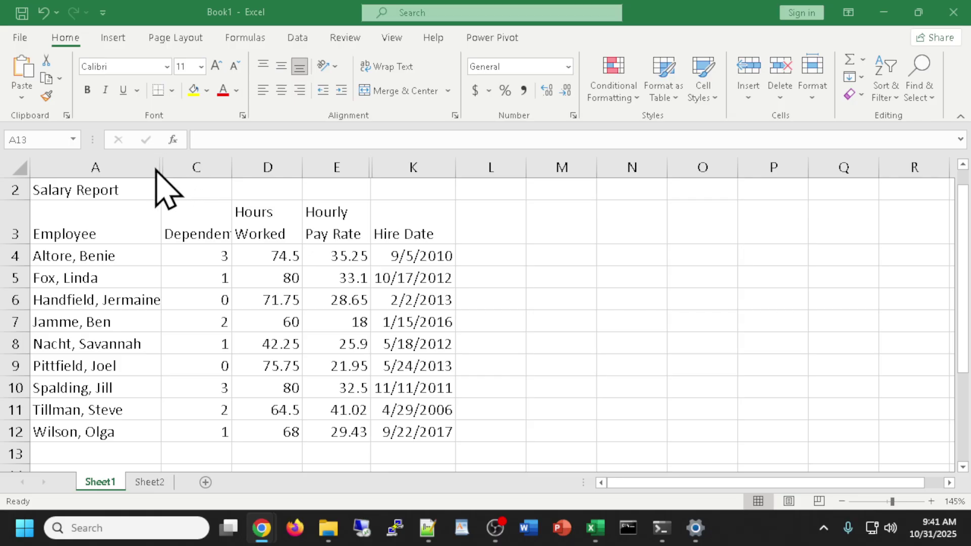
{"action": "left_click", "coordinate": [162, 166]}
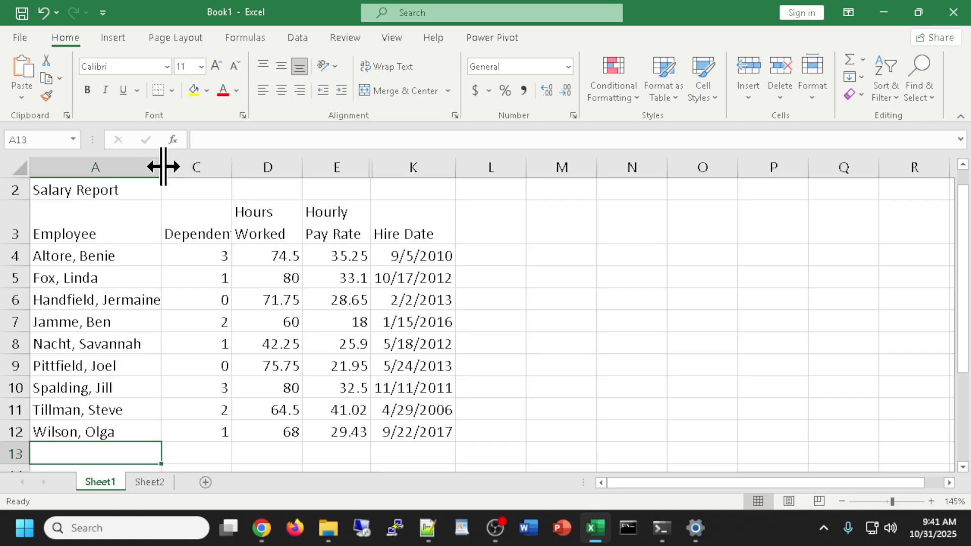
Unhide column B (Email), widen it to fit addresses, and select cell B4.
{"action": "right_click", "coordinate": [163, 167]}
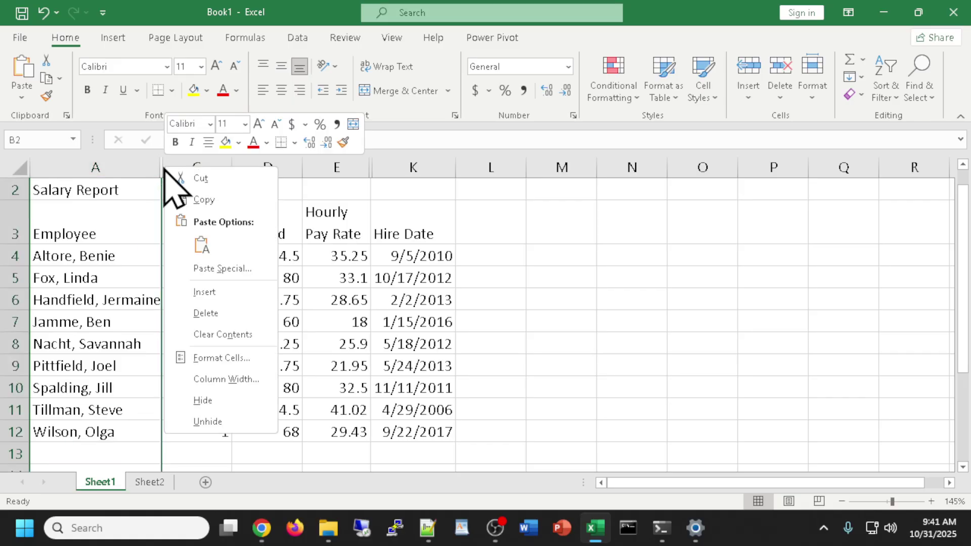
{"action": "left_click", "coordinate": [207, 422]}
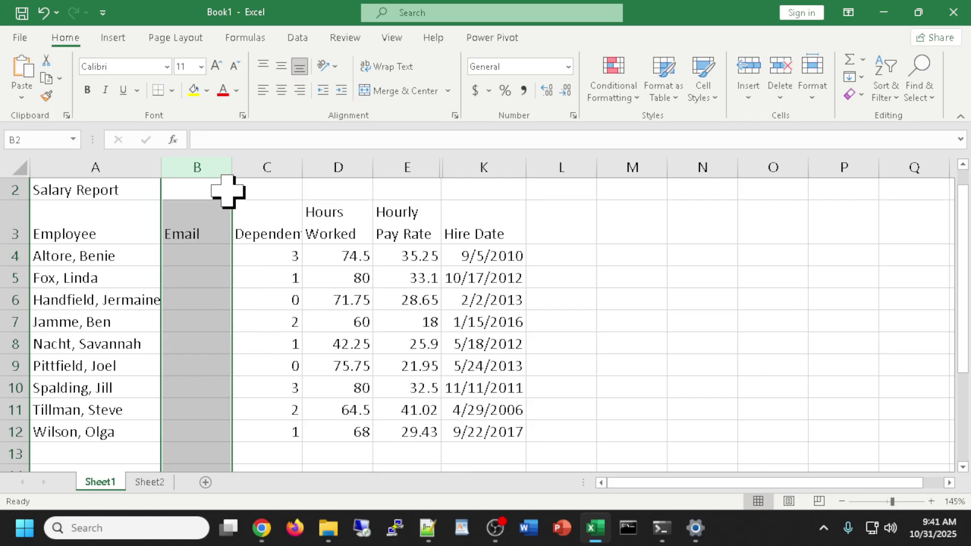
{"action": "left_click_drag", "start_coordinate": [233, 166], "coordinate": [314, 167]}
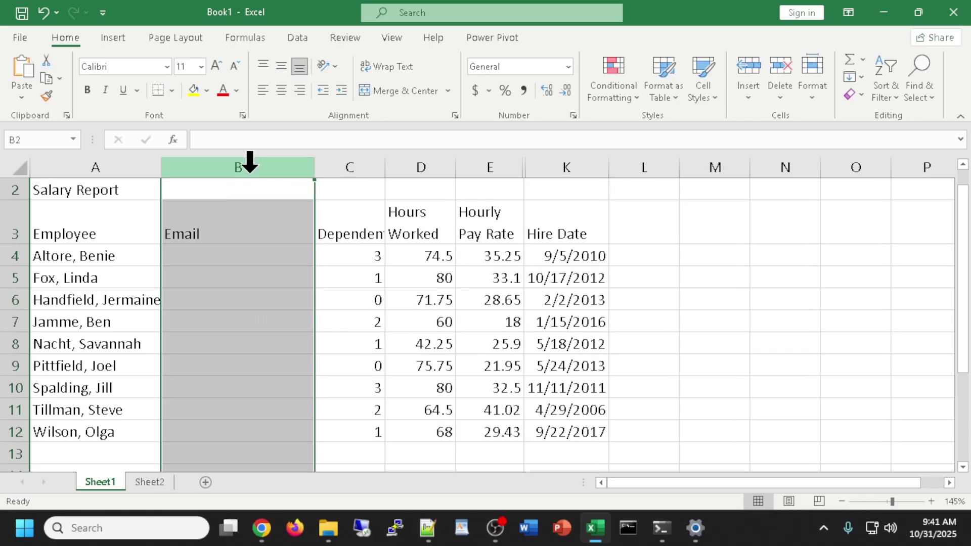
{"action": "left_click", "coordinate": [213, 257]}
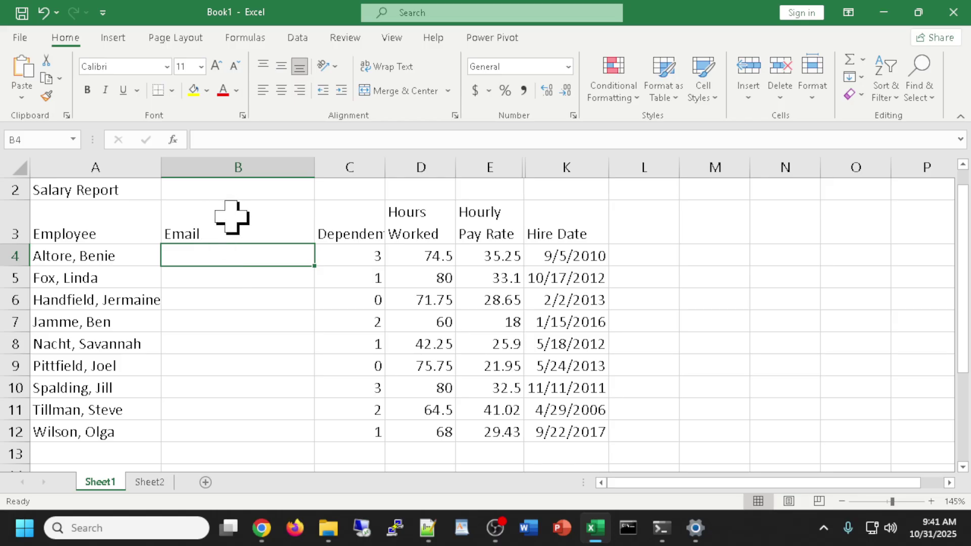
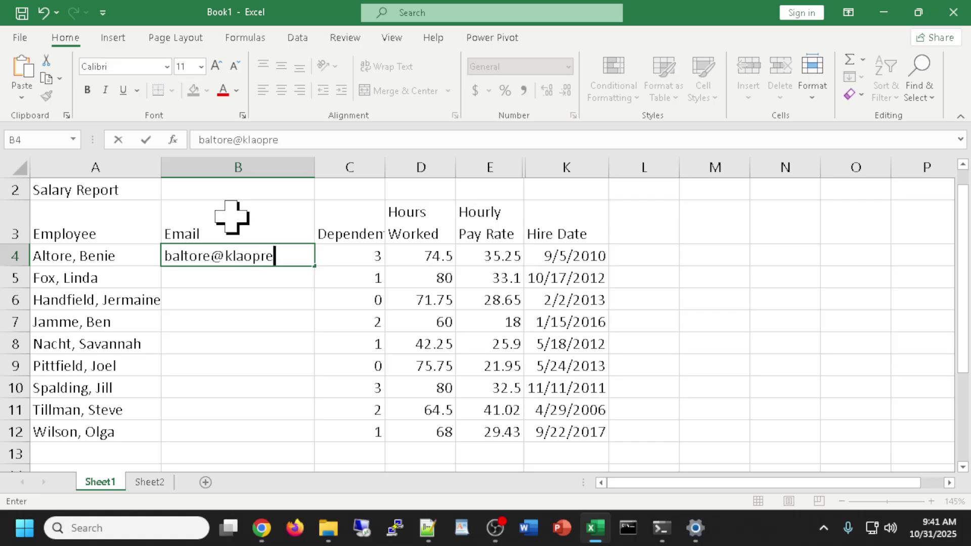
{"action": "key", "text": "Return"}
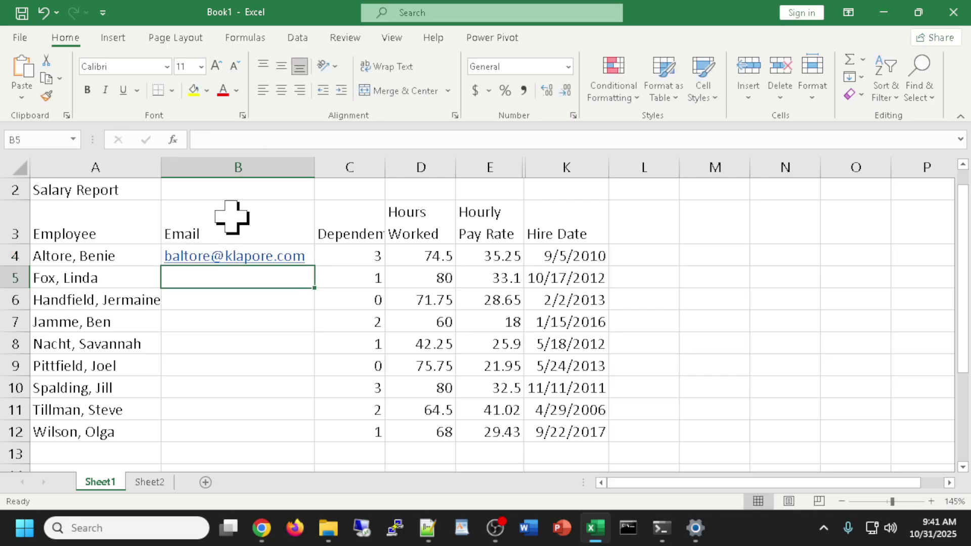
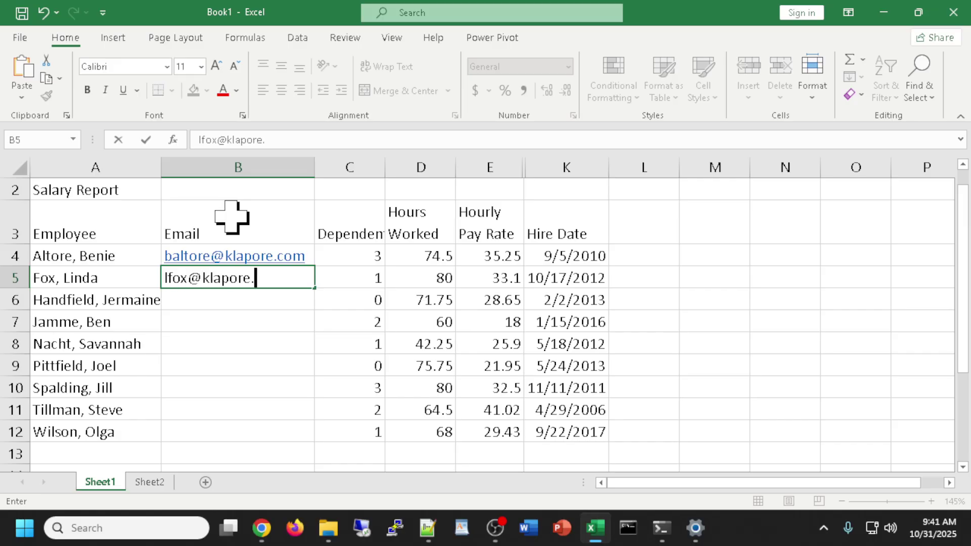
{"action": "key", "text": "Return"}
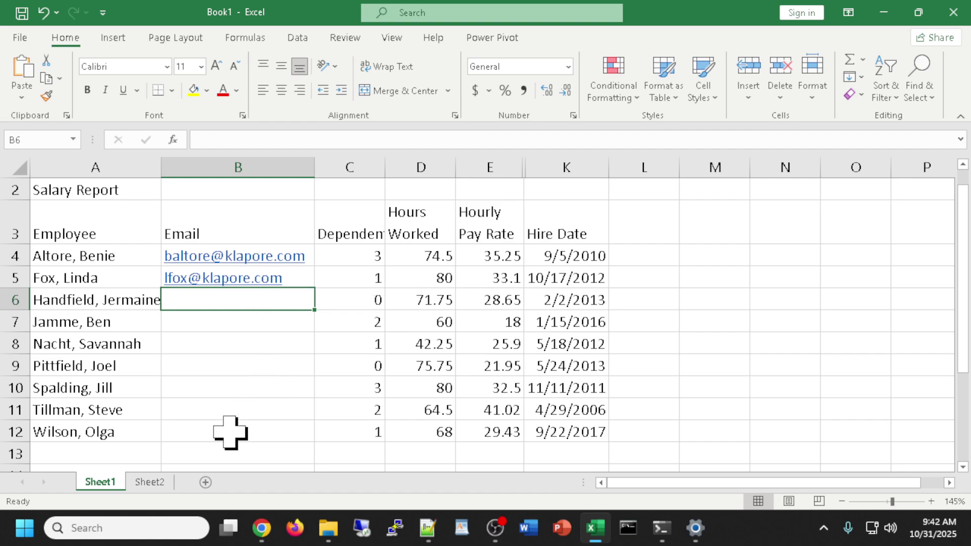
Select B4:B12 and Flash Fill the remaining seven email addresses from the Data tab.
{"action": "left_click_drag", "start_coordinate": [230, 432], "coordinate": [240, 259]}
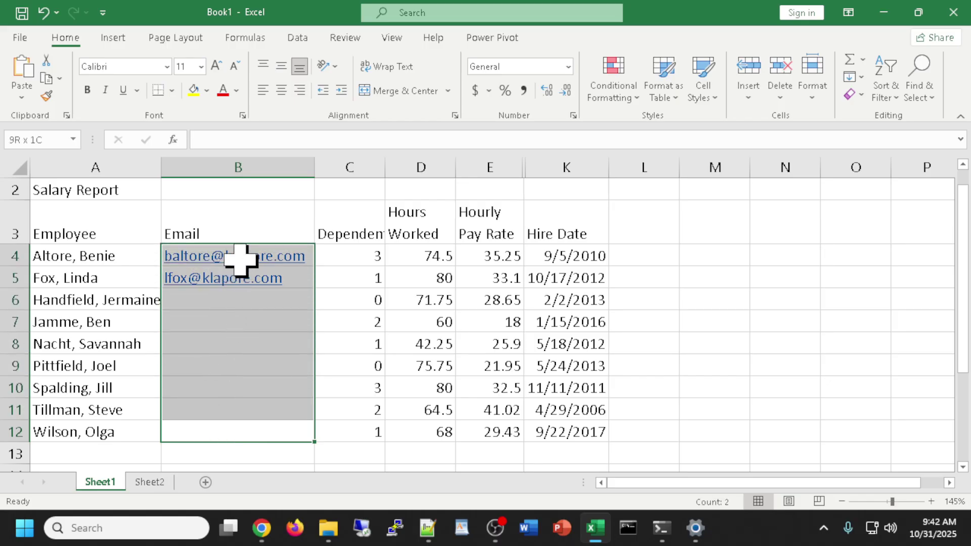
{"action": "left_click_drag", "start_coordinate": [240, 259], "coordinate": [241, 258]}
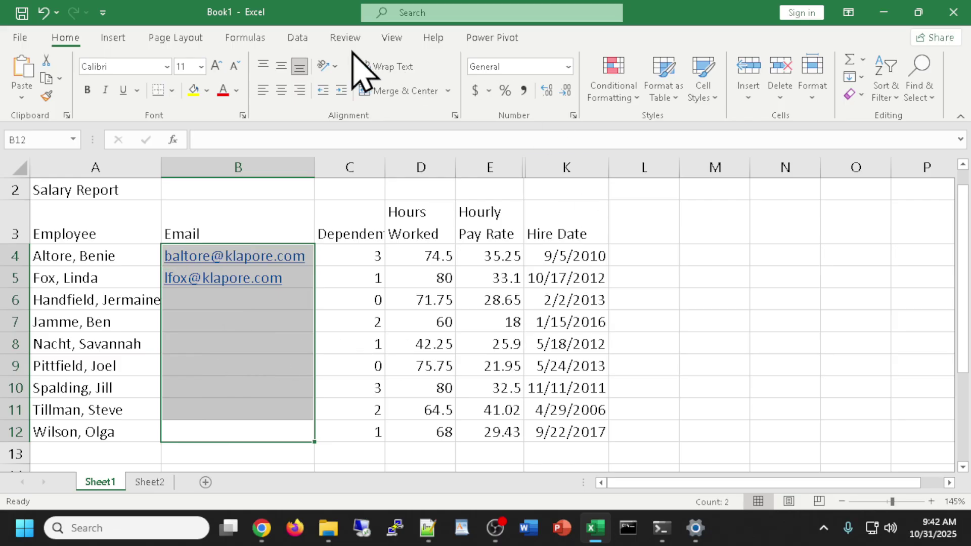
{"action": "left_click", "coordinate": [297, 38]}
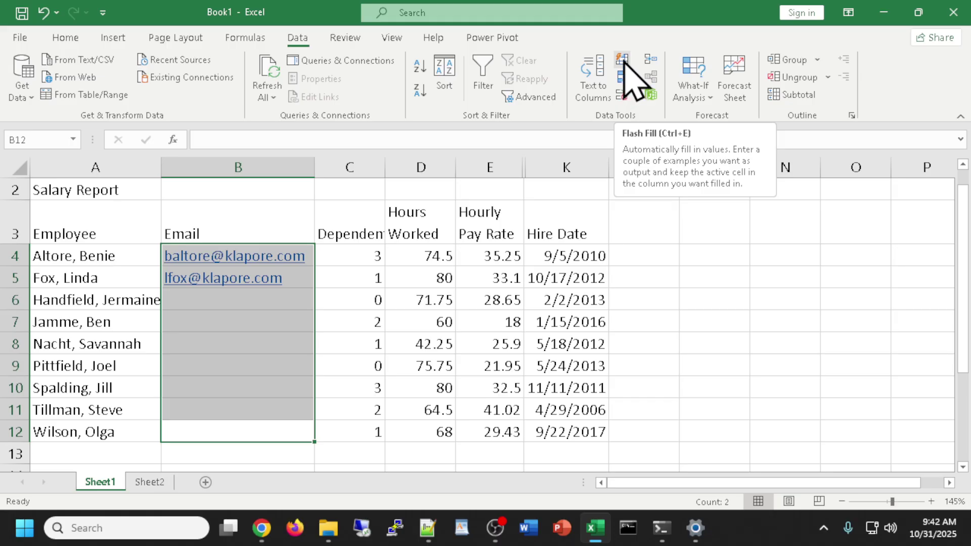
{"action": "left_click", "coordinate": [622, 62]}
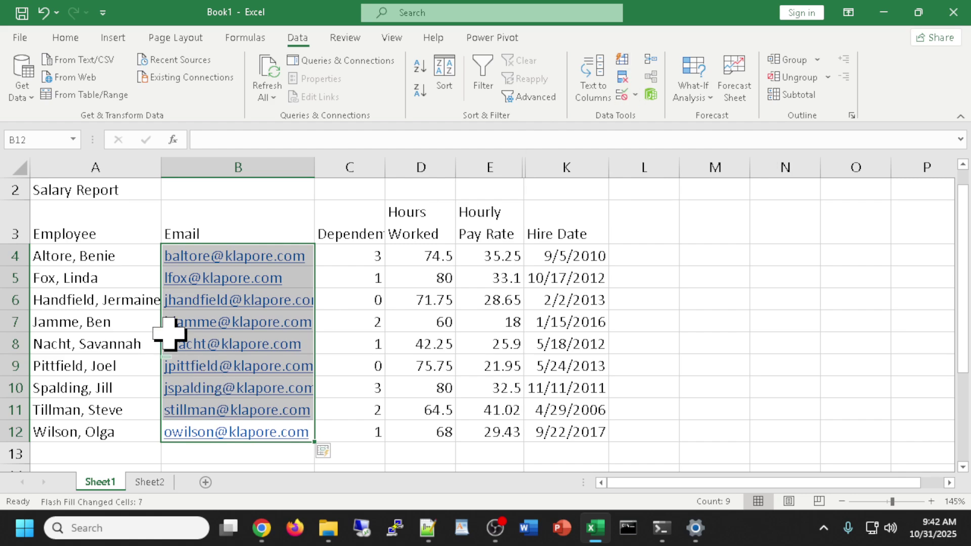
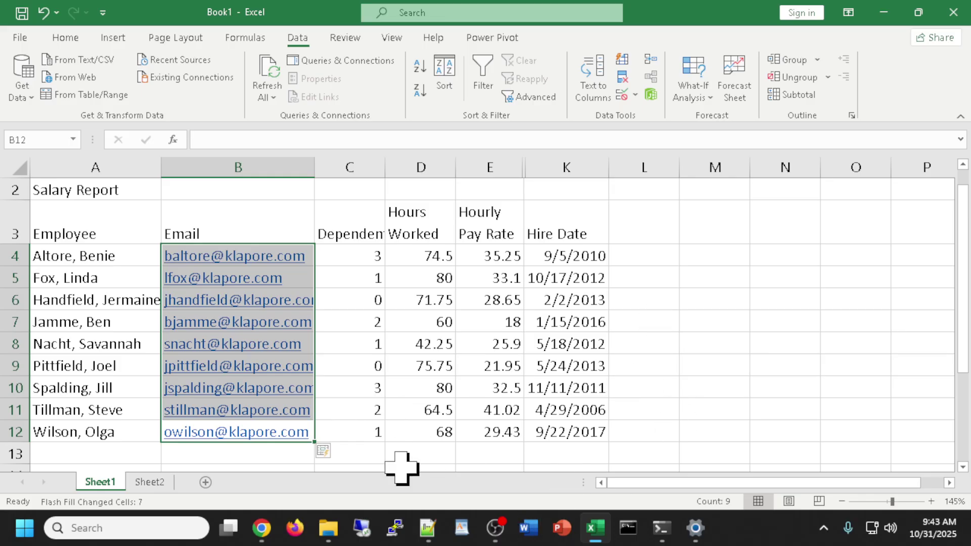
Undo the earlier fill and Flash Fill the email addresses into B4:B12 again.
{"action": "left_click", "coordinate": [228, 458]}
{"action": "key", "text": "ctrl+z"}
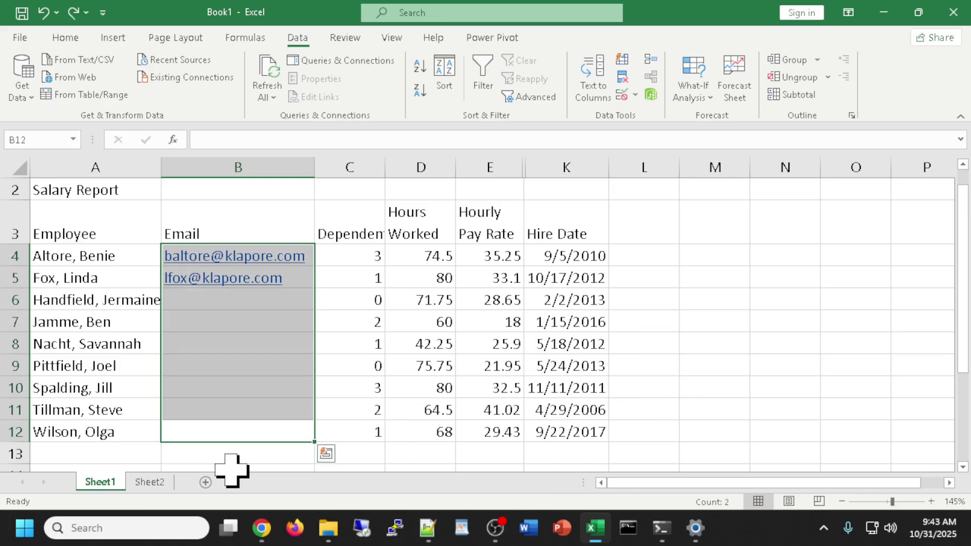
{"action": "left_click", "coordinate": [763, 427]}
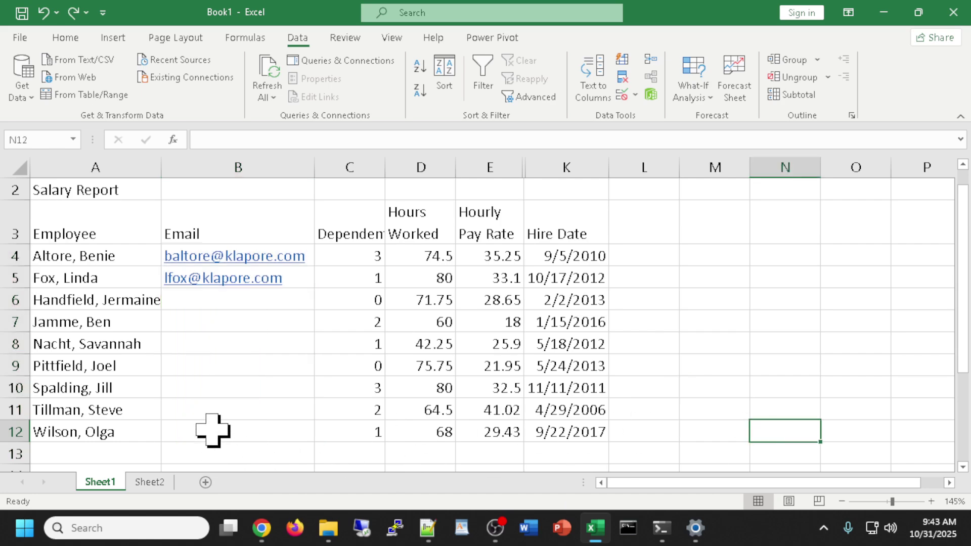
{"action": "left_click_drag", "start_coordinate": [210, 429], "coordinate": [217, 267]}
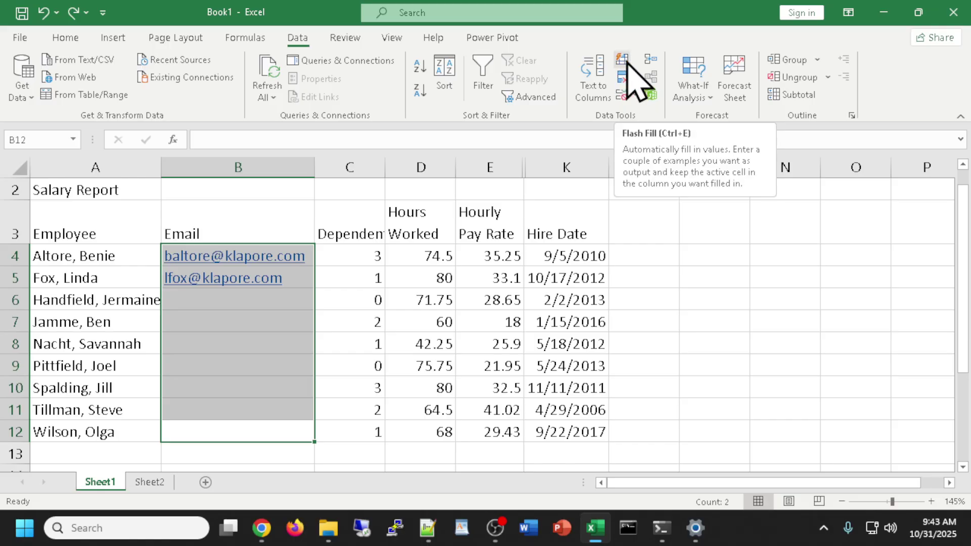
{"action": "left_click", "coordinate": [630, 59]}
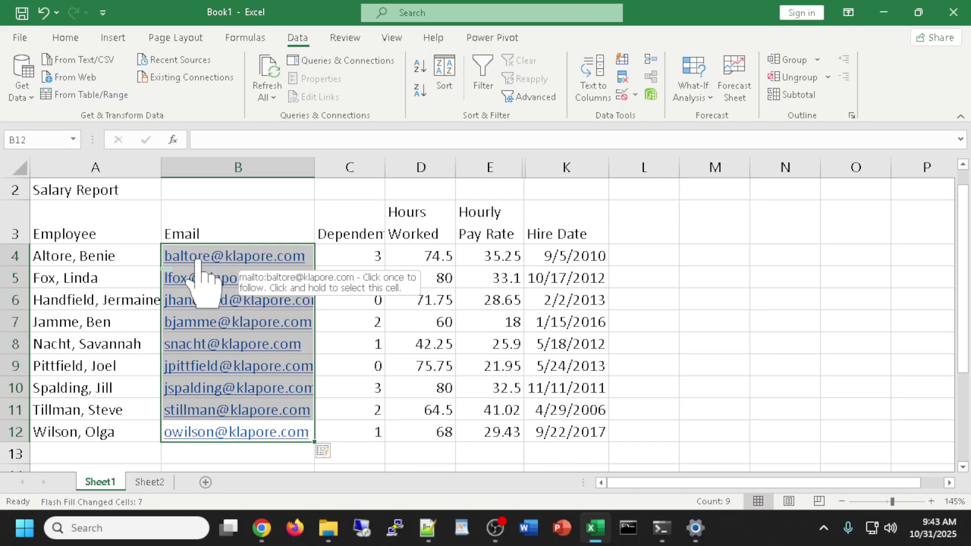
{"action": "key", "text": "Return"}
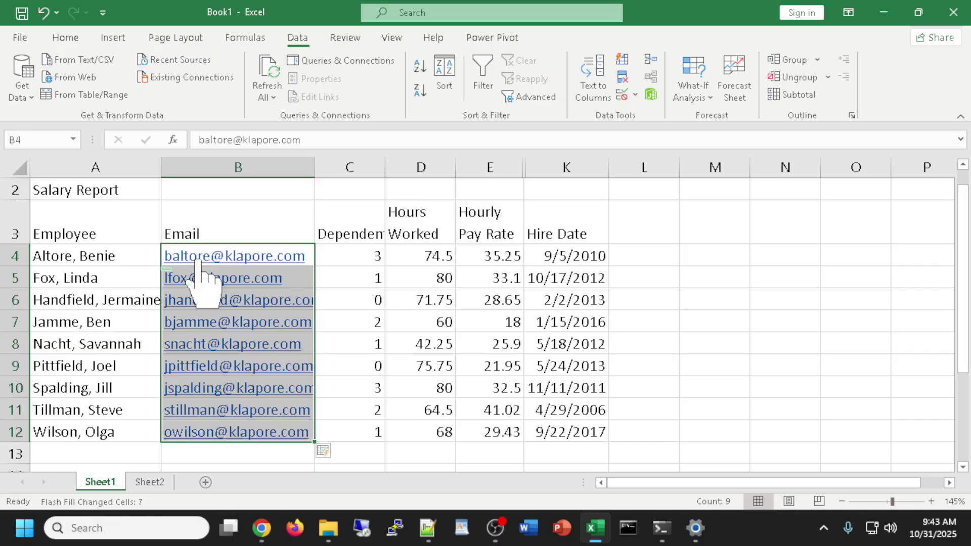
AutoFit the Email and Employee columns so every address and name fits.
{"action": "double_click", "coordinate": [315, 168]}
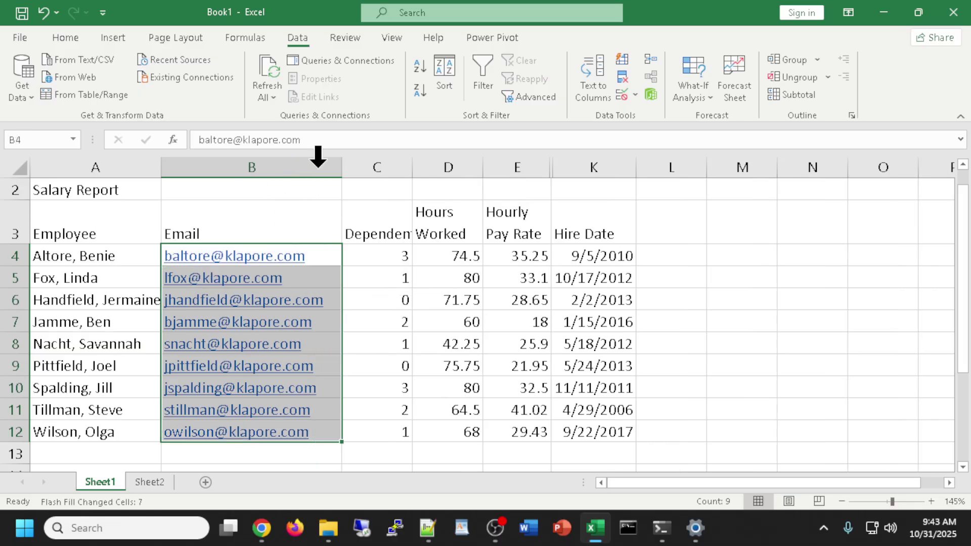
{"action": "double_click", "coordinate": [164, 169]}
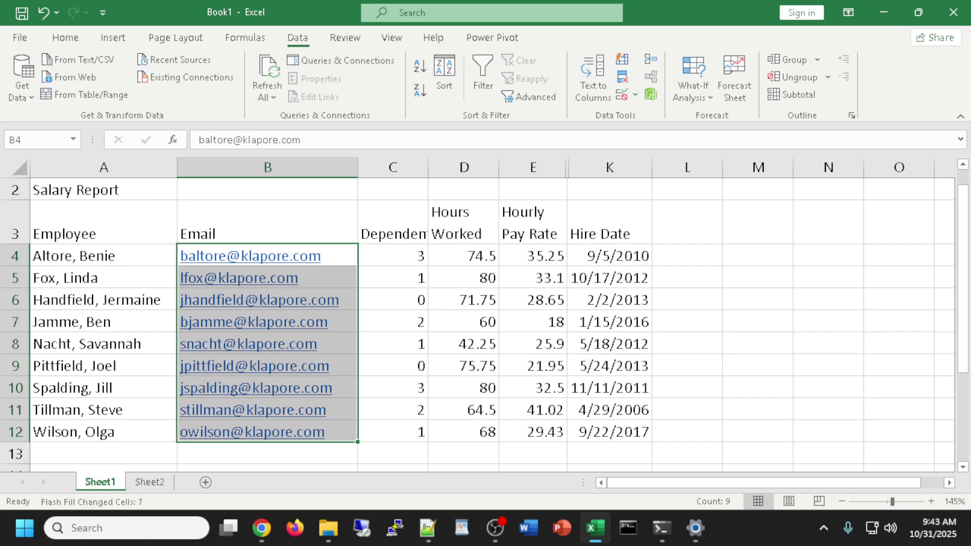
{"action": "key", "text": "alt+Tab"}
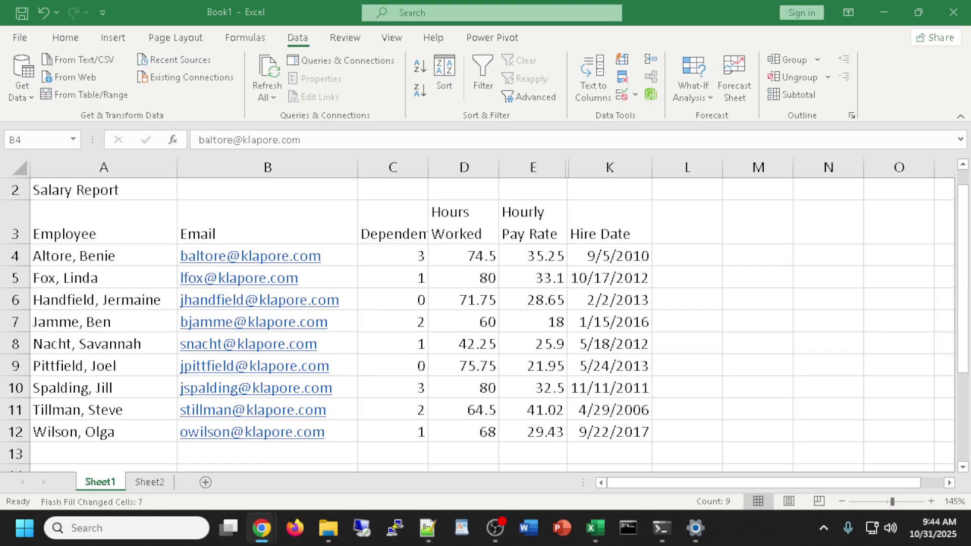
{"action": "scroll", "coordinate": [723, 321], "scroll_direction": "down", "scroll_amount": 1}
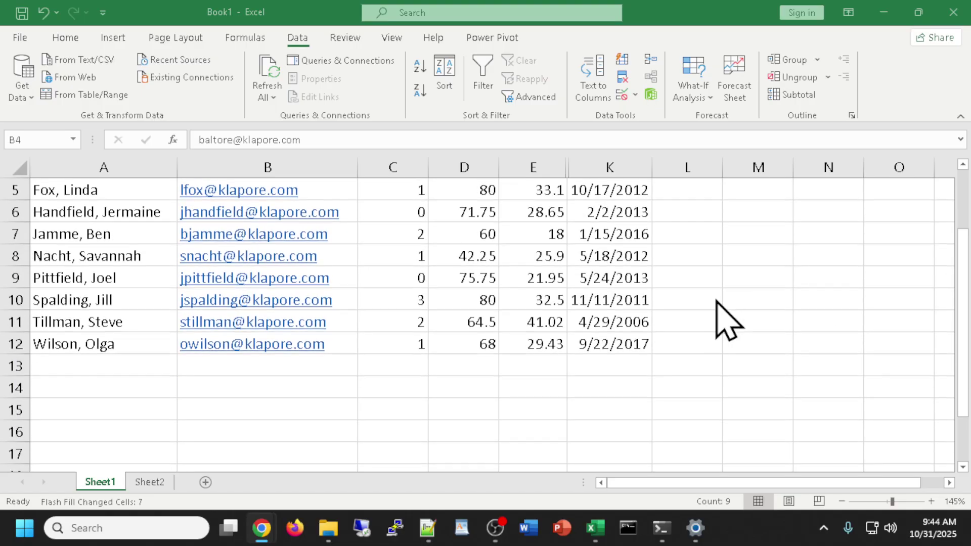
{"action": "scroll", "coordinate": [723, 320], "scroll_direction": "up", "scroll_amount": 1}
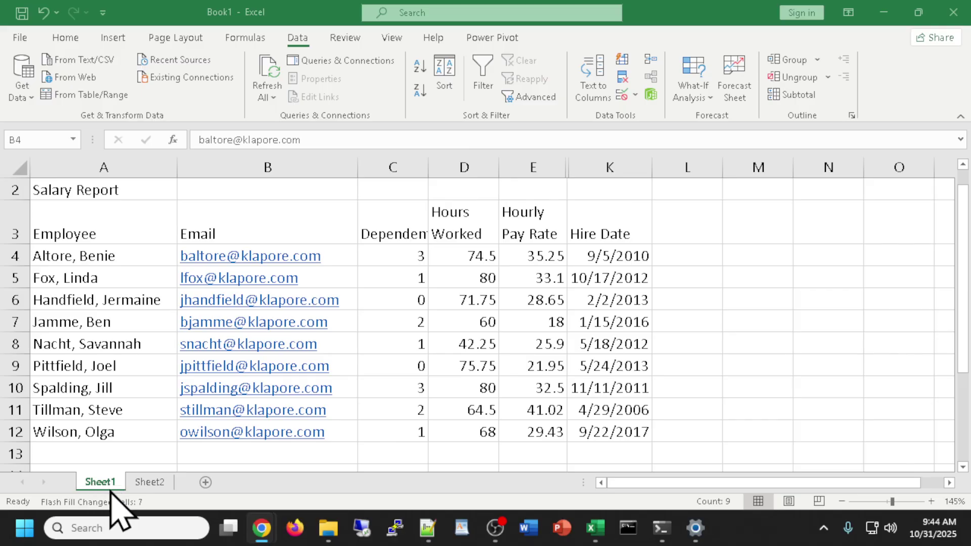
Rename Sheet1 to 'Salary Report'.
{"action": "double_click", "coordinate": [102, 482]}
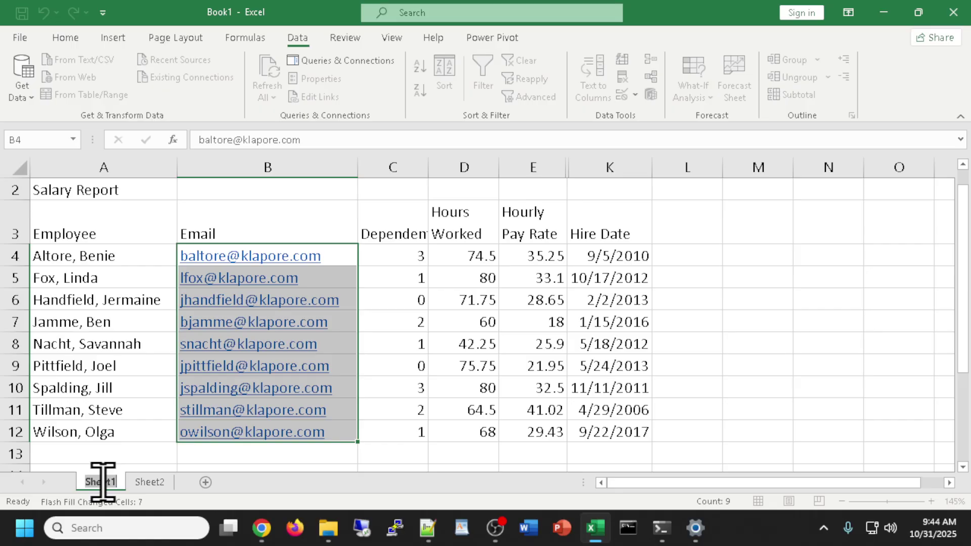
{"action": "type", "text": "Sal"}
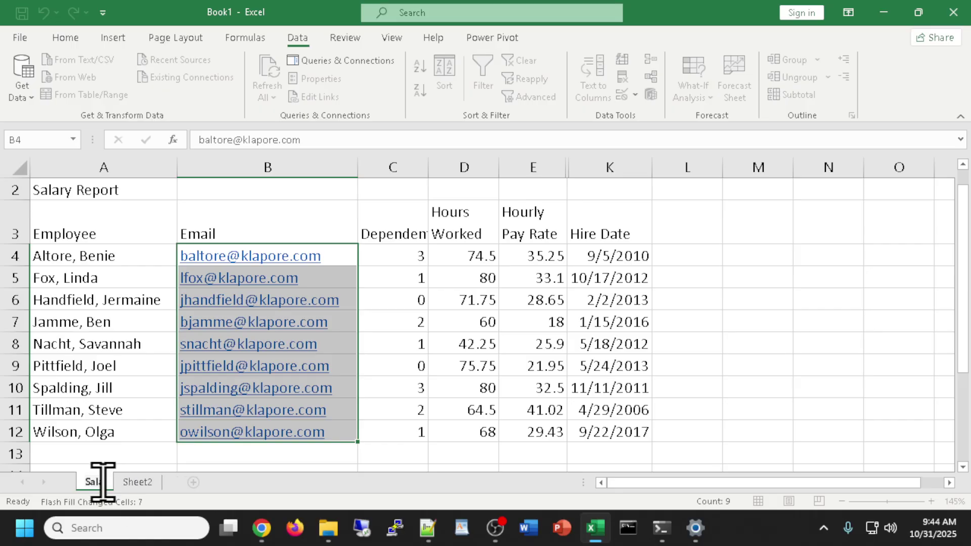
{"action": "type", "text": "ary Report"}
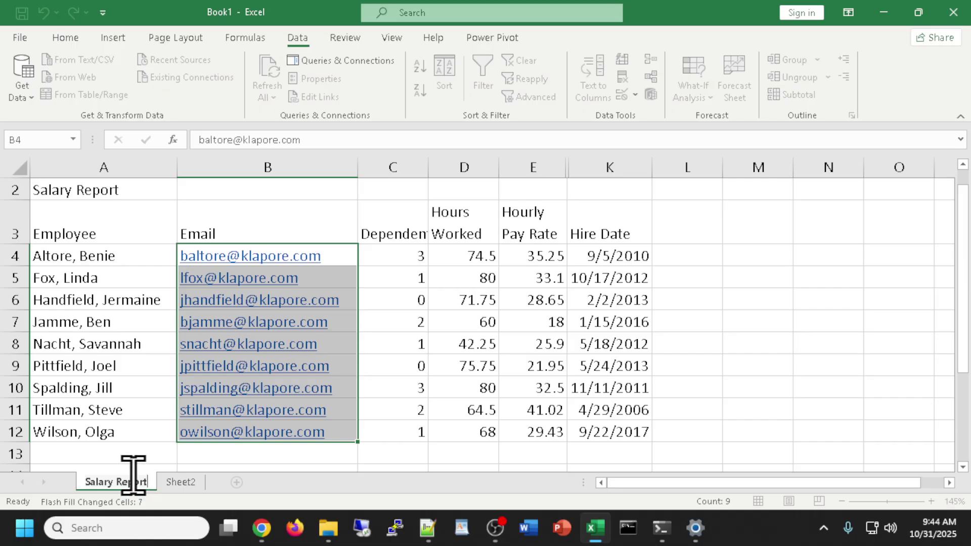
{"action": "key", "text": "Return"}
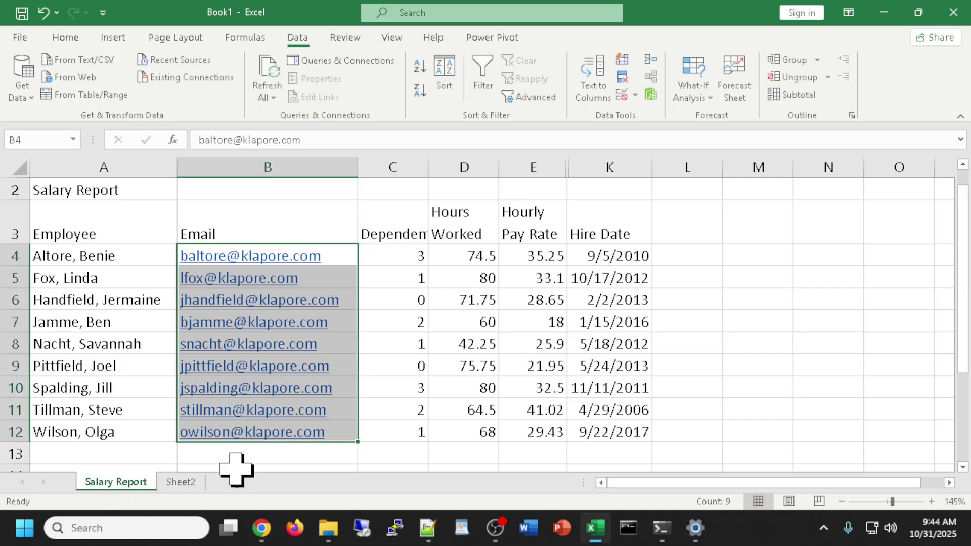
Color the Salary Report tab Blue, Accent 1, Darker 25% and check it from Sheet2.
{"action": "right_click", "coordinate": [131, 483]}
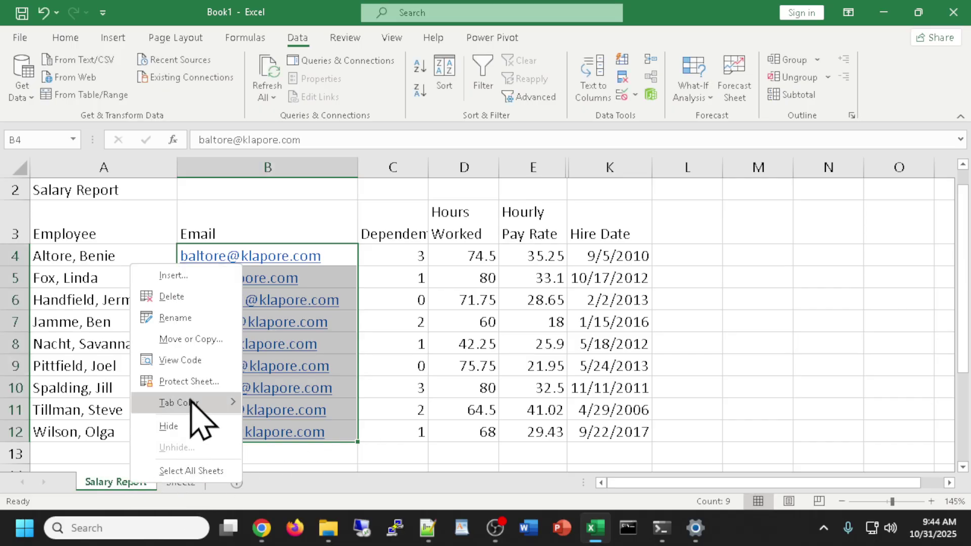
{"action": "mouse_move", "coordinate": [206, 401]}
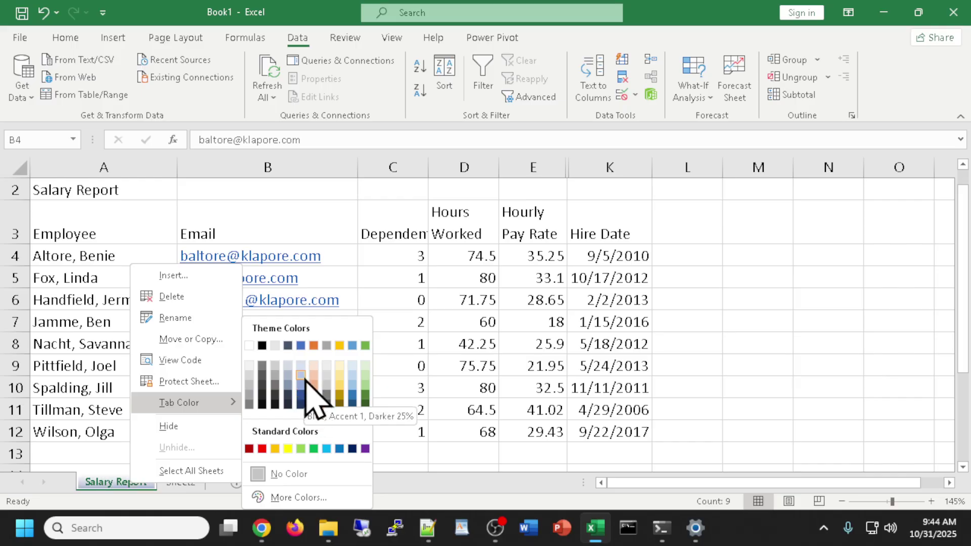
{"action": "left_click", "coordinate": [302, 395]}
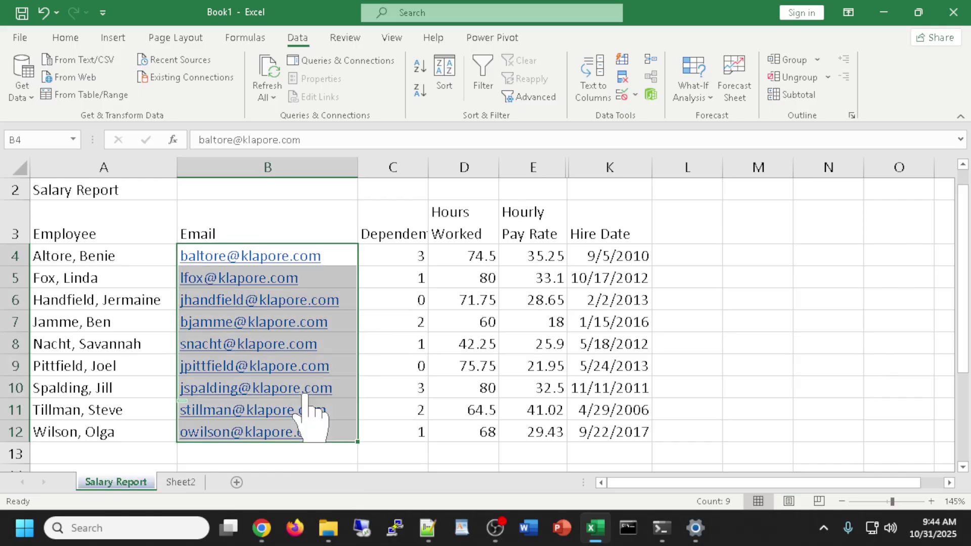
{"action": "left_click", "coordinate": [180, 482]}
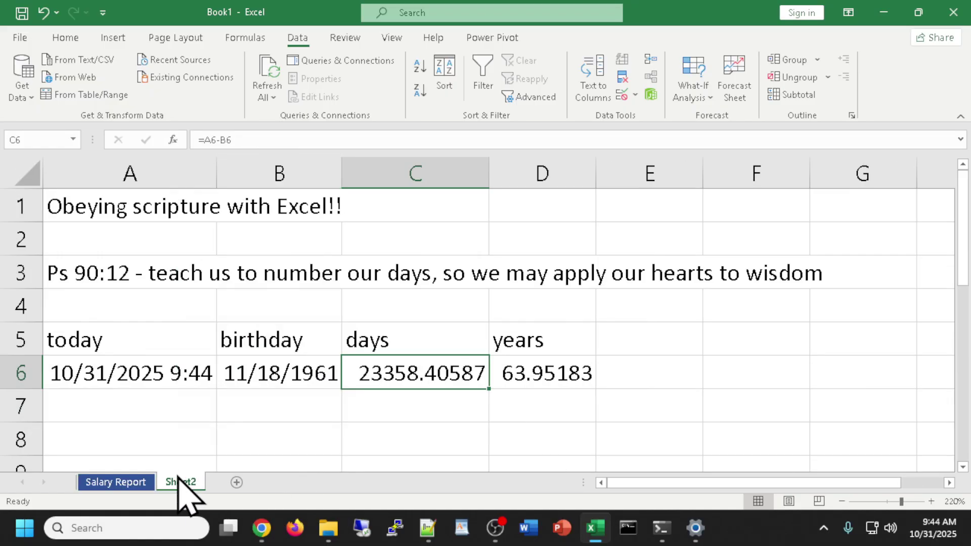
{"action": "left_click", "coordinate": [102, 483]}
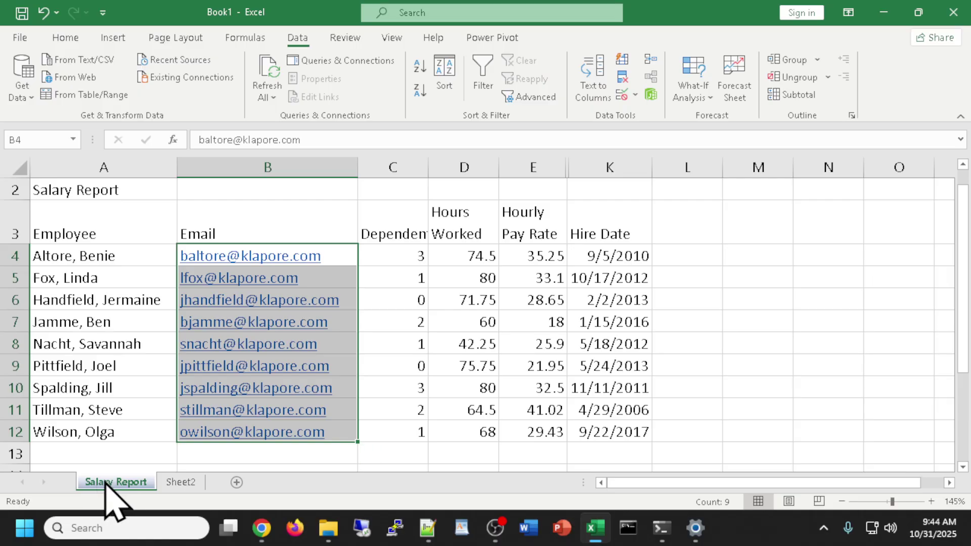
{"action": "left_click", "coordinate": [180, 482]}
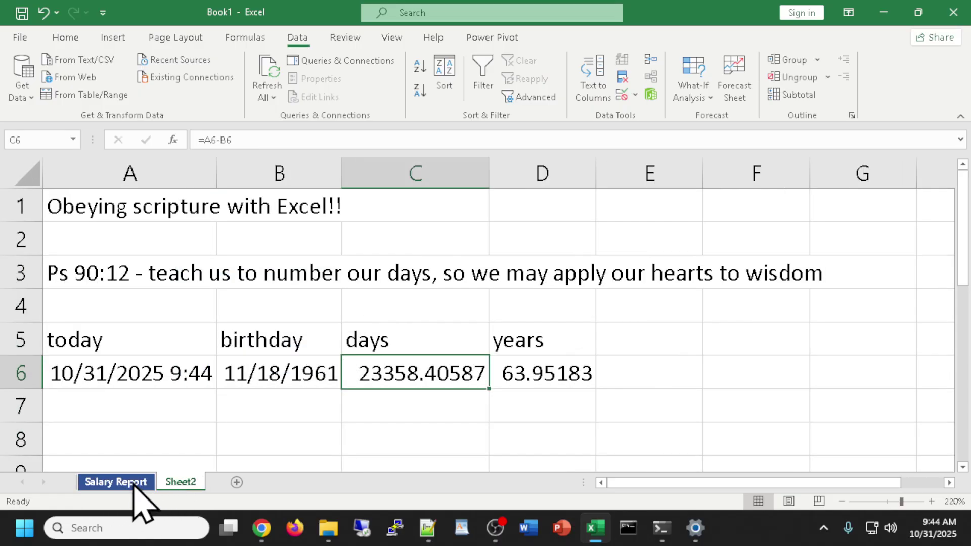
{"action": "left_click", "coordinate": [111, 482]}
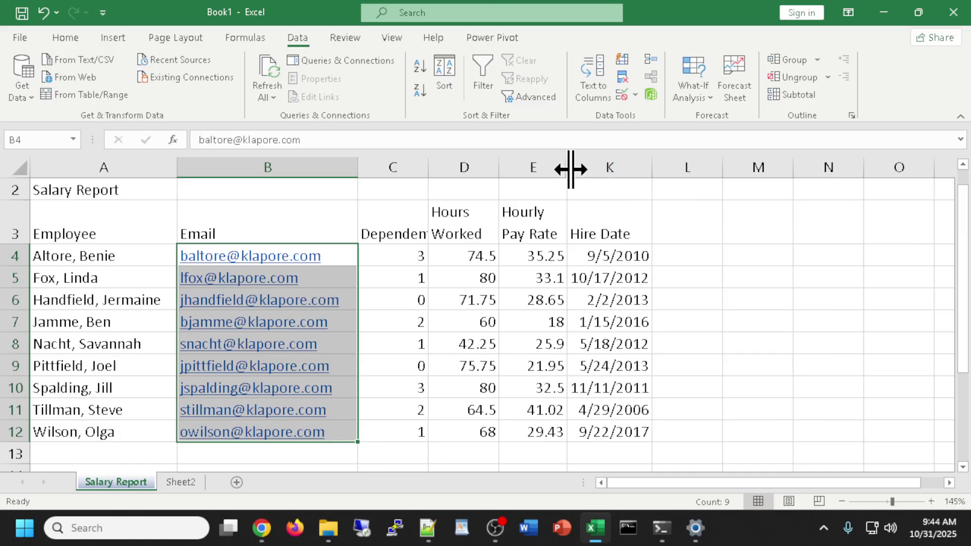
Unhide Net Pay, try resizing columns E–J, then hide the payroll columns again.
{"action": "right_click", "coordinate": [568, 167]}
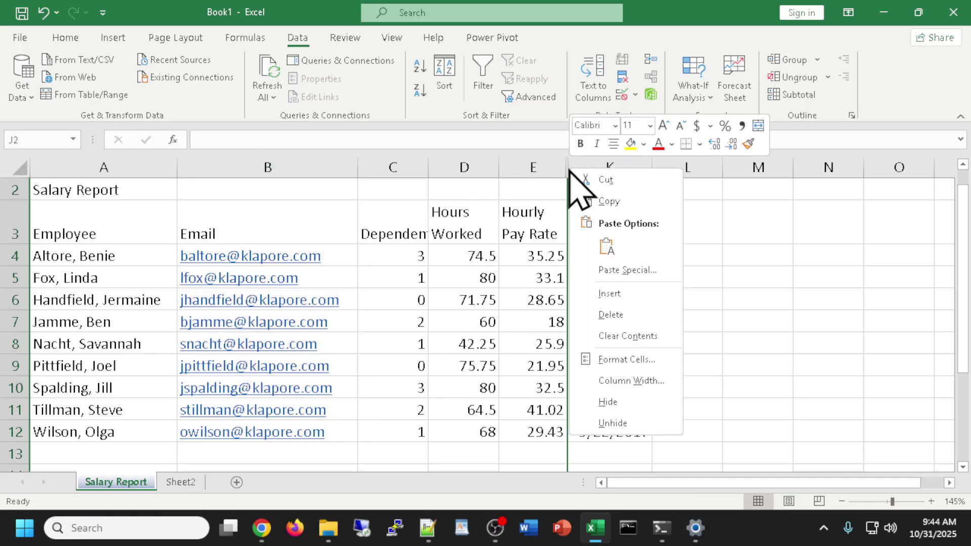
{"action": "left_click", "coordinate": [621, 422]}
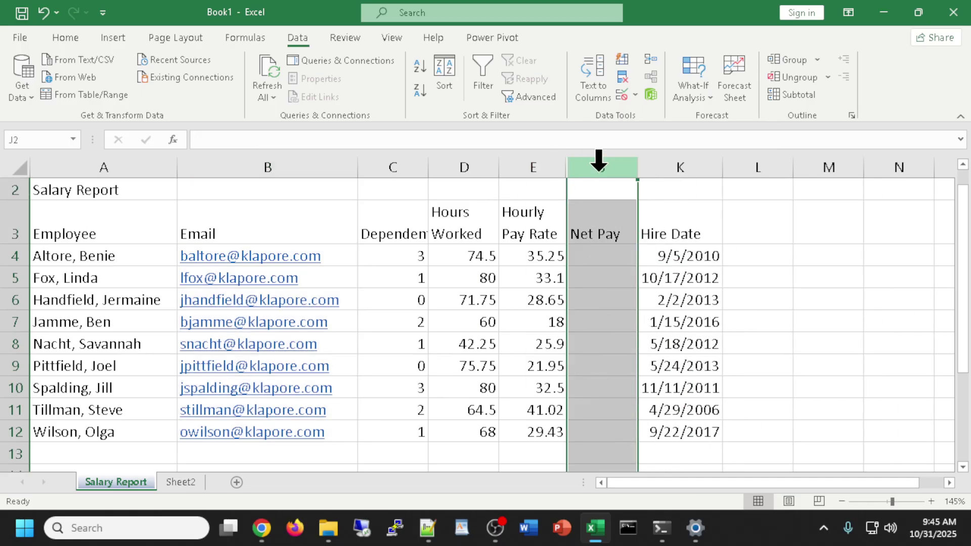
{"action": "left_click_drag", "start_coordinate": [533, 157], "coordinate": [581, 152]}
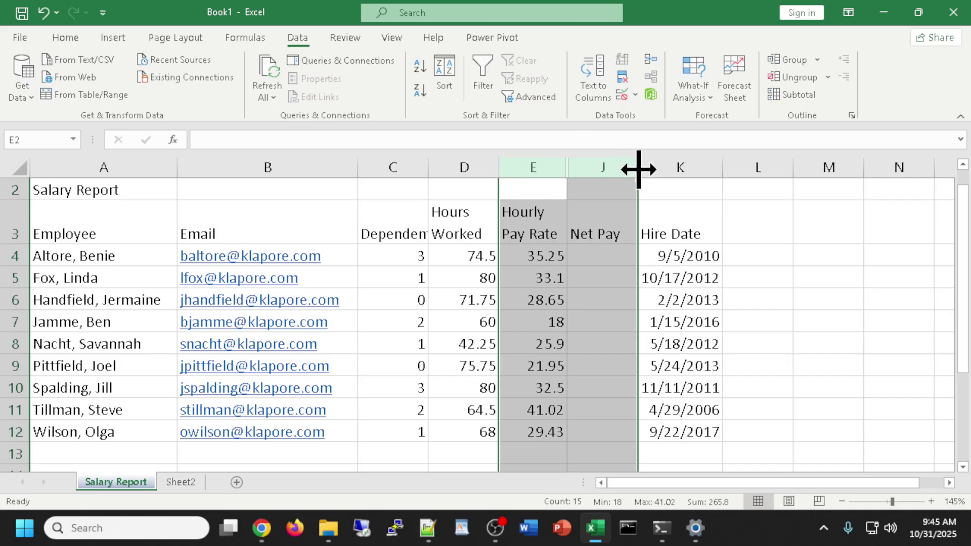
{"action": "left_click_drag", "start_coordinate": [638, 168], "coordinate": [641, 170]}
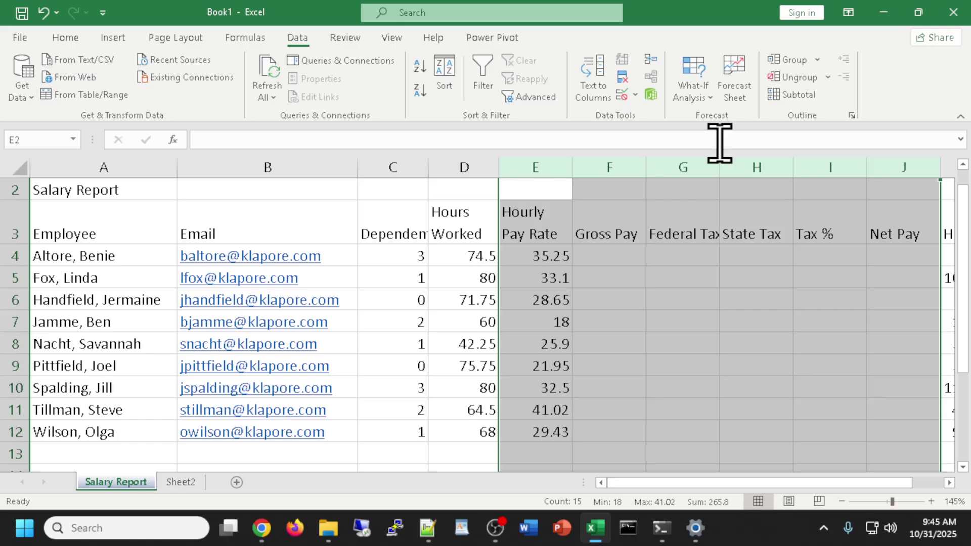
{"action": "left_click_drag", "start_coordinate": [654, 482], "coordinate": [715, 486]}
{"action": "left_click", "coordinate": [597, 205]}
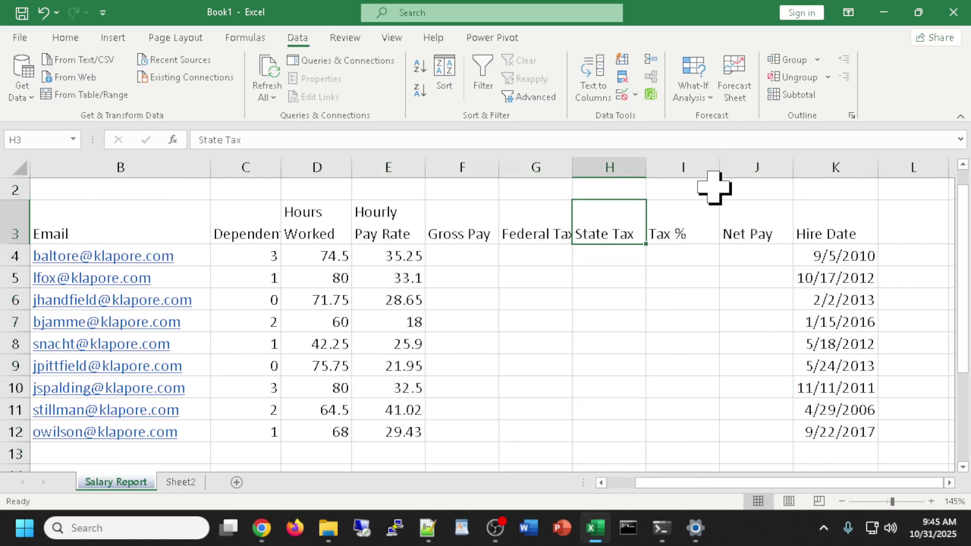
{"action": "left_click_drag", "start_coordinate": [793, 162], "coordinate": [424, 183]}
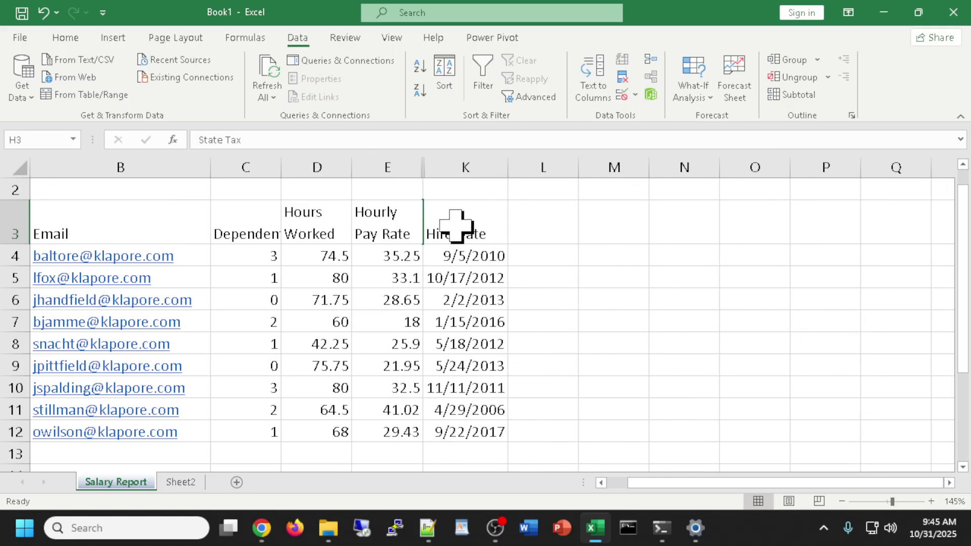
Unhide Net Pay, then unhide columns E–J to show Gross Pay through Tax %.
{"action": "right_click", "coordinate": [423, 167]}
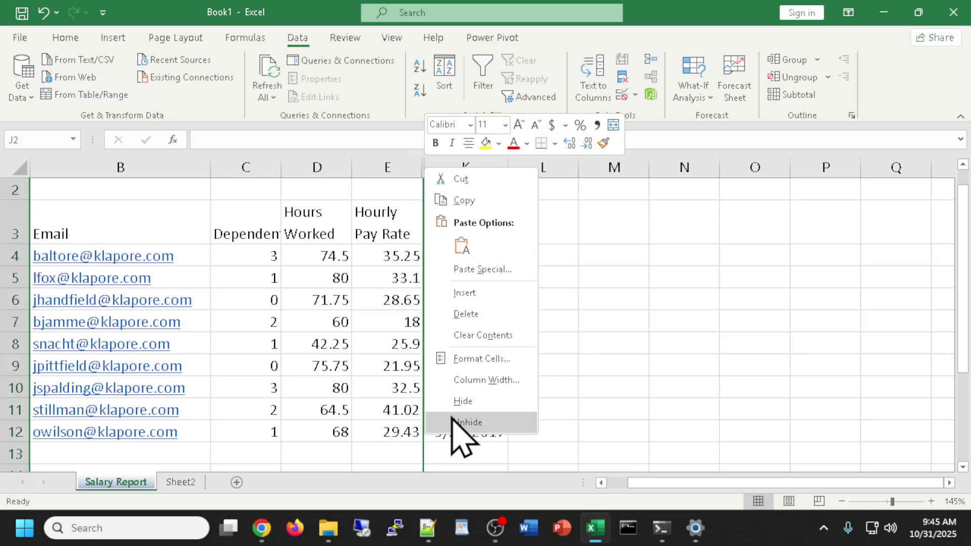
{"action": "left_click", "coordinate": [484, 425]}
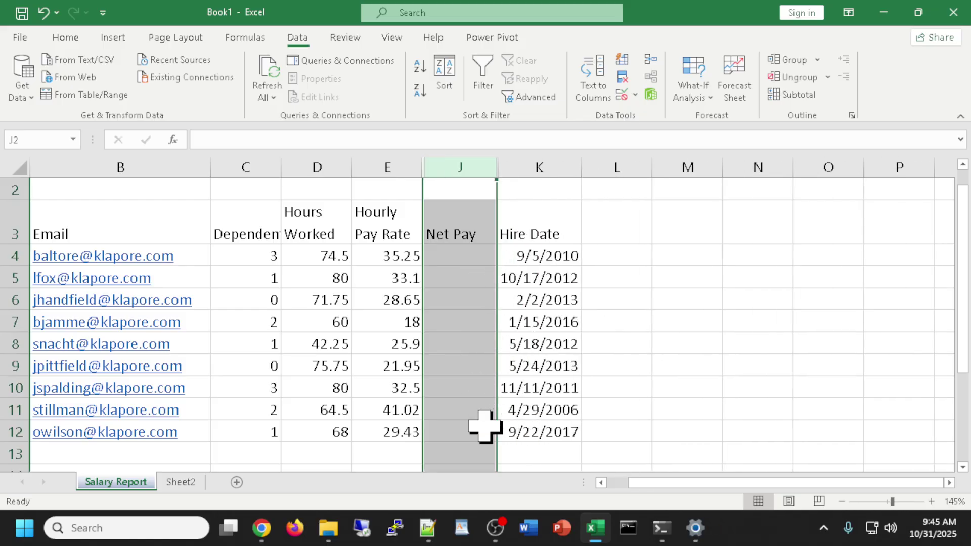
{"action": "left_click_drag", "start_coordinate": [397, 162], "coordinate": [444, 154]}
{"action": "right_click", "coordinate": [444, 169]}
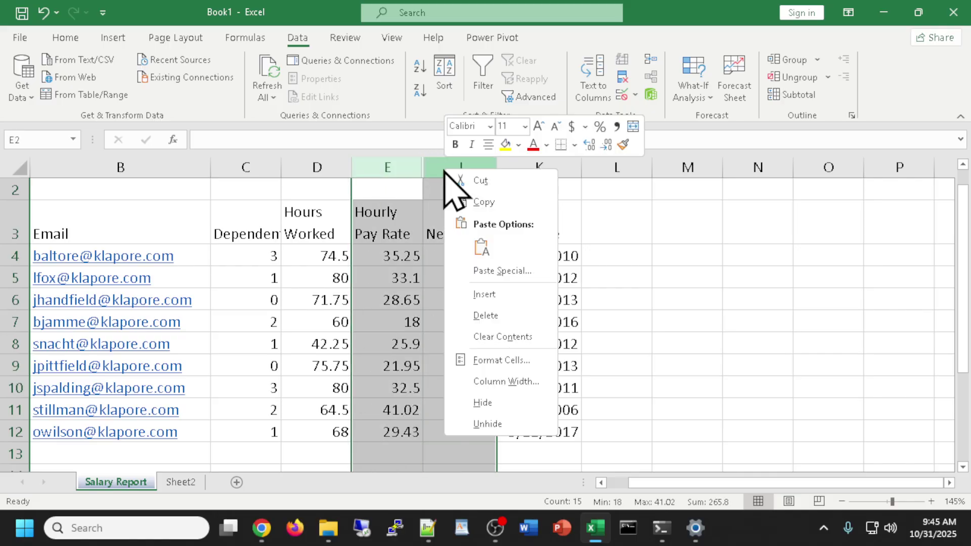
{"action": "left_click", "coordinate": [481, 429]}
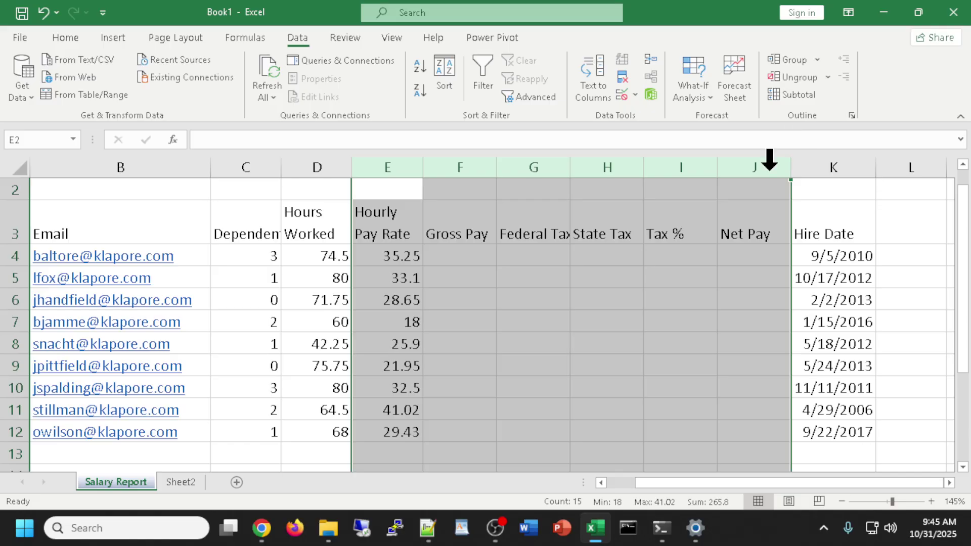
{"action": "left_click", "coordinate": [662, 343]}
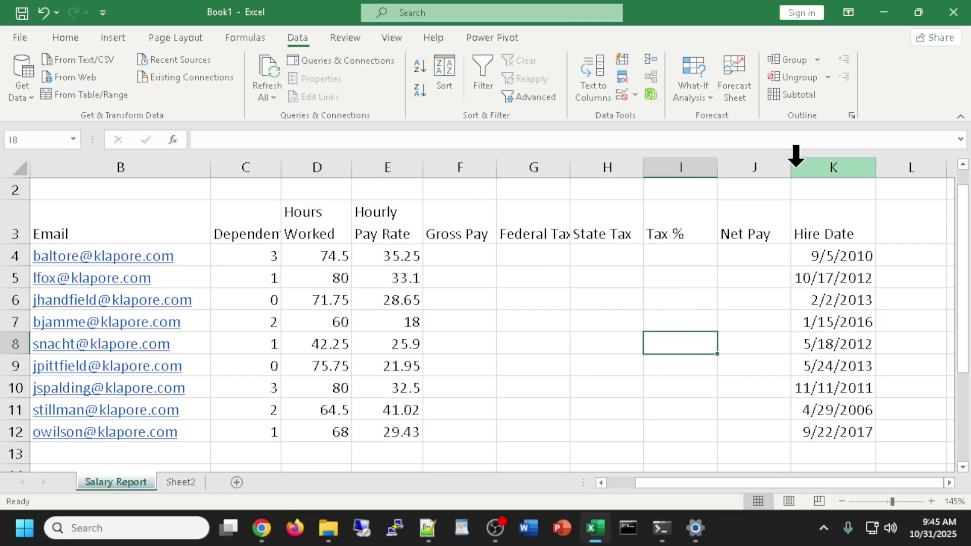
Enter =D4*E4 in F4 for the first Gross Pay, giving 2626.125.
{"action": "left_click", "coordinate": [469, 256]}
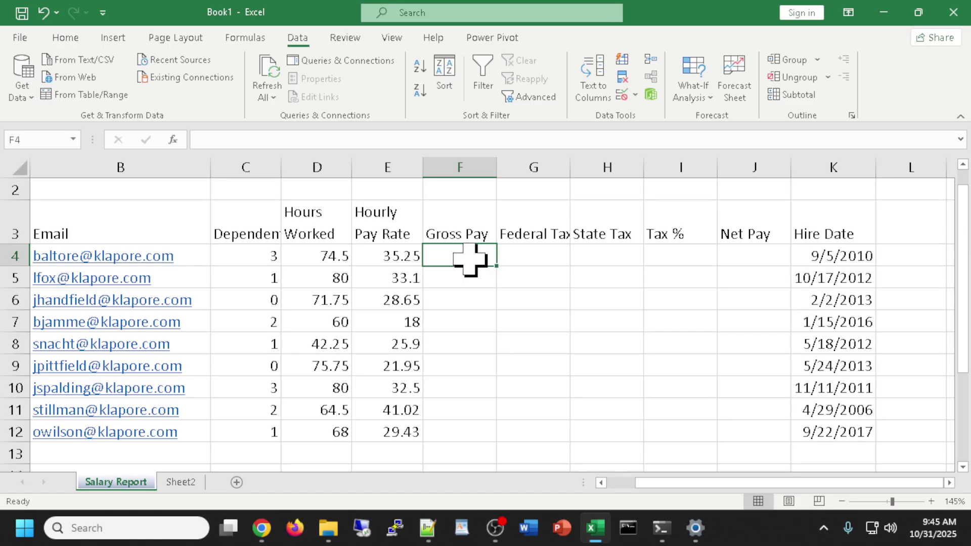
{"action": "left_click_drag", "start_coordinate": [471, 255], "coordinate": [748, 252]}
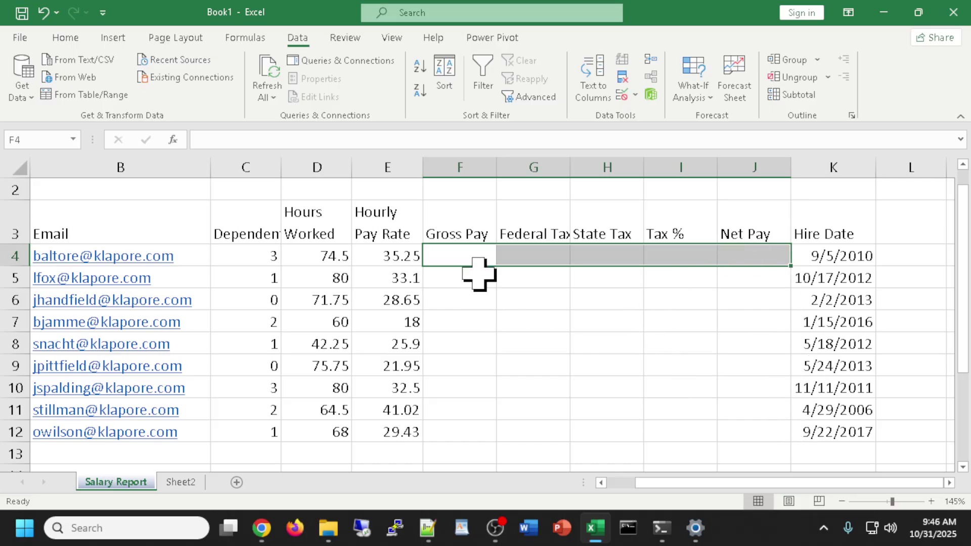
{"action": "left_click", "coordinate": [470, 255]}
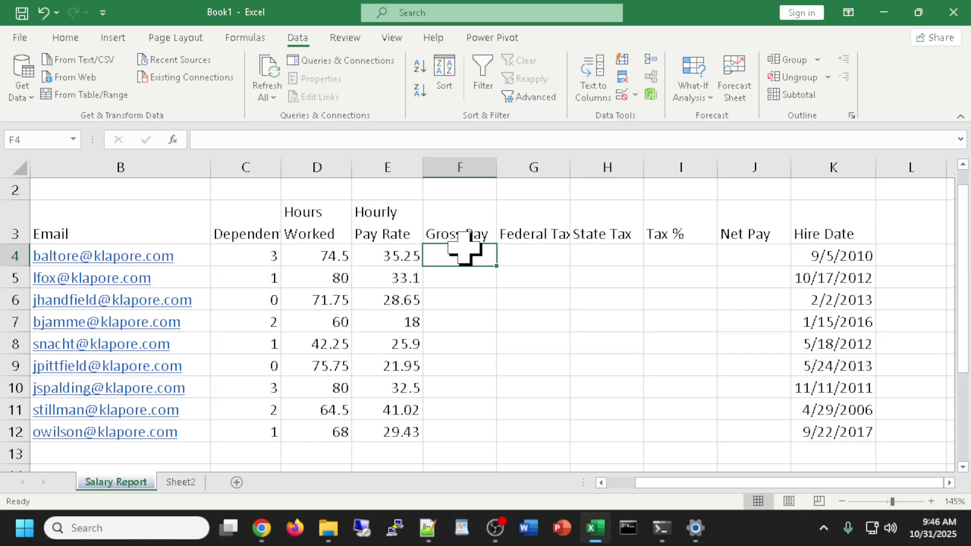
{"action": "type", "text": "="}
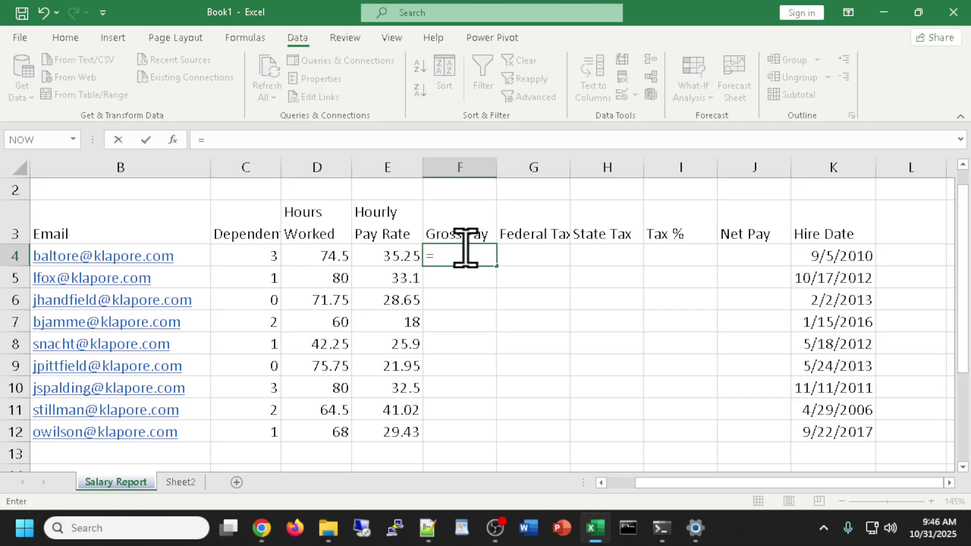
{"action": "left_click", "coordinate": [320, 255]}
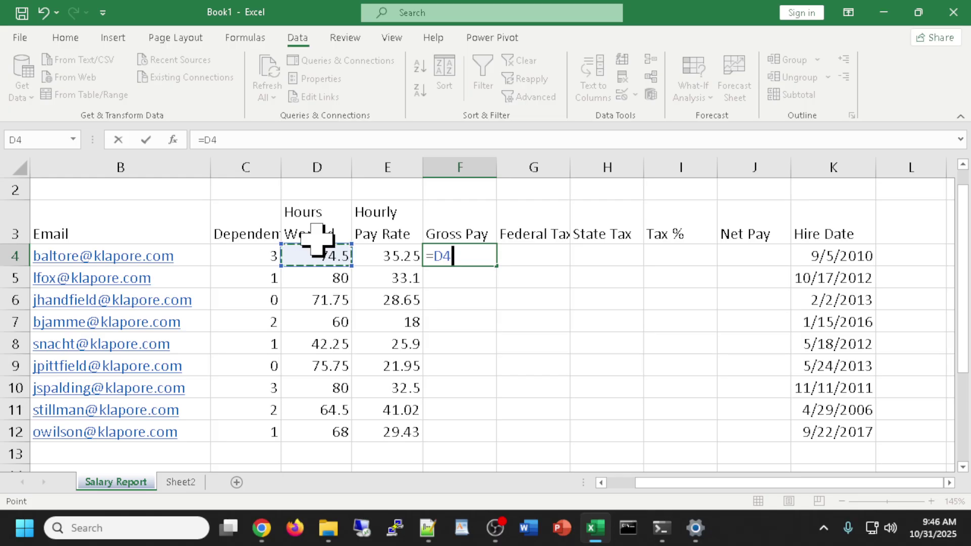
{"action": "type", "text": "*"}
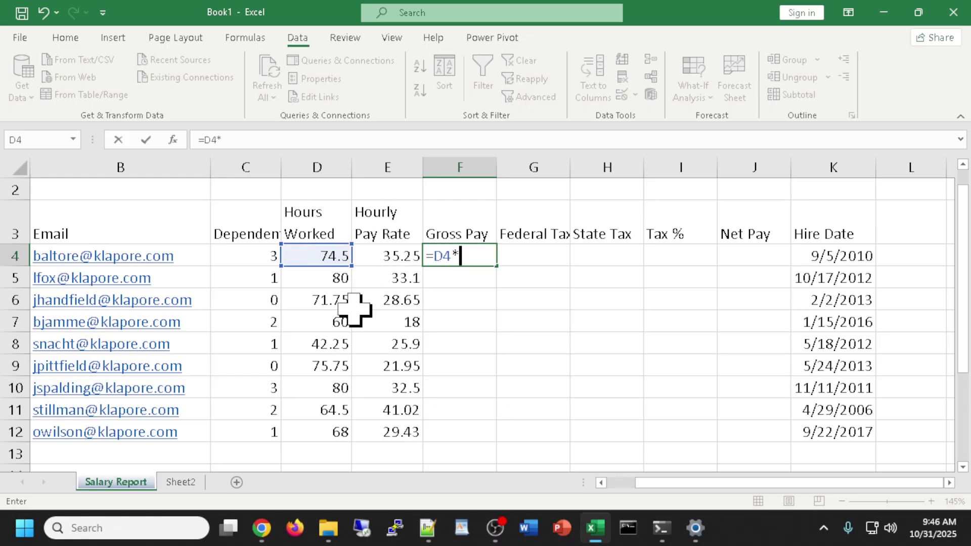
{"action": "left_click", "coordinate": [385, 255]}
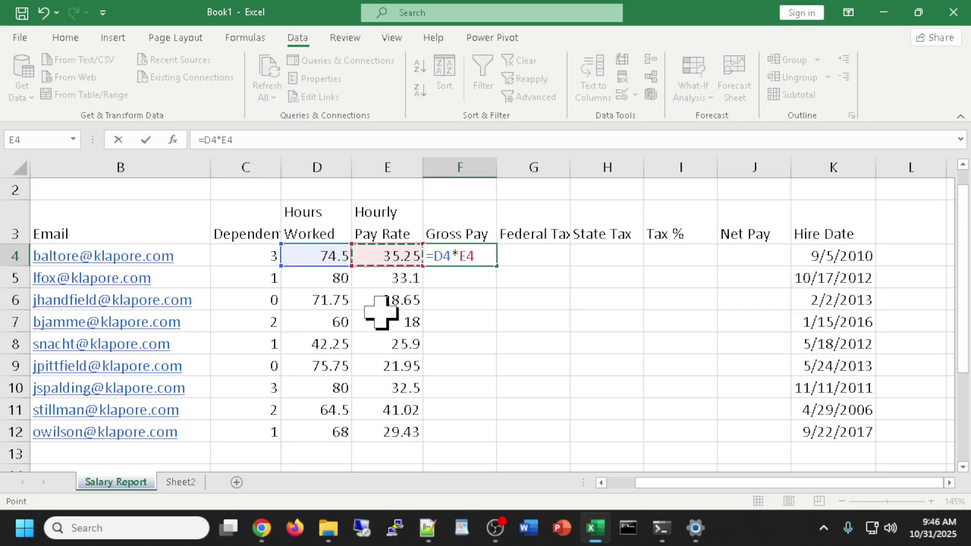
{"action": "key", "text": "Return"}
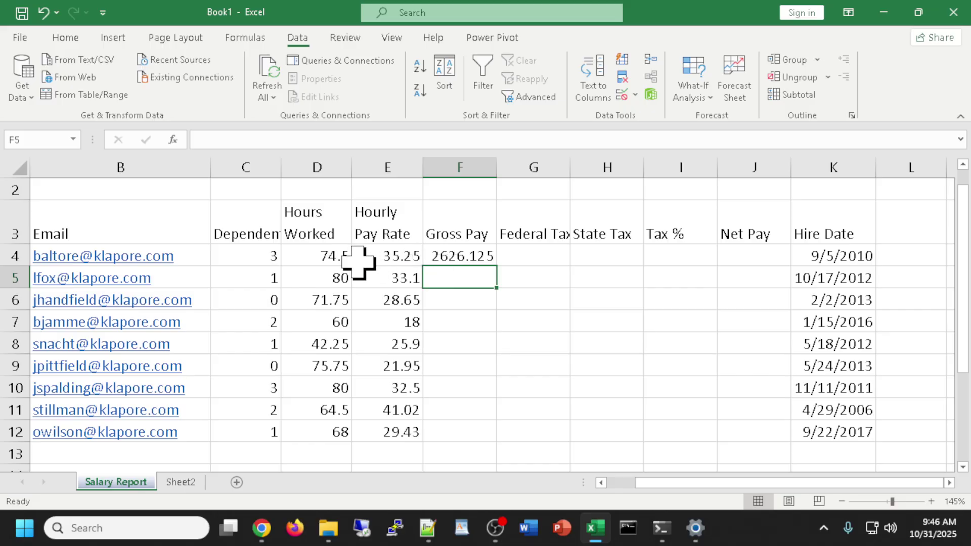
{"action": "left_click", "coordinate": [460, 251]}
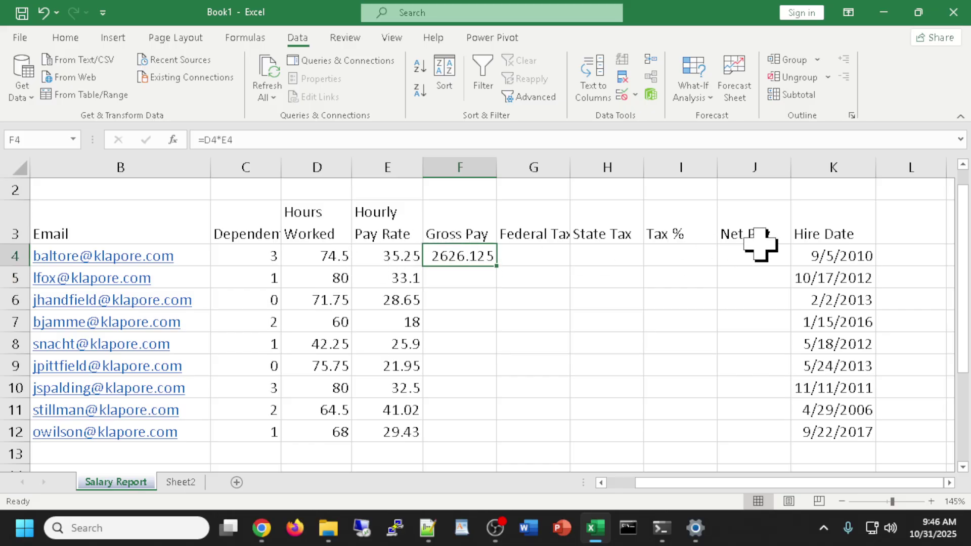
{"action": "left_click", "coordinate": [526, 254]}
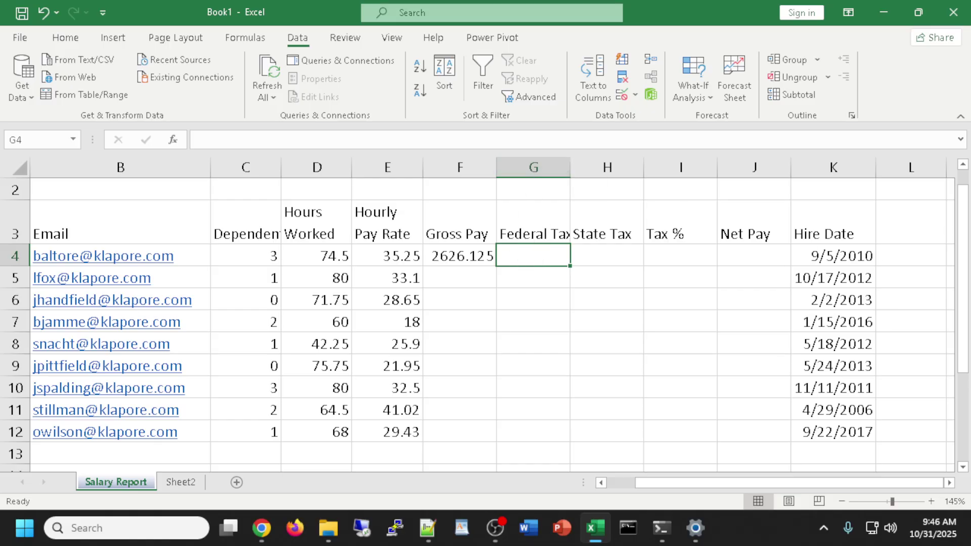
{"action": "key", "text": "alt+Tab"}
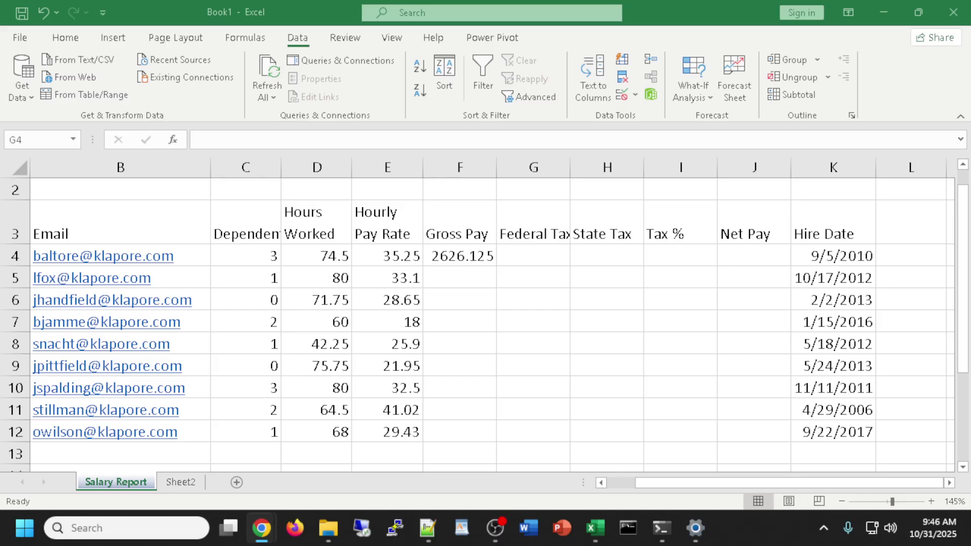
Enter =.26*(F4-22.16*C4) in G4 for Federal Tax, giving 665.5077.
{"action": "left_click", "coordinate": [534, 254]}
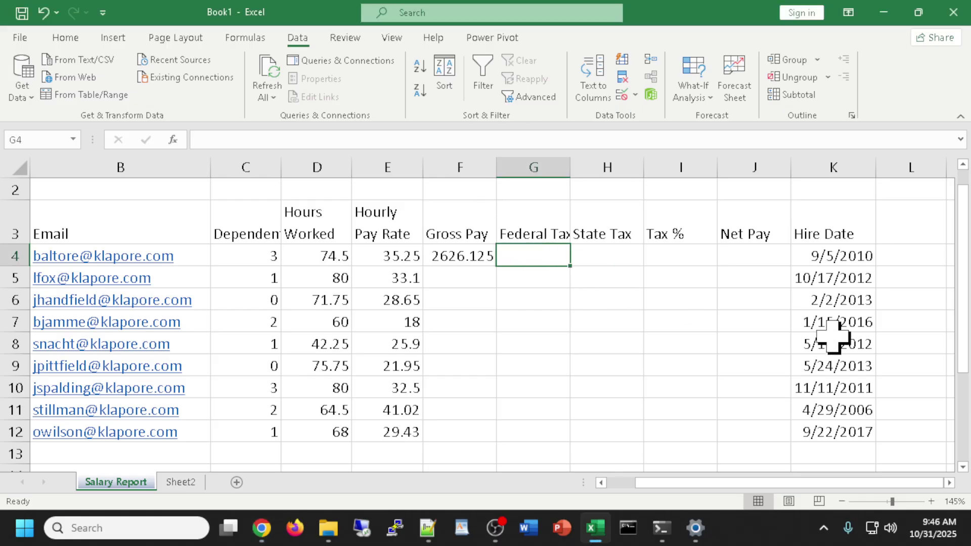
{"action": "type", "text": "="}
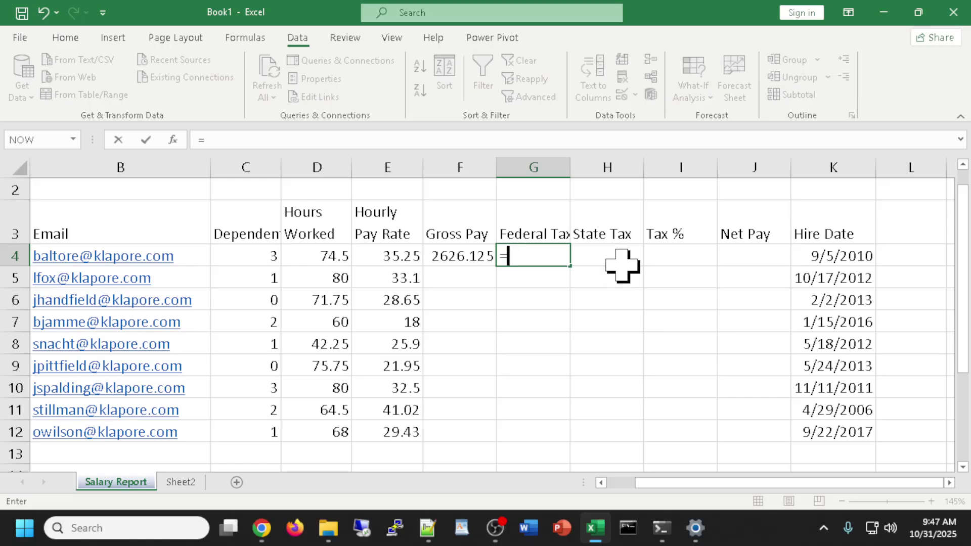
{"action": "type", "text": ".26*"}
{"action": "type", "text": "("}
{"action": "left_click", "coordinate": [454, 256]}
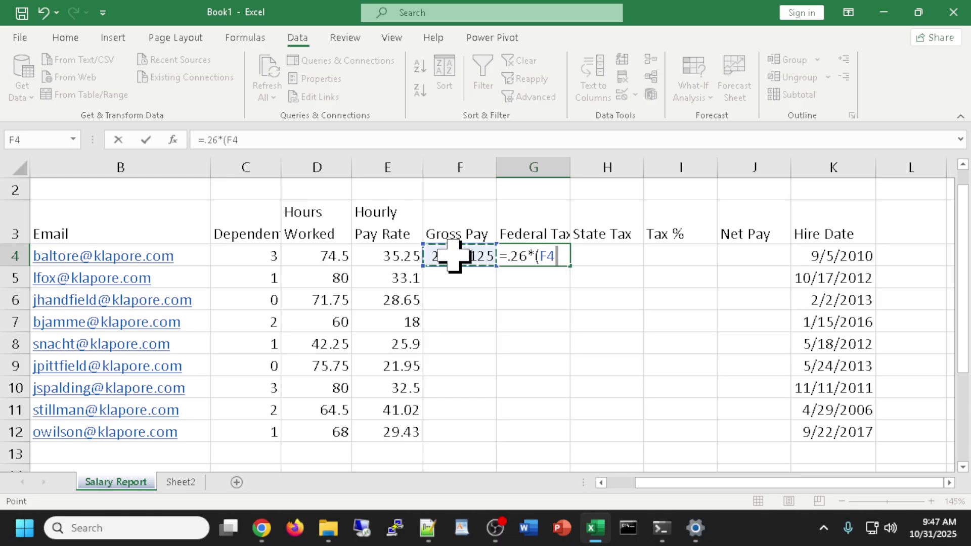
{"action": "type", "text": "-22.1"}
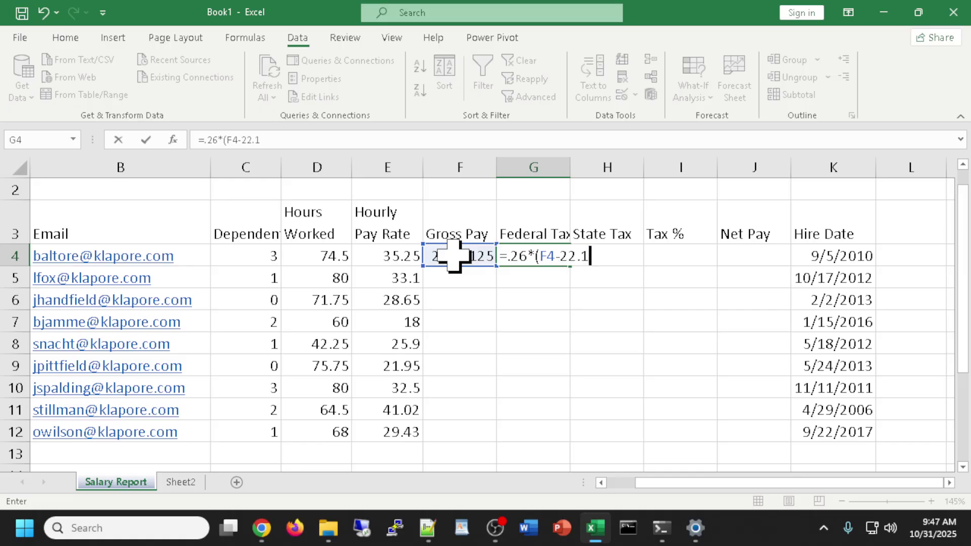
{"action": "type", "text": "6*"}
{"action": "left_click", "coordinate": [243, 257]}
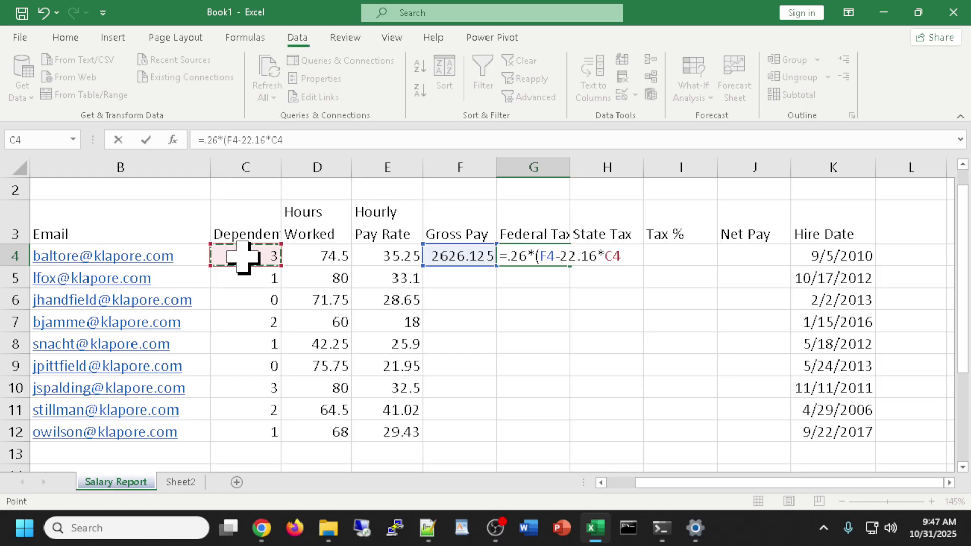
{"action": "type", "text": ")"}
{"action": "key", "text": "Return"}
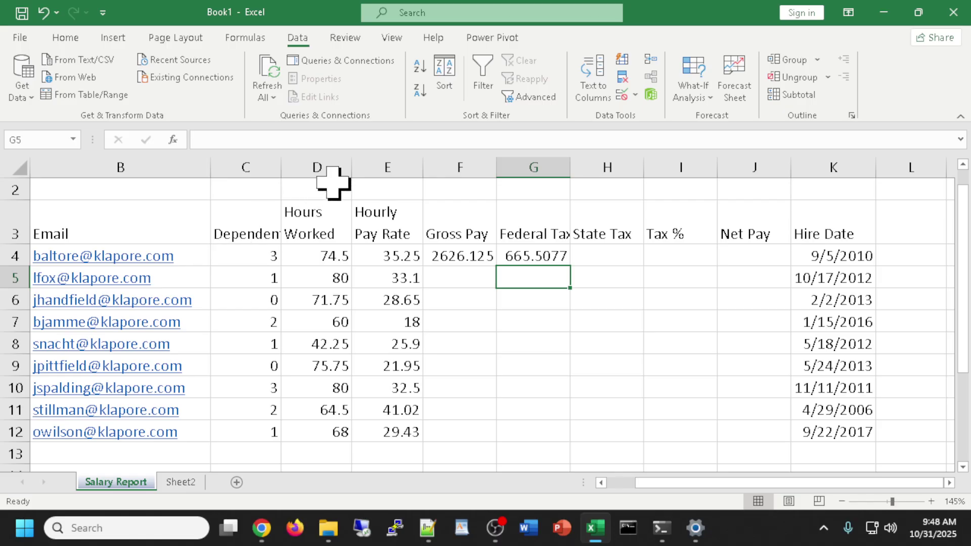
{"action": "left_click", "coordinate": [601, 258]}
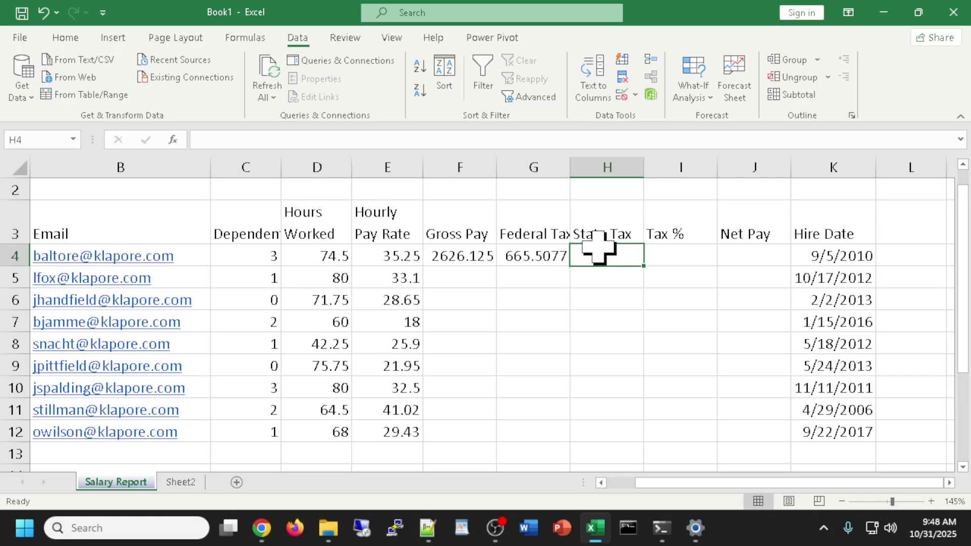
Review the G4 and F4 formulas, then turn on Show Formulas with Ctrl+`.
{"action": "double_click", "coordinate": [521, 259]}
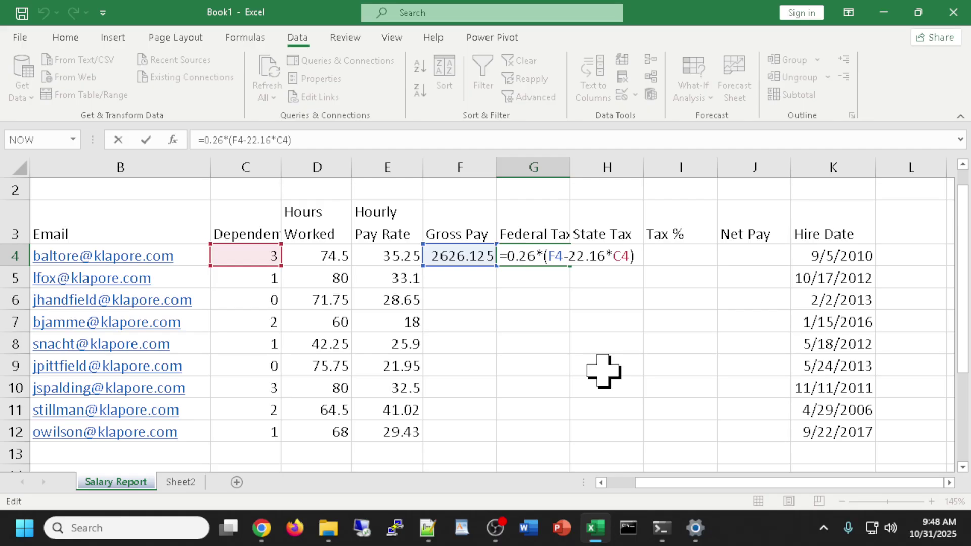
{"action": "key", "text": "Return"}
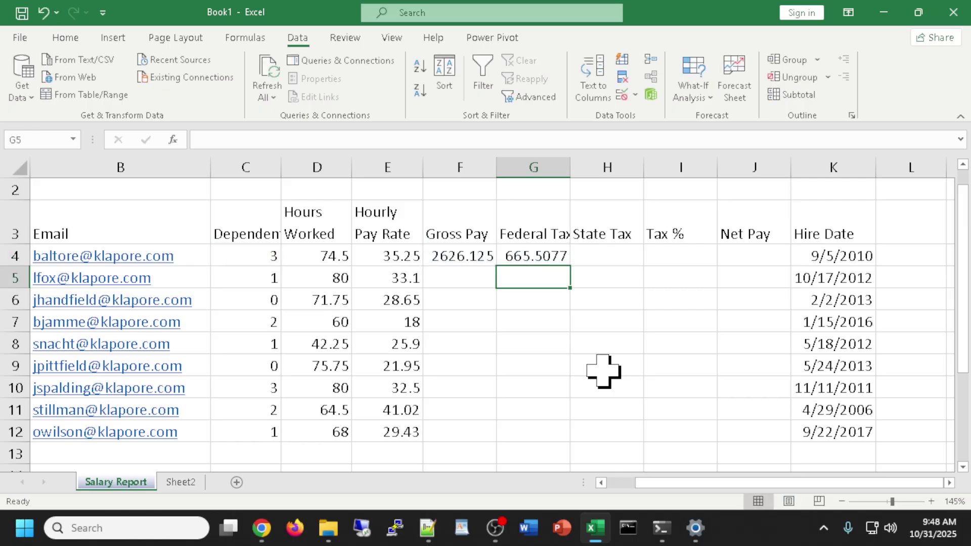
{"action": "left_click", "coordinate": [388, 250]}
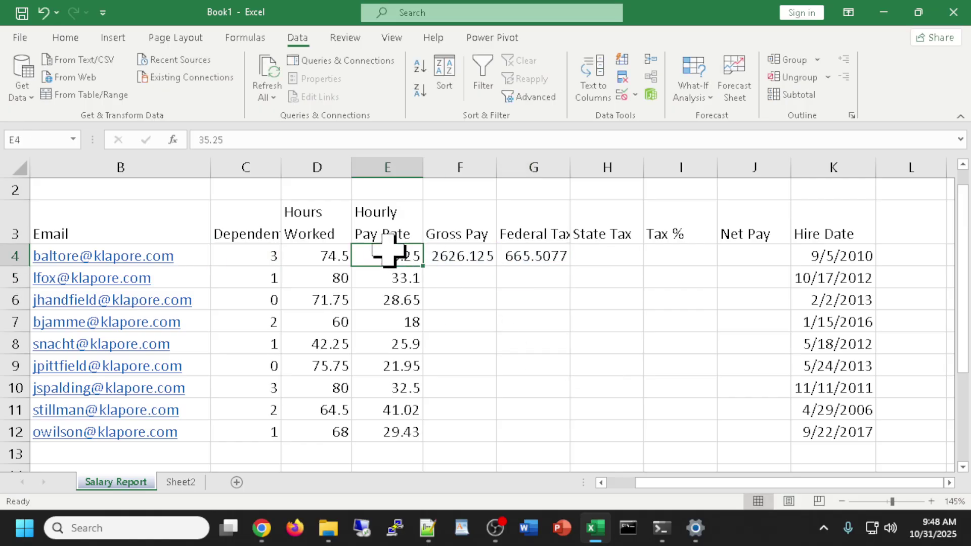
{"action": "double_click", "coordinate": [472, 258]}
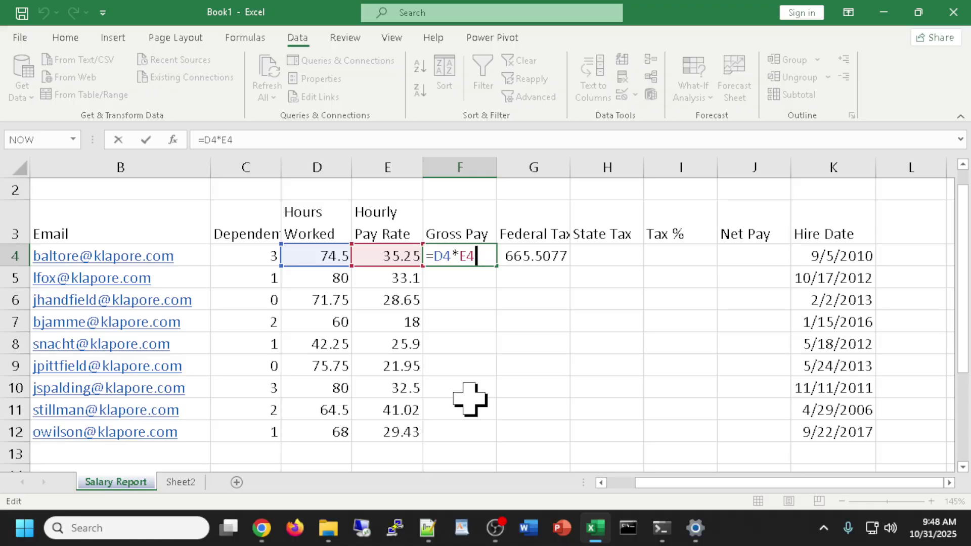
{"action": "key", "text": "Return"}
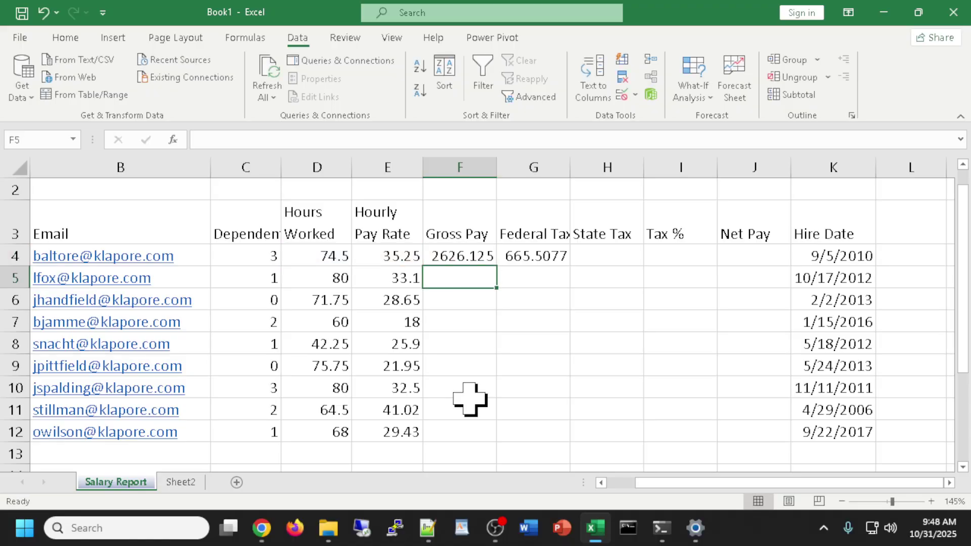
{"action": "key", "text": "ctrl+grave"}
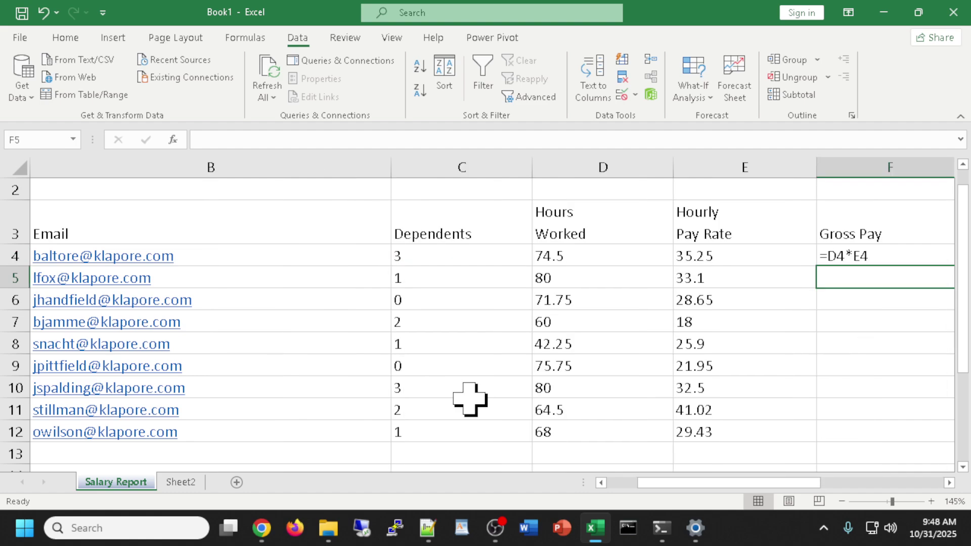
Scroll right and turn off Show Formulas so 2626.125 and 665.5077 reappear.
{"action": "left_click_drag", "start_coordinate": [707, 483], "coordinate": [792, 485]}
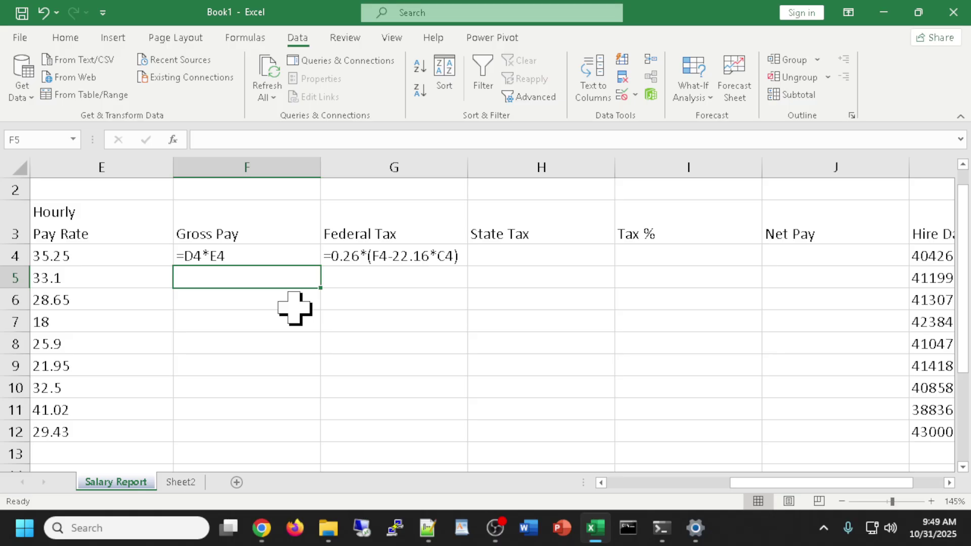
{"action": "key", "text": "ctrl+grave"}
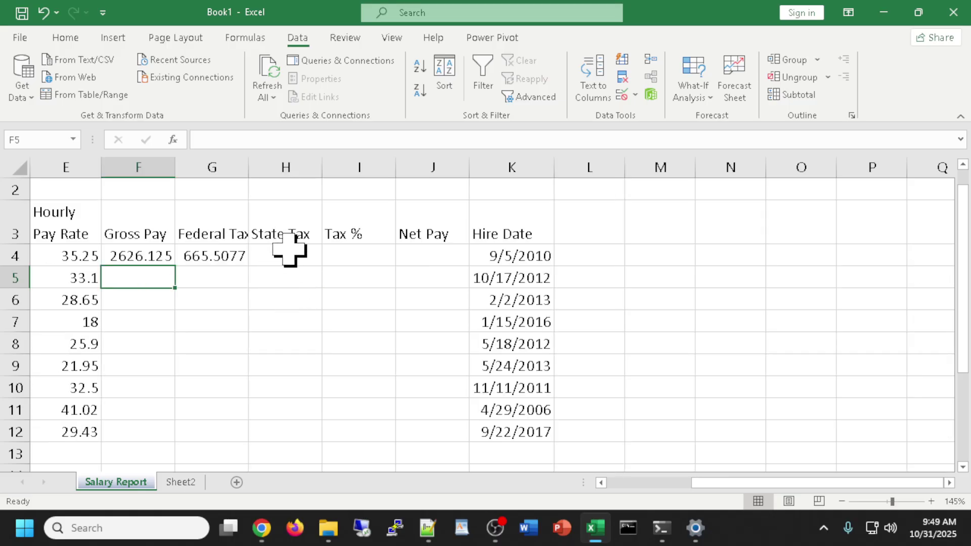
Enter =.055*F4 in H4 for State Tax, showing 144.4369.
{"action": "left_click", "coordinate": [290, 255]}
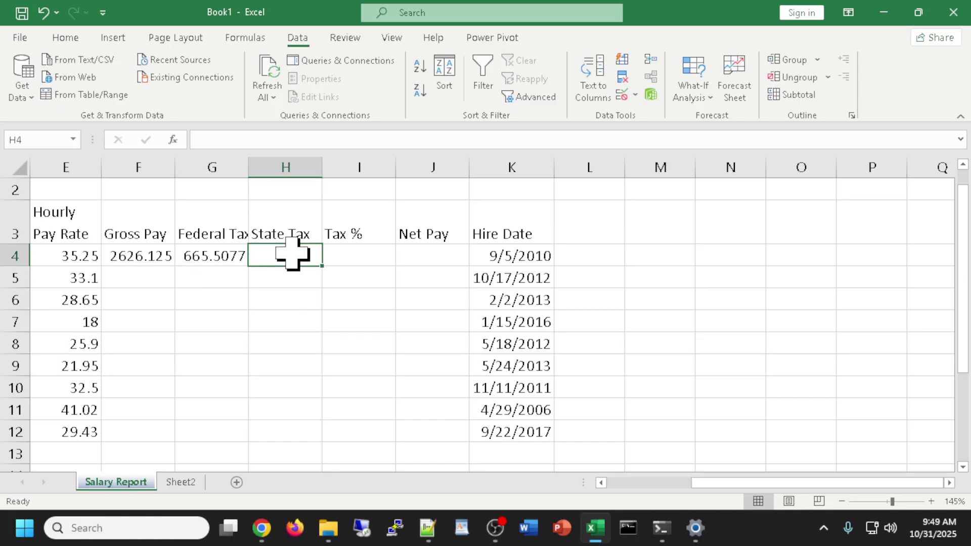
{"action": "type", "text": "="}
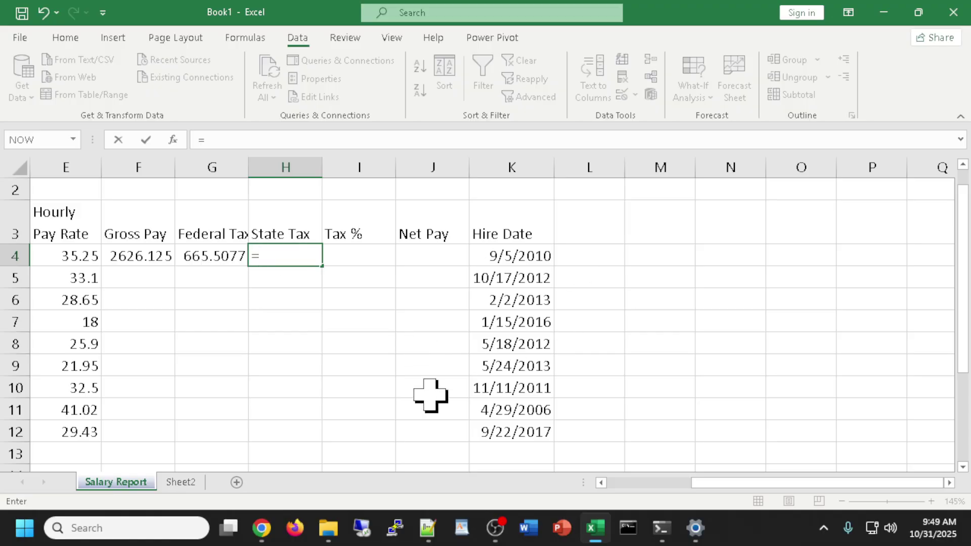
{"action": "type", "text": ".055*"}
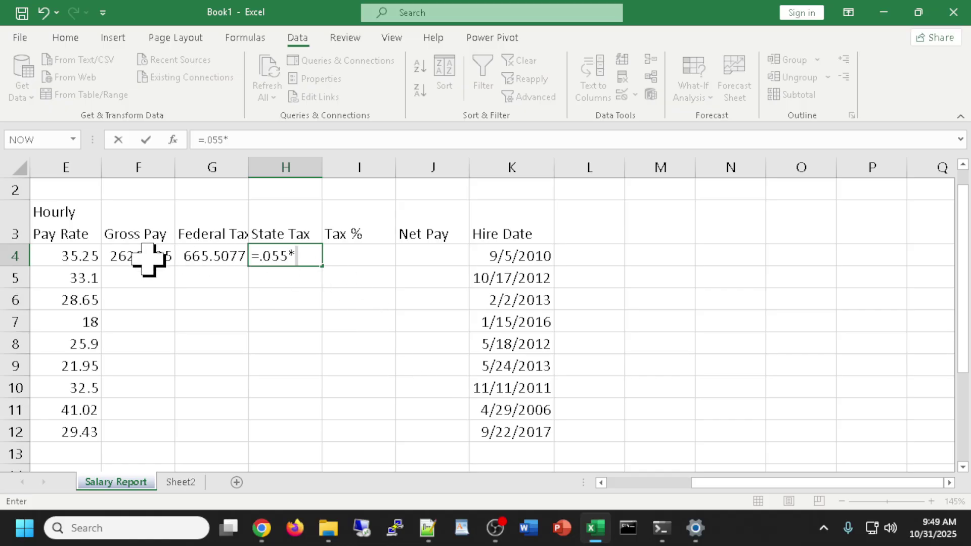
{"action": "type", "text": "f4"}
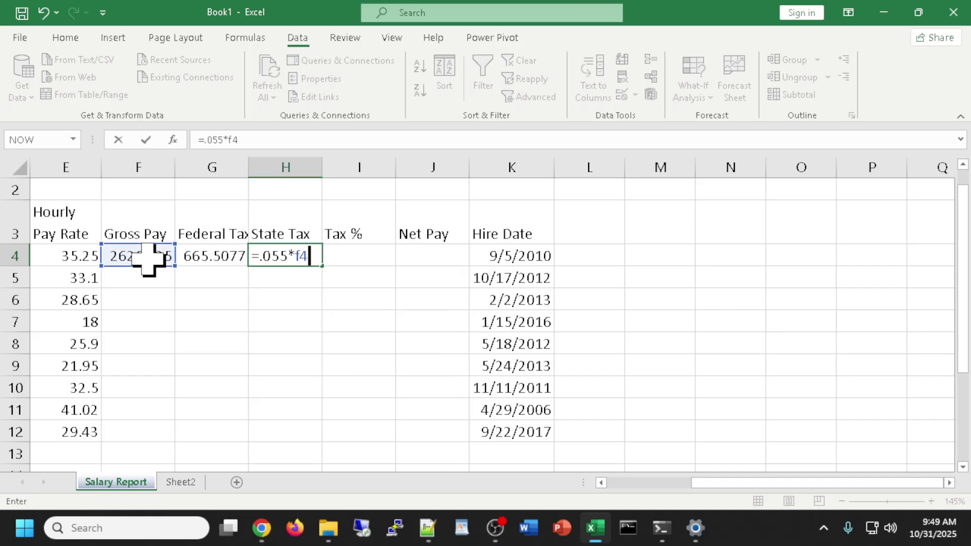
{"action": "key", "text": "Return"}
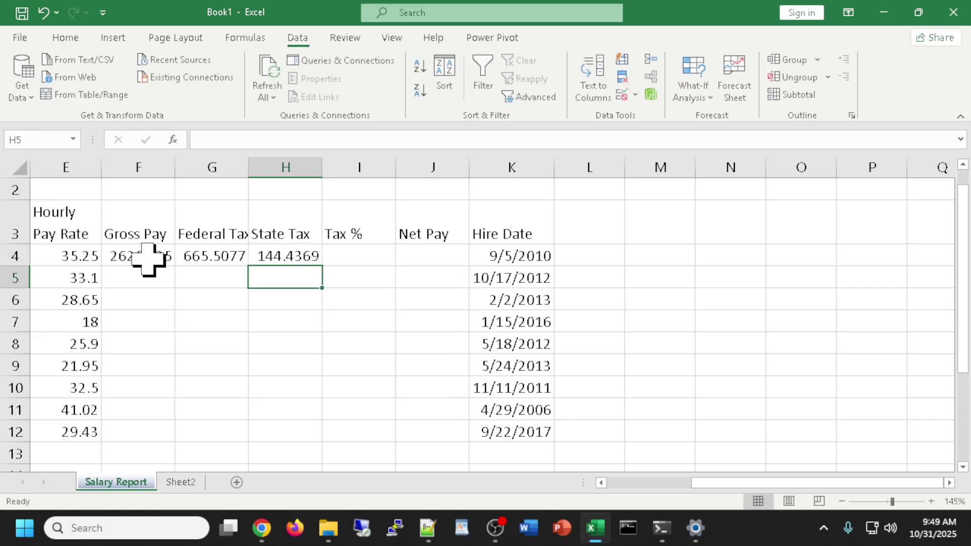
{"action": "left_click", "coordinate": [270, 255]}
{"action": "double_click", "coordinate": [271, 256]}
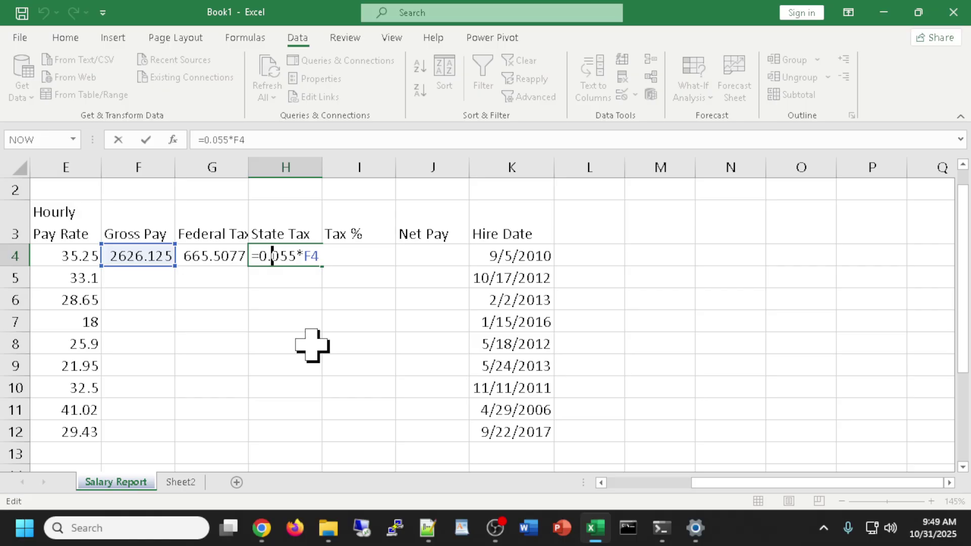
{"action": "key", "text": "Return"}
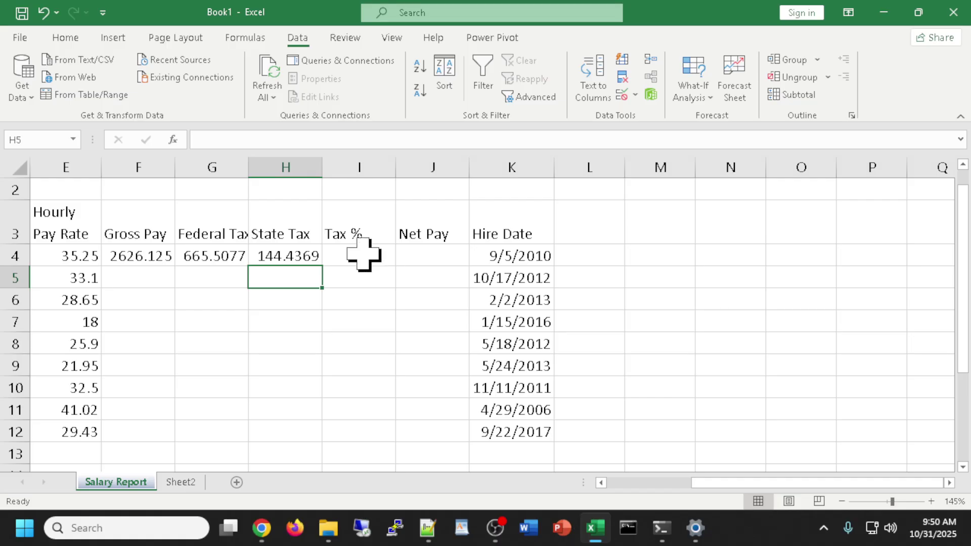
{"action": "left_click", "coordinate": [363, 254]}
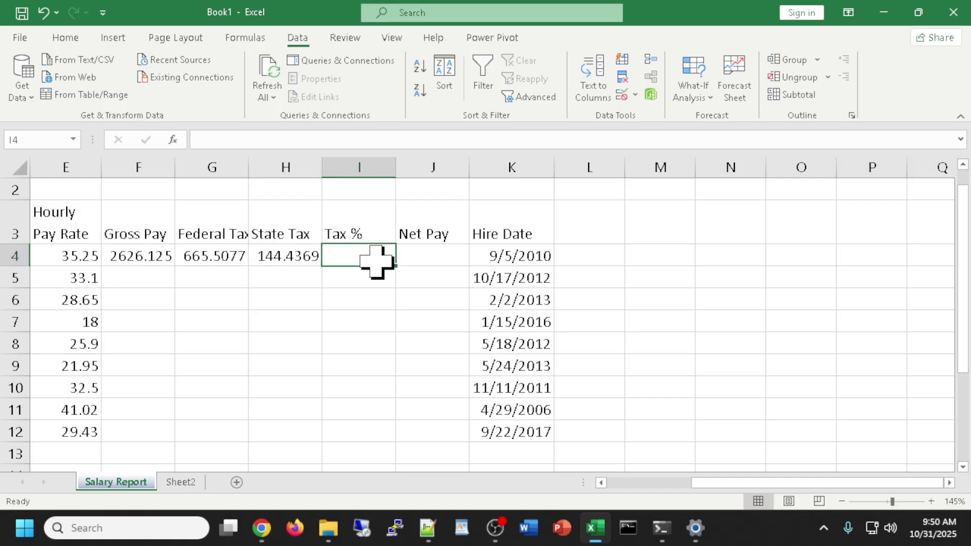
Enter =(G4+H4)/F4 in I4 for Tax %, giving 0.308418.
{"action": "type", "text": "=("}
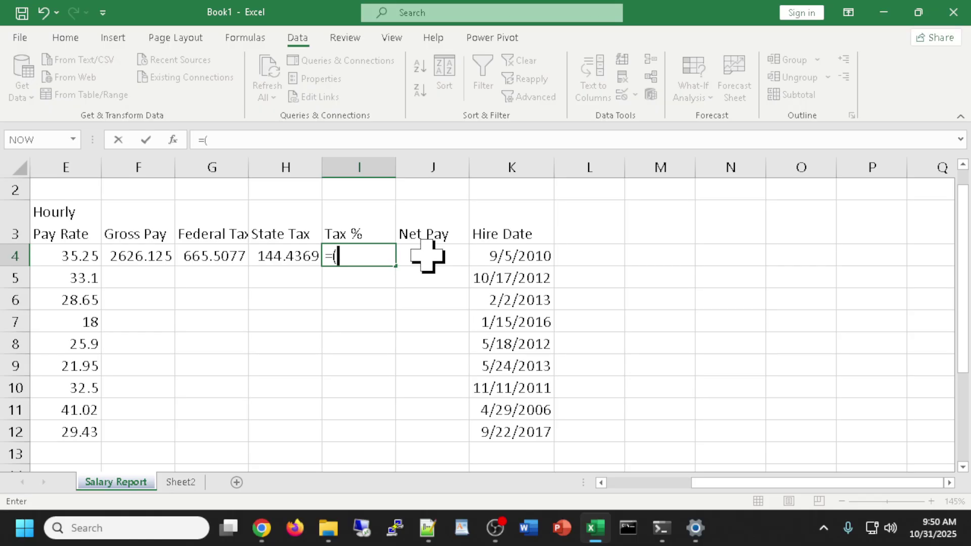
{"action": "left_click", "coordinate": [211, 254]}
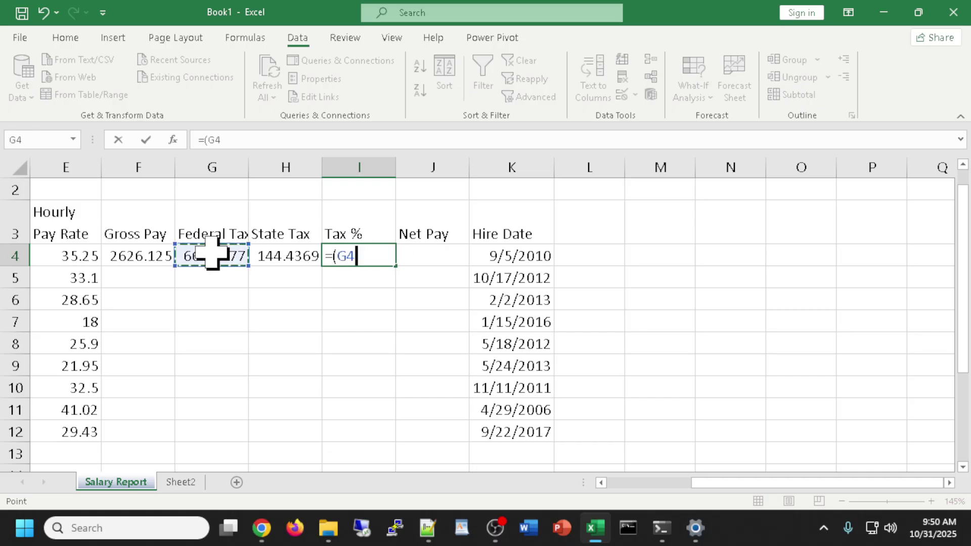
{"action": "type", "text": "+"}
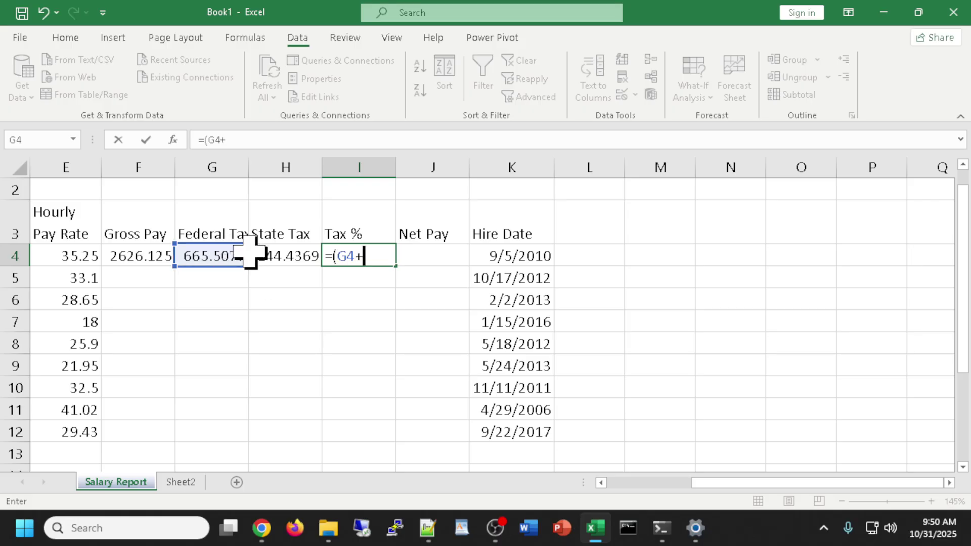
{"action": "left_click", "coordinate": [266, 253]}
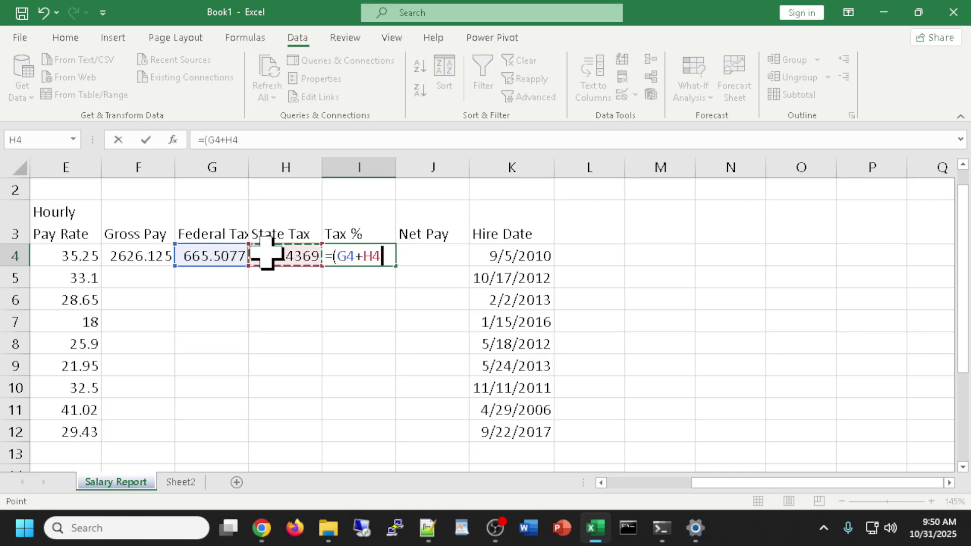
{"action": "type", "text": ")/"}
{"action": "left_click", "coordinate": [137, 256]}
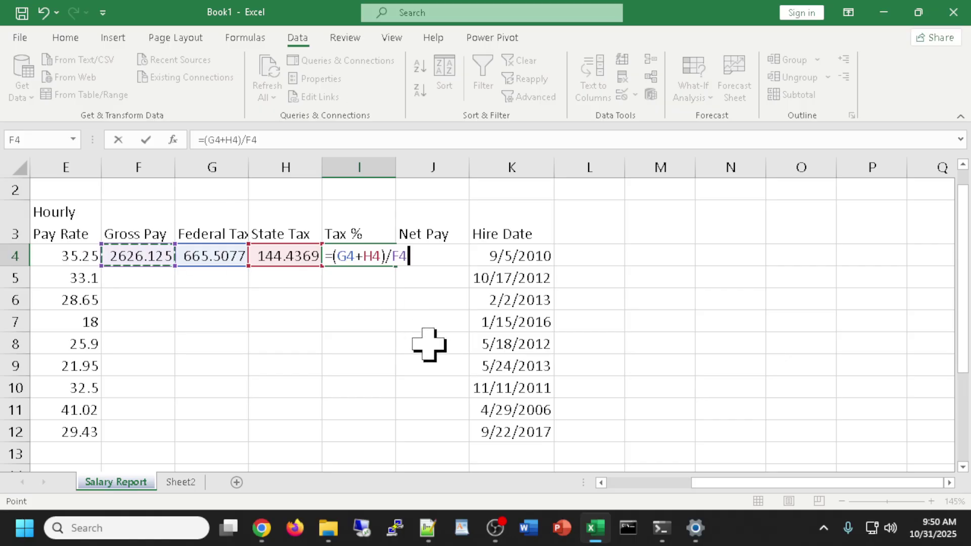
{"action": "key", "text": "Return"}
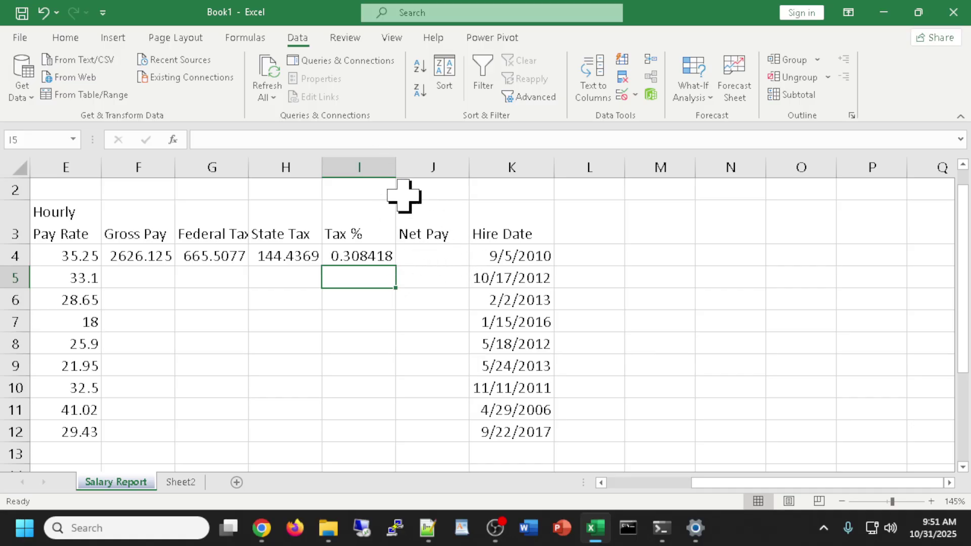
{"action": "left_click", "coordinate": [441, 255]}
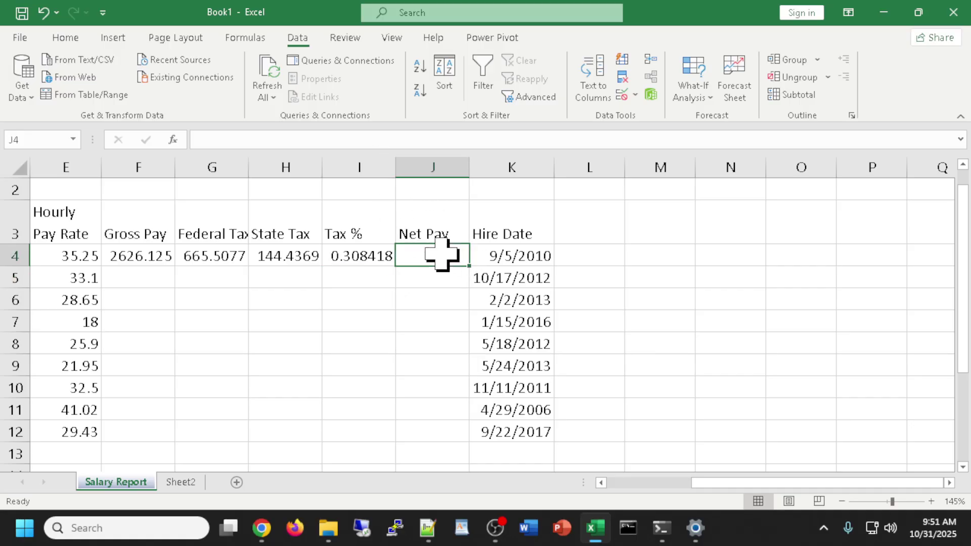
Enter =F4-G4-H4 in J4 for Net Pay, giving 1816.18.
{"action": "type", "text": "="}
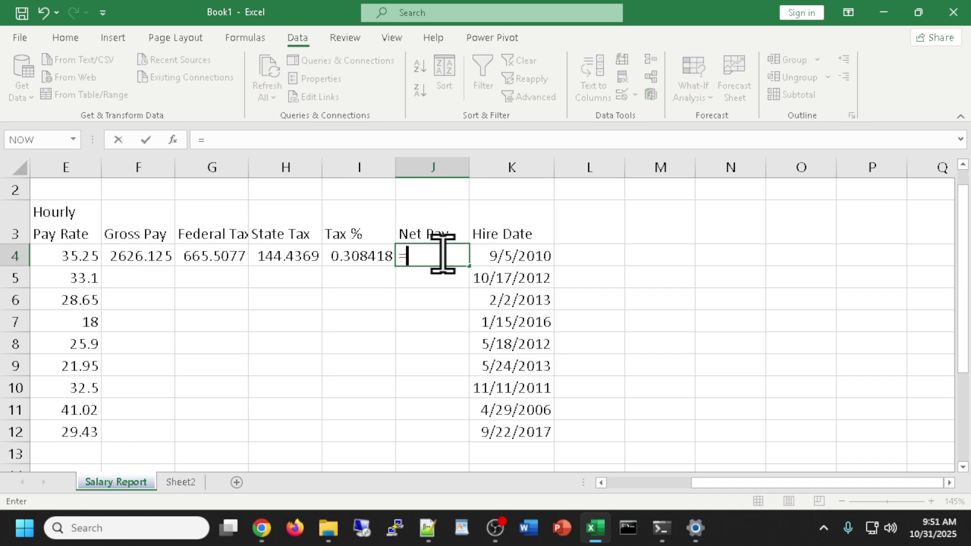
{"action": "left_click", "coordinate": [133, 257]}
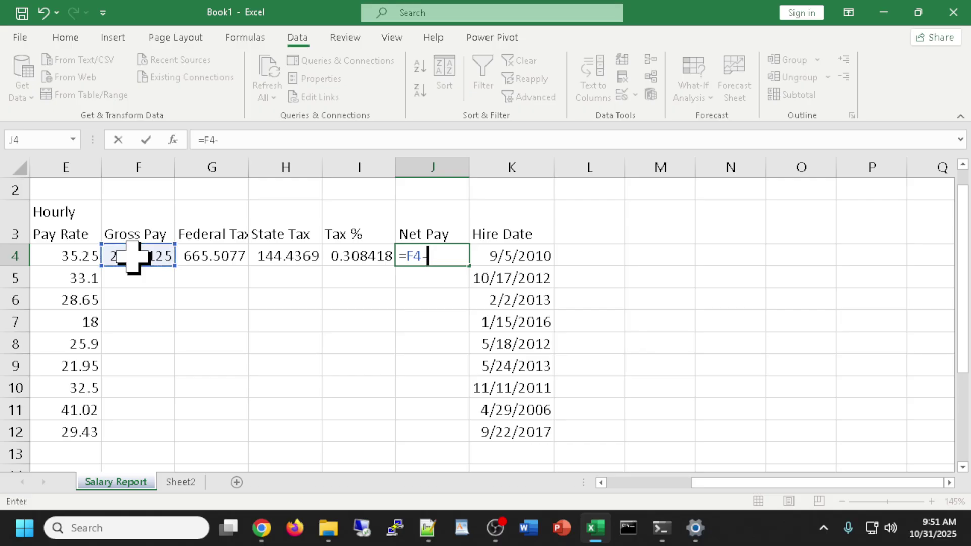
{"action": "type", "text": "-"}
{"action": "left_click", "coordinate": [212, 254]}
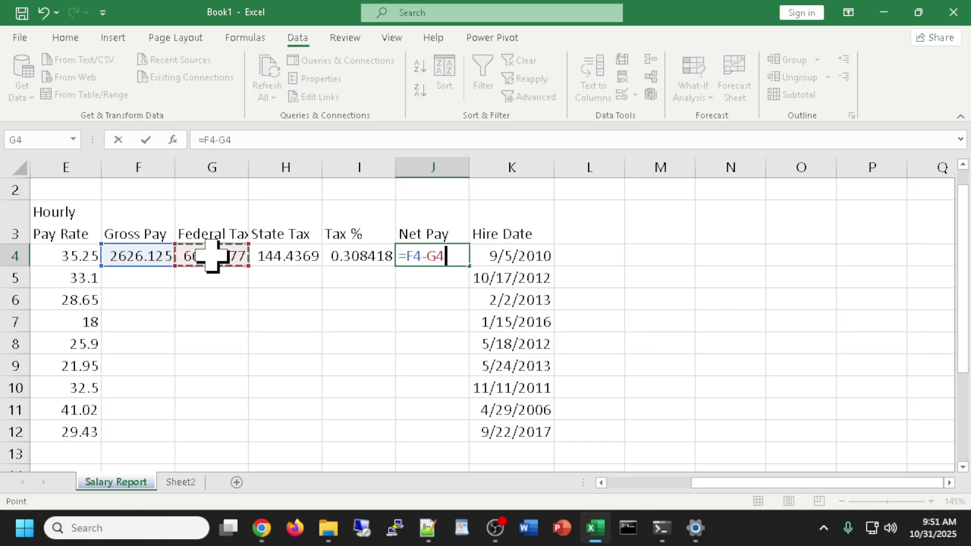
{"action": "type", "text": "-"}
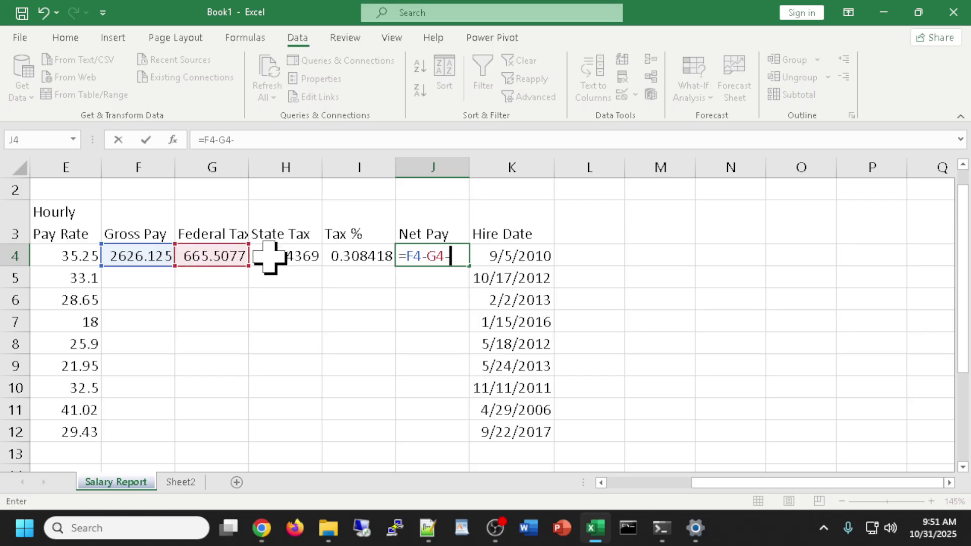
{"action": "left_click", "coordinate": [270, 256]}
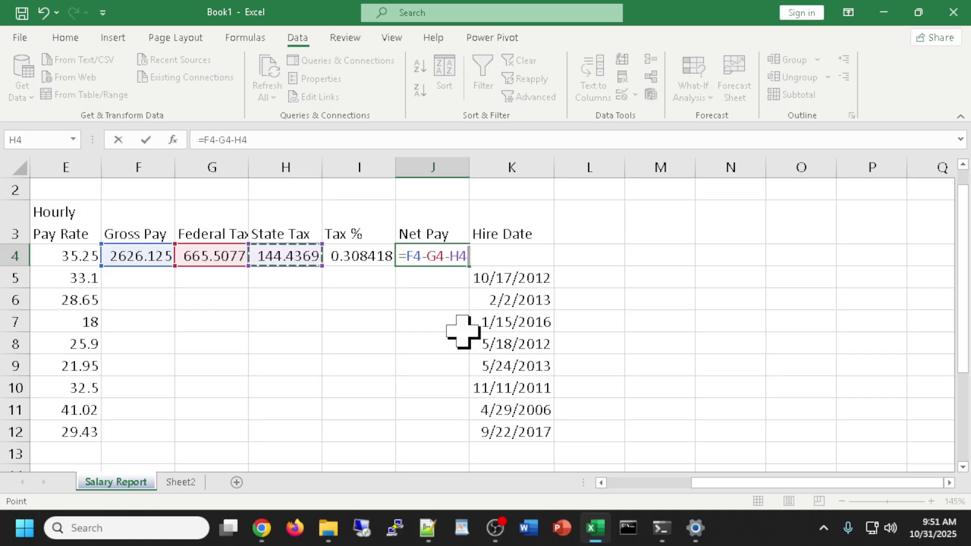
{"action": "key", "text": "Return"}
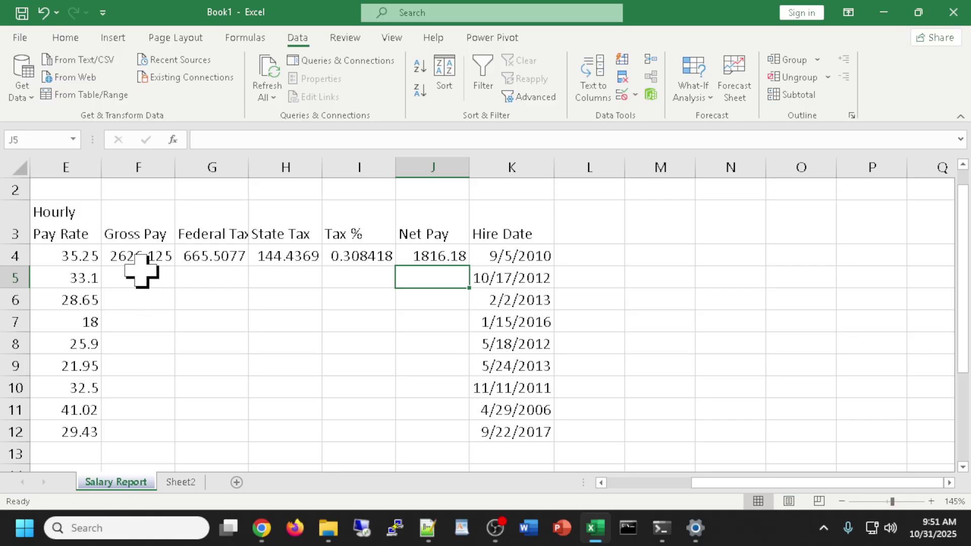
{"action": "left_click", "coordinate": [445, 255]}
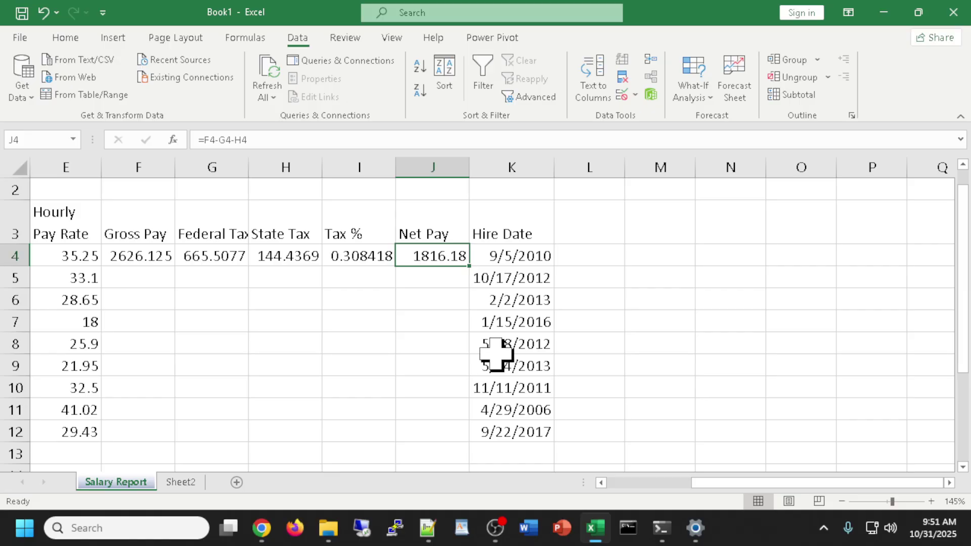
AutoFit column K so the Hire Date values show in place of ####.
{"action": "scroll", "coordinate": [552, 299], "scroll_direction": "down", "scroll_amount": 1}
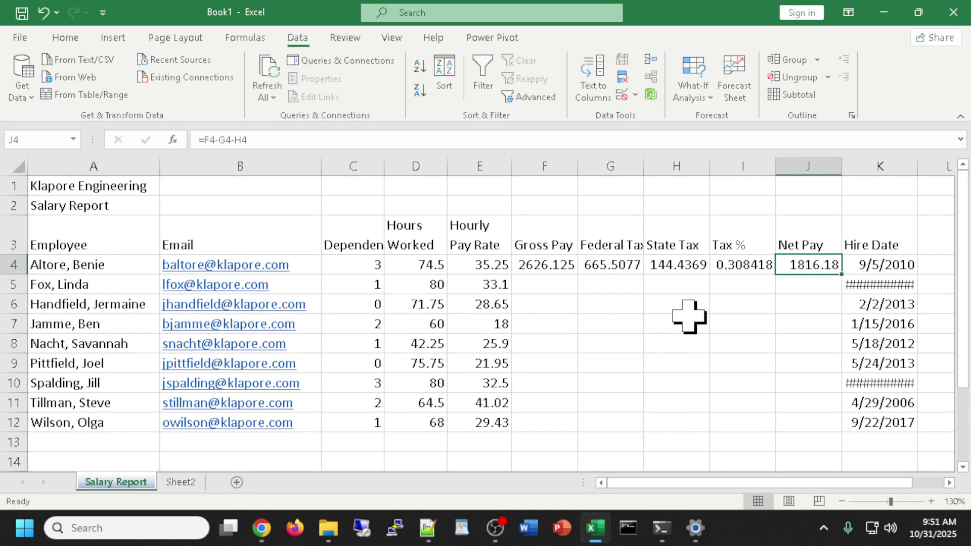
{"action": "left_click", "coordinate": [720, 339]}
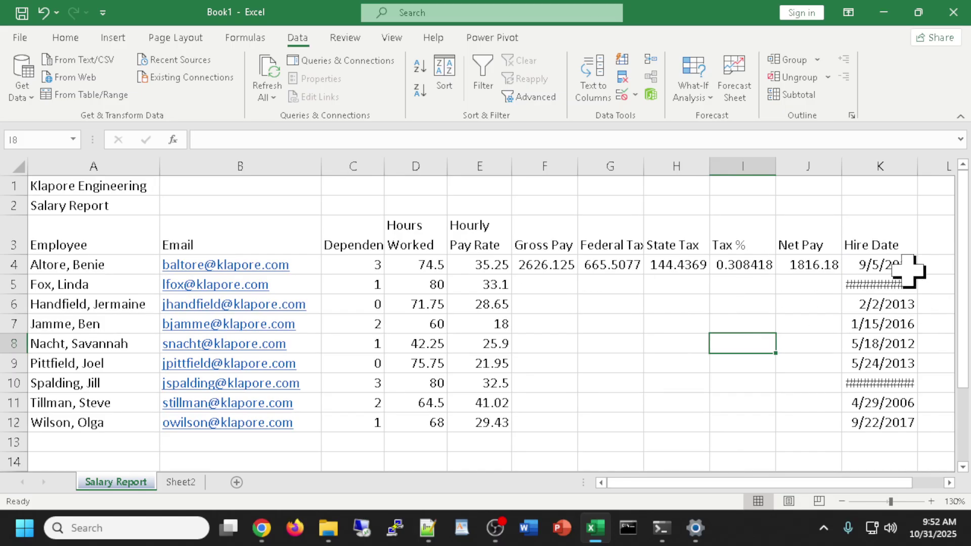
{"action": "double_click", "coordinate": [919, 166]}
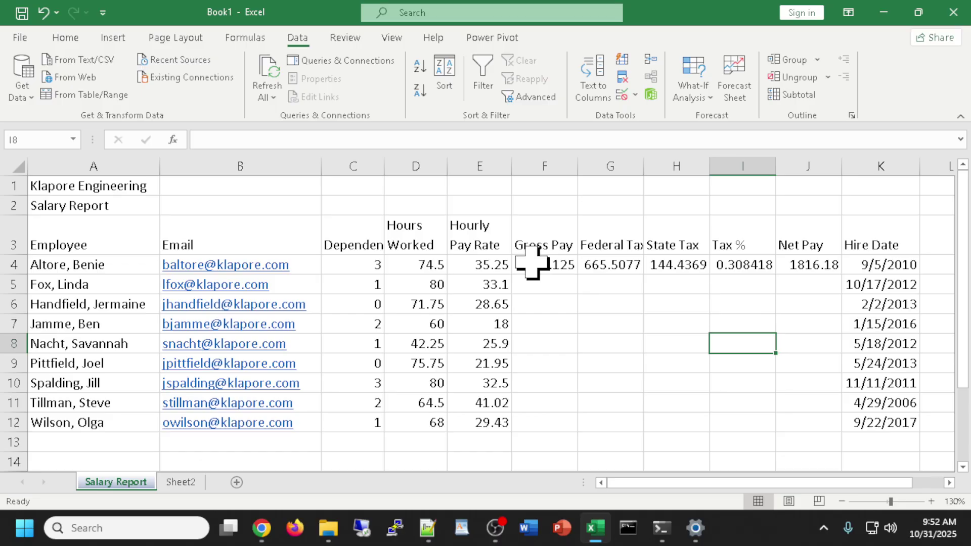
Fill the F4:J4 pay formulas down to row 12 for all nine employees.
{"action": "left_click_drag", "start_coordinate": [535, 263], "coordinate": [792, 266]}
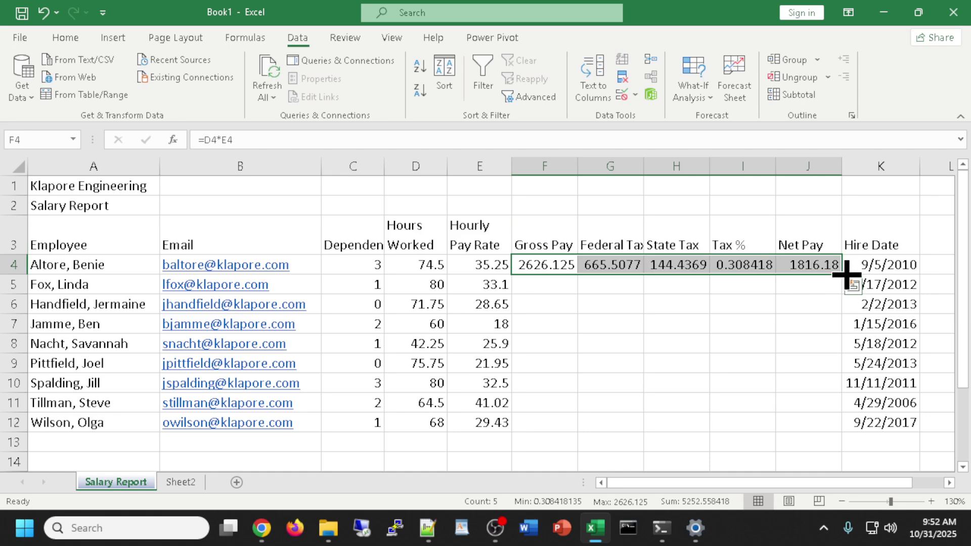
{"action": "left_click_drag", "start_coordinate": [841, 276], "coordinate": [841, 443]}
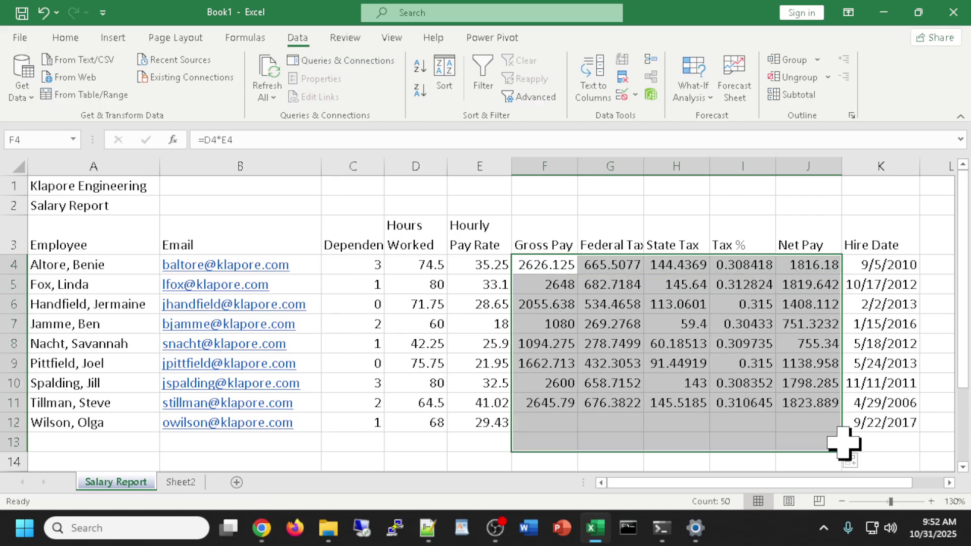
{"action": "key", "text": "ctrl+z"}
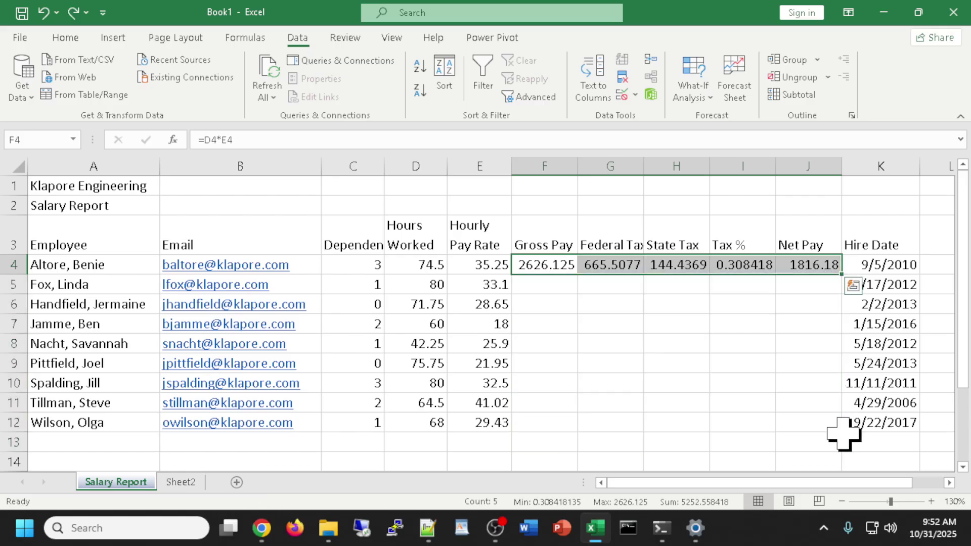
{"action": "left_click_drag", "start_coordinate": [843, 276], "coordinate": [834, 441]}
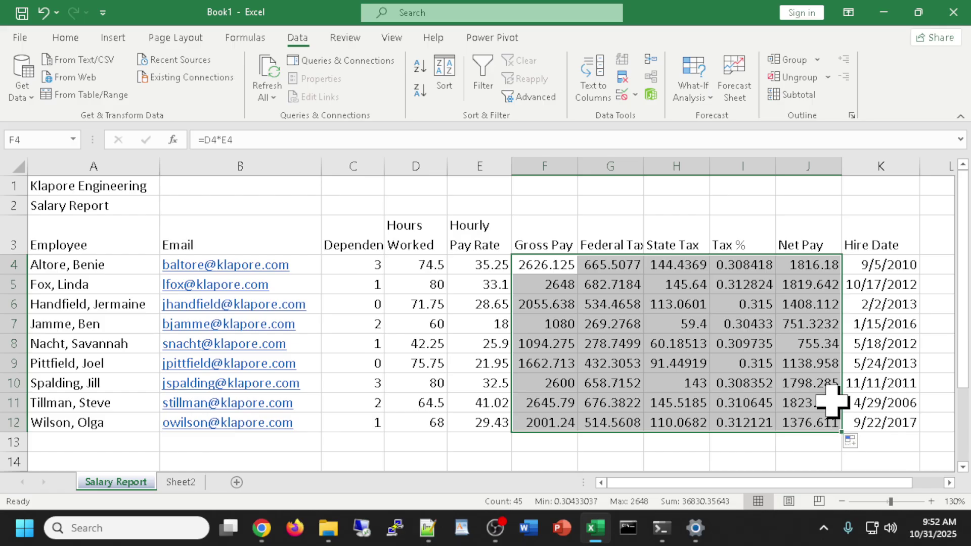
{"action": "left_click", "coordinate": [661, 456]}
{"action": "left_click", "coordinate": [559, 270]}
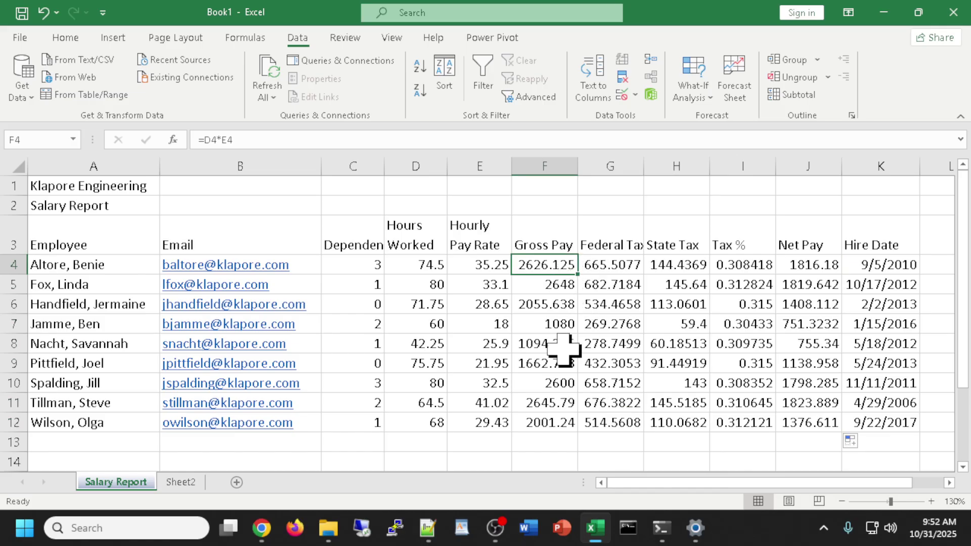
{"action": "left_click_drag", "start_coordinate": [548, 262], "coordinate": [812, 264]}
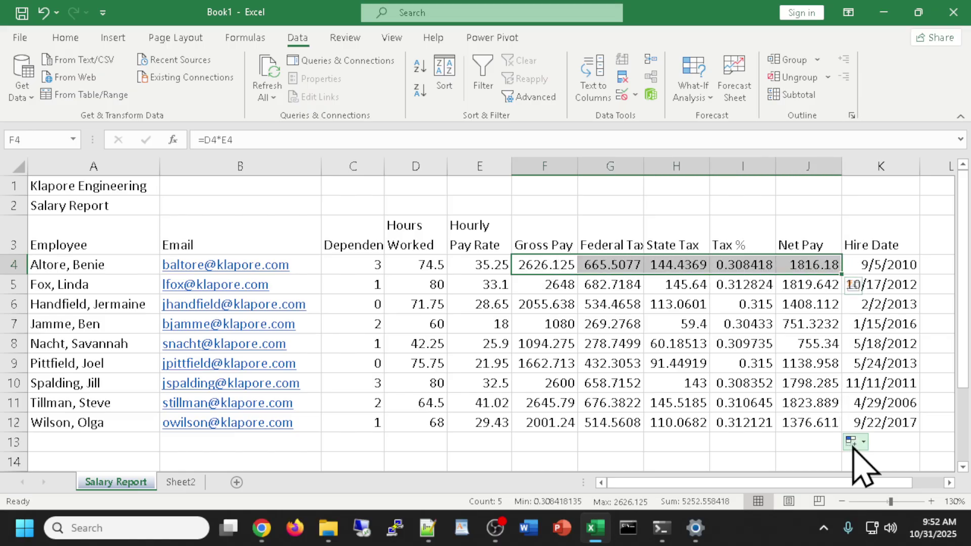
{"action": "left_click", "coordinate": [749, 443]}
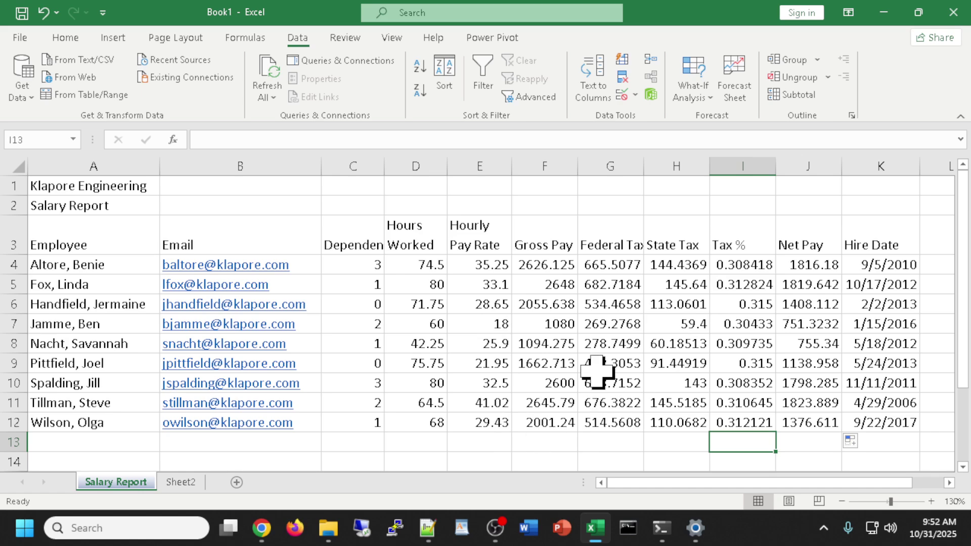
{"action": "scroll", "coordinate": [465, 374], "scroll_direction": "down", "scroll_amount": 1}
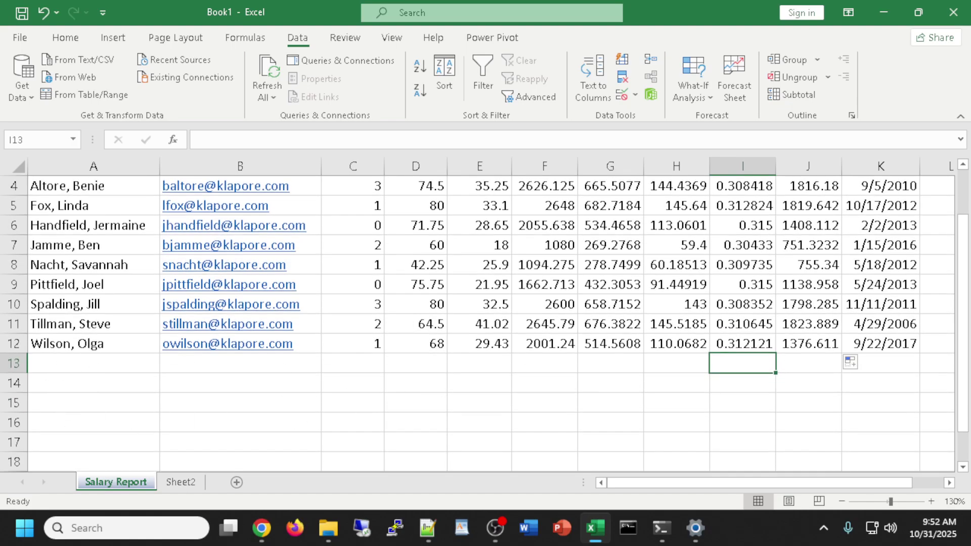
Enter the labels Totals, Highest, Lowest and Average in A13 through A16.
{"action": "key", "text": "alt+Tab"}
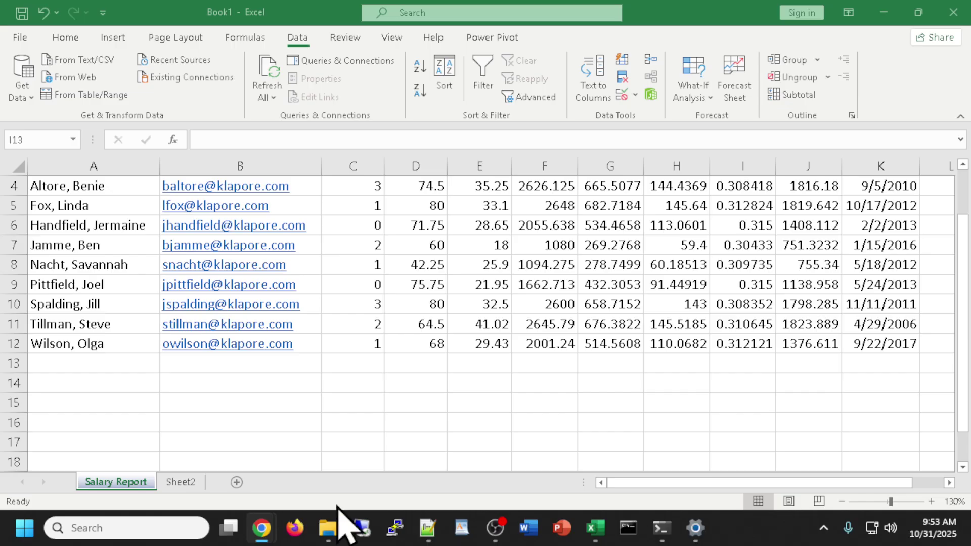
{"action": "left_click", "coordinate": [84, 373]}
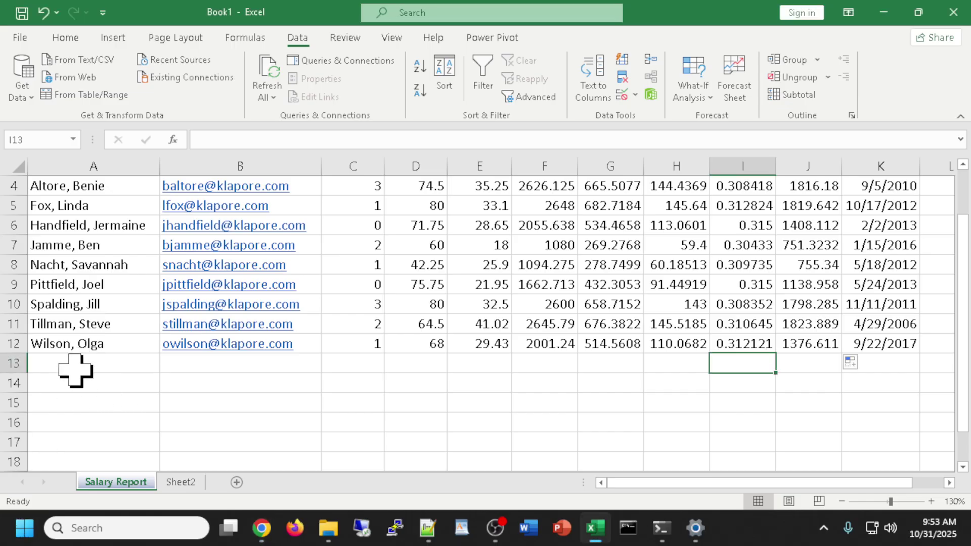
{"action": "left_click", "coordinate": [75, 371]}
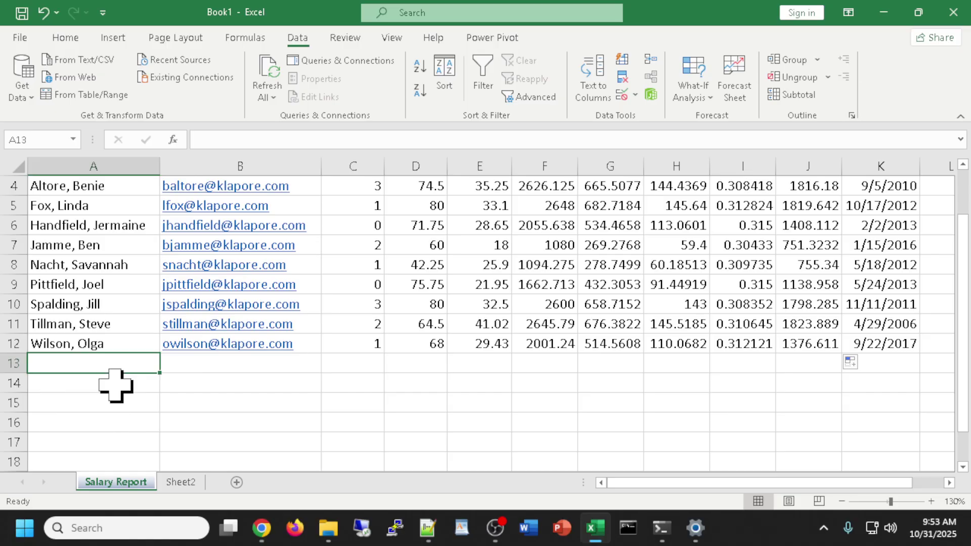
{"action": "type", "text": "Total"}
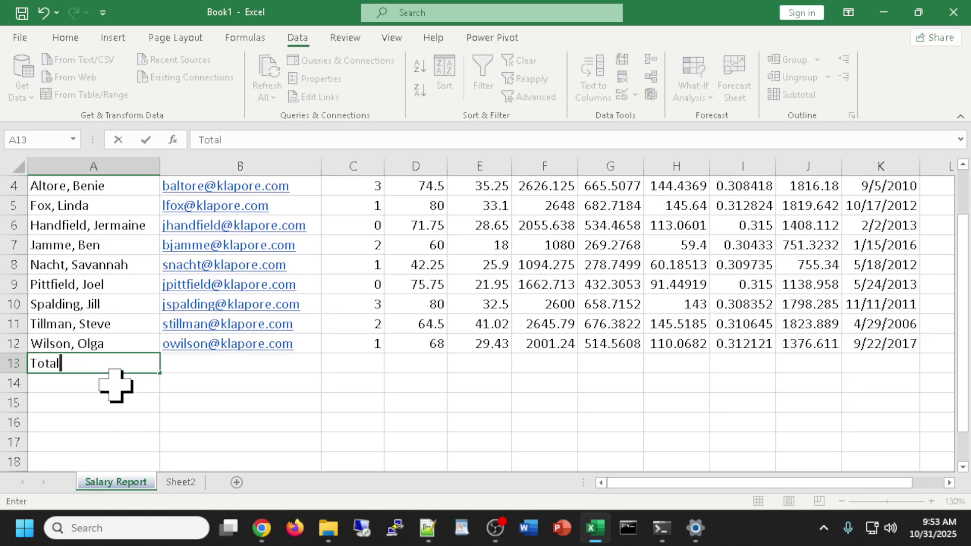
{"action": "type", "text": "s"}
{"action": "key", "text": "Return"}
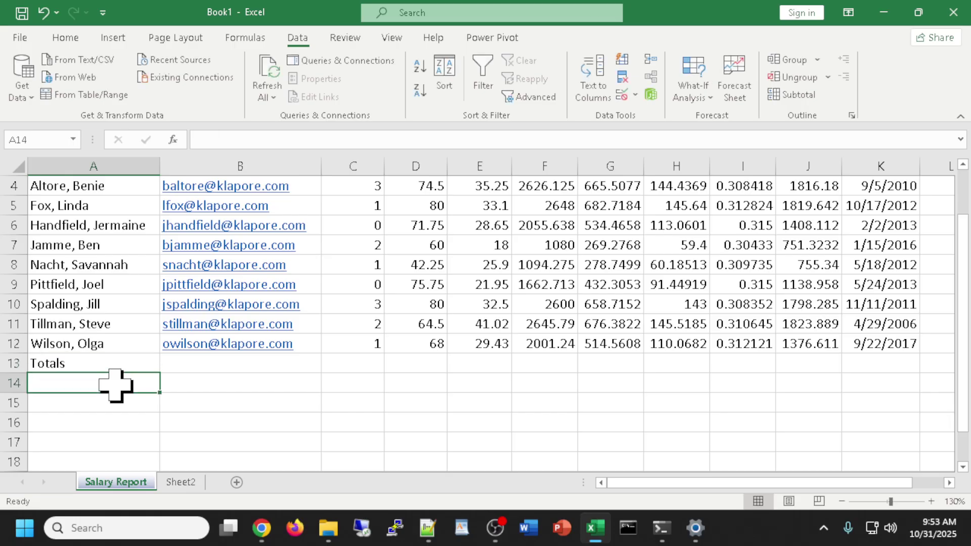
{"action": "type", "text": "High"}
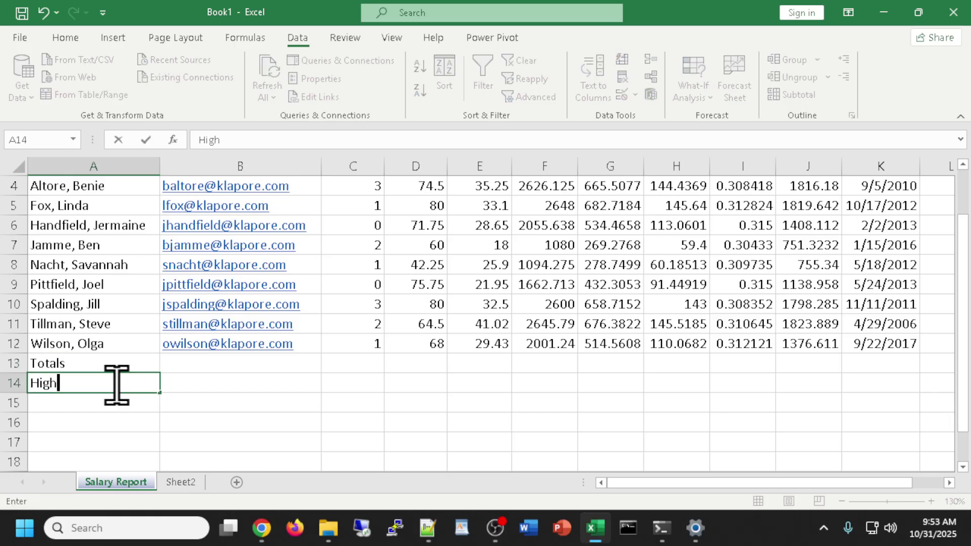
{"action": "type", "text": "est"}
{"action": "key", "text": "Return"}
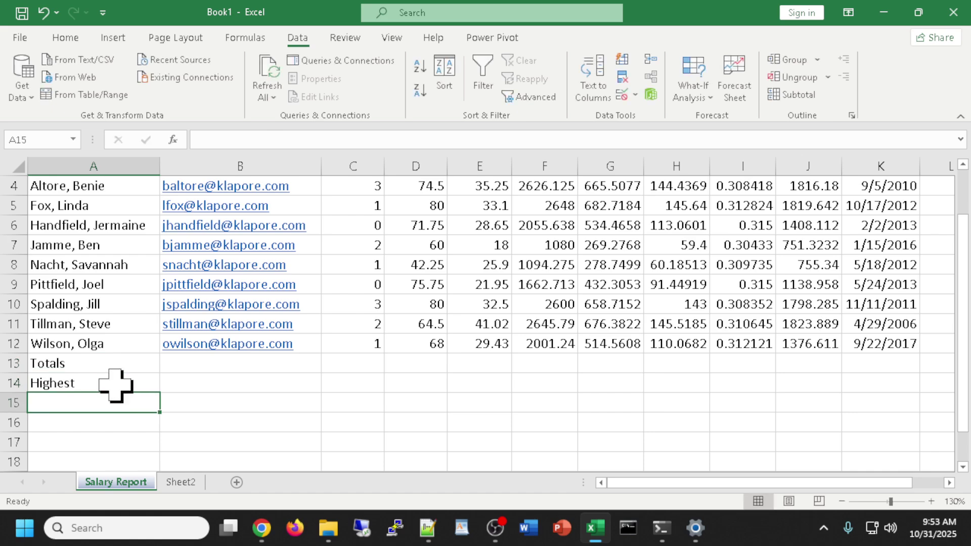
{"action": "type", "text": "Lowest"}
{"action": "key", "text": "Return"}
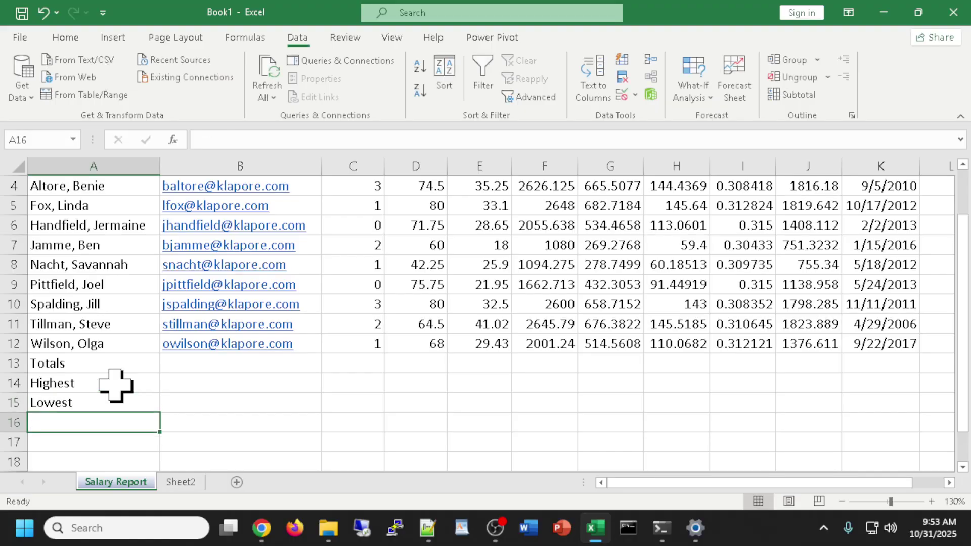
{"action": "type", "text": "Average"}
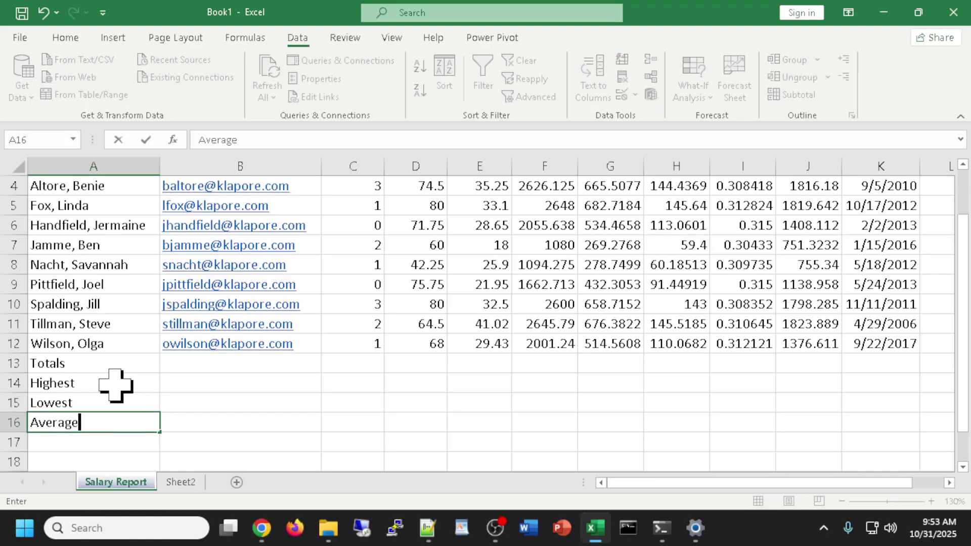
{"action": "key", "text": "Return"}
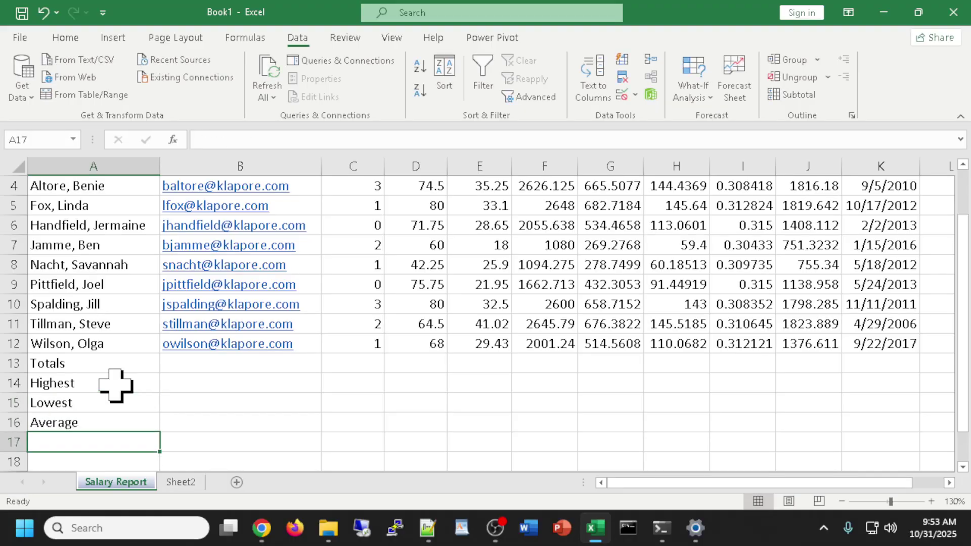
{"action": "left_click", "coordinate": [218, 364]}
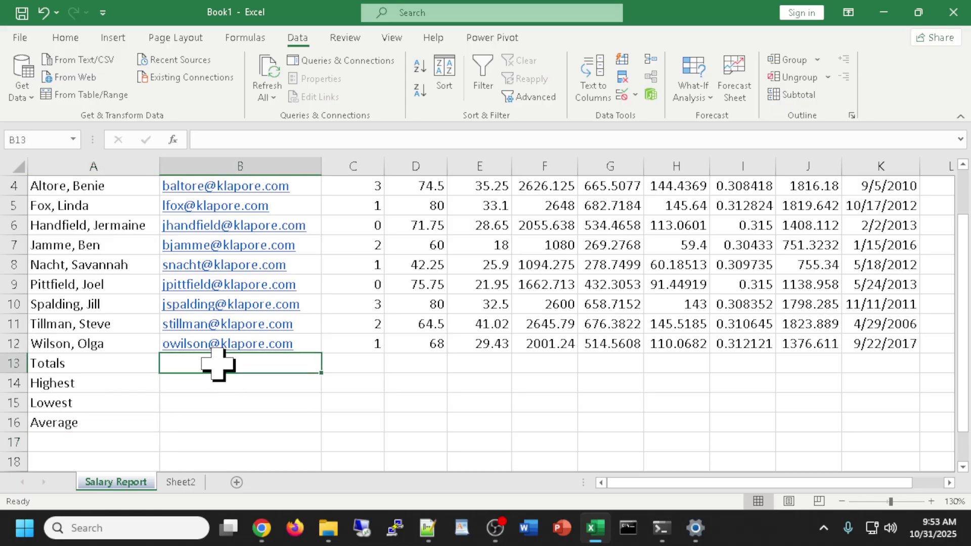
AutoSum the Hours Worked column in D13 to get 616.75.
{"action": "left_click", "coordinate": [369, 369]}
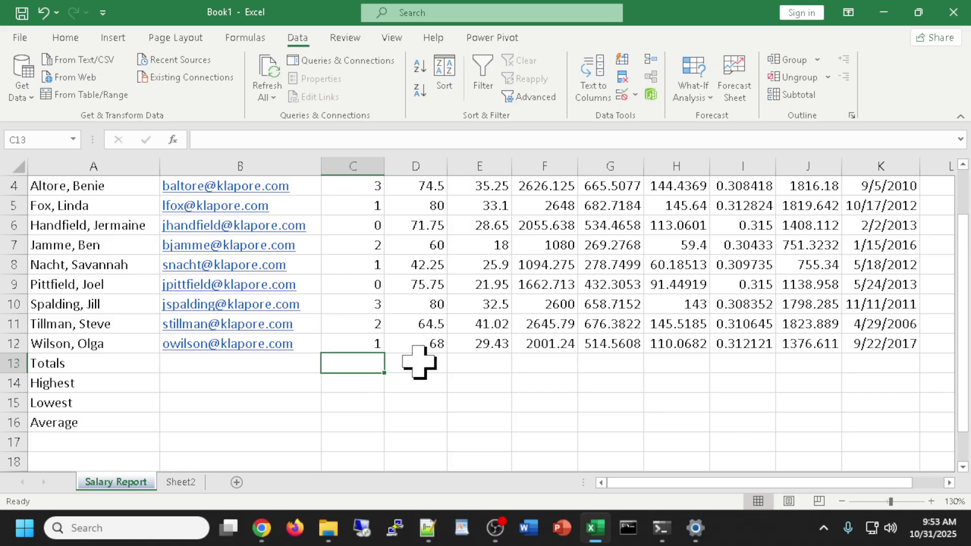
{"action": "left_click", "coordinate": [419, 362]}
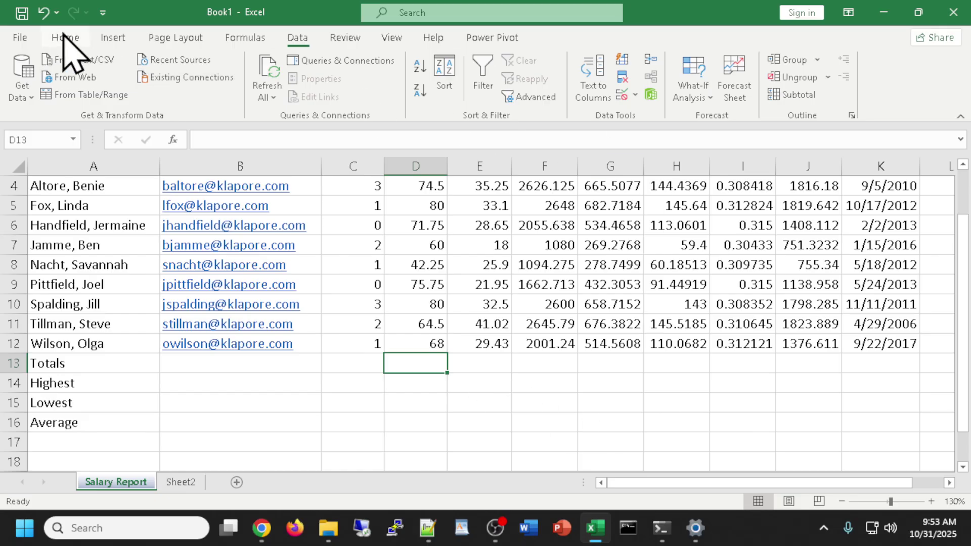
{"action": "left_click", "coordinate": [65, 38]}
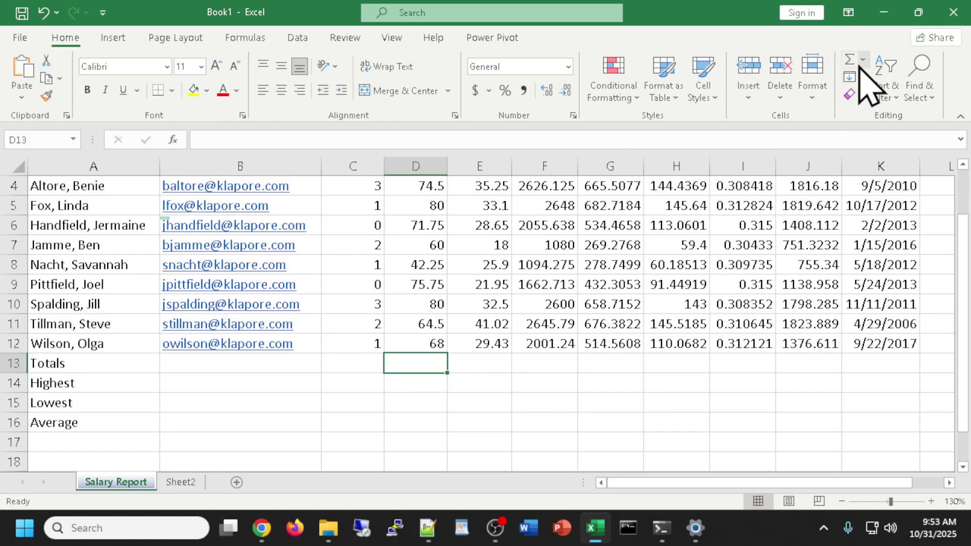
{"action": "left_click", "coordinate": [852, 60]}
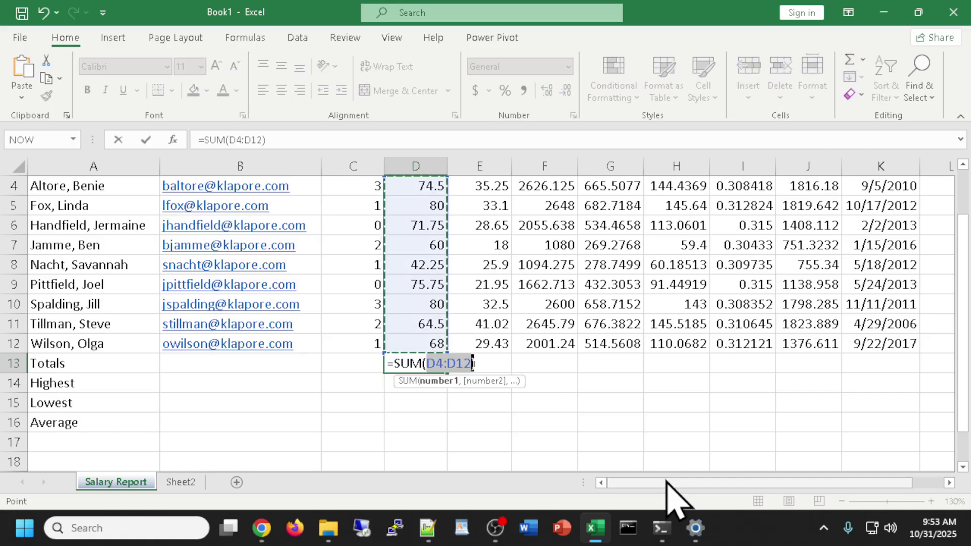
{"action": "scroll", "coordinate": [676, 439], "scroll_direction": "up", "scroll_amount": 1}
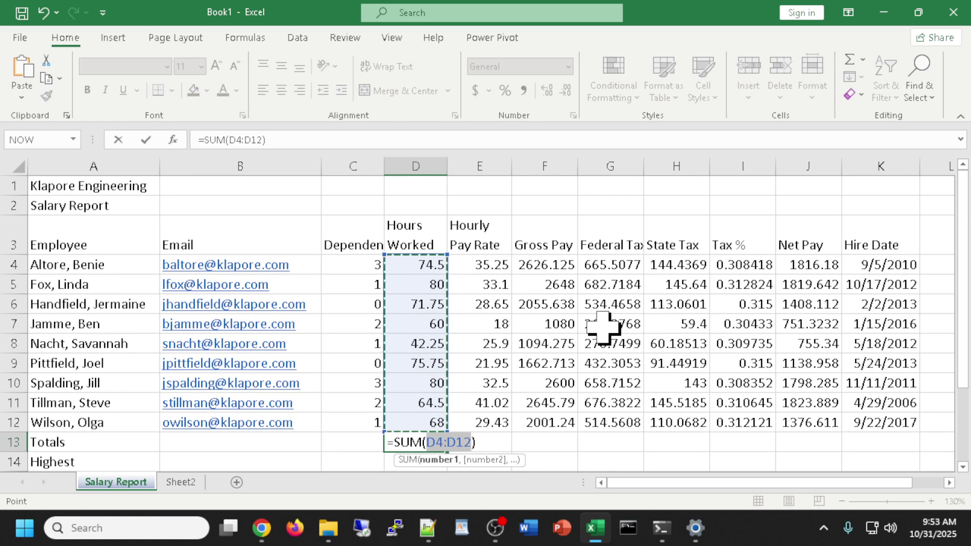
{"action": "key", "text": "Return"}
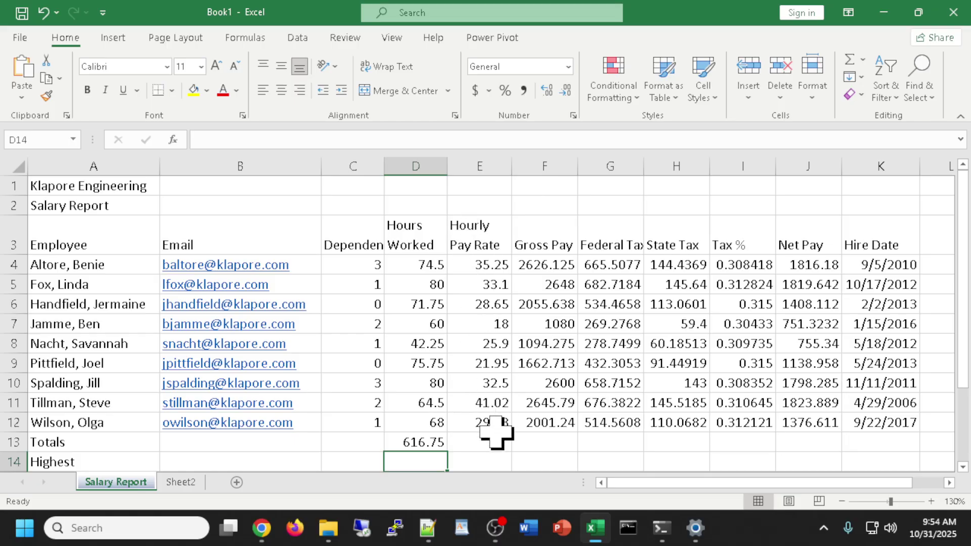
AutoSum Gross Pay in F13, then undo the totals entries.
{"action": "left_click", "coordinate": [541, 444]}
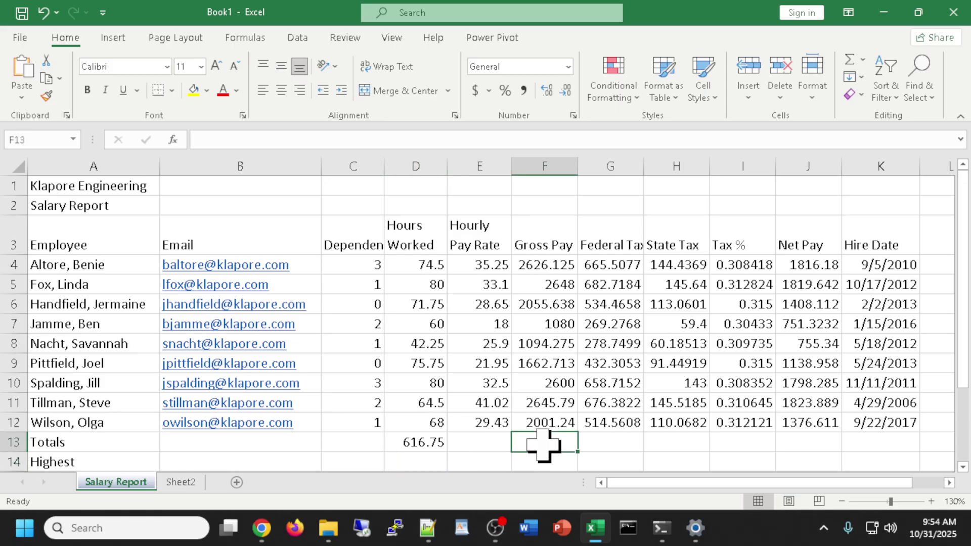
{"action": "left_click", "coordinate": [849, 60]}
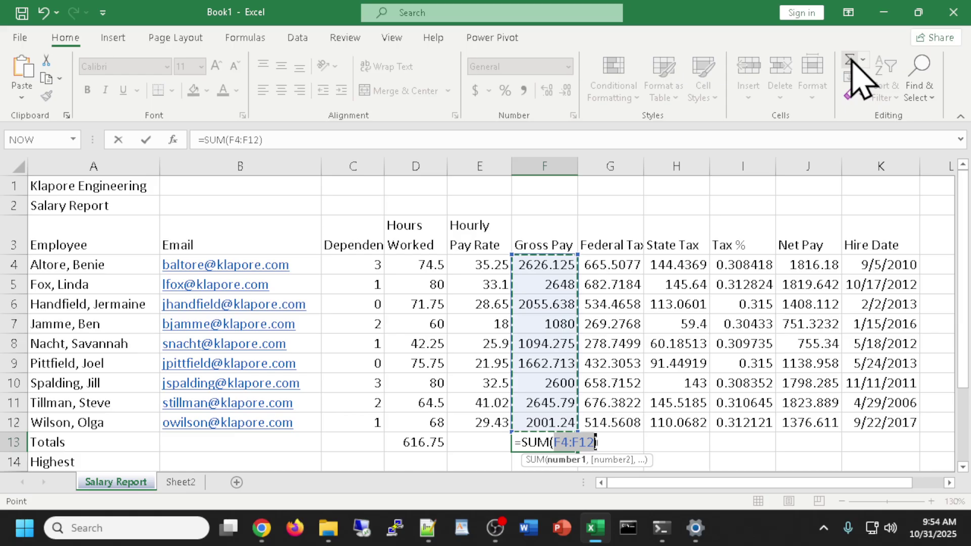
{"action": "key", "text": "Return"}
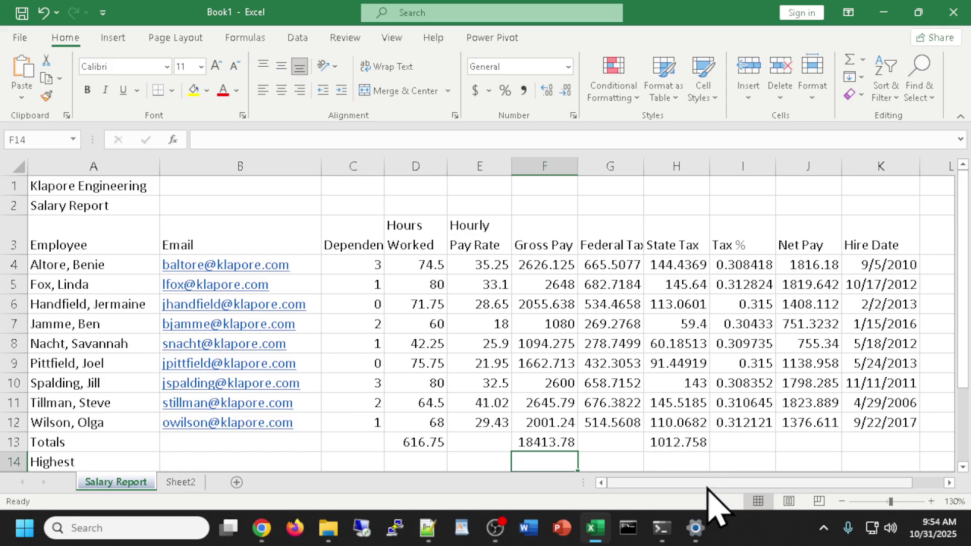
{"action": "left_click", "coordinate": [678, 443]}
{"action": "left_click", "coordinate": [611, 462]}
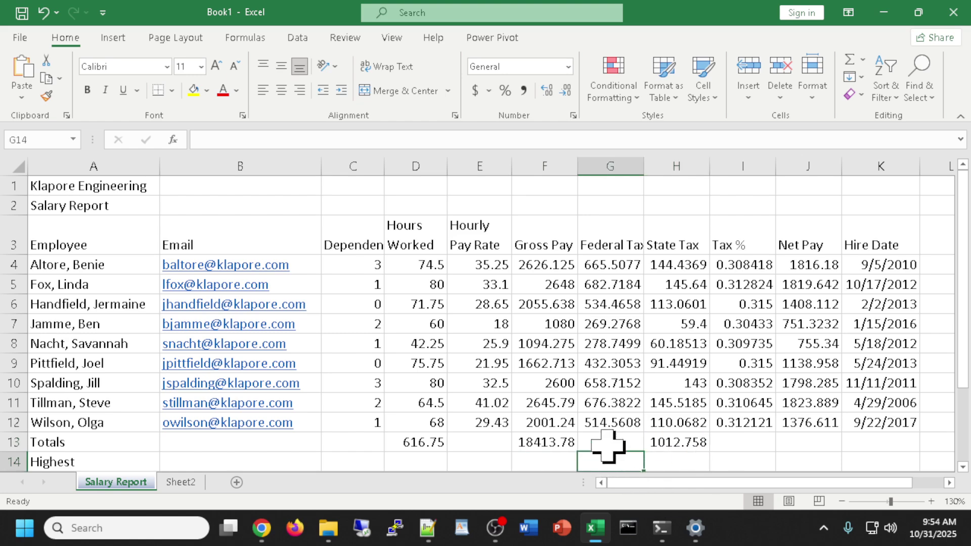
{"action": "left_click", "coordinate": [608, 442]}
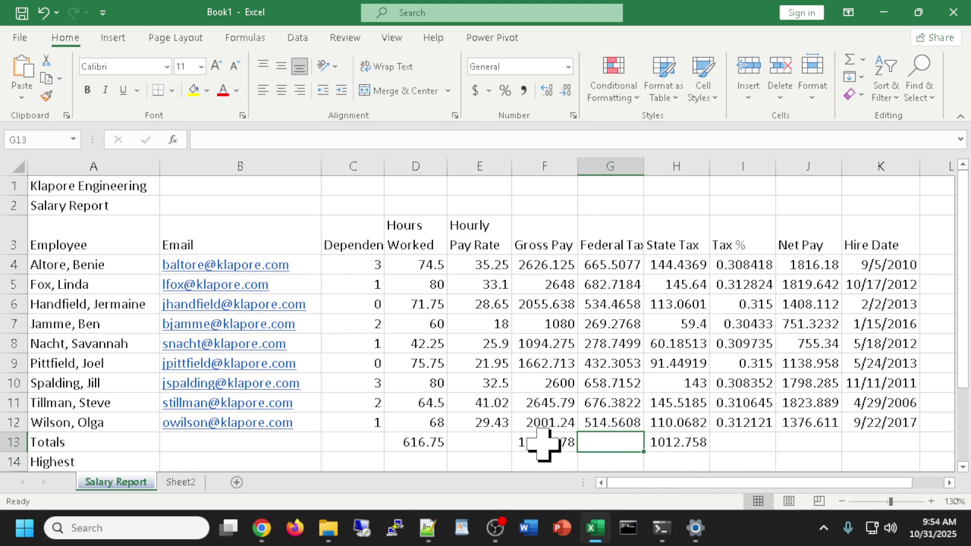
{"action": "key", "text": "ctrl+z"}
{"action": "key", "text": "ctrl+z"}
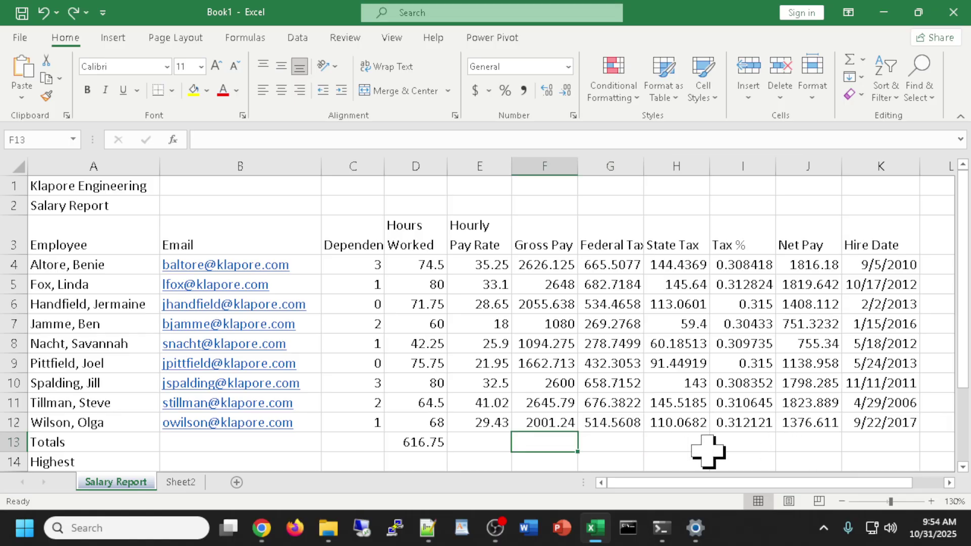
AutoSum F13:J13 and check the Federal Tax and State Tax total formulas.
{"action": "left_click_drag", "start_coordinate": [535, 439], "coordinate": [804, 442]}
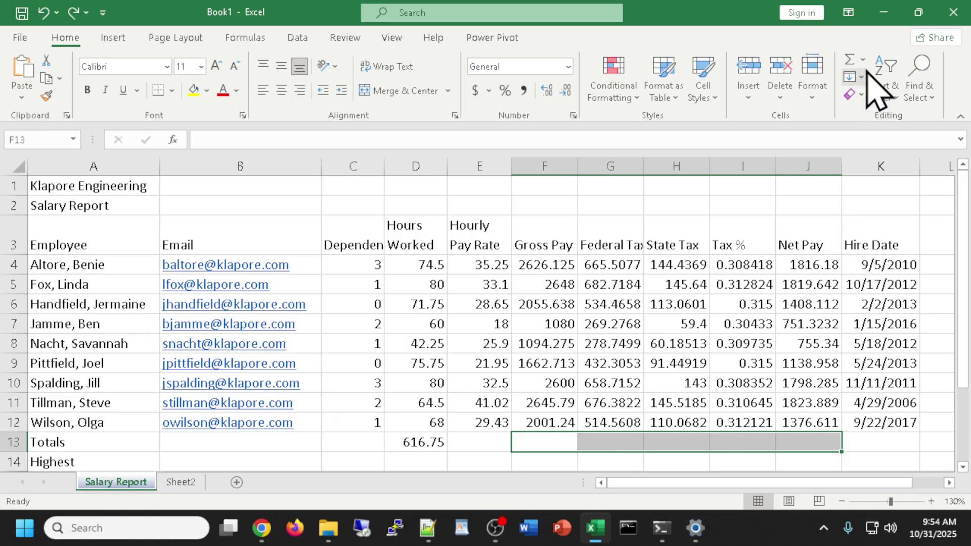
{"action": "left_click", "coordinate": [849, 59]}
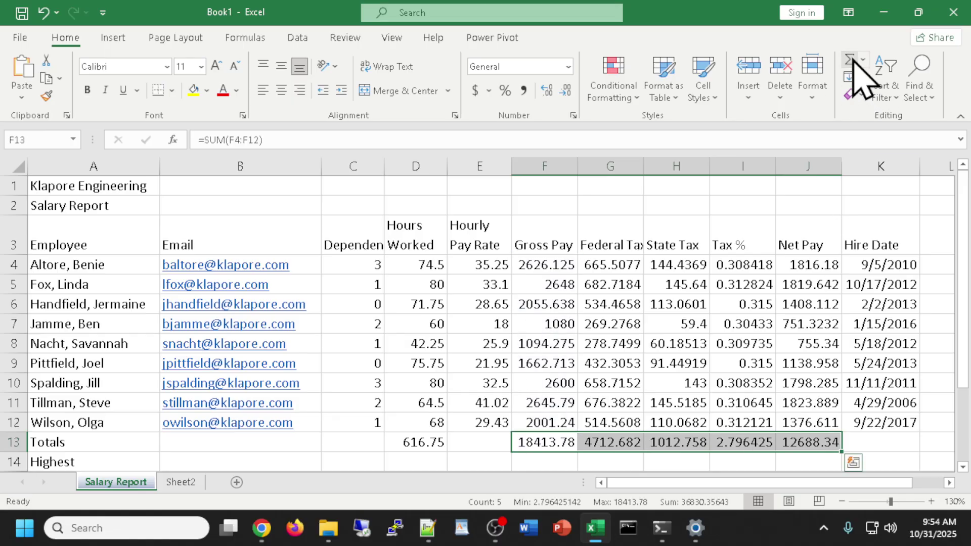
{"action": "double_click", "coordinate": [622, 441]}
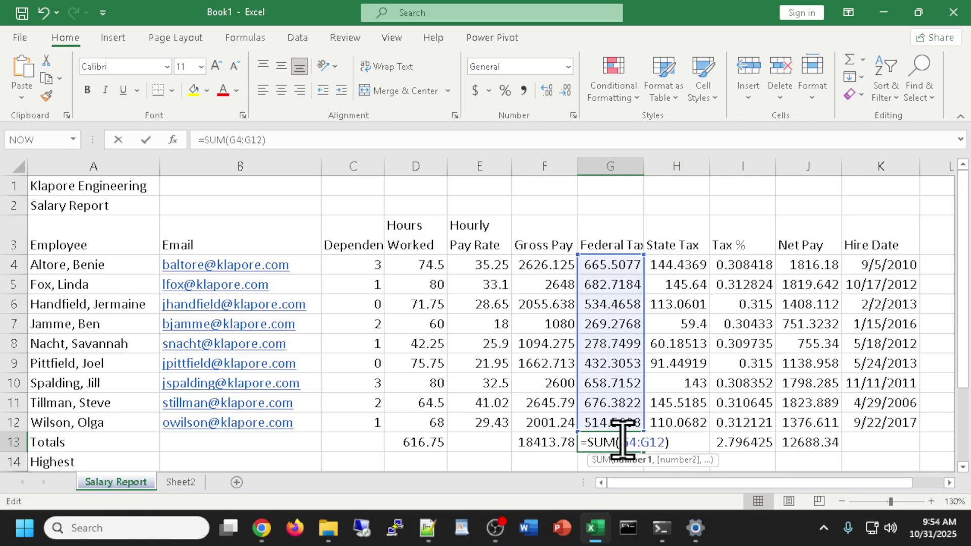
{"action": "left_click", "coordinate": [693, 442]}
{"action": "double_click", "coordinate": [693, 442]}
{"action": "key", "text": "Escape"}
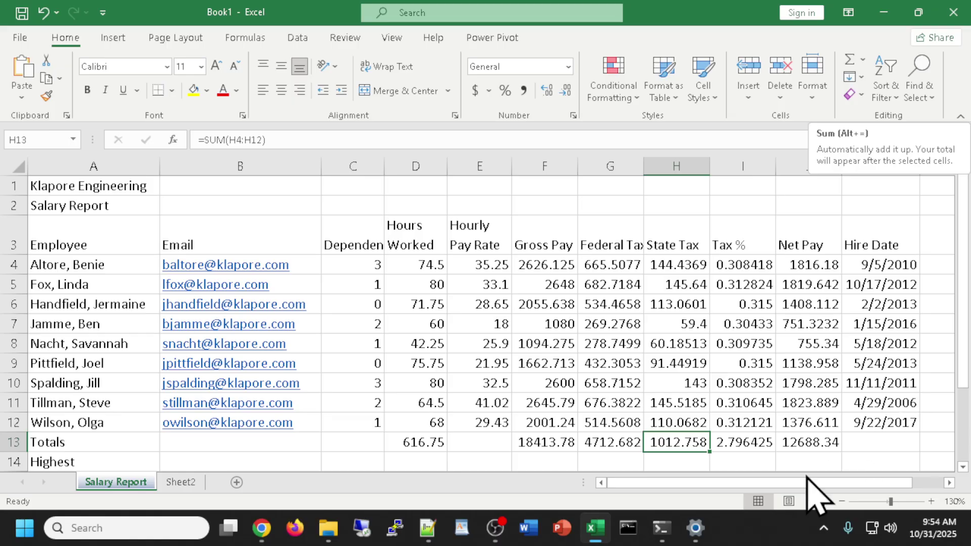
Delete the Tax % total in I13 so it stays blank.
{"action": "left_click", "coordinate": [752, 444]}
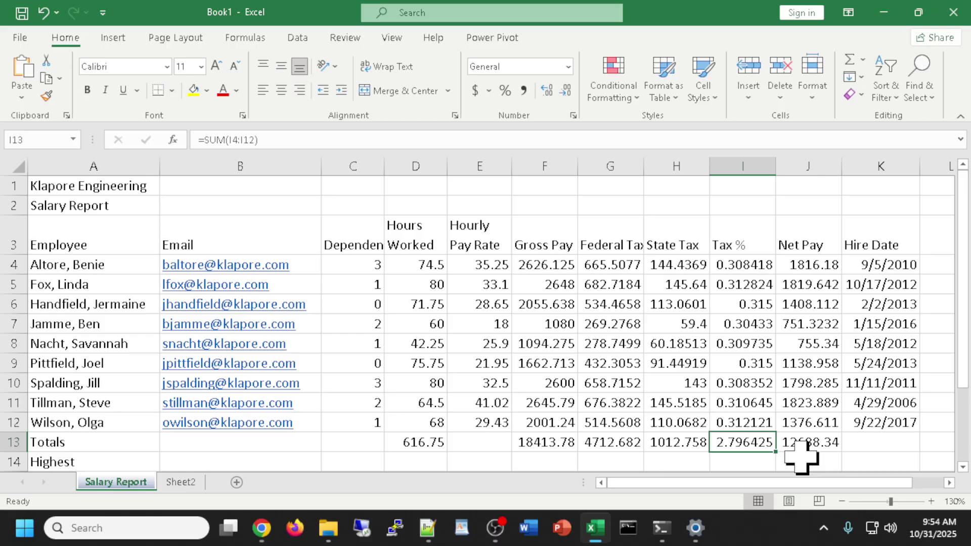
{"action": "key", "text": "Delete"}
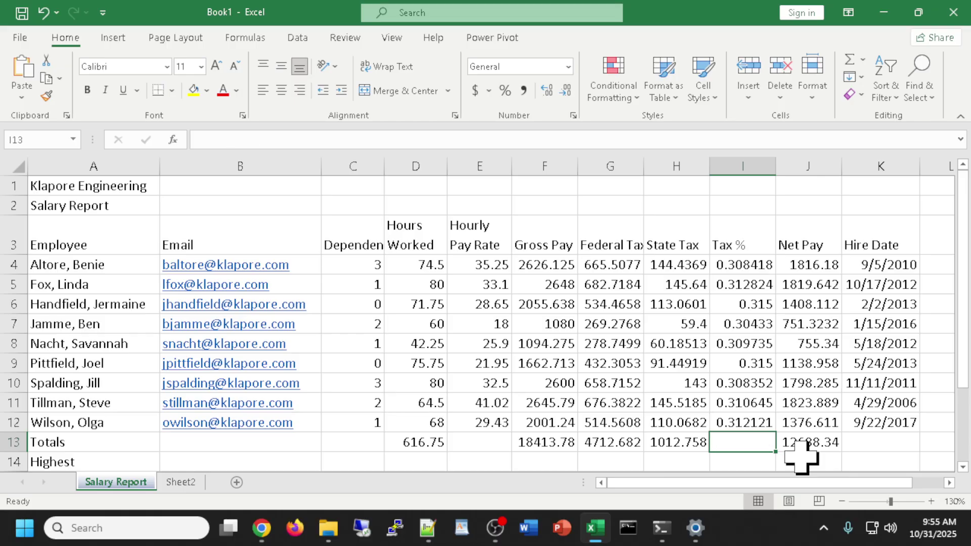
{"action": "scroll", "coordinate": [736, 427], "scroll_direction": "down", "scroll_amount": 1}
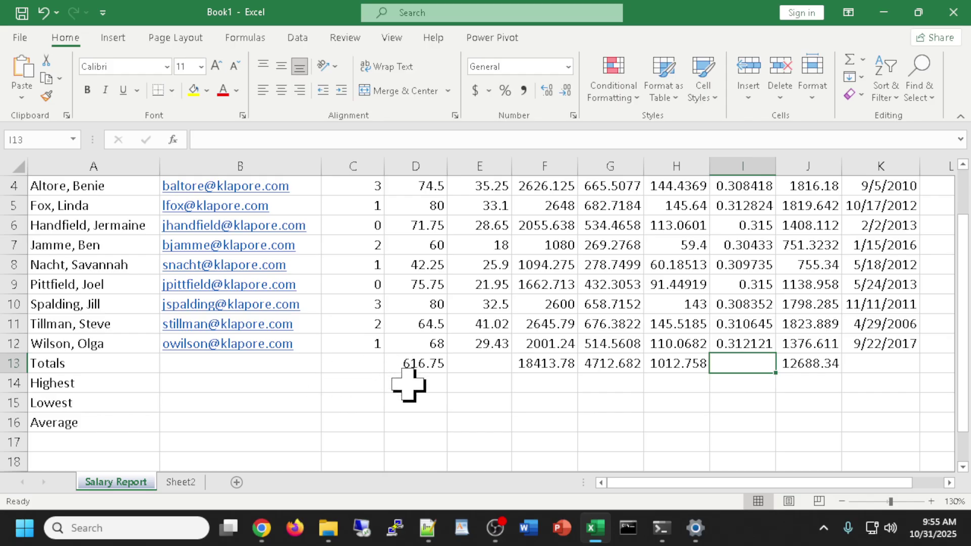
Enter =MAX(C4:C12) in C14 for the highest Dependents value.
{"action": "left_click", "coordinate": [365, 384]}
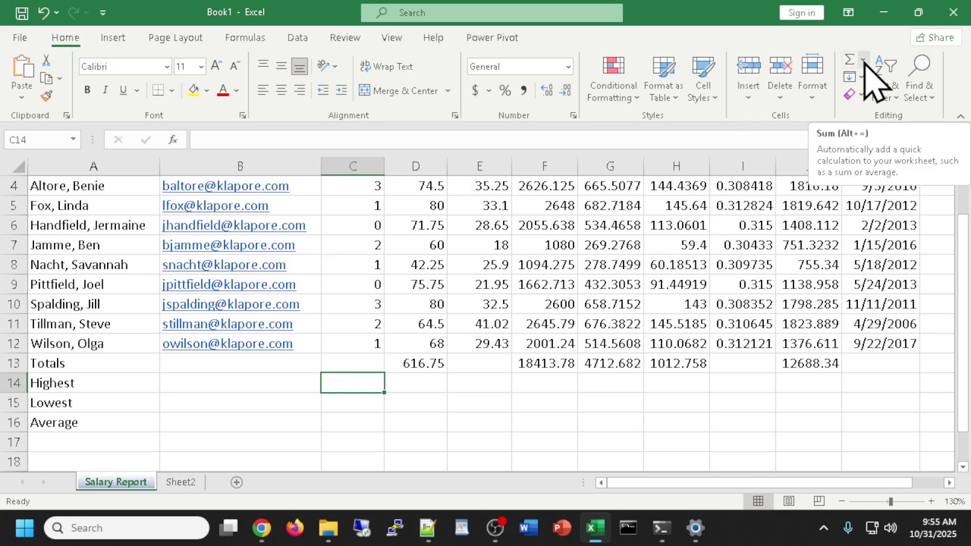
{"action": "left_click", "coordinate": [863, 61]}
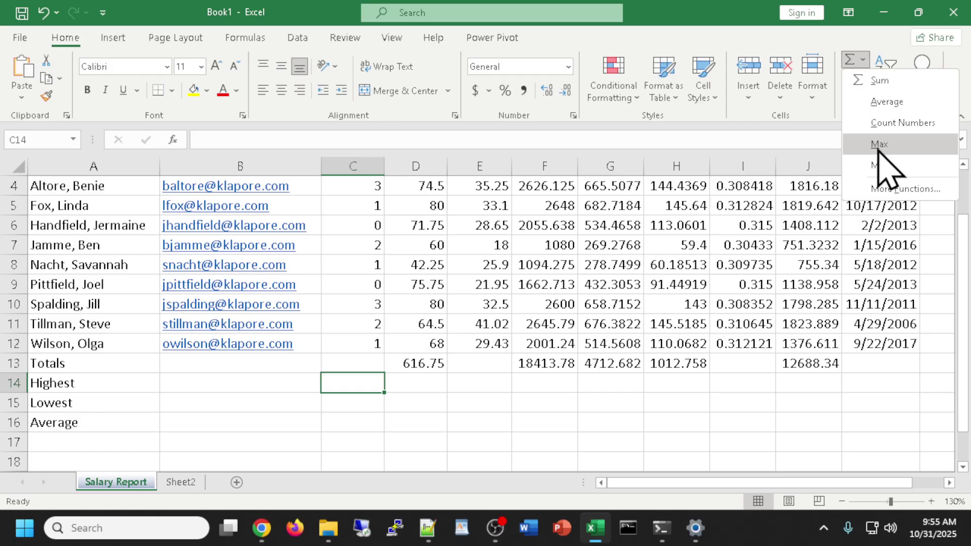
{"action": "left_click", "coordinate": [879, 145]}
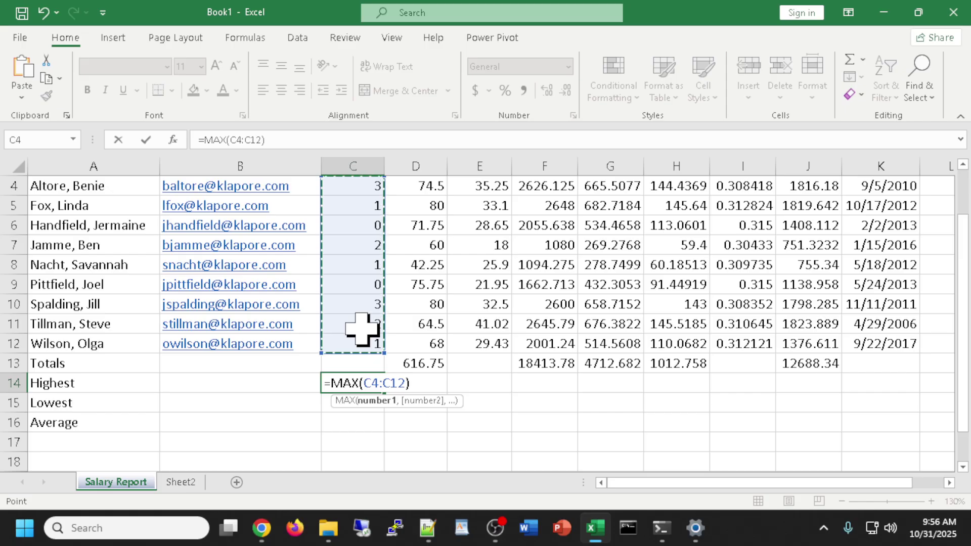
{"action": "key", "text": "Return"}
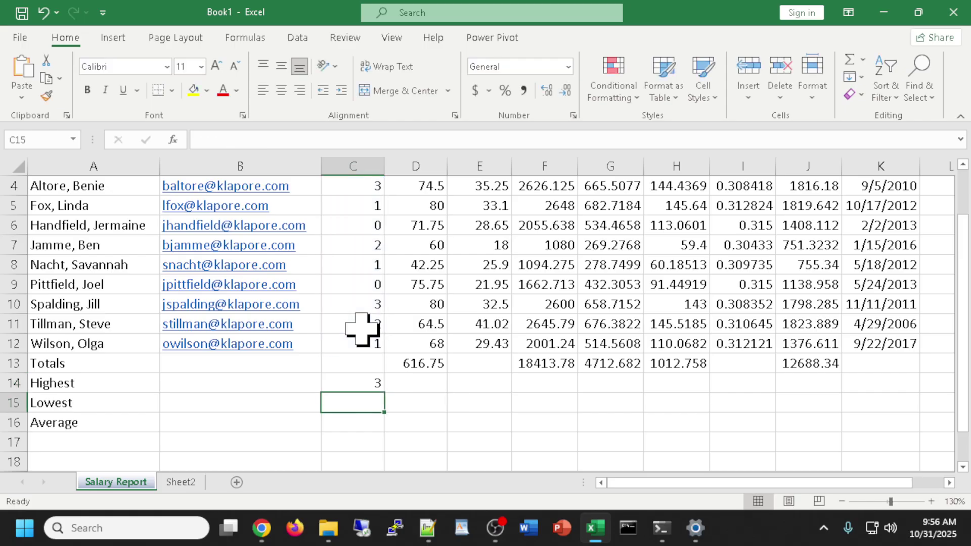
Fill the C14 MAX formula right across row 14 to K14.
{"action": "left_click", "coordinate": [354, 382]}
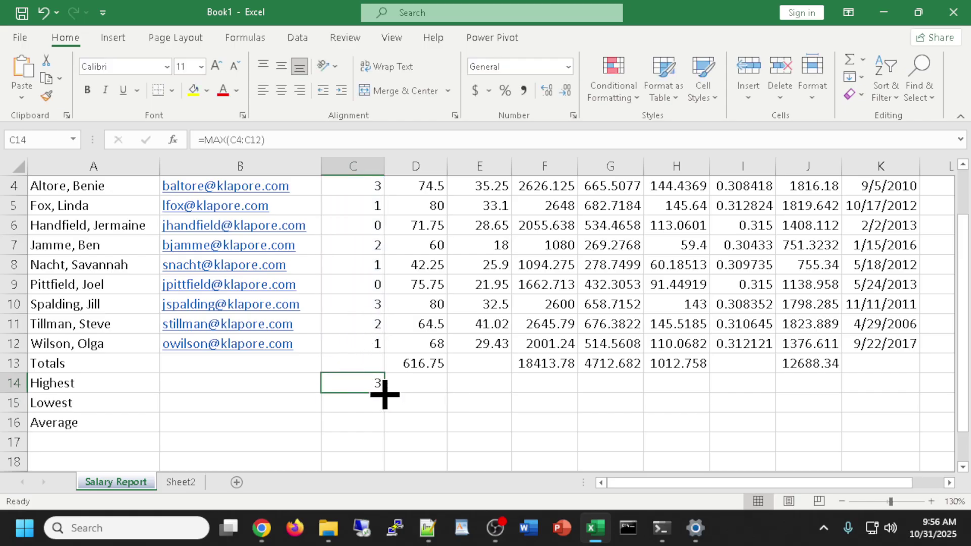
{"action": "left_click_drag", "start_coordinate": [384, 394], "coordinate": [916, 396]}
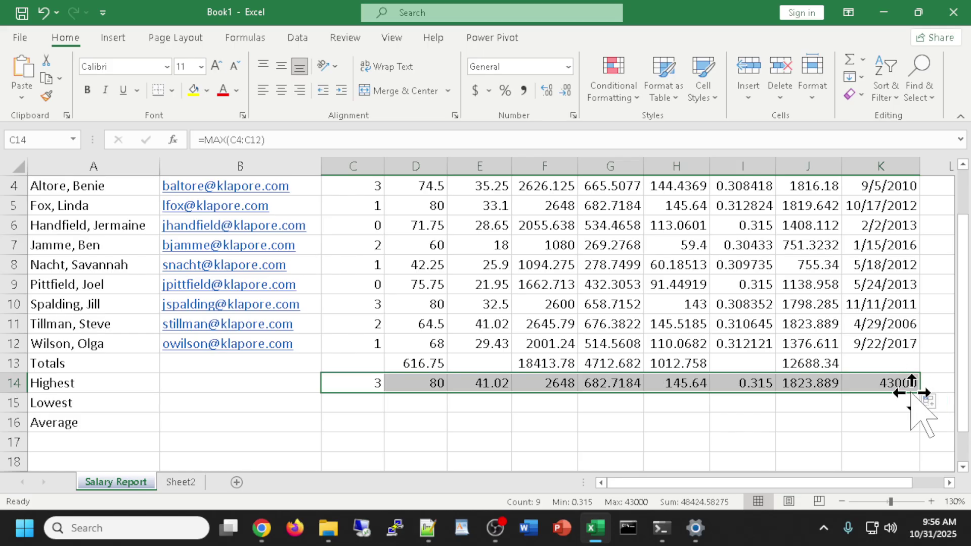
{"action": "left_click", "coordinate": [892, 386]}
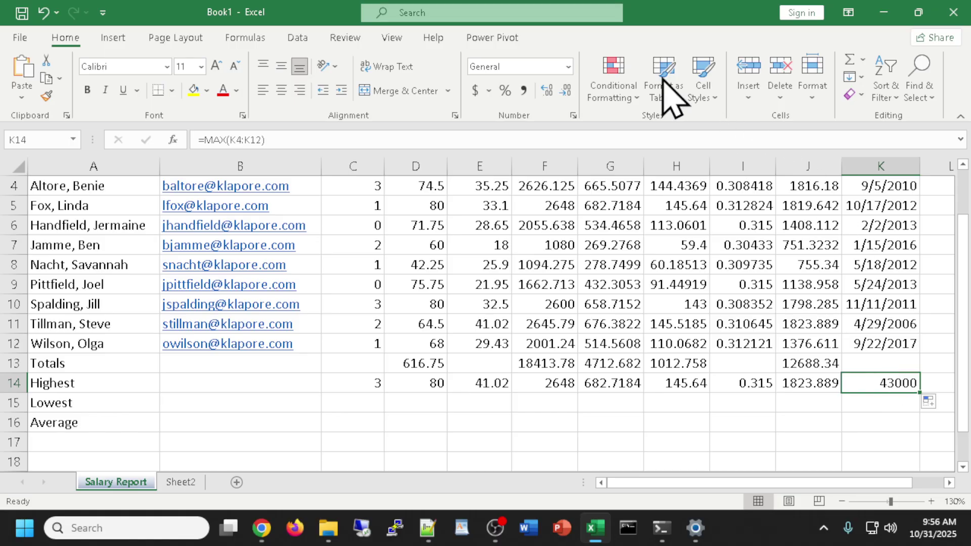
Format K14 as Short Date so it displays 9/22/2017.
{"action": "left_click", "coordinate": [568, 66]}
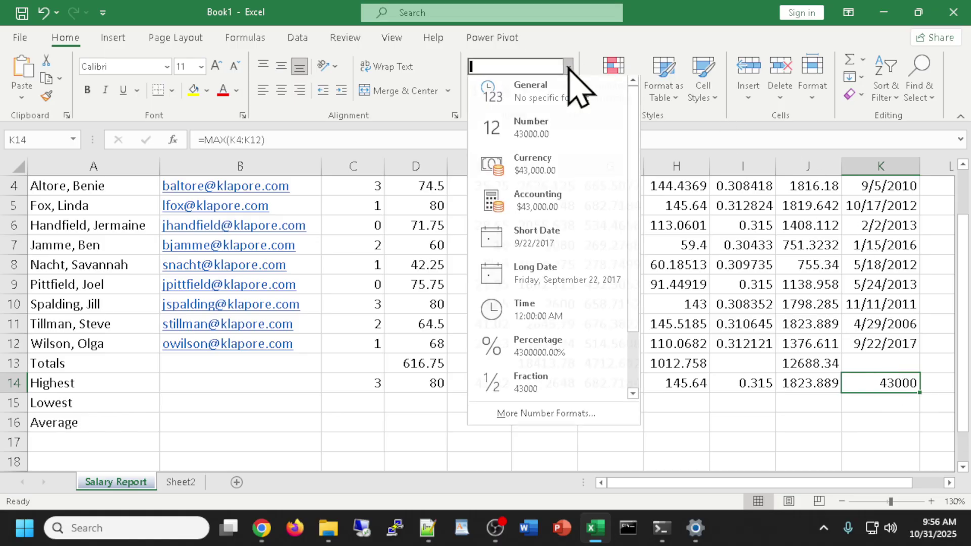
{"action": "left_click", "coordinate": [521, 242]}
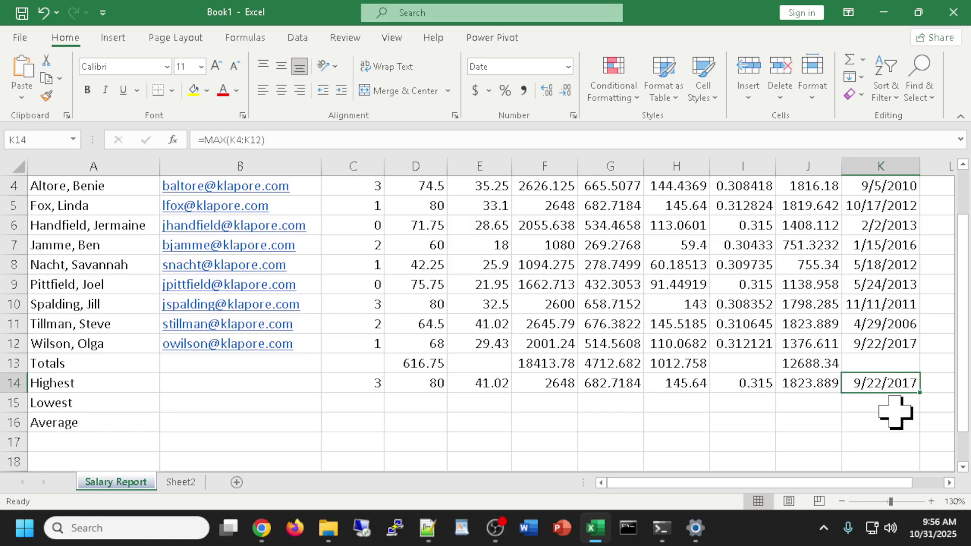
{"action": "left_click", "coordinate": [883, 405]}
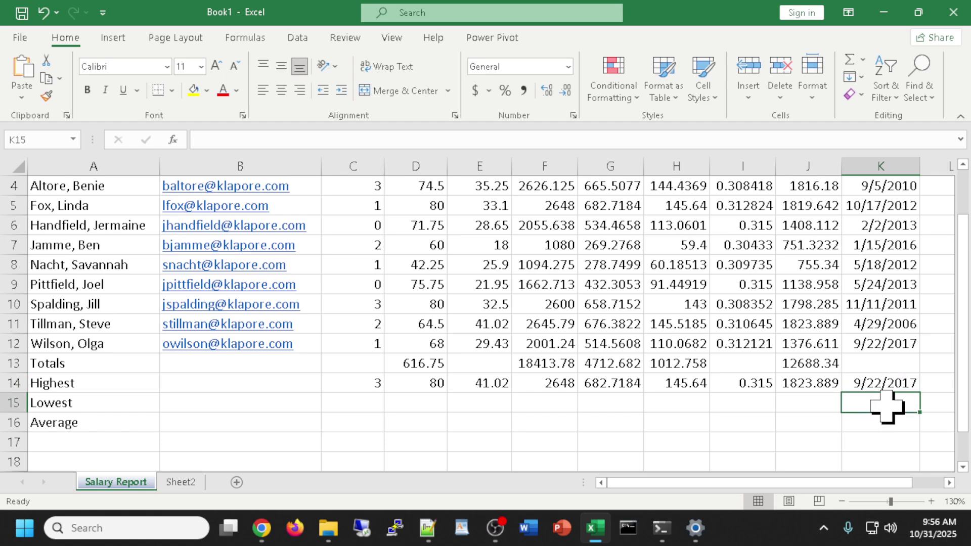
{"action": "left_click", "coordinate": [887, 382]}
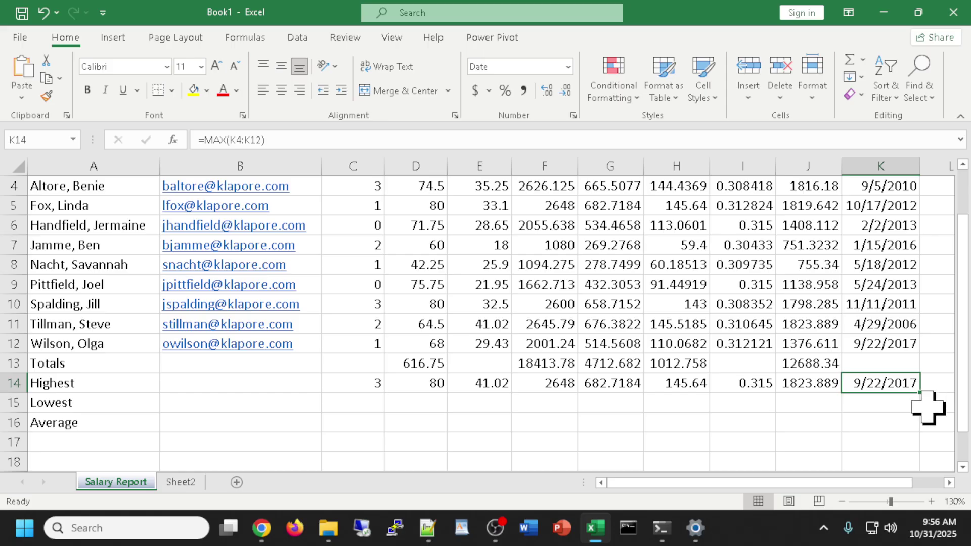
{"action": "scroll", "coordinate": [495, 331], "scroll_direction": "up", "scroll_amount": 1}
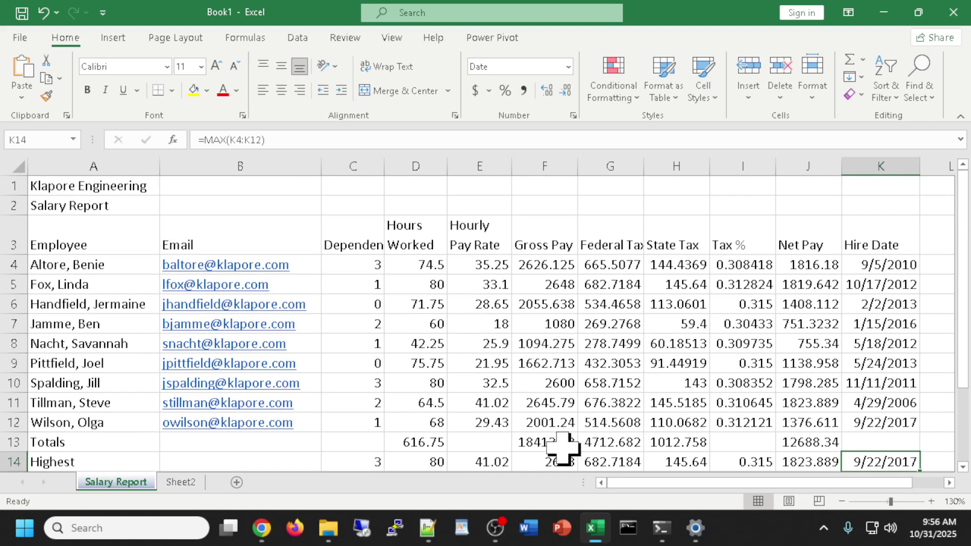
Re-enter the Gross Pay total =SUM(F4:F12) with AutoSum, giving 18413.78.
{"action": "double_click", "coordinate": [560, 445]}
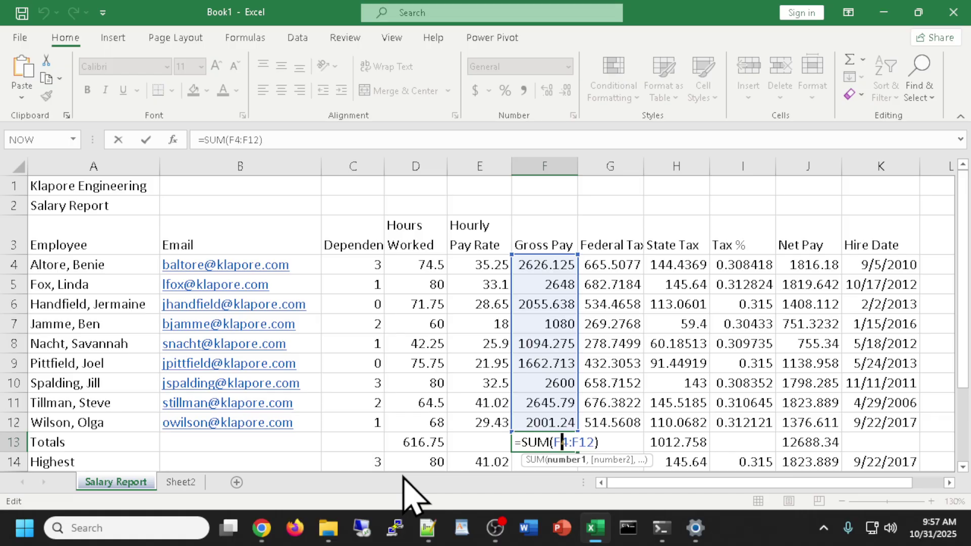
{"action": "key", "text": "Escape"}
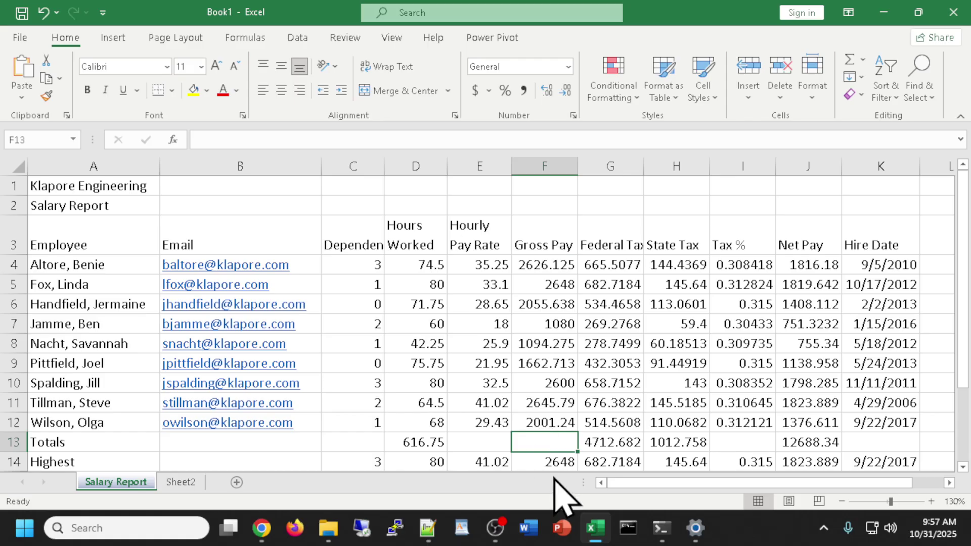
{"action": "left_click", "coordinate": [851, 59]}
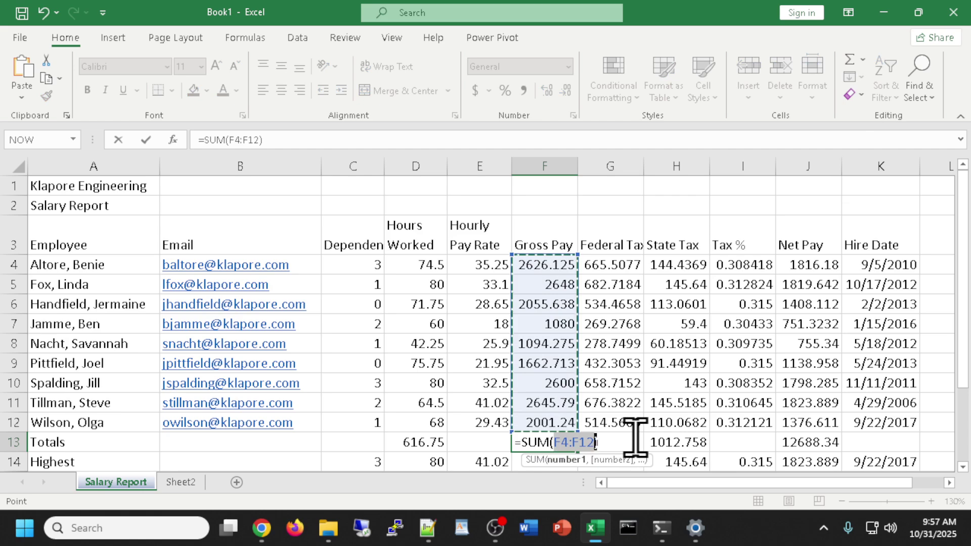
{"action": "key", "text": "Return"}
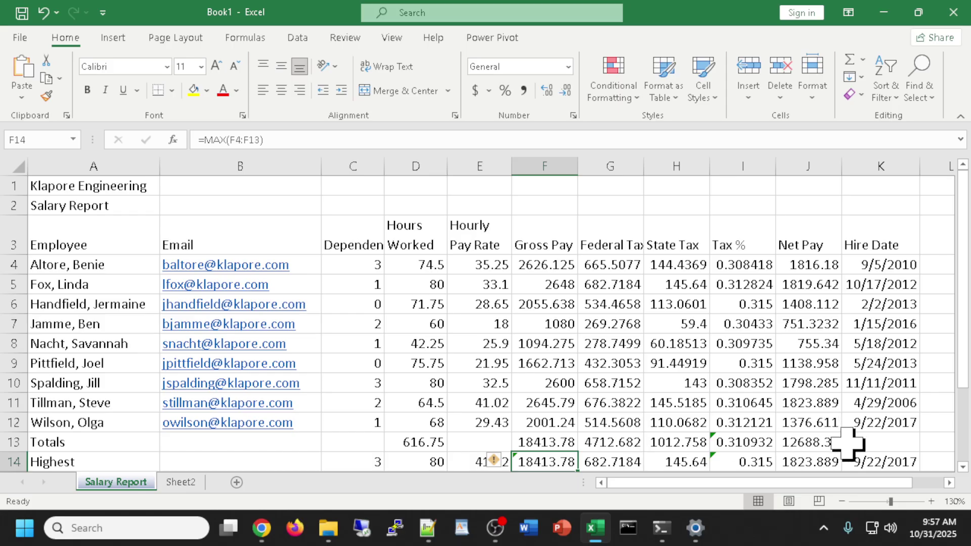
Delete the Tax % value in I13 of the Totals row.
{"action": "left_click", "coordinate": [743, 441]}
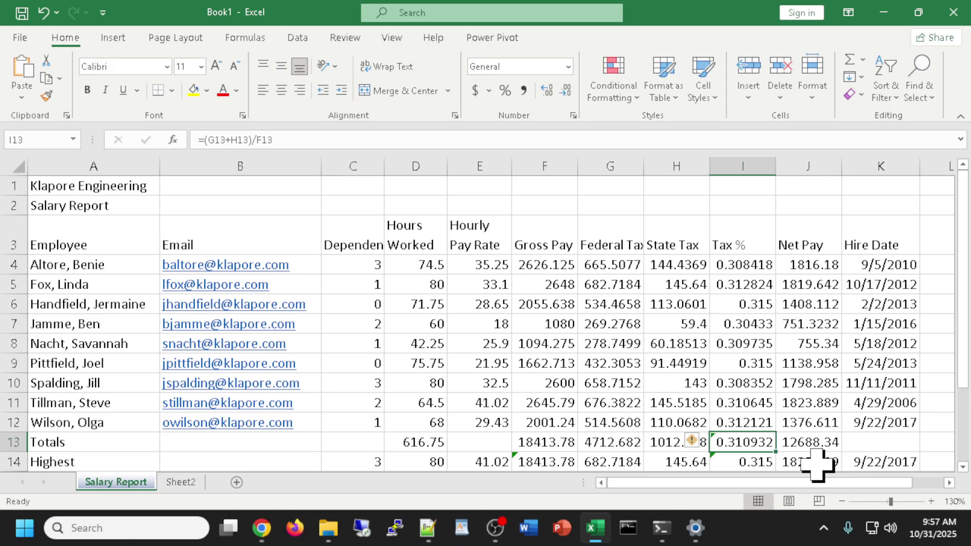
{"action": "key", "text": "Delete"}
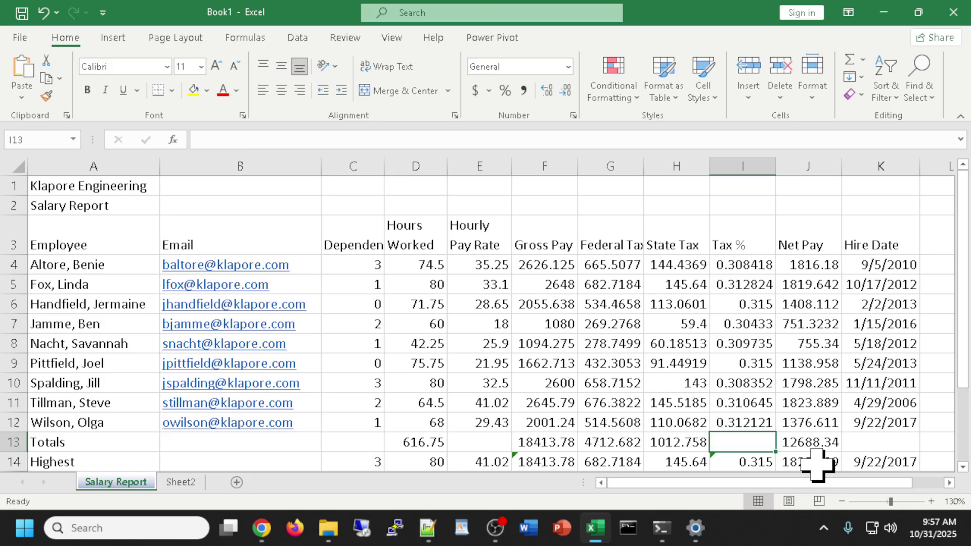
{"action": "scroll", "coordinate": [750, 439], "scroll_direction": "down", "scroll_amount": 1}
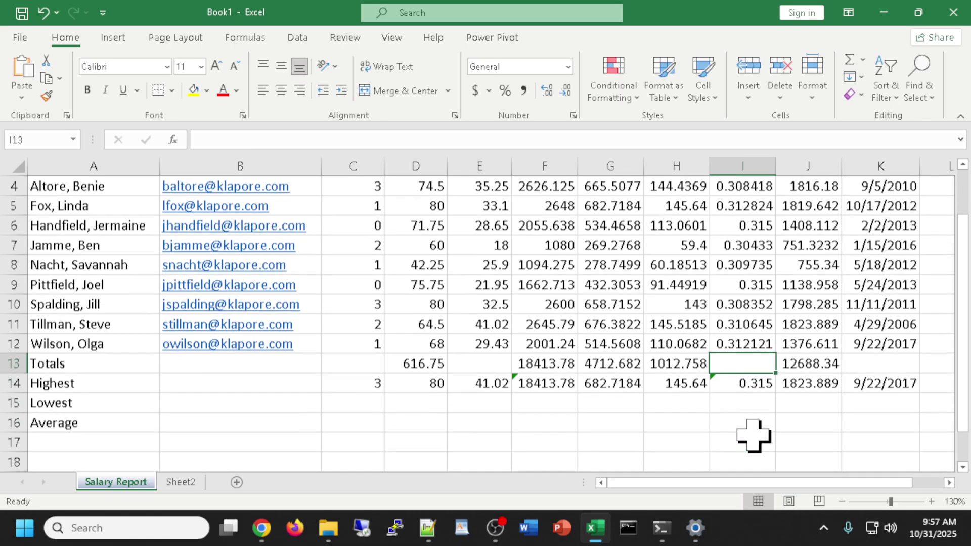
{"action": "left_click", "coordinate": [754, 422]}
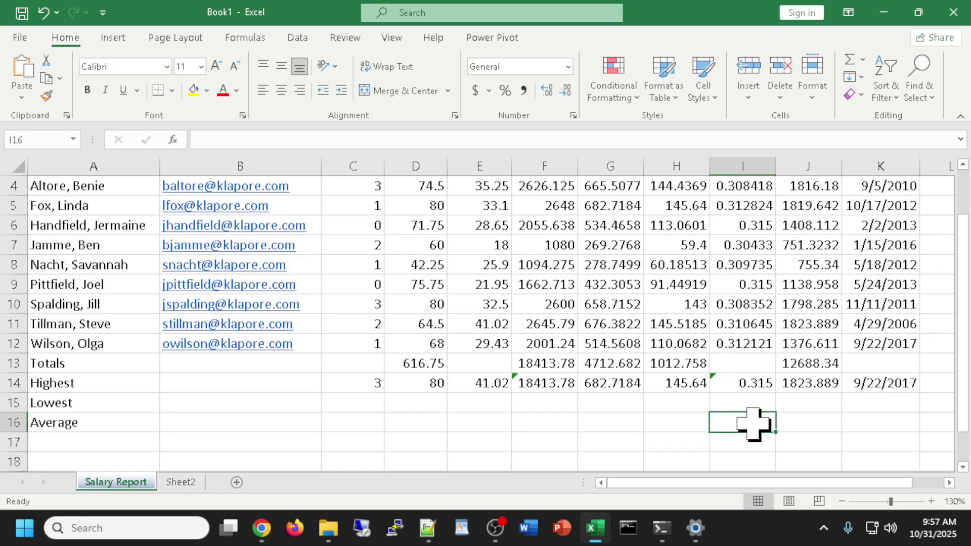
{"action": "left_click", "coordinate": [746, 383]}
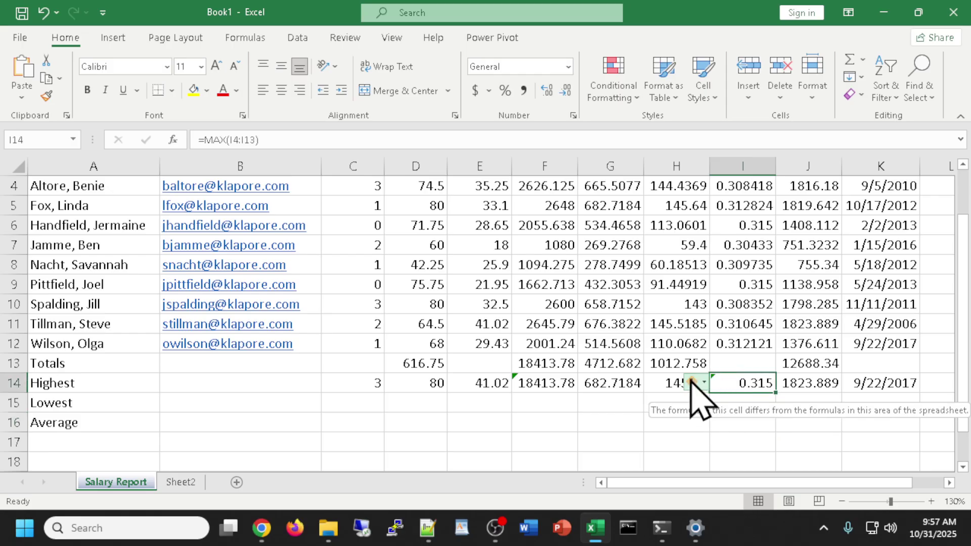
{"action": "mouse_move", "coordinate": [693, 381]}
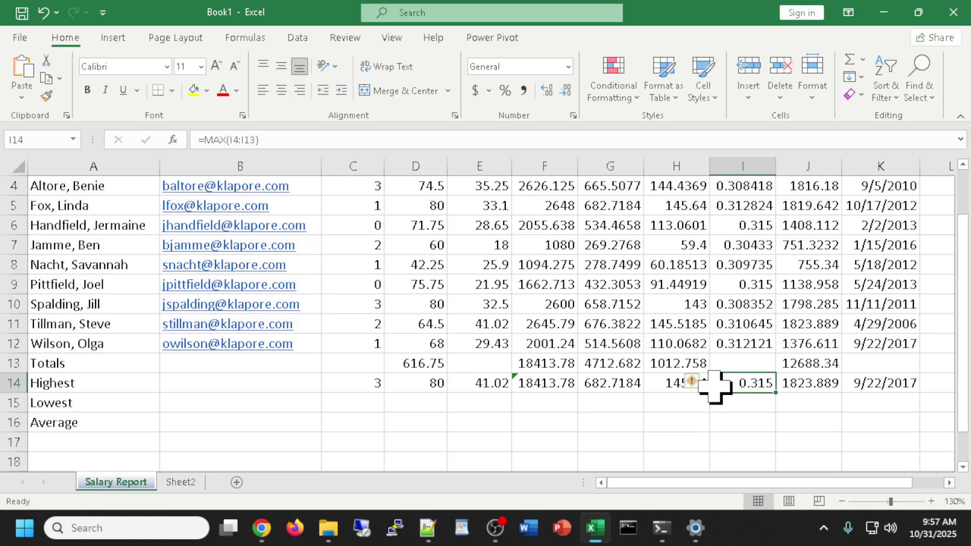
{"action": "left_click", "coordinate": [772, 425]}
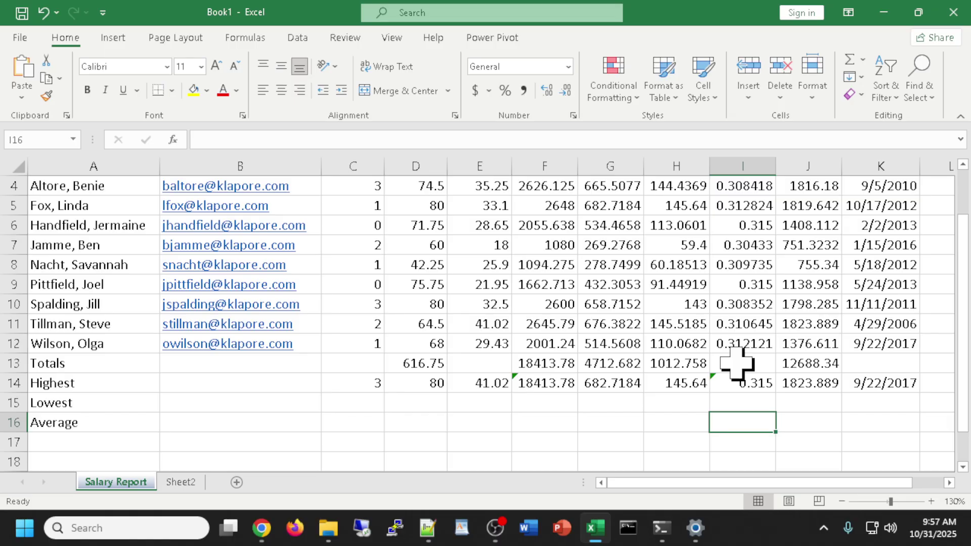
{"action": "scroll", "coordinate": [414, 414], "scroll_direction": "up", "scroll_amount": 1}
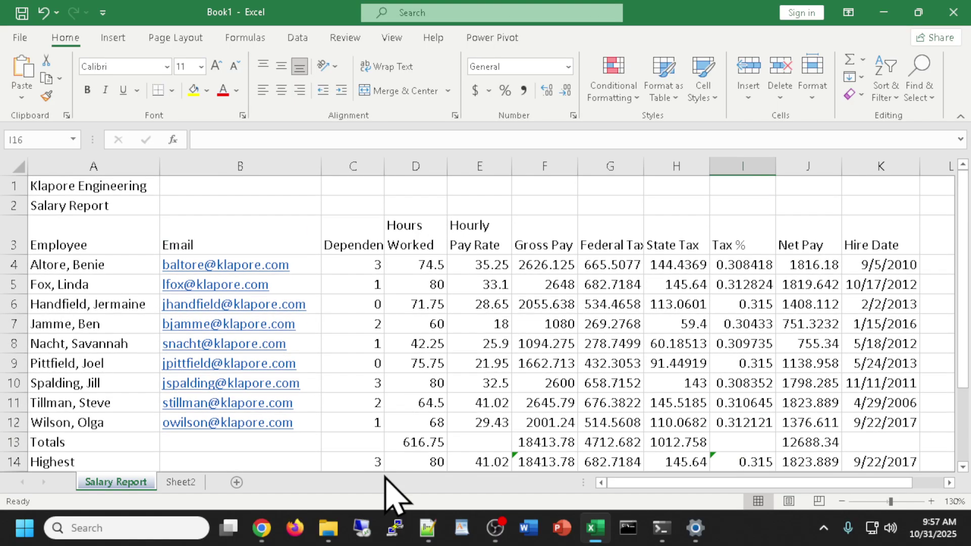
{"action": "double_click", "coordinate": [369, 462]}
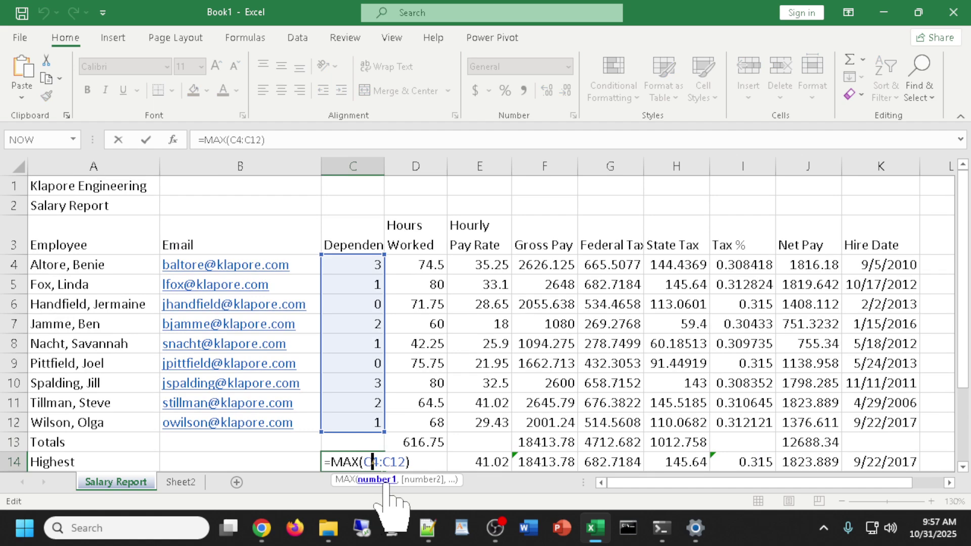
{"action": "key", "text": "Escape"}
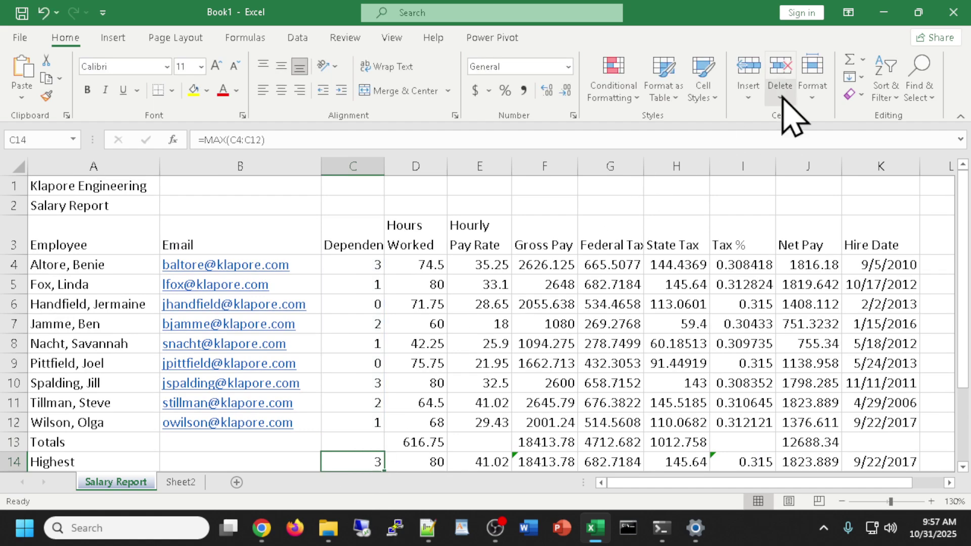
{"action": "left_click", "coordinate": [864, 60]}
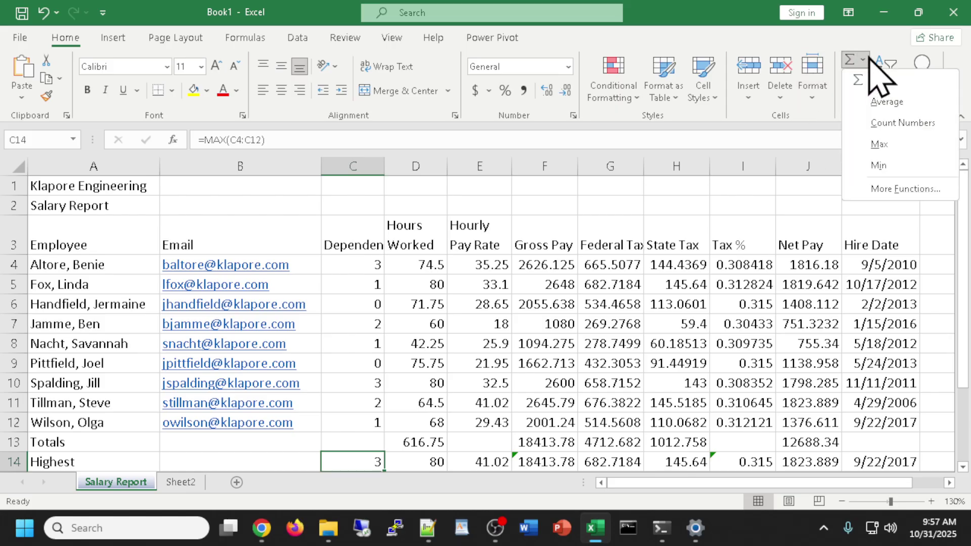
{"action": "left_click", "coordinate": [889, 149]}
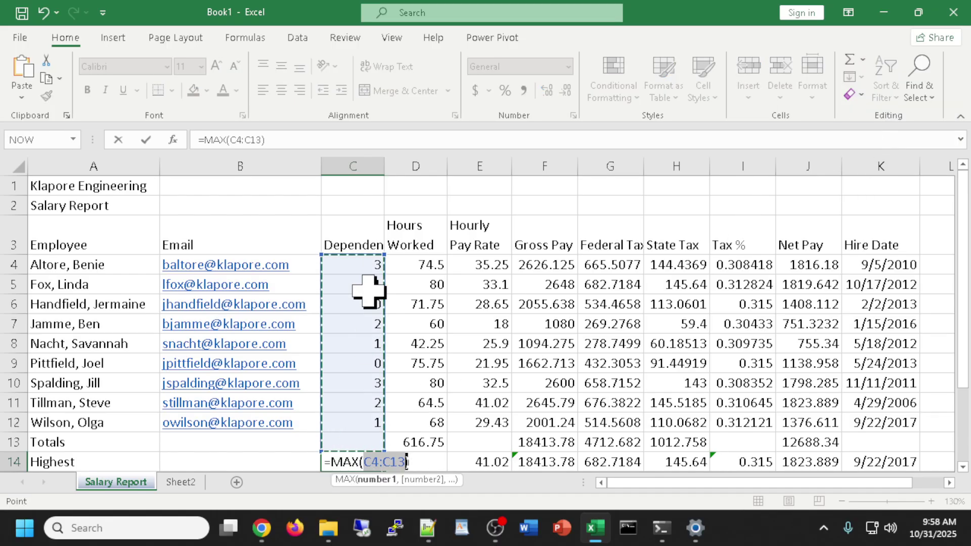
{"action": "left_click_drag", "start_coordinate": [353, 260], "coordinate": [336, 423]}
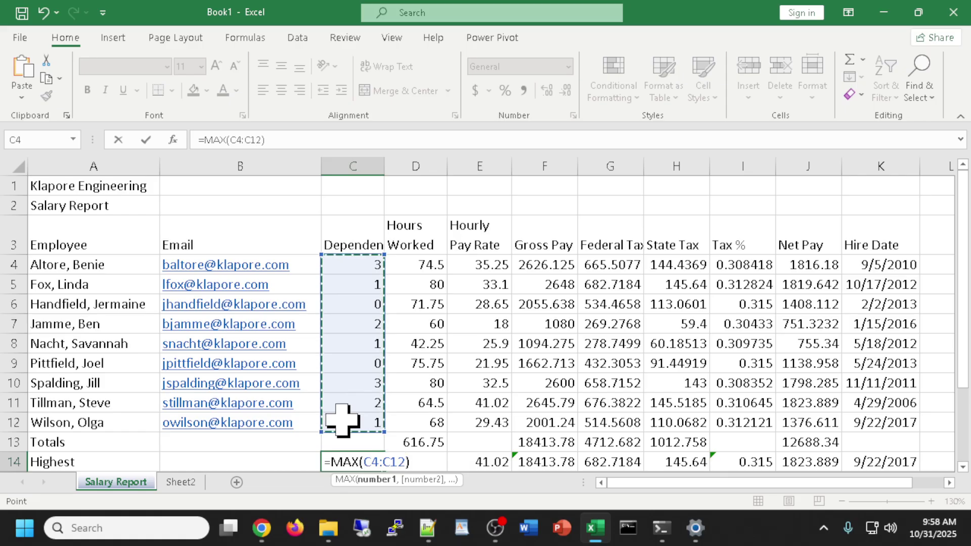
{"action": "key", "text": "Return"}
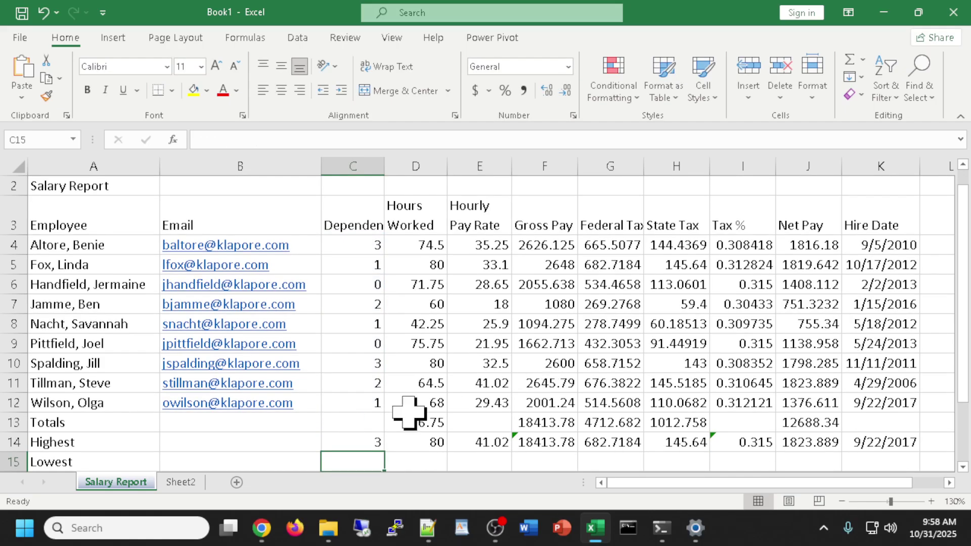
Set K14's number format to General so it shows 43000.
{"action": "left_click", "coordinate": [344, 442]}
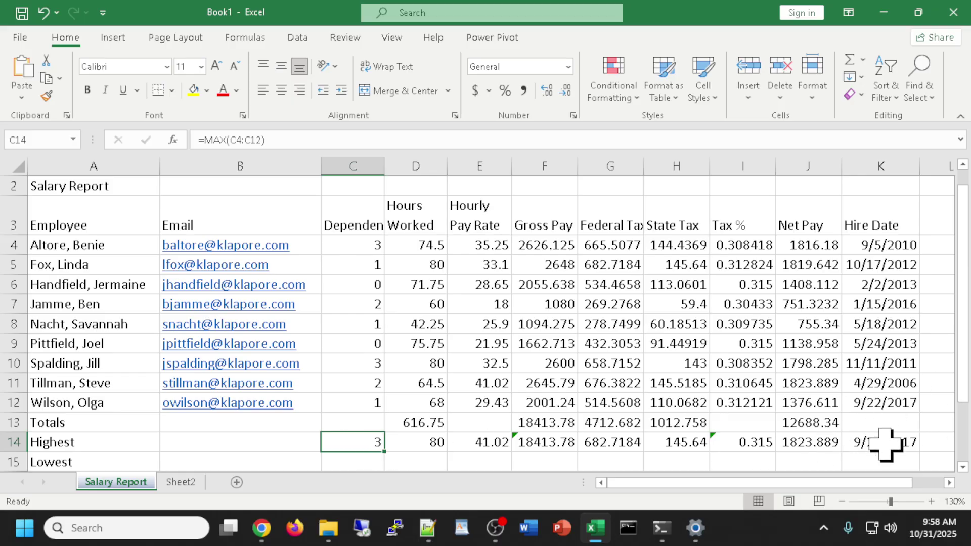
{"action": "left_click", "coordinate": [885, 443]}
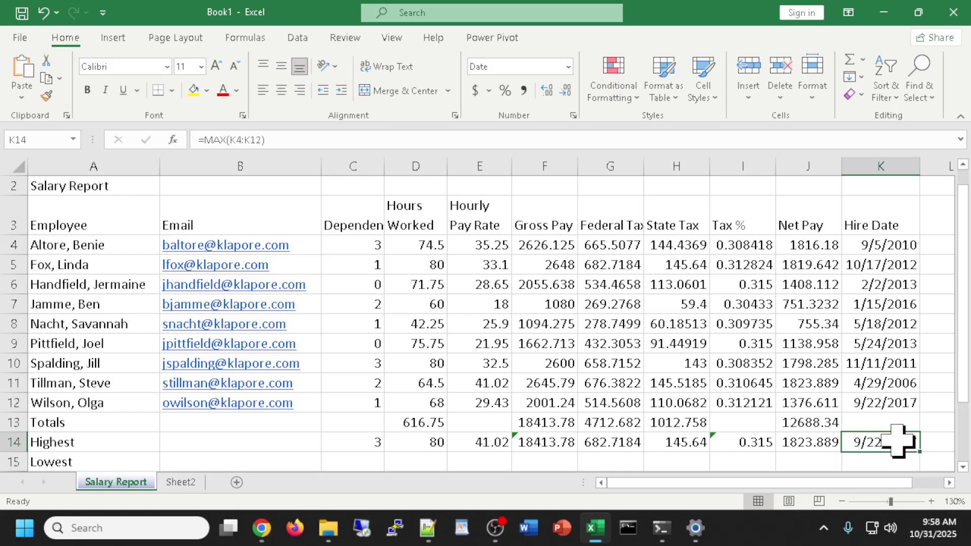
{"action": "left_click", "coordinate": [569, 66]}
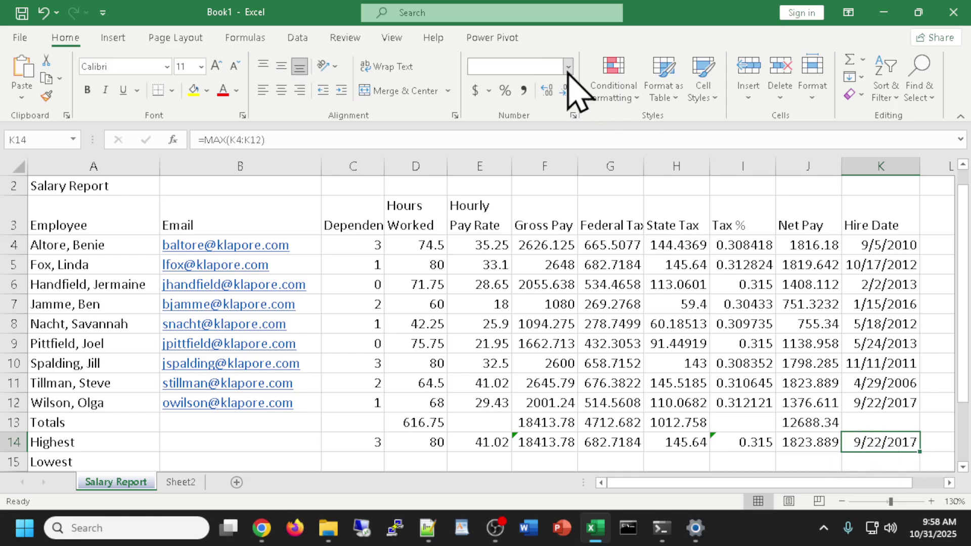
{"action": "left_click", "coordinate": [540, 98]}
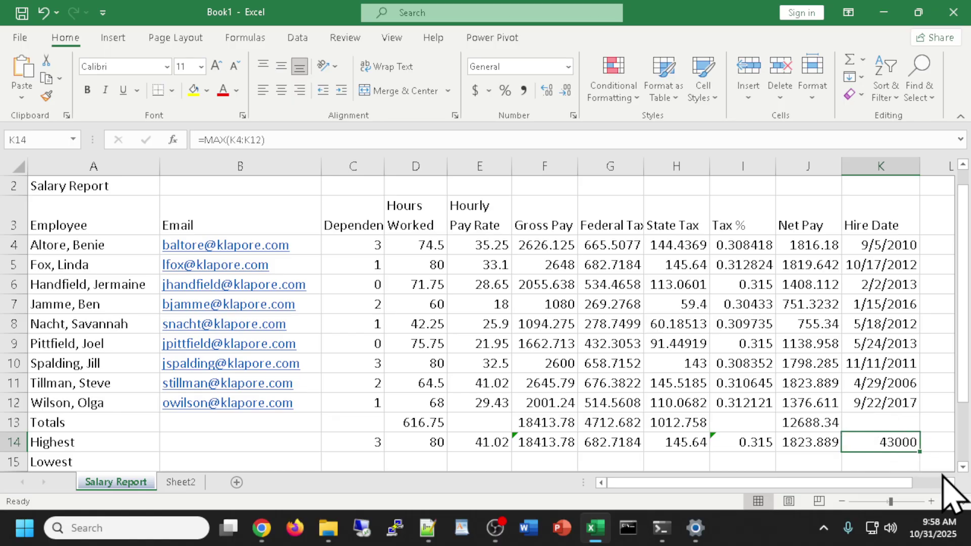
{"action": "left_click", "coordinate": [742, 460]}
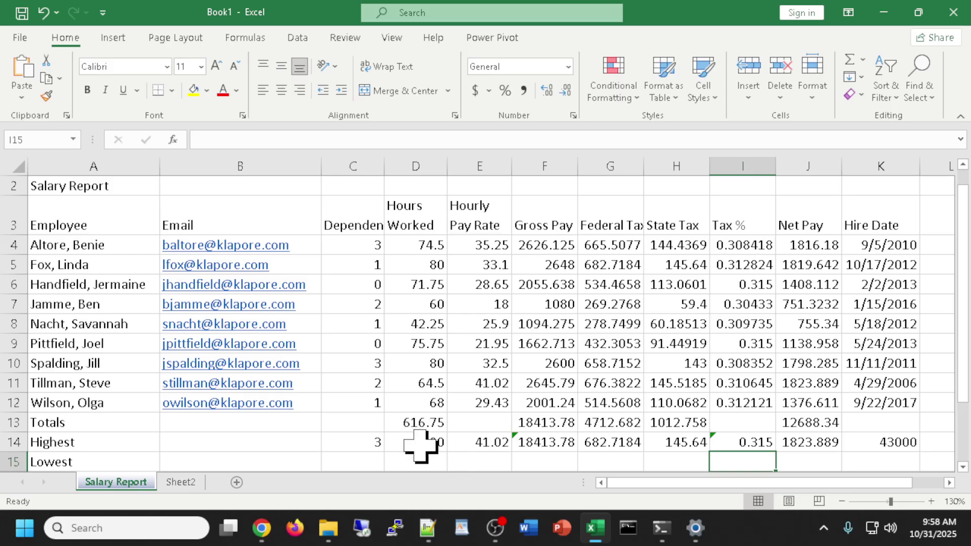
Confirm =MAX(D4:D12) in D14 and fill it right to J14.
{"action": "double_click", "coordinate": [422, 442]}
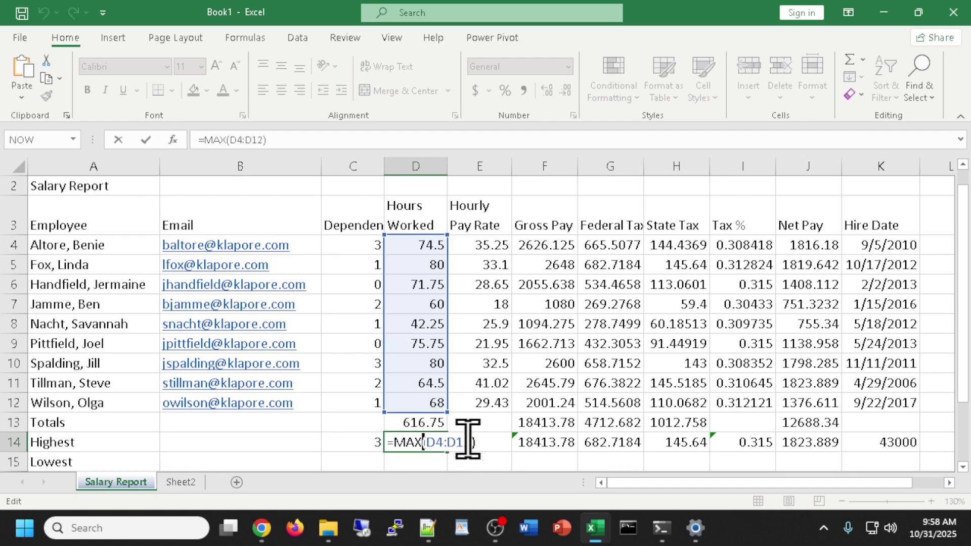
{"action": "key", "text": "Return"}
{"action": "left_click", "coordinate": [431, 442]}
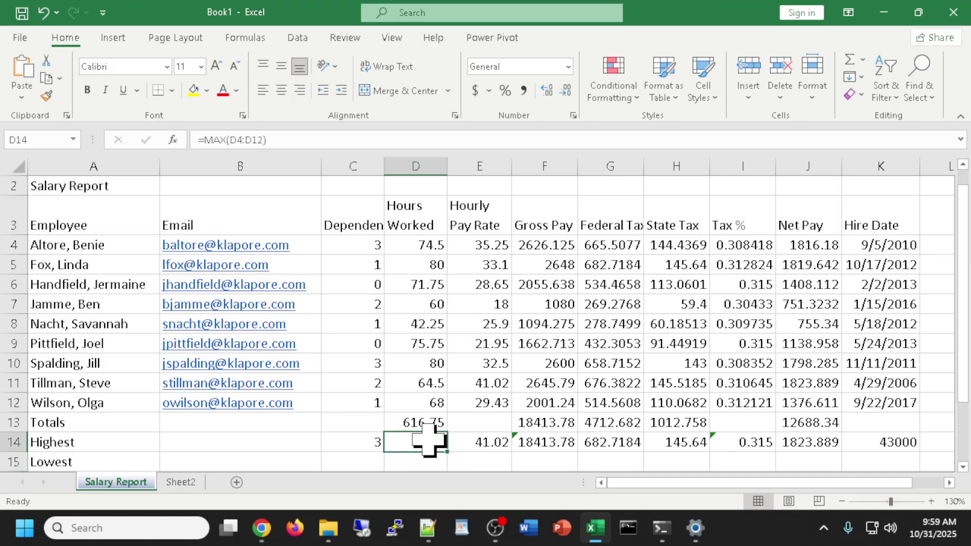
{"action": "left_click_drag", "start_coordinate": [450, 453], "coordinate": [824, 453]}
Delete the Hire Date maximum from K14, leaving it empty.
{"action": "left_click", "coordinate": [889, 440]}
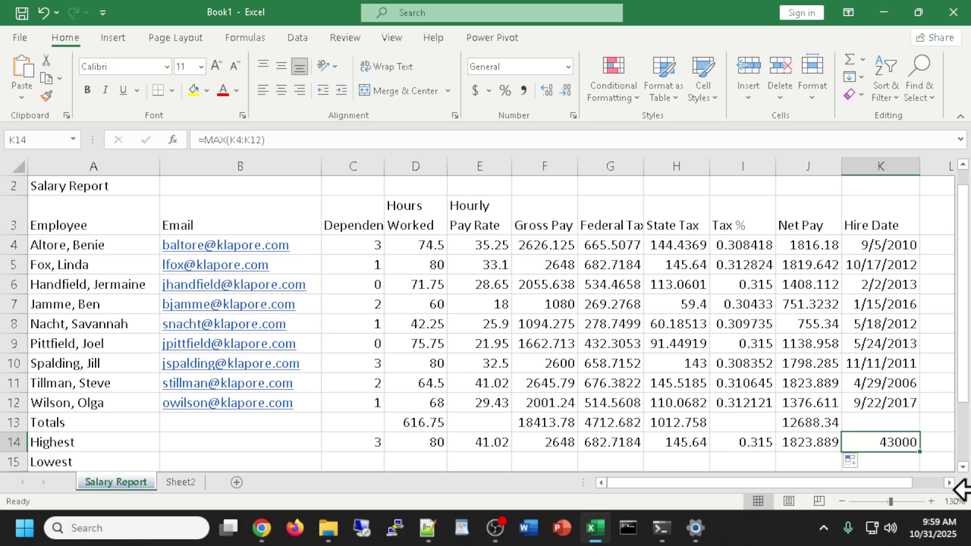
{"action": "key", "text": "Delete"}
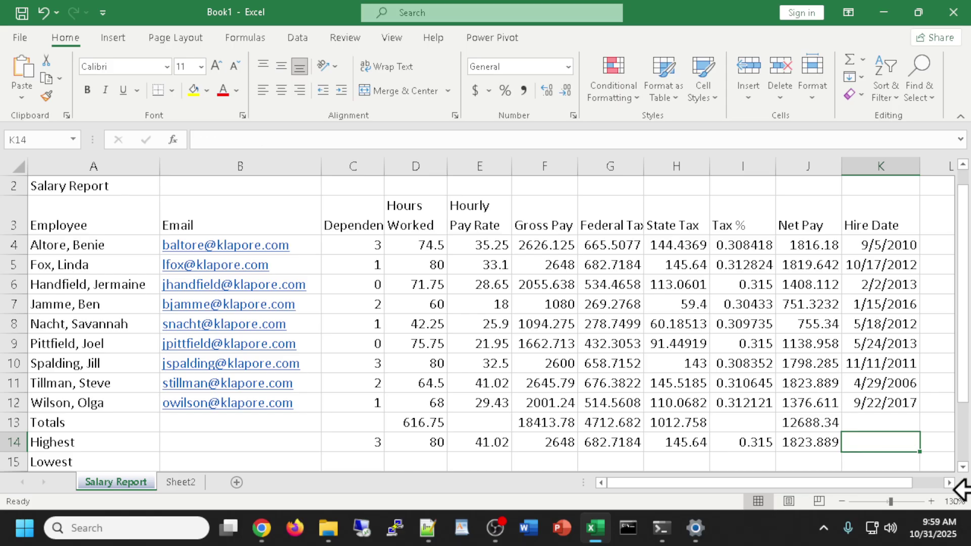
{"action": "left_click", "coordinate": [862, 458]}
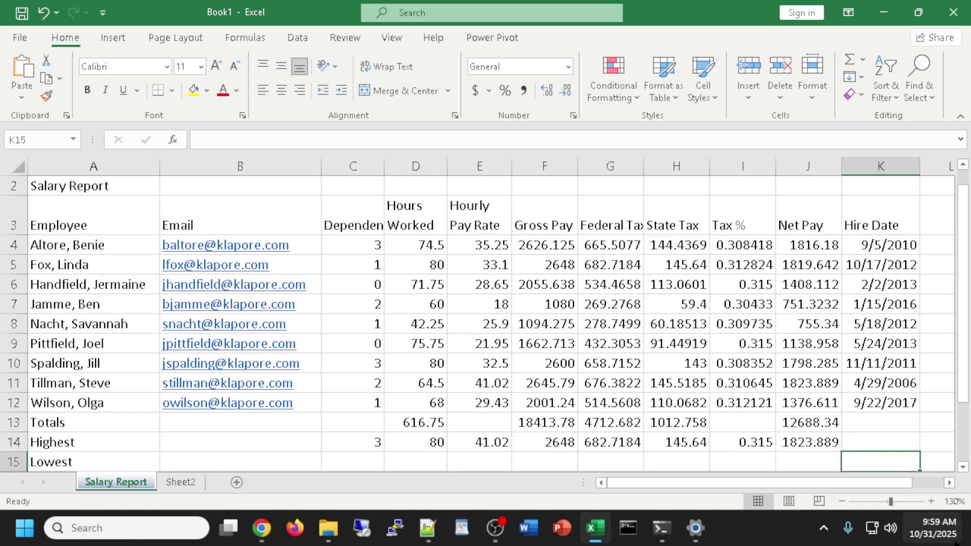
{"action": "scroll", "coordinate": [521, 404], "scroll_direction": "down", "scroll_amount": 1}
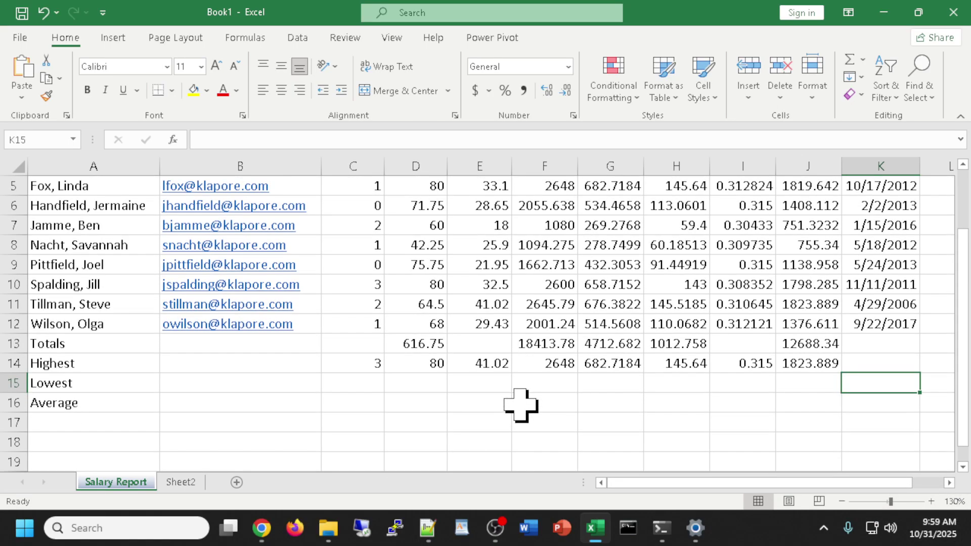
{"action": "scroll", "coordinate": [520, 404], "scroll_direction": "up", "scroll_amount": 1}
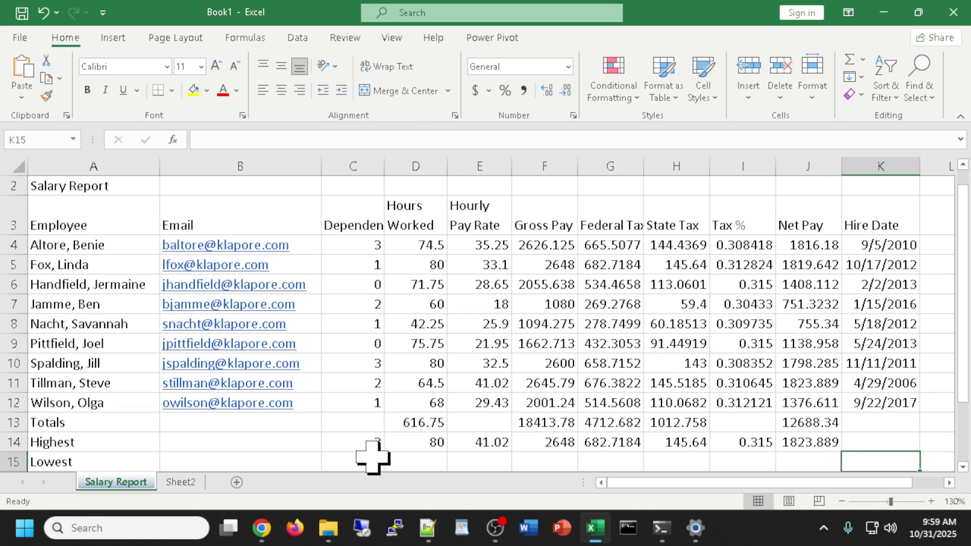
{"action": "left_click", "coordinate": [354, 460]}
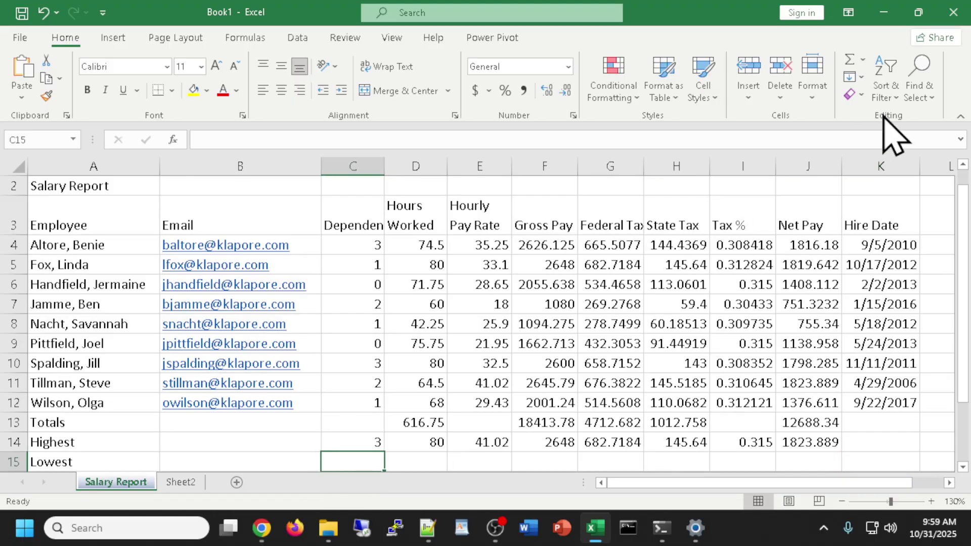
Insert a MIN formula in C15 covering the Dependents range C4:C12.
{"action": "left_click", "coordinate": [862, 60]}
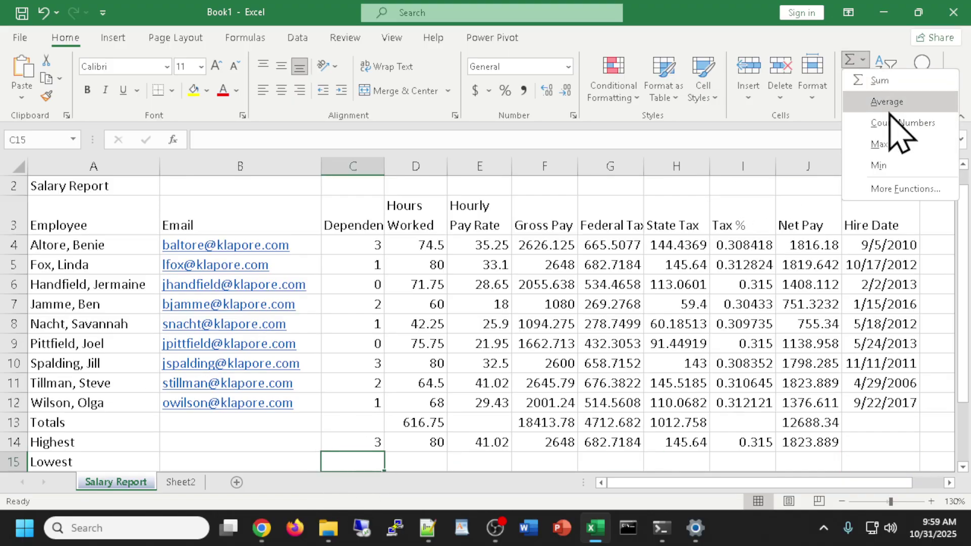
{"action": "left_click", "coordinate": [878, 166]}
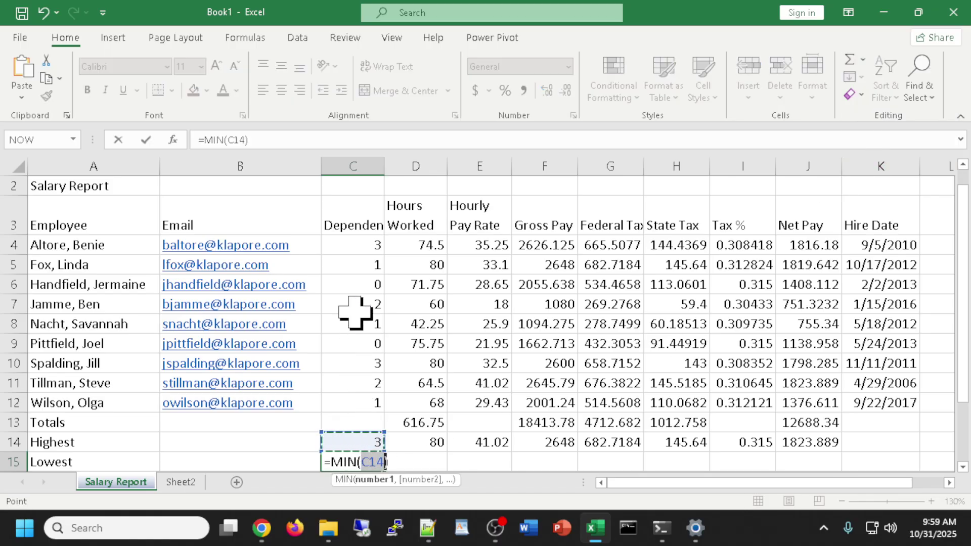
{"action": "left_click_drag", "start_coordinate": [352, 245], "coordinate": [347, 403]}
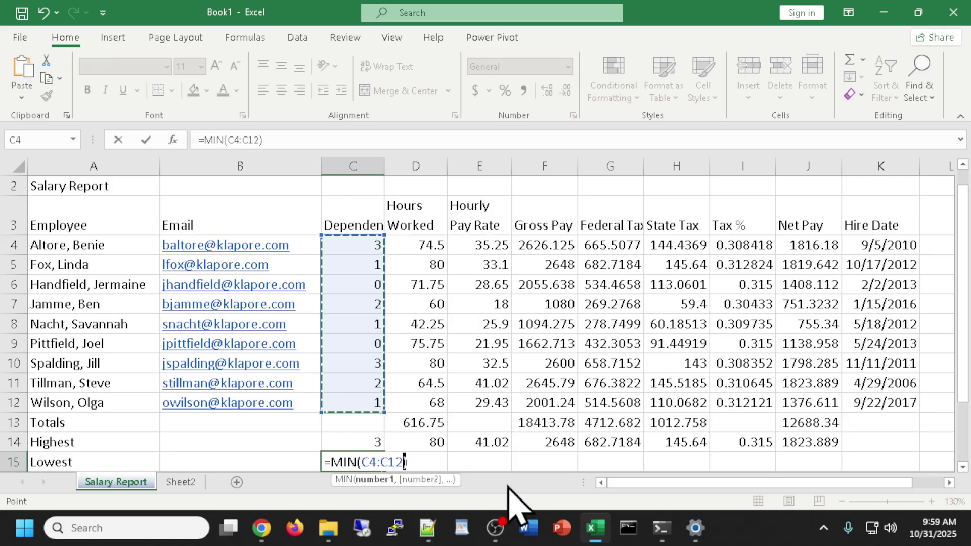
{"action": "left_click_drag", "start_coordinate": [349, 246], "coordinate": [356, 392]}
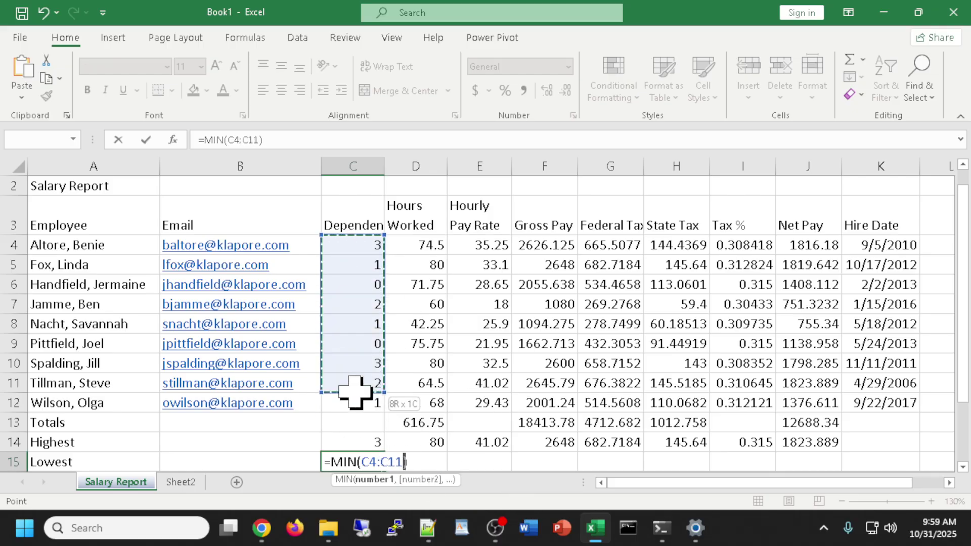
{"action": "left_click_drag", "start_coordinate": [612, 245], "coordinate": [617, 390]}
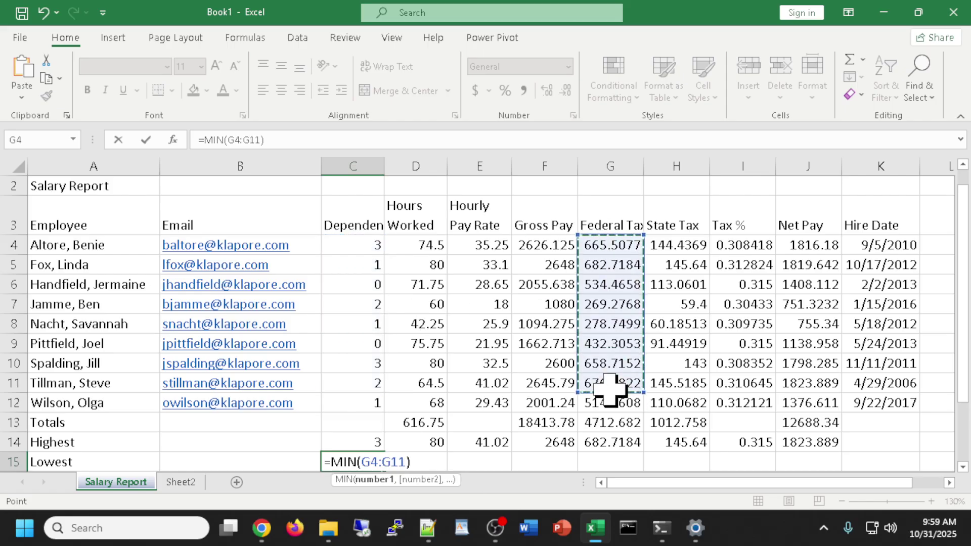
{"action": "left_click_drag", "start_coordinate": [500, 261], "coordinate": [506, 382]}
{"action": "left_click_drag", "start_coordinate": [662, 247], "coordinate": [689, 371]}
{"action": "left_click_drag", "start_coordinate": [761, 271], "coordinate": [832, 360]}
{"action": "left_click_drag", "start_coordinate": [556, 285], "coordinate": [620, 363]}
{"action": "left_click_drag", "start_coordinate": [743, 264], "coordinate": [795, 401]}
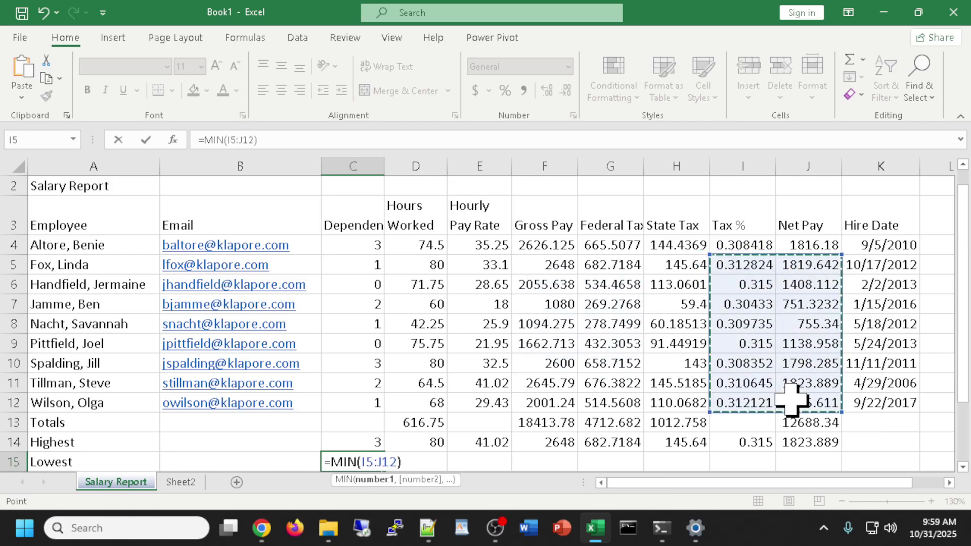
{"action": "left_click_drag", "start_coordinate": [612, 264], "coordinate": [612, 383]}
{"action": "left_click_drag", "start_coordinate": [481, 285], "coordinate": [498, 363]}
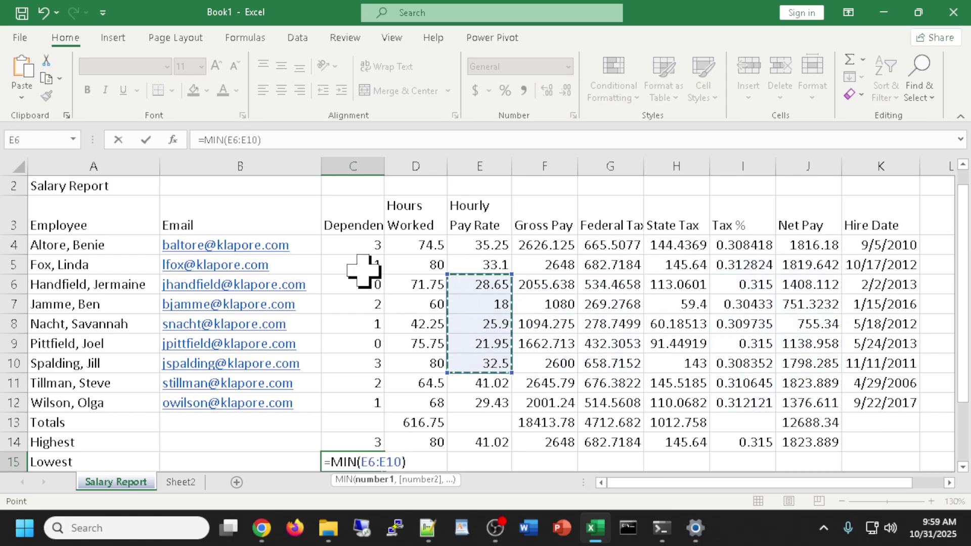
{"action": "left_click_drag", "start_coordinate": [353, 244], "coordinate": [348, 383]}
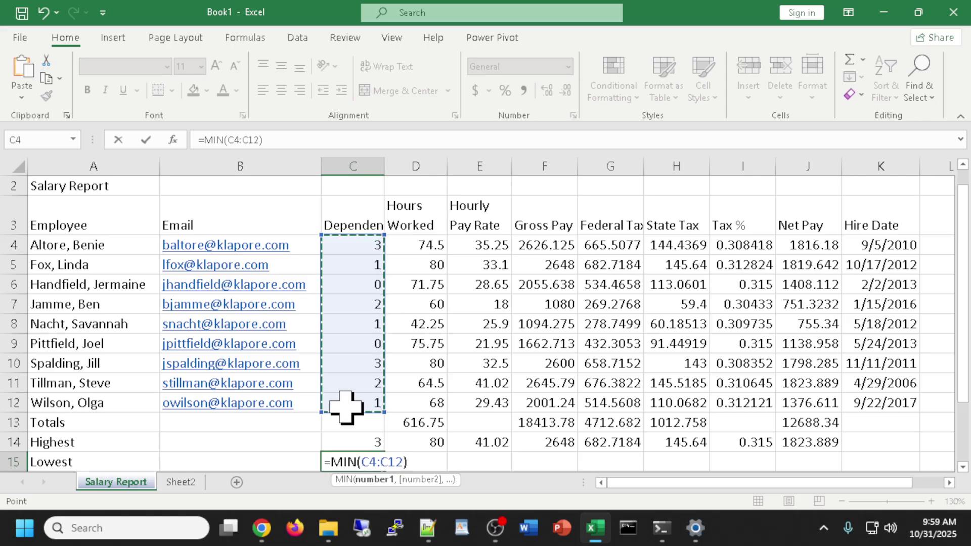
{"action": "key", "text": "Return"}
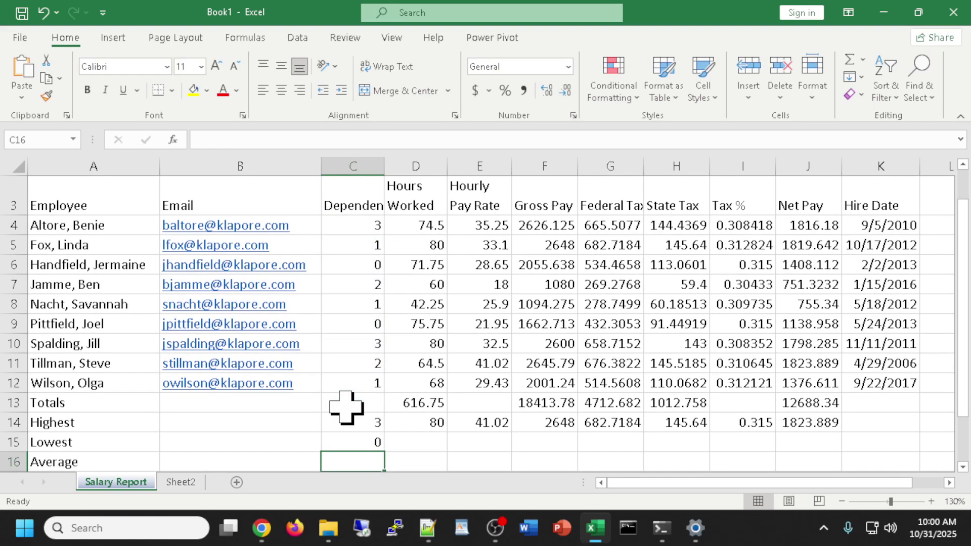
Copy the C15 MIN formula across the Lowest row through column J.
{"action": "left_click", "coordinate": [358, 441]}
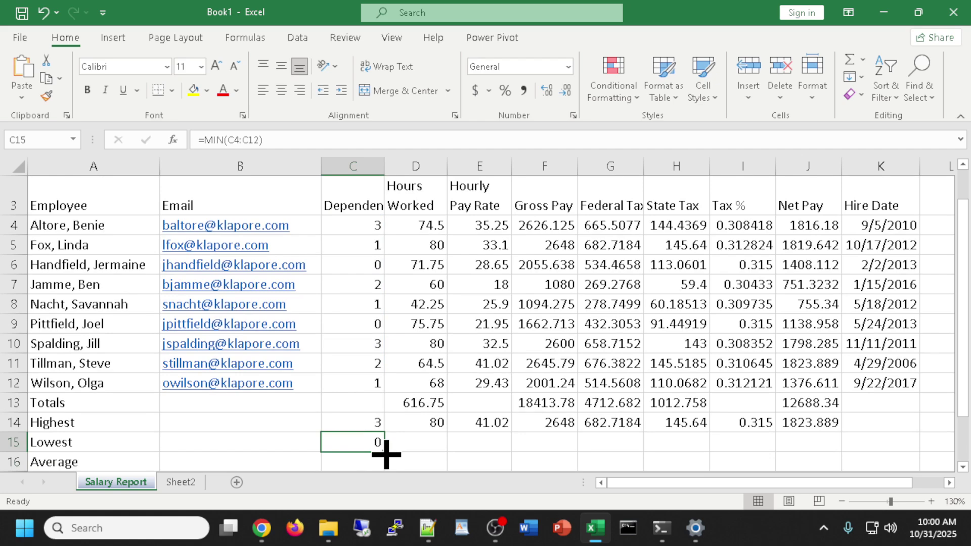
{"action": "left_click_drag", "start_coordinate": [386, 454], "coordinate": [834, 450]}
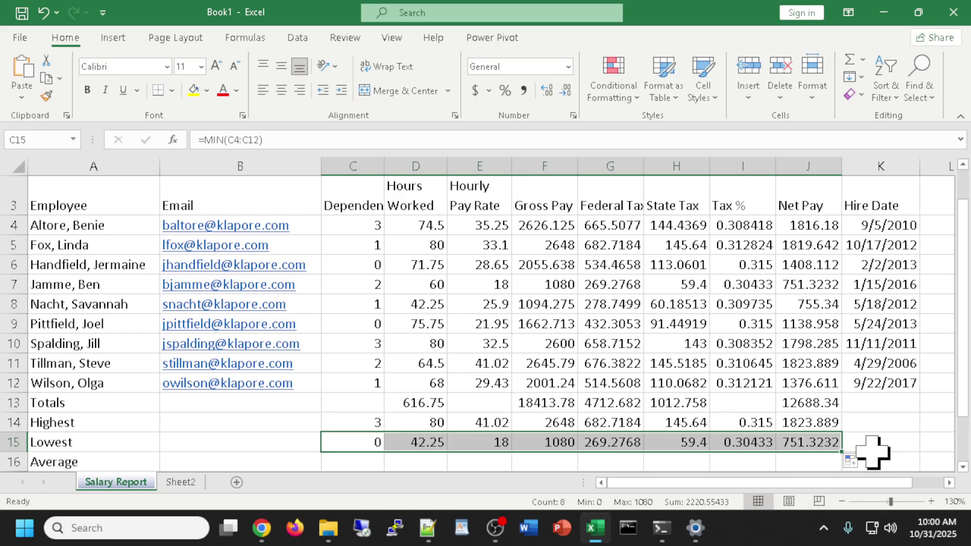
{"action": "left_click", "coordinate": [899, 438]}
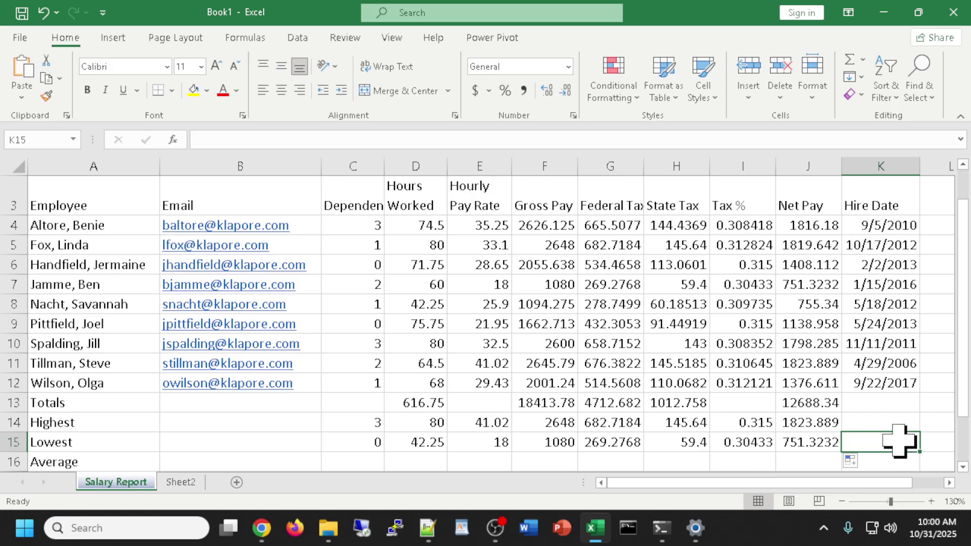
Enter =AVERAGE(C4:C12) in C16 for the Dependents column.
{"action": "left_click", "coordinate": [357, 458]}
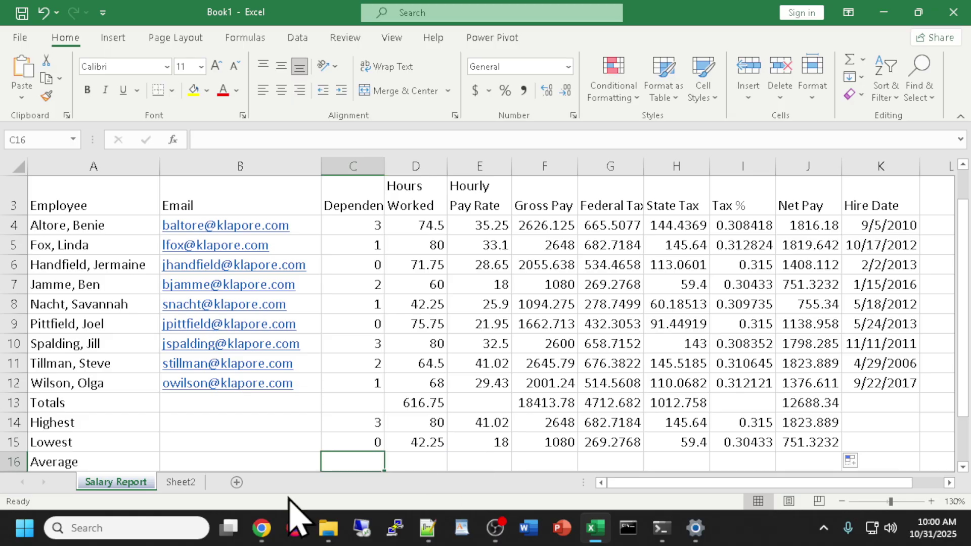
{"action": "left_click", "coordinate": [862, 59]}
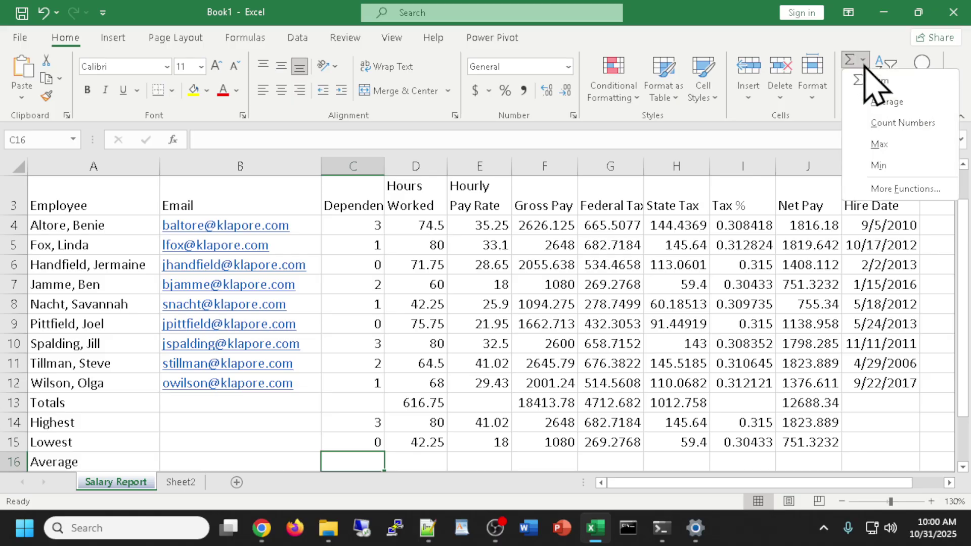
{"action": "left_click", "coordinate": [895, 104]}
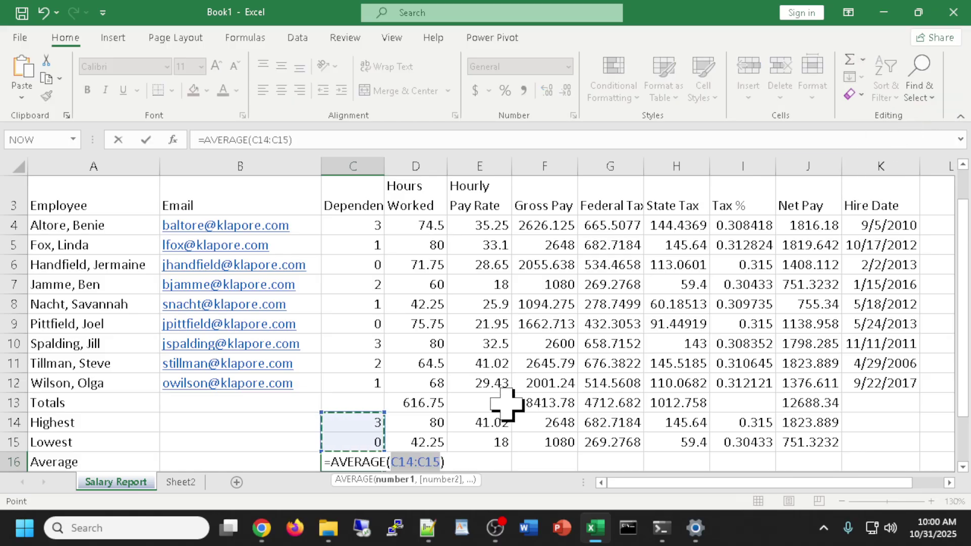
{"action": "left_click_drag", "start_coordinate": [350, 219], "coordinate": [348, 380]}
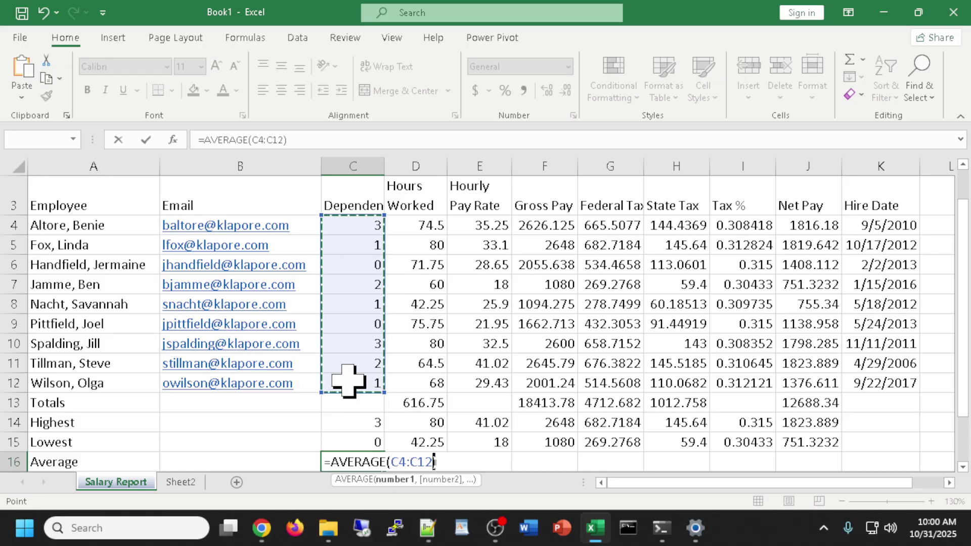
{"action": "left_click_drag", "start_coordinate": [348, 380], "coordinate": [343, 374]}
{"action": "type", "text": ")"}
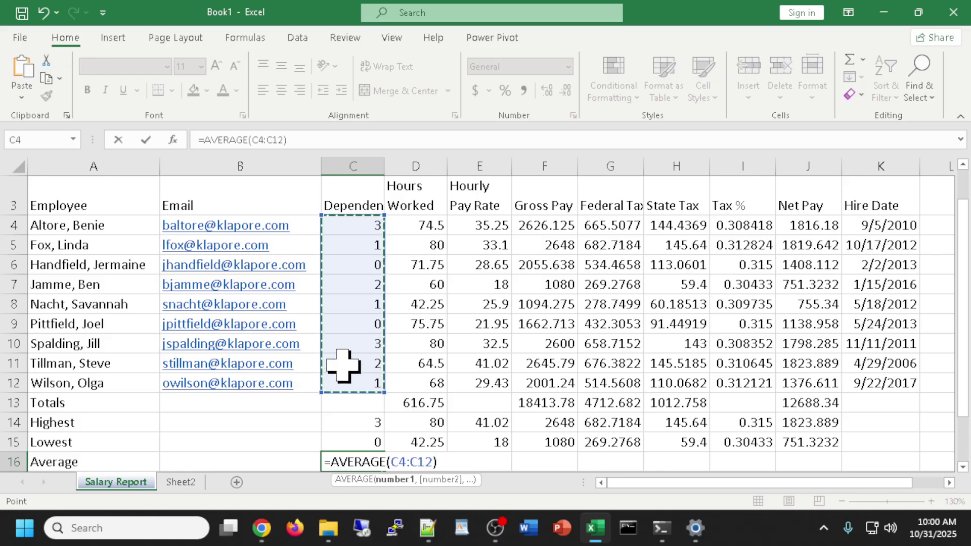
{"action": "key", "text": "Return"}
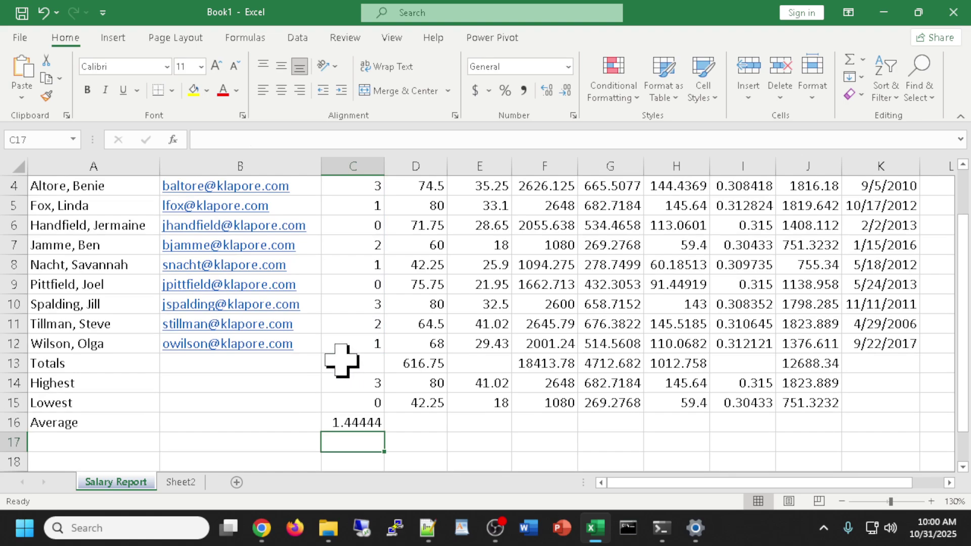
Copy the C16 AVERAGE formula across row 16 through column J.
{"action": "scroll", "coordinate": [341, 362], "scroll_direction": "up", "scroll_amount": 1}
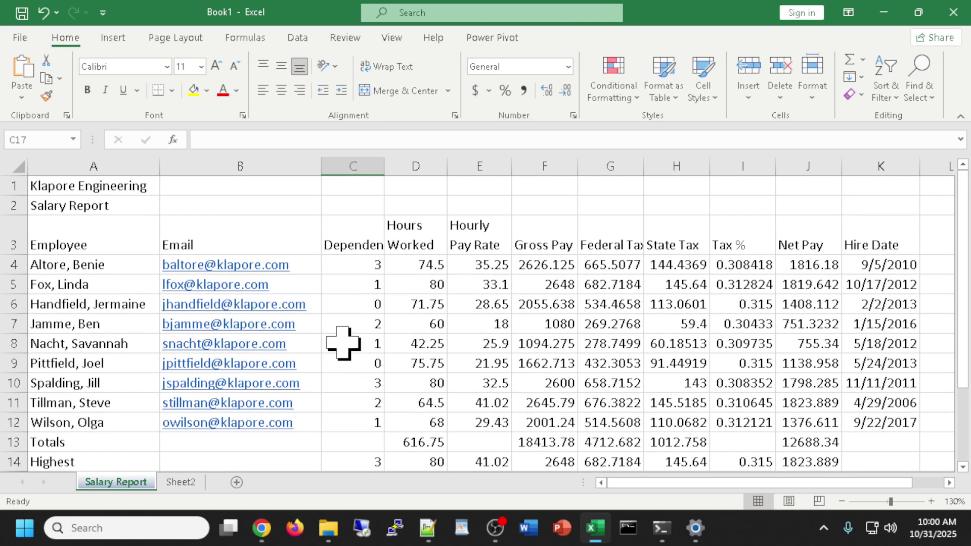
{"action": "scroll", "coordinate": [345, 383], "scroll_direction": "down", "scroll_amount": 1}
{"action": "scroll", "coordinate": [351, 403], "scroll_direction": "up", "scroll_amount": 1}
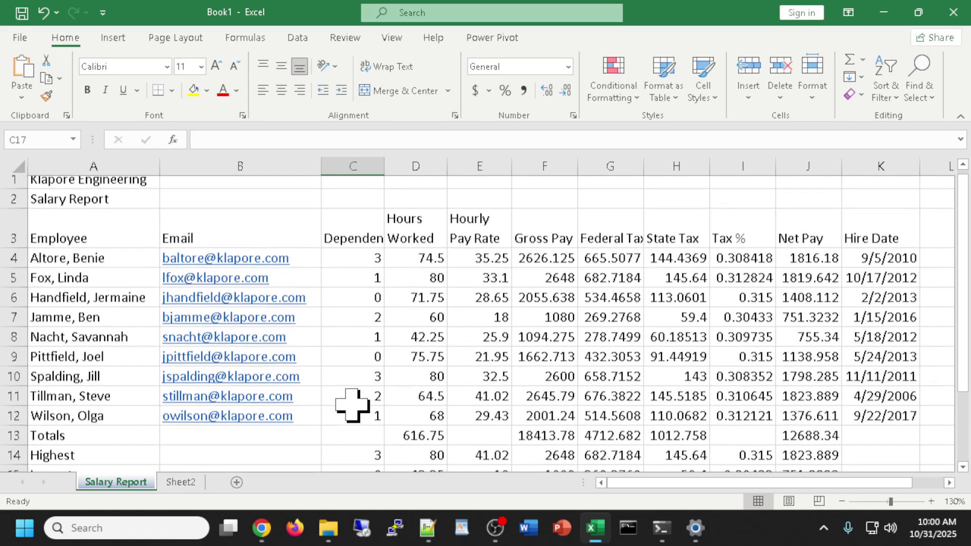
{"action": "scroll", "coordinate": [352, 405], "scroll_direction": "down", "scroll_amount": 1}
{"action": "left_click", "coordinate": [348, 424]}
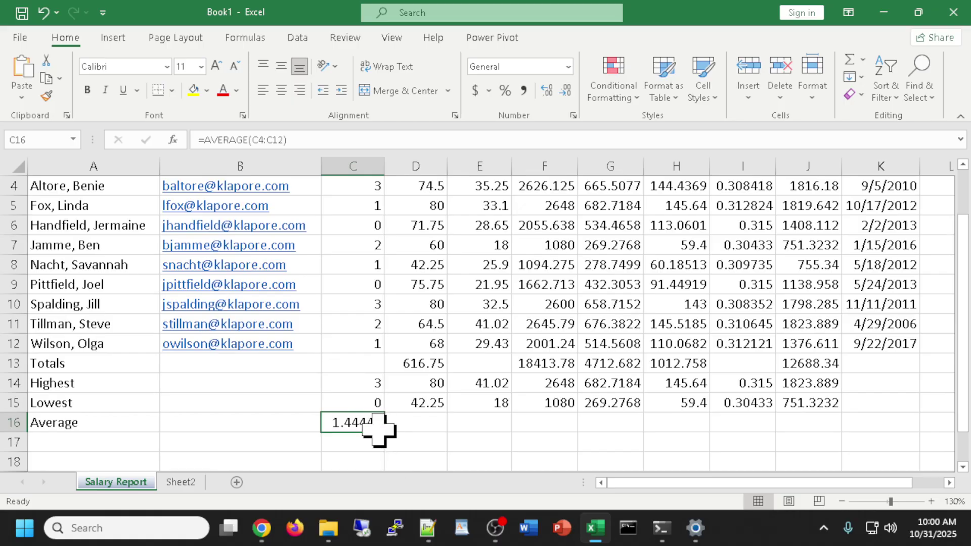
{"action": "left_click_drag", "start_coordinate": [386, 434], "coordinate": [814, 434]}
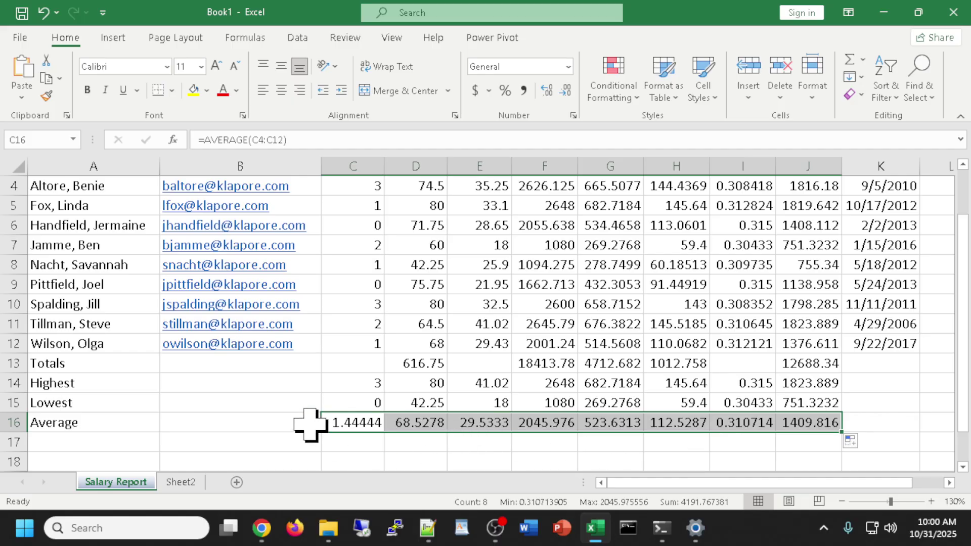
{"action": "left_click", "coordinate": [356, 455]}
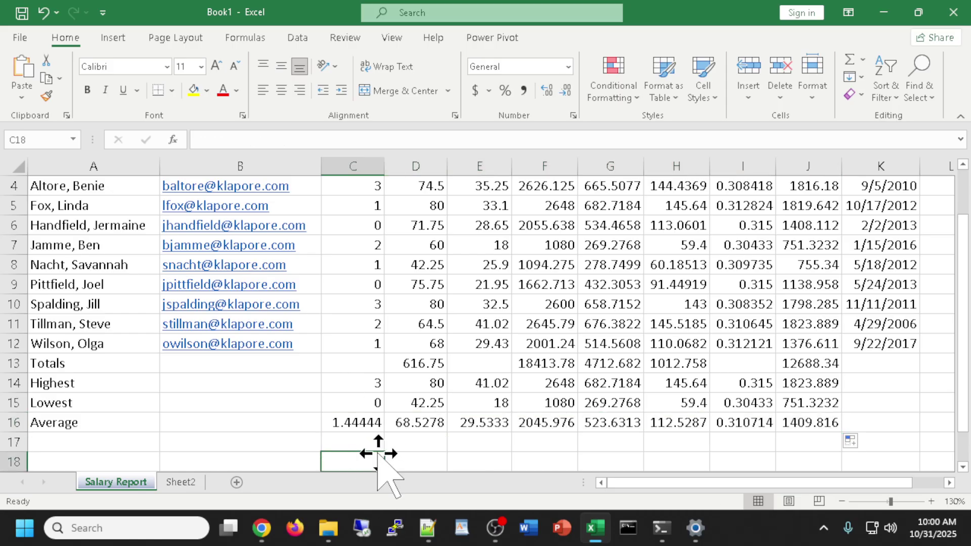
Toggle Show Formulas on and back off so cells display calculated values.
{"action": "key", "text": "ctrl+grave"}
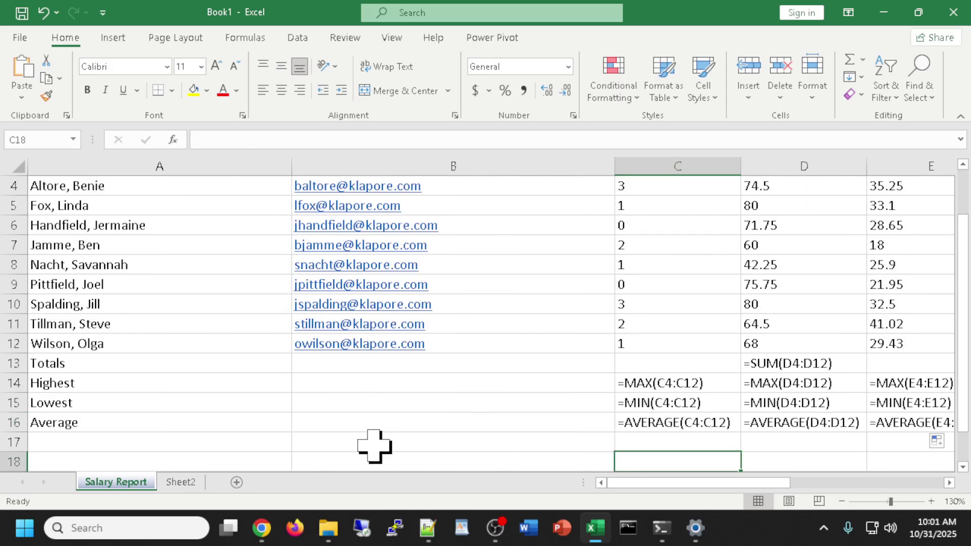
{"action": "left_click_drag", "start_coordinate": [622, 482], "coordinate": [675, 487]}
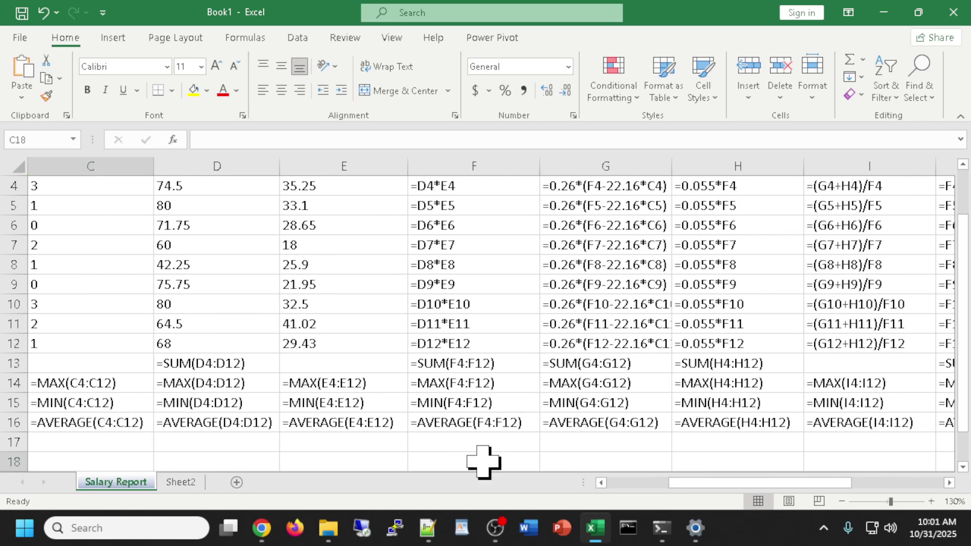
{"action": "key", "text": "ctrl+grave"}
{"action": "left_click_drag", "start_coordinate": [728, 483], "coordinate": [701, 488]}
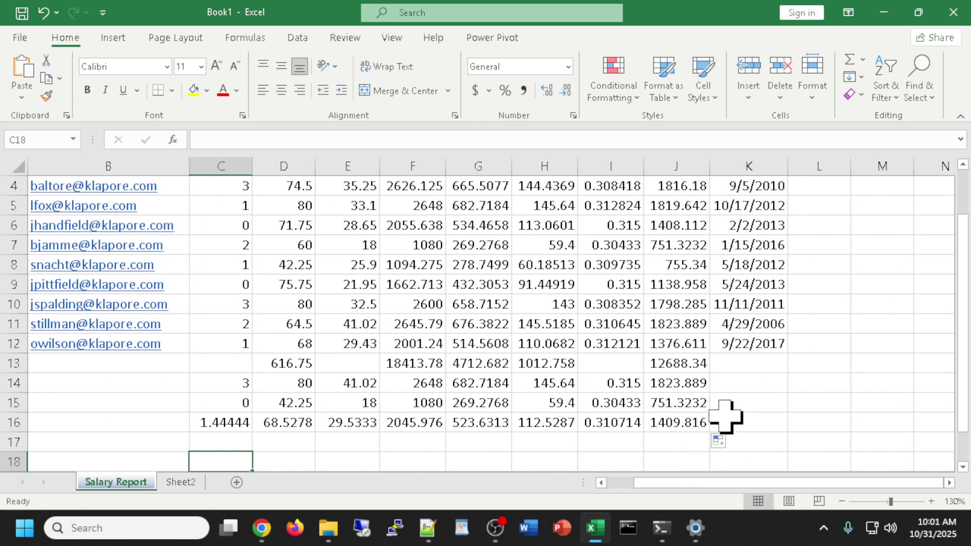
{"action": "scroll", "coordinate": [725, 401], "scroll_direction": "down", "scroll_amount": 1}
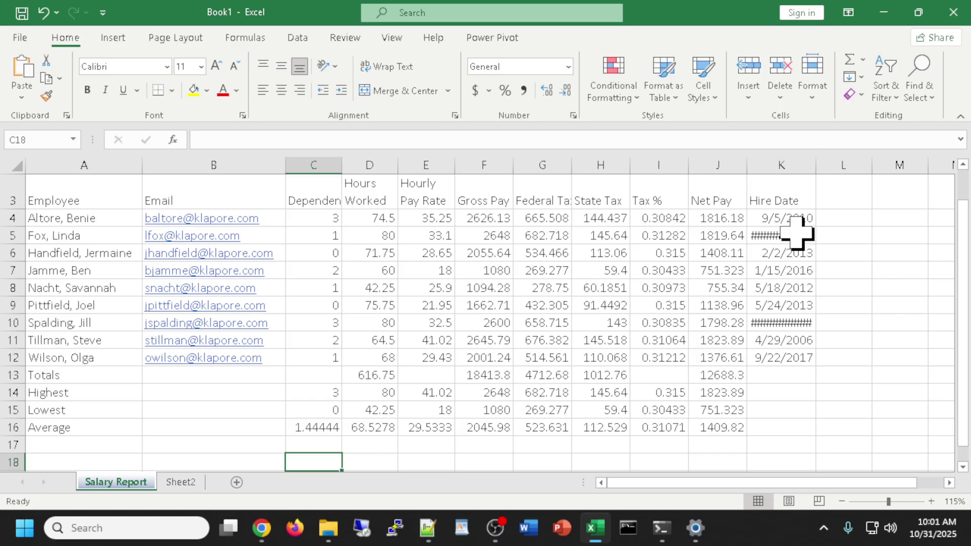
{"action": "scroll", "coordinate": [813, 337], "scroll_direction": "down", "scroll_amount": 1}
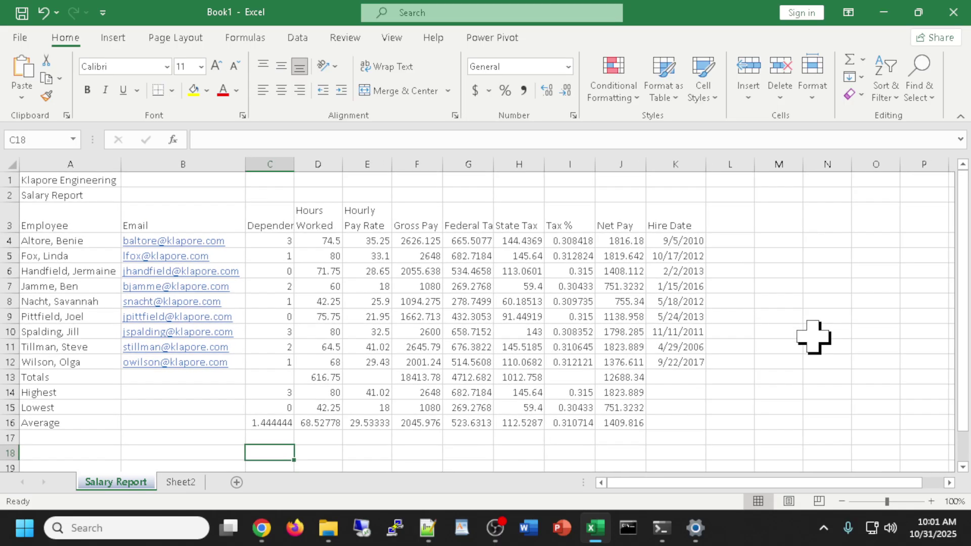
{"action": "scroll", "coordinate": [813, 337], "scroll_direction": "up", "scroll_amount": 3}
{"action": "scroll", "coordinate": [813, 337], "scroll_direction": "down", "scroll_amount": 2}
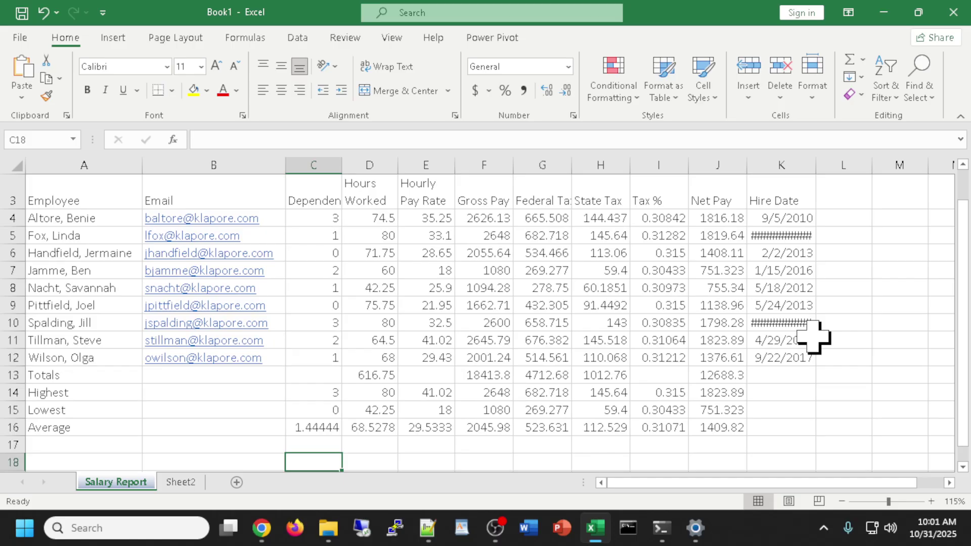
AutoFit the Hire Date column so every date shows in full, then save.
{"action": "double_click", "coordinate": [815, 165]}
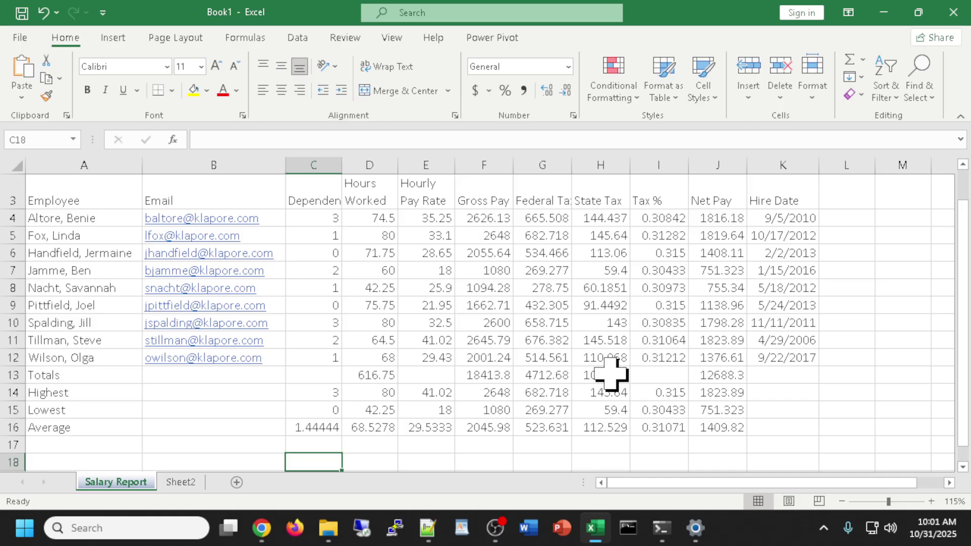
{"action": "scroll", "coordinate": [610, 374], "scroll_direction": "up", "scroll_amount": 1}
{"action": "scroll", "coordinate": [611, 374], "scroll_direction": "down", "scroll_amount": 2}
{"action": "scroll", "coordinate": [611, 374], "scroll_direction": "up", "scroll_amount": 2}
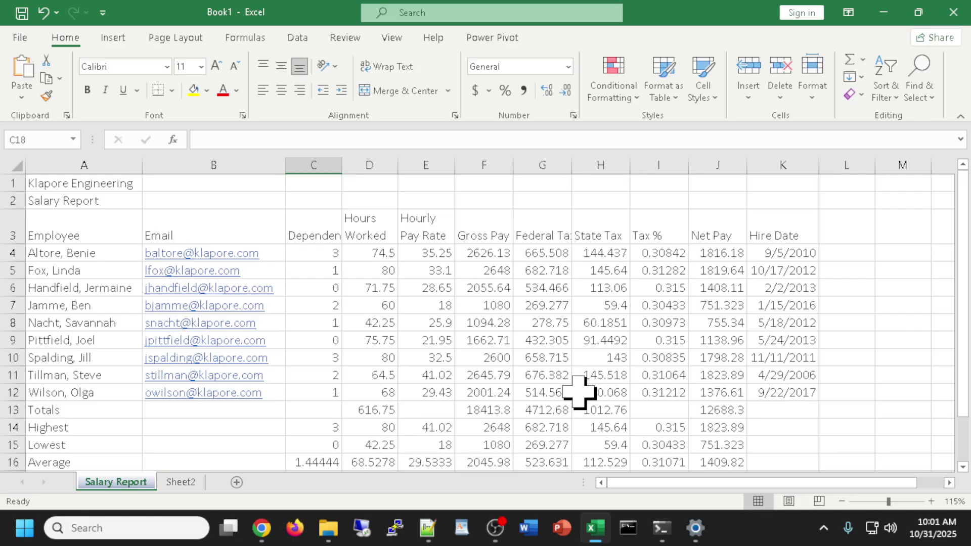
{"action": "key", "text": "ctrl+s"}
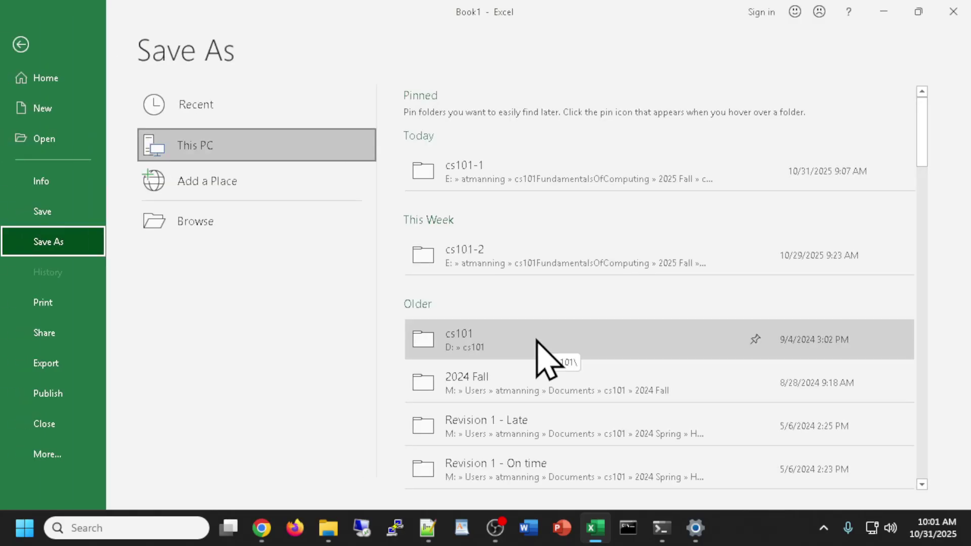
Save the workbook to the cs101-2 folder as 'jsmarEX2 Klapore Engineering.xlsx'.
{"action": "left_click", "coordinate": [542, 261]}
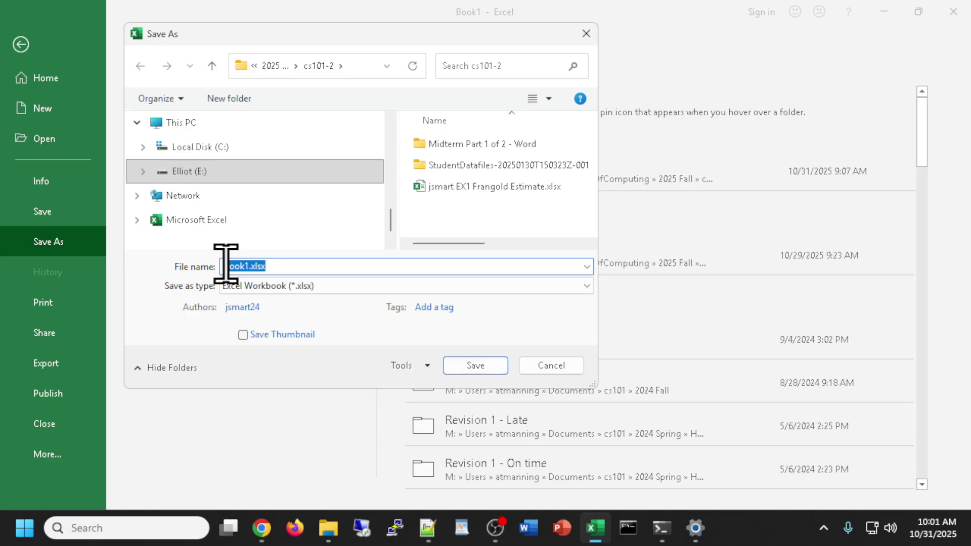
{"action": "type", "text": "jsm"}
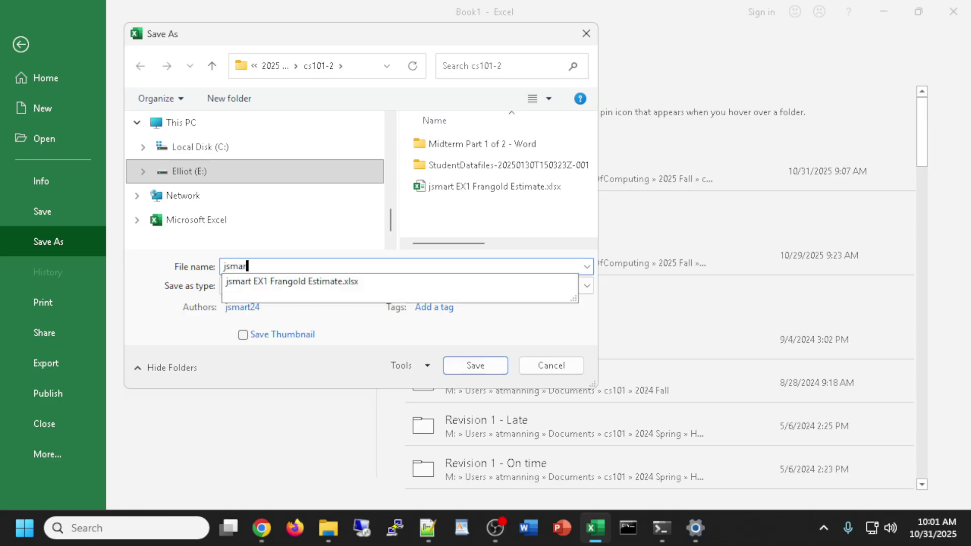
{"action": "type", "text": "arEX2 Klapore Engineering"}
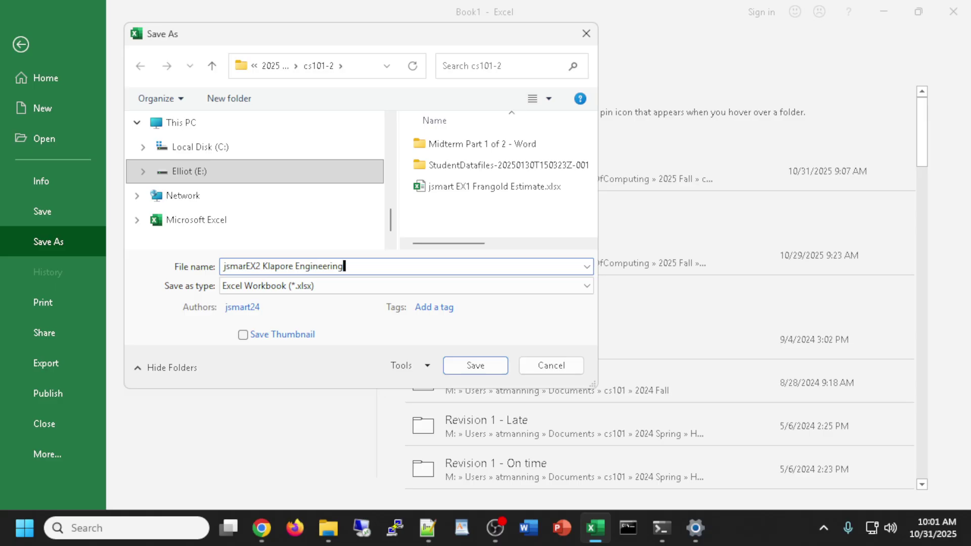
{"action": "key", "text": "Return"}
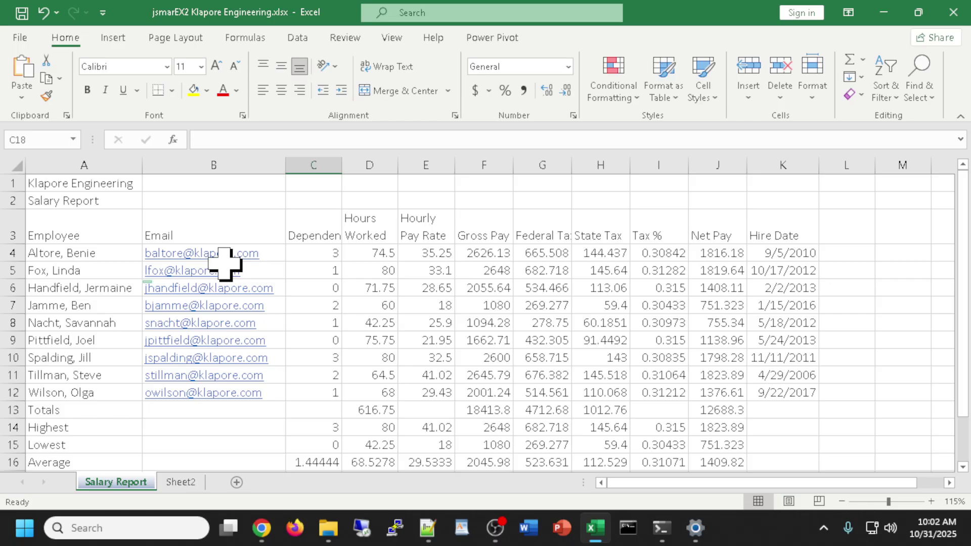
Recheck the Gross Pay and Federal Tax formulas in F4 and G4.
{"action": "scroll", "coordinate": [338, 245], "scroll_direction": "down", "scroll_amount": 2}
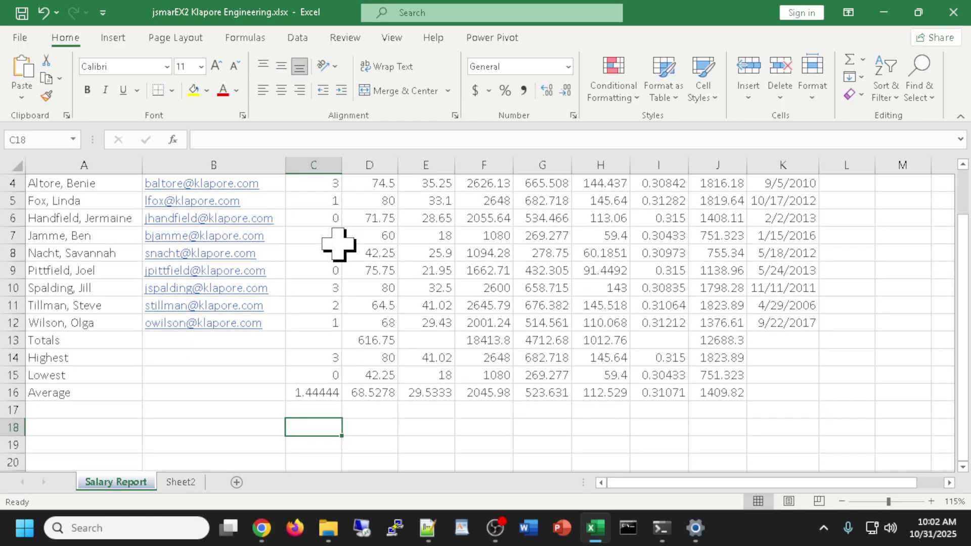
{"action": "scroll", "coordinate": [338, 244], "scroll_direction": "up", "scroll_amount": 2}
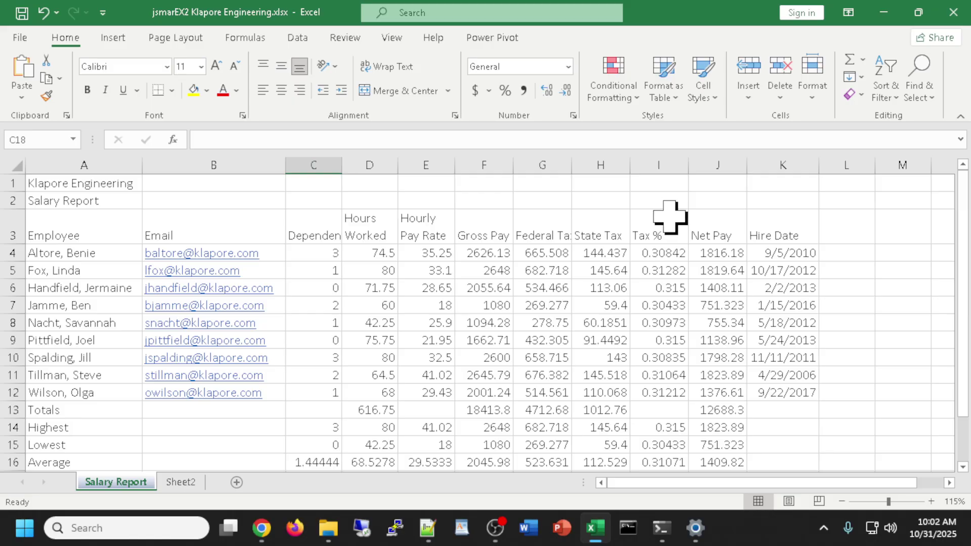
{"action": "left_click", "coordinate": [882, 390]}
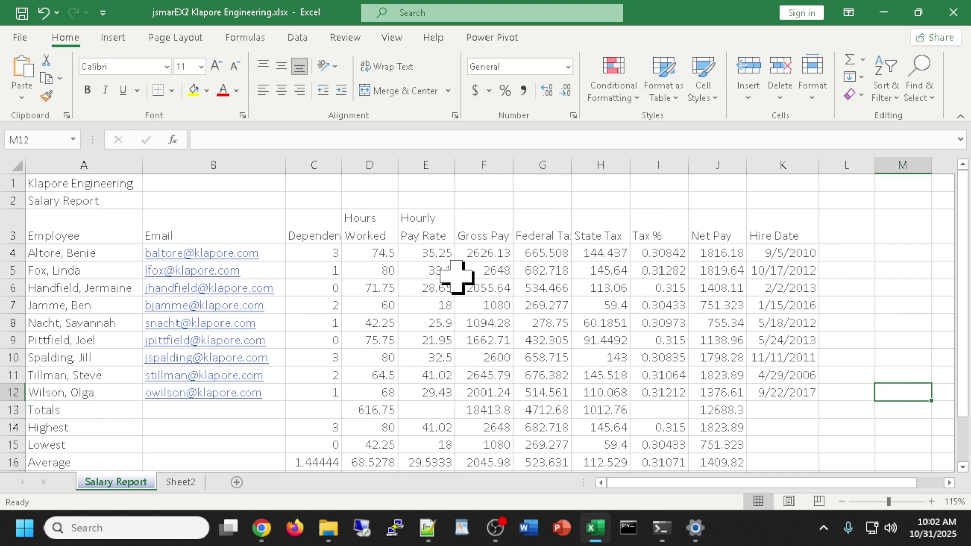
{"action": "double_click", "coordinate": [491, 254]}
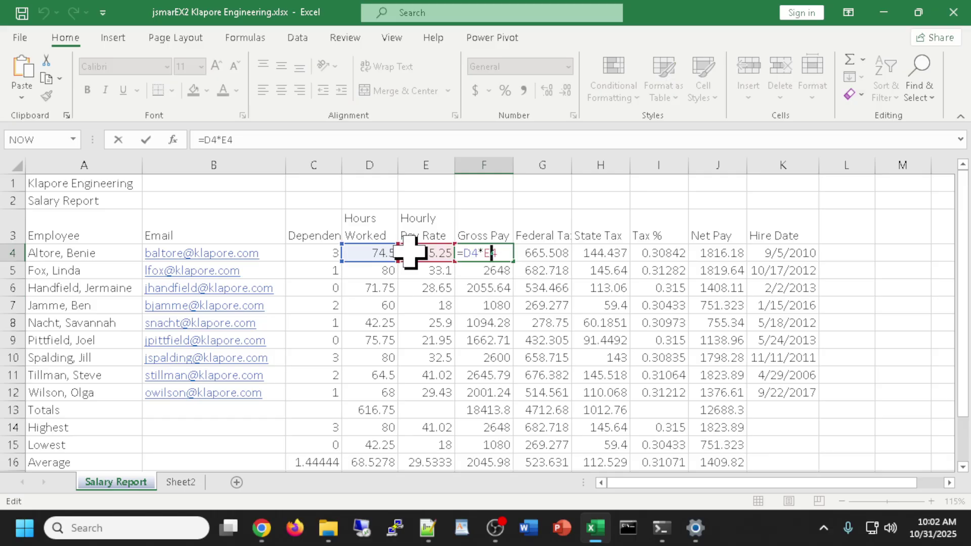
{"action": "key", "text": "Return"}
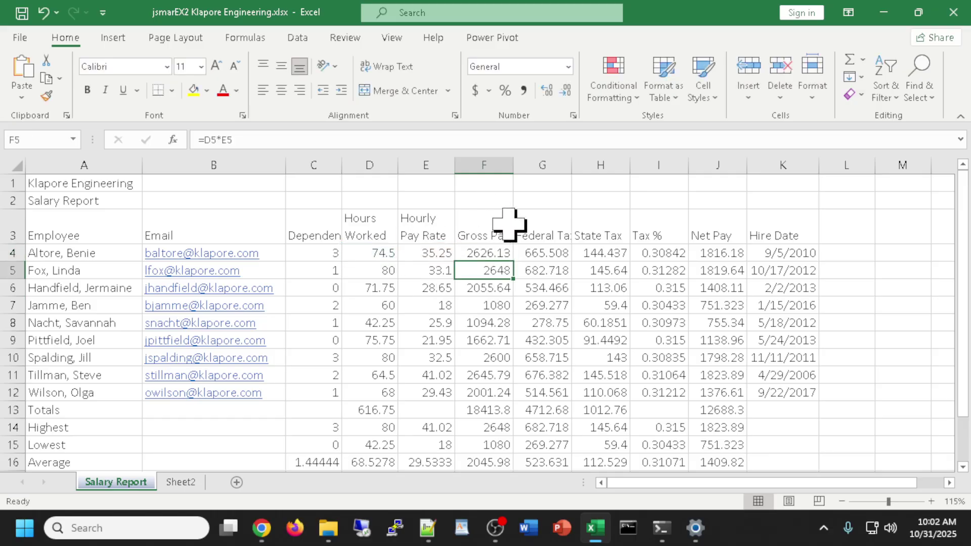
{"action": "double_click", "coordinate": [538, 253]}
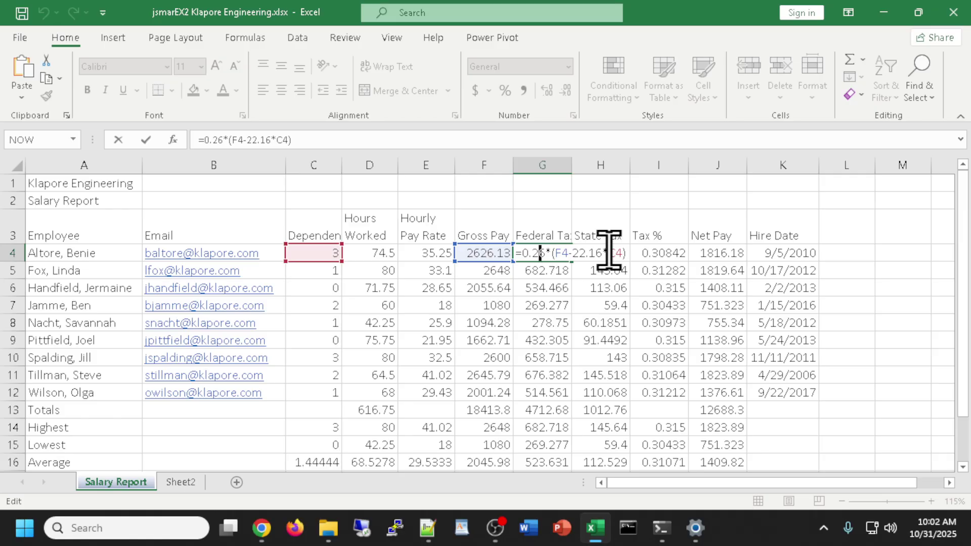
{"action": "key", "text": "Return"}
Enter State Tax =0.055*F4 in H4 and recommit the Tax % and Net Pay formulas.
{"action": "left_click", "coordinate": [596, 253]}
{"action": "type", "text": "=0.055*F4"}
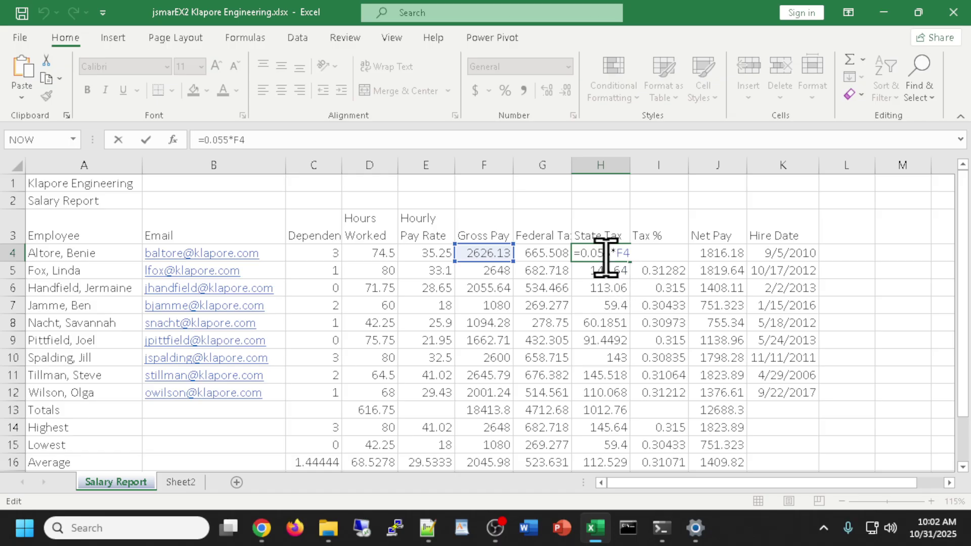
{"action": "key", "text": "Return"}
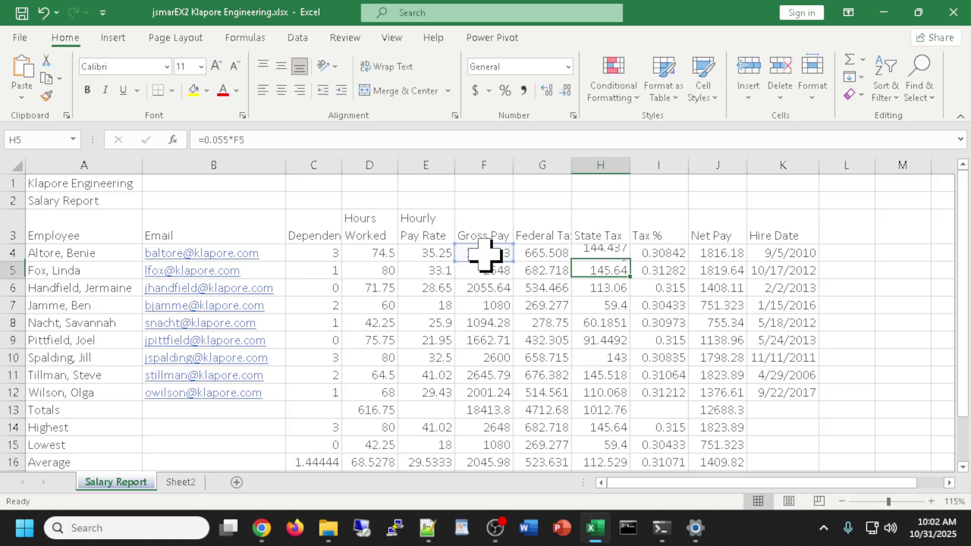
{"action": "double_click", "coordinate": [659, 252]}
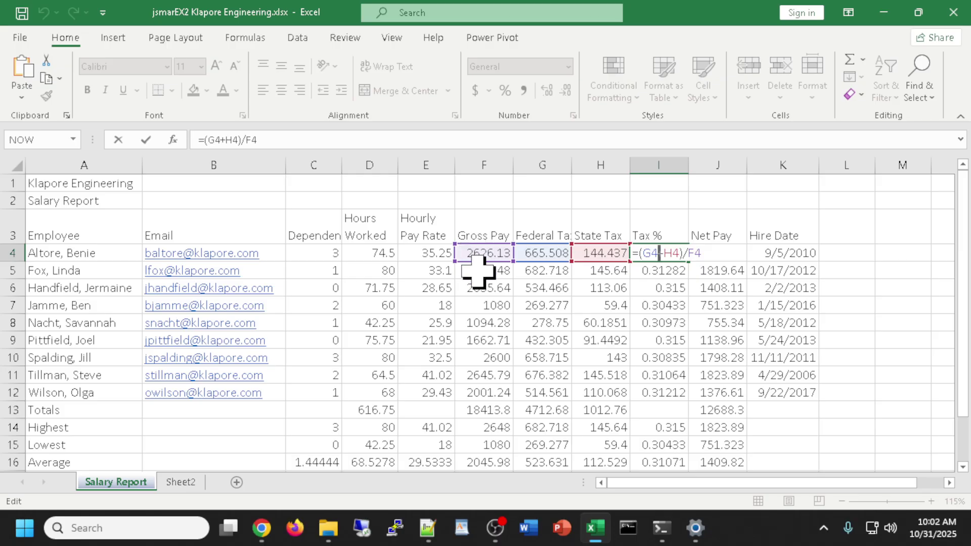
{"action": "key", "text": "Return"}
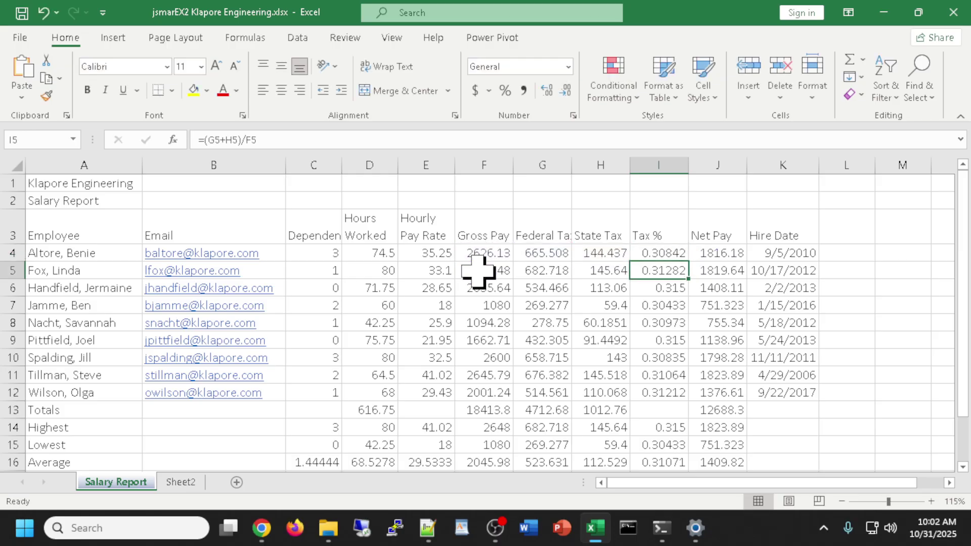
{"action": "left_click", "coordinate": [723, 251]}
{"action": "double_click", "coordinate": [723, 252]}
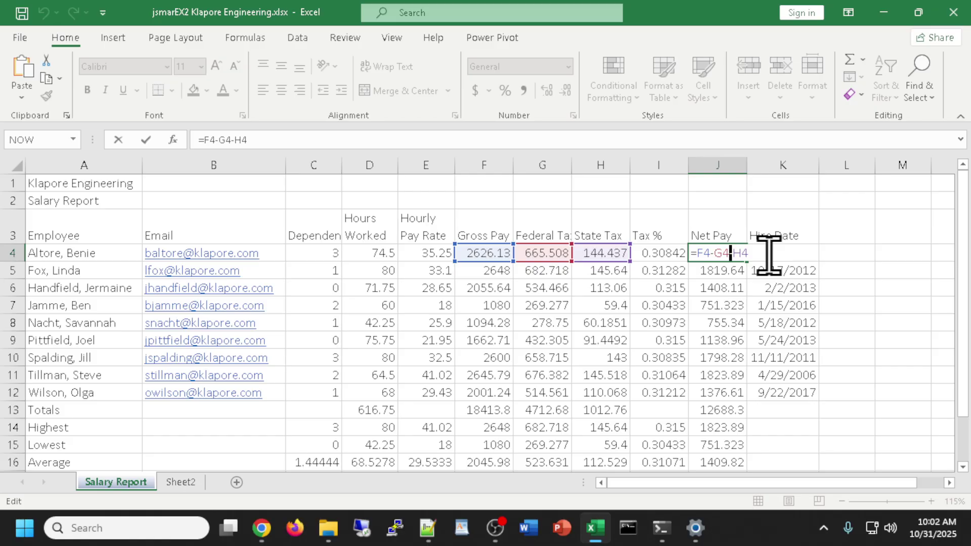
{"action": "key", "text": "ctrl+Return"}
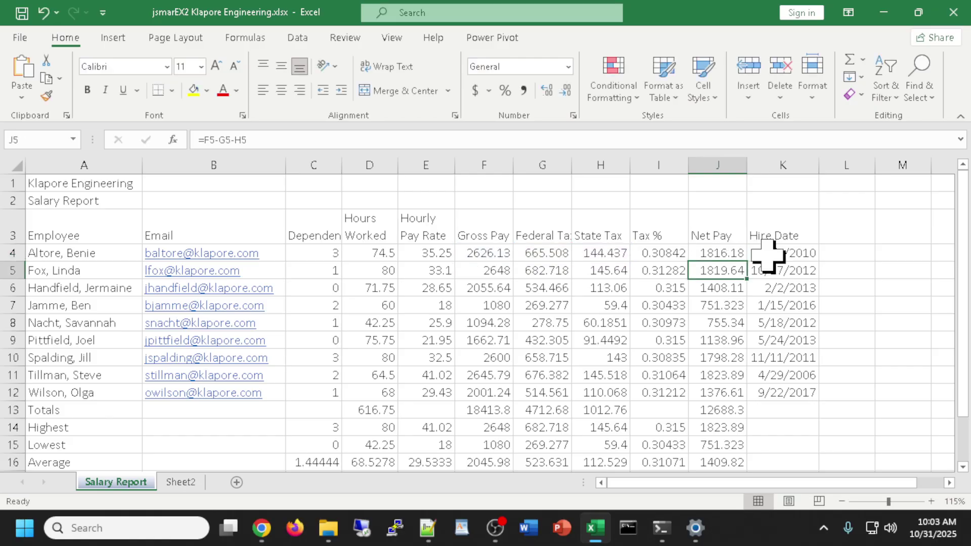
Fill the F4:J4 payroll formulas down through row 12.
{"action": "left_click_drag", "start_coordinate": [476, 254], "coordinate": [753, 408]}
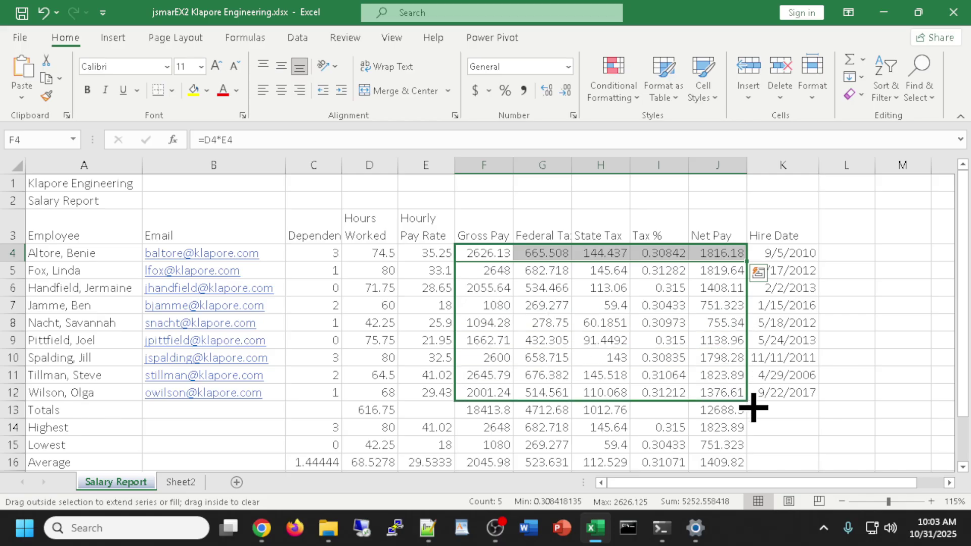
{"action": "left_click_drag", "start_coordinate": [754, 407], "coordinate": [751, 409]}
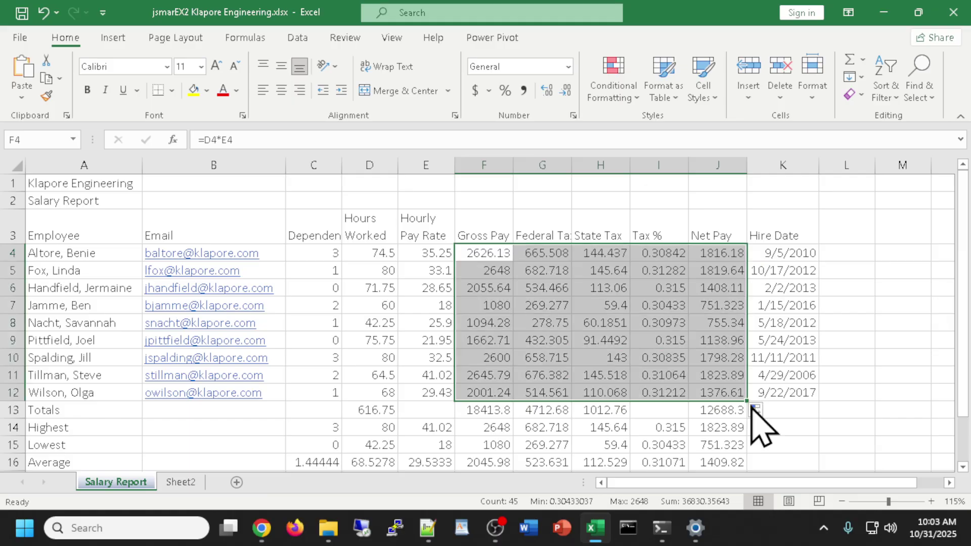
{"action": "left_click", "coordinate": [865, 407]}
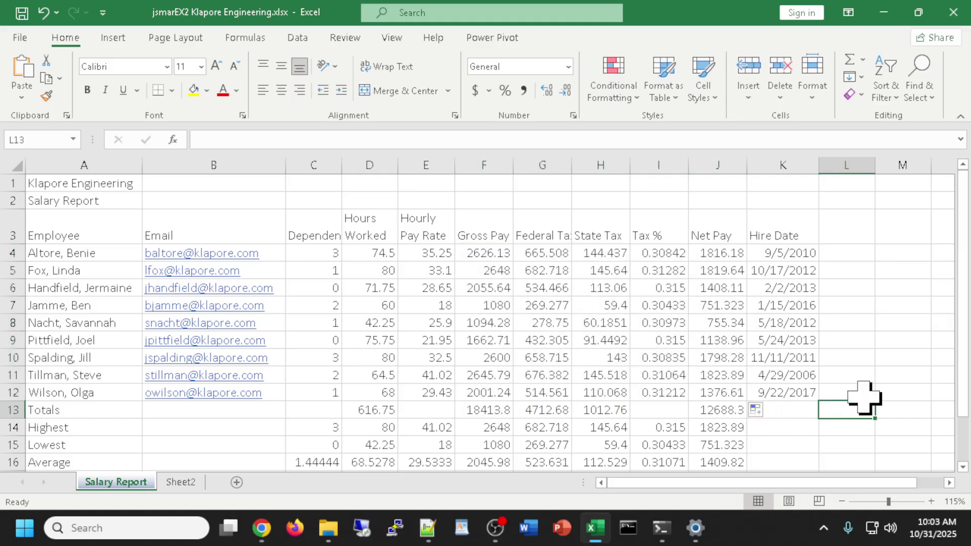
{"action": "left_click", "coordinate": [485, 273]}
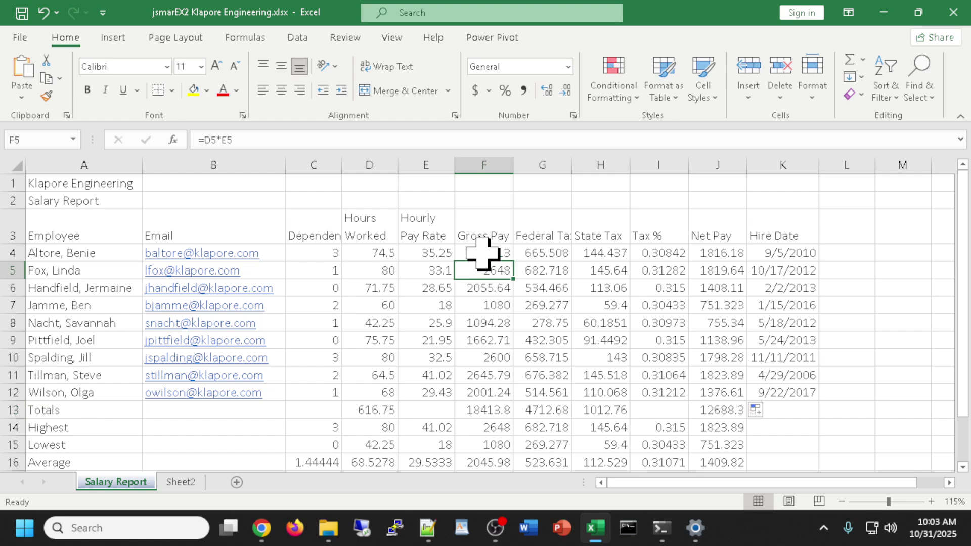
{"action": "left_click_drag", "start_coordinate": [482, 253], "coordinate": [735, 254]}
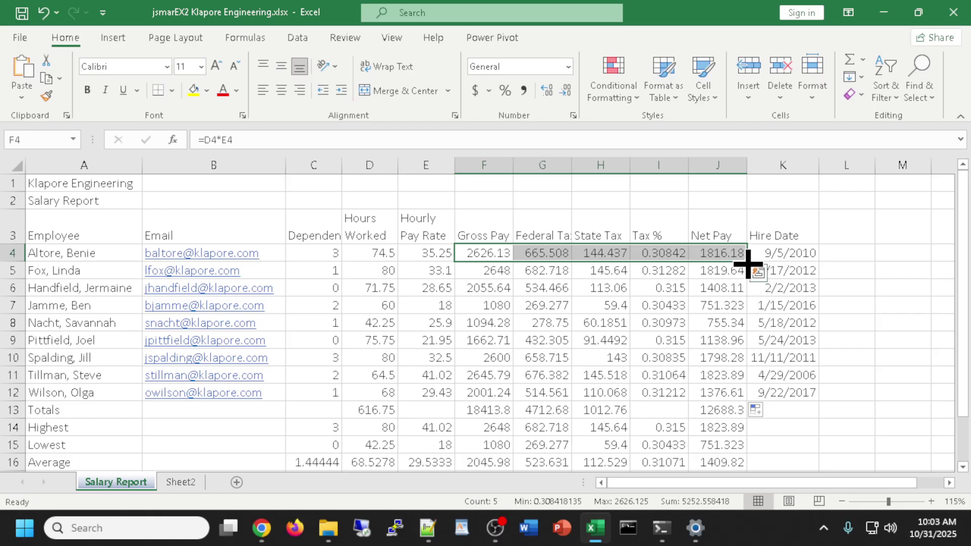
{"action": "left_click_drag", "start_coordinate": [747, 263], "coordinate": [744, 399]}
Recommit the Hours Worked and Gross Pay totals in D13 and F13.
{"action": "left_click", "coordinate": [374, 411]}
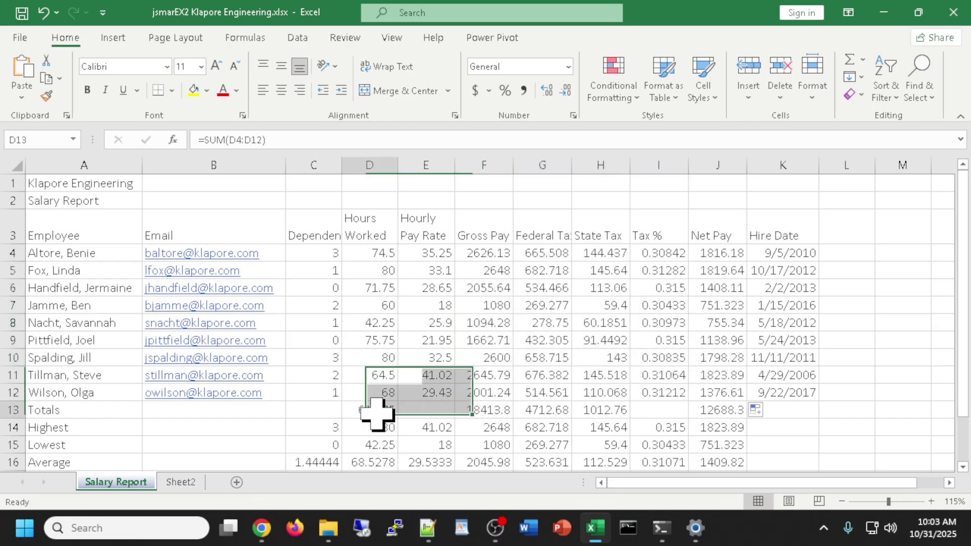
{"action": "double_click", "coordinate": [377, 412]}
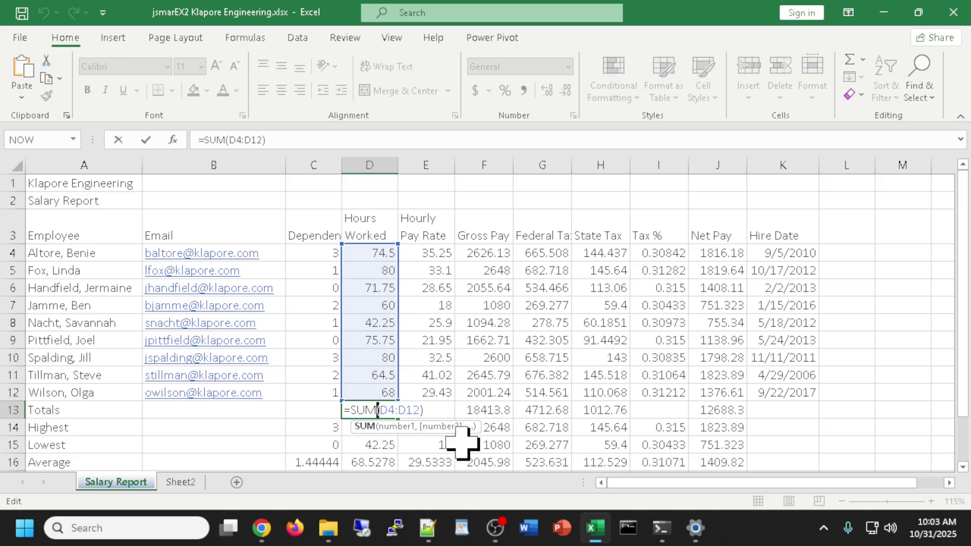
{"action": "key", "text": "ctrl+Return"}
{"action": "left_click", "coordinate": [482, 411]}
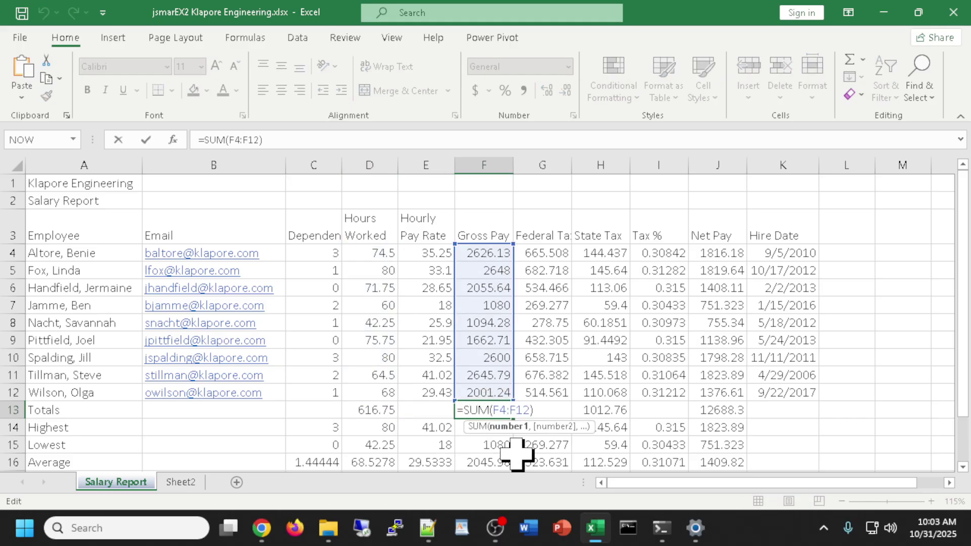
{"action": "key", "text": "ctrl+Return"}
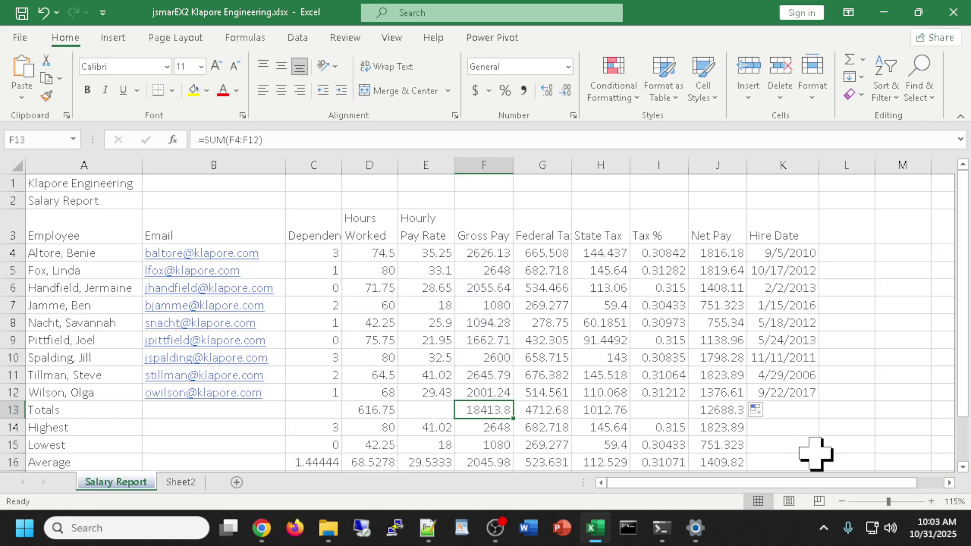
AutoSum J4:J12 into J13 for a Net Pay total of 12688.3.
{"action": "left_click", "coordinate": [707, 404]}
{"action": "key", "text": "alt+equal"}
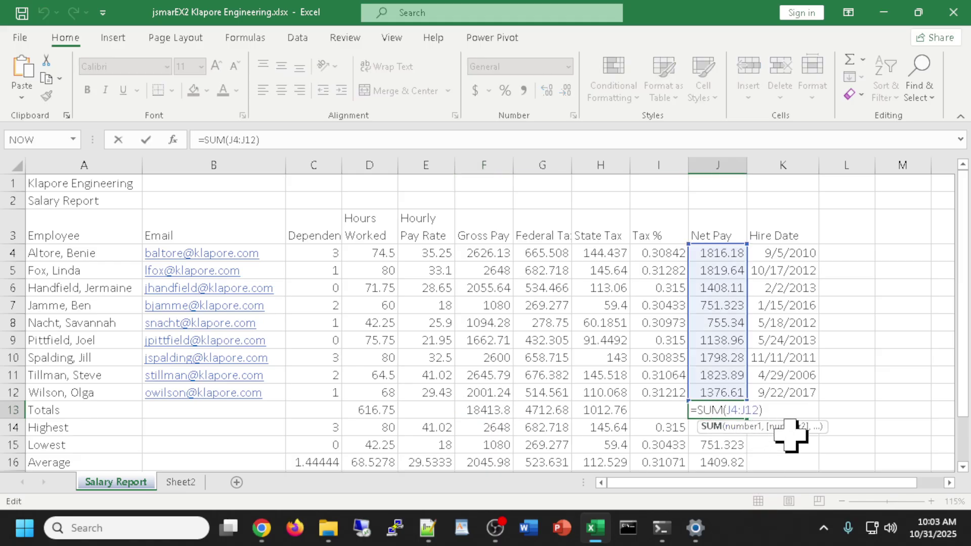
{"action": "left_click", "coordinate": [872, 440]}
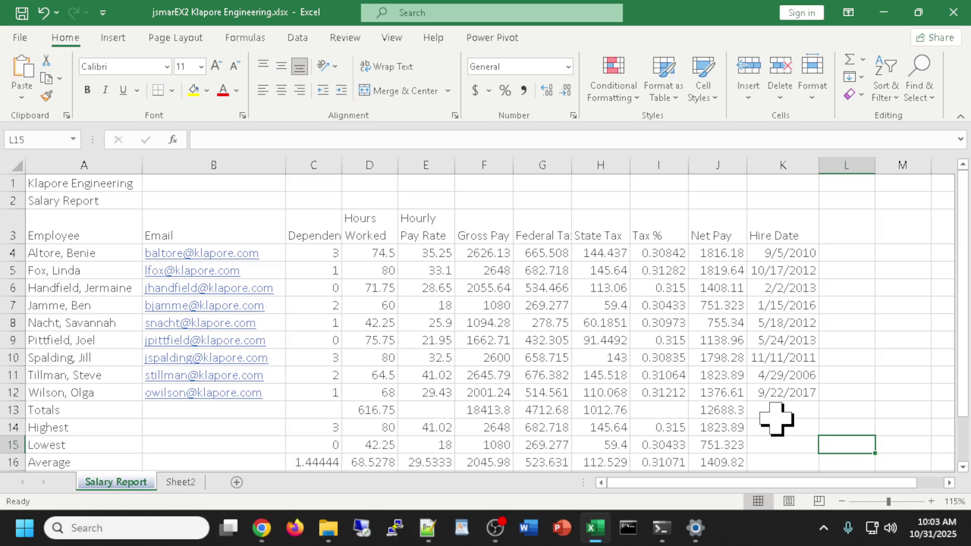
Increase the height of Totals row 13 and column-header row 3.
{"action": "scroll", "coordinate": [712, 423], "scroll_direction": "down", "scroll_amount": 1}
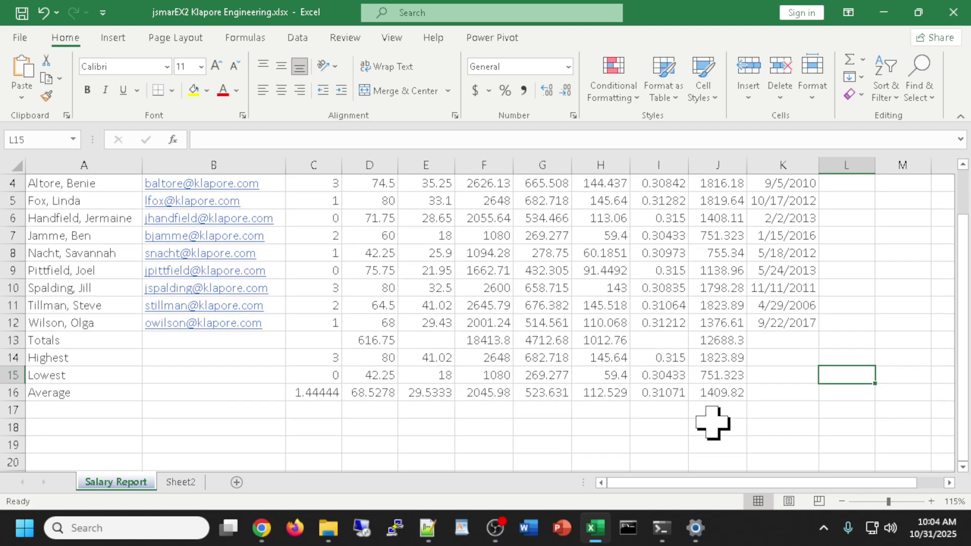
{"action": "scroll", "coordinate": [712, 422], "scroll_direction": "up", "scroll_amount": 1}
{"action": "scroll", "coordinate": [710, 419], "scroll_direction": "down", "scroll_amount": 1}
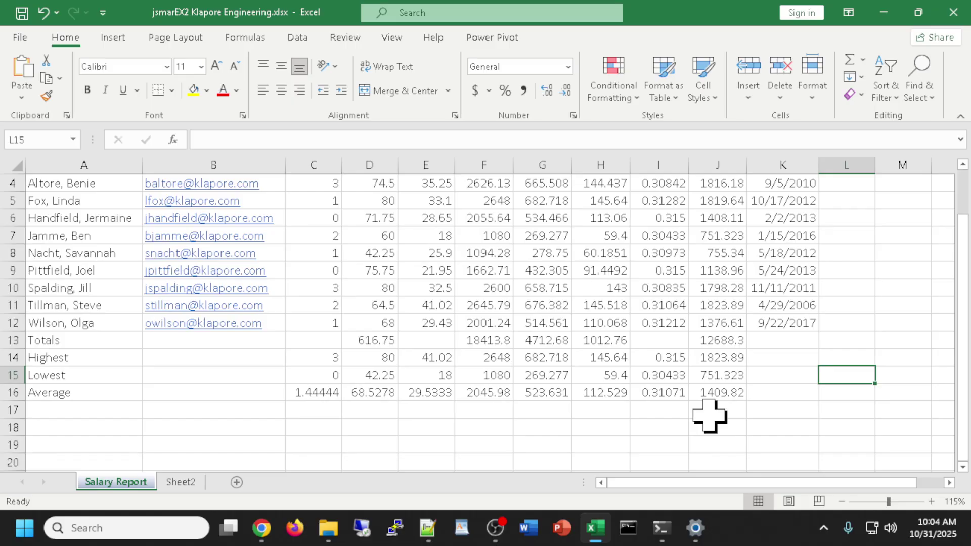
{"action": "scroll", "coordinate": [709, 415], "scroll_direction": "up", "scroll_amount": 1}
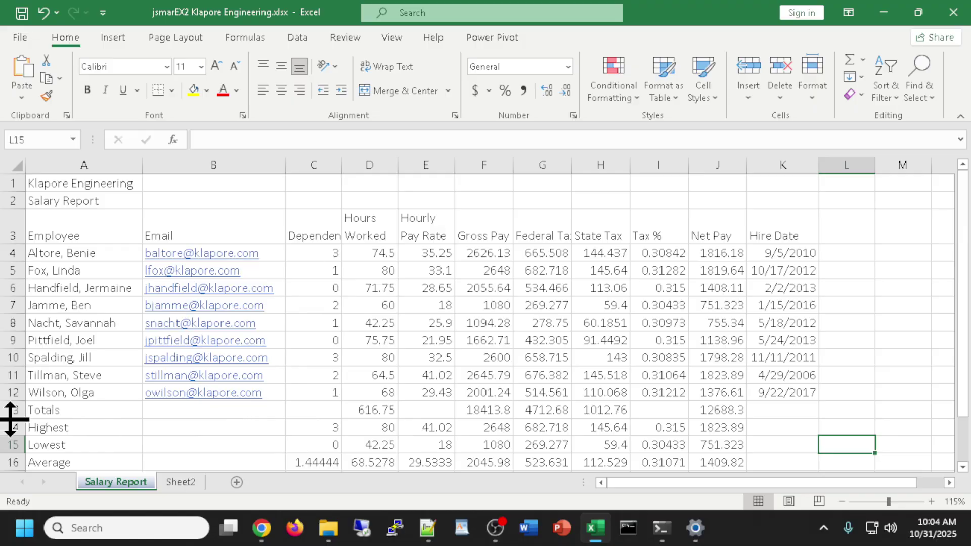
{"action": "left_click_drag", "start_coordinate": [11, 419], "coordinate": [13, 441]}
{"action": "scroll", "coordinate": [161, 405], "scroll_direction": "down", "scroll_amount": 1}
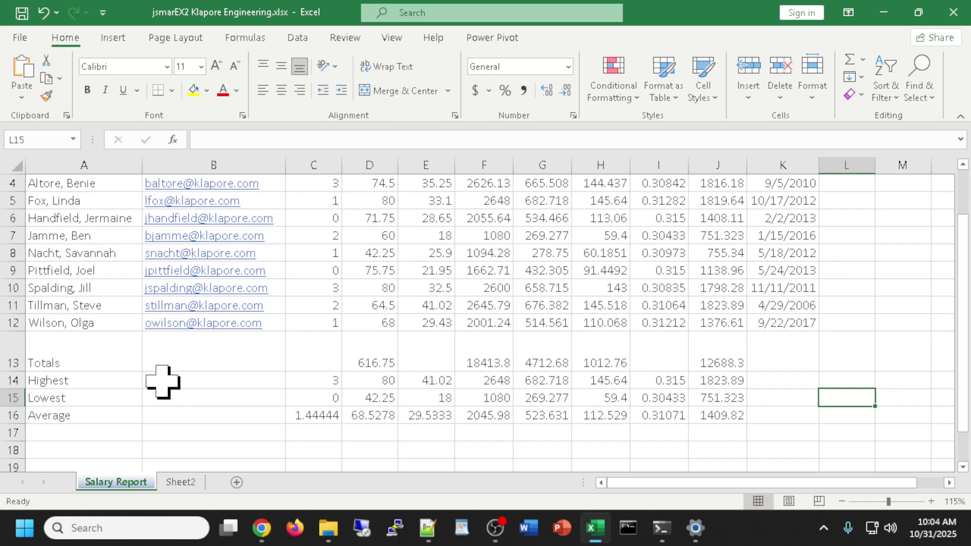
{"action": "scroll", "coordinate": [293, 431], "scroll_direction": "up", "scroll_amount": 1}
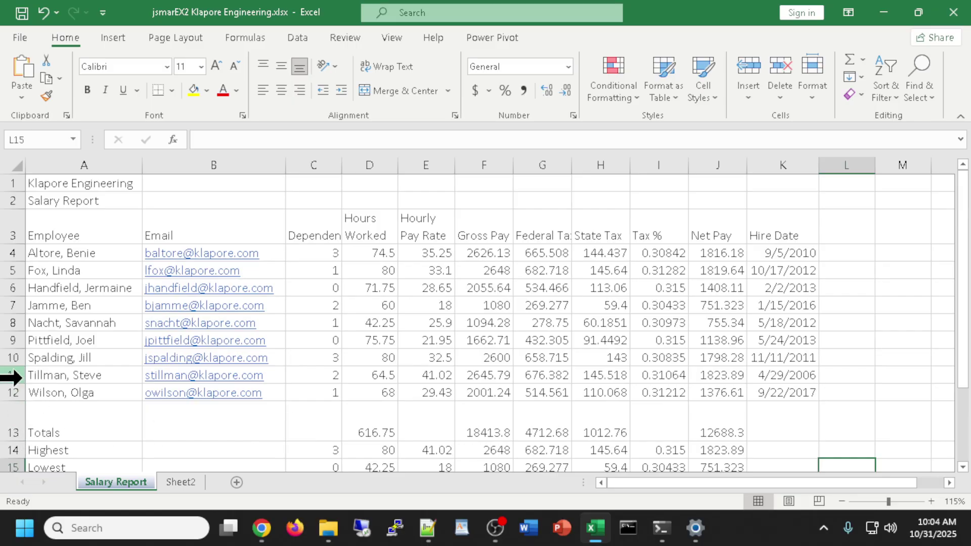
{"action": "scroll", "coordinate": [222, 389], "scroll_direction": "down", "scroll_amount": 1}
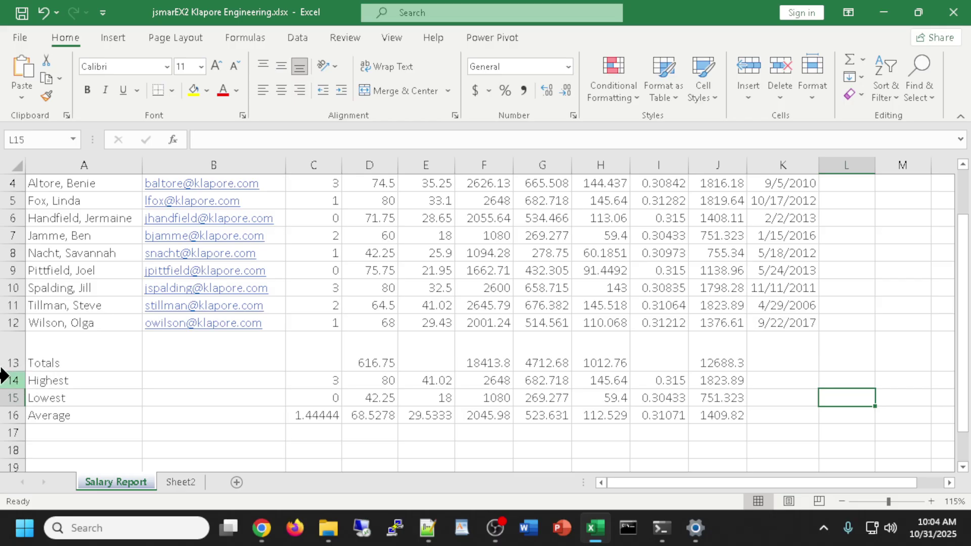
{"action": "left_click_drag", "start_coordinate": [17, 371], "coordinate": [17, 383]}
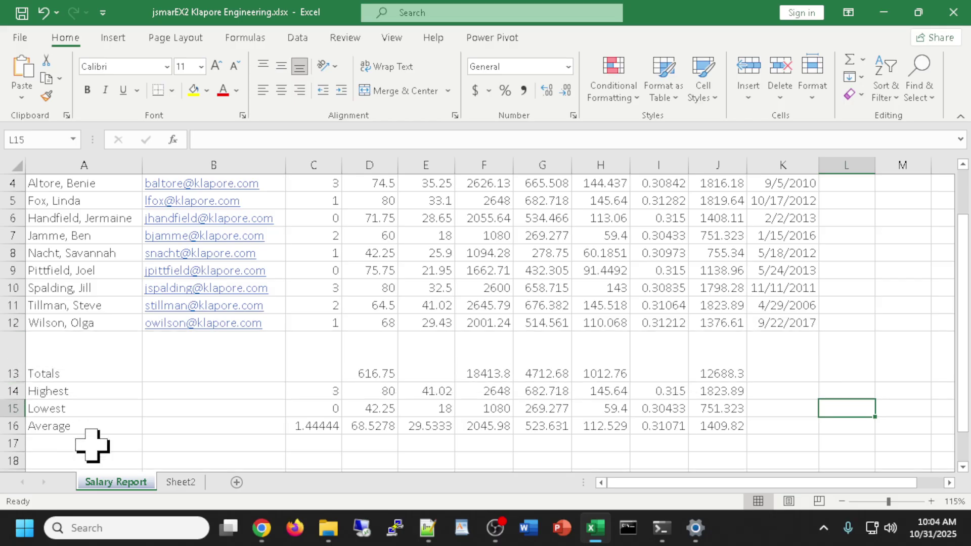
{"action": "scroll", "coordinate": [377, 387], "scroll_direction": "up", "scroll_amount": 1}
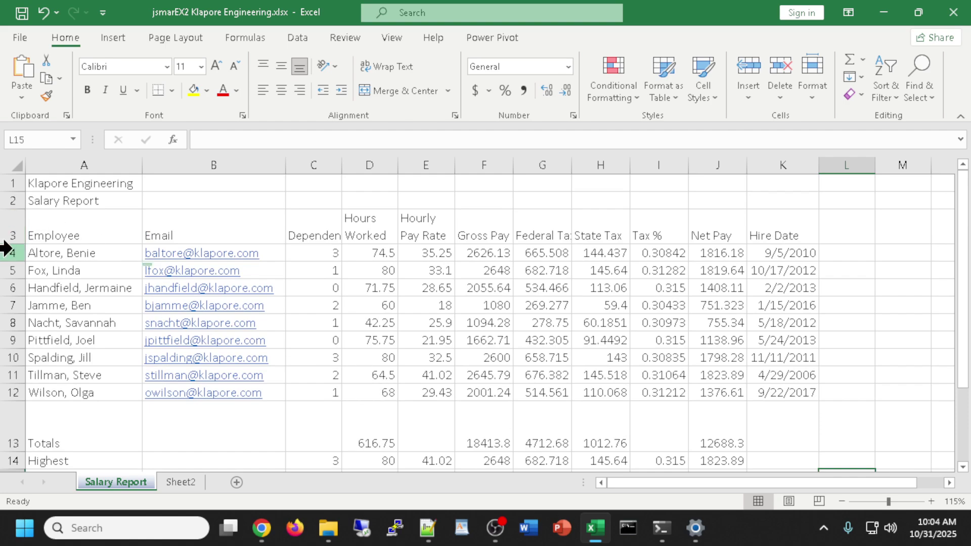
{"action": "left_click_drag", "start_coordinate": [17, 244], "coordinate": [17, 262]}
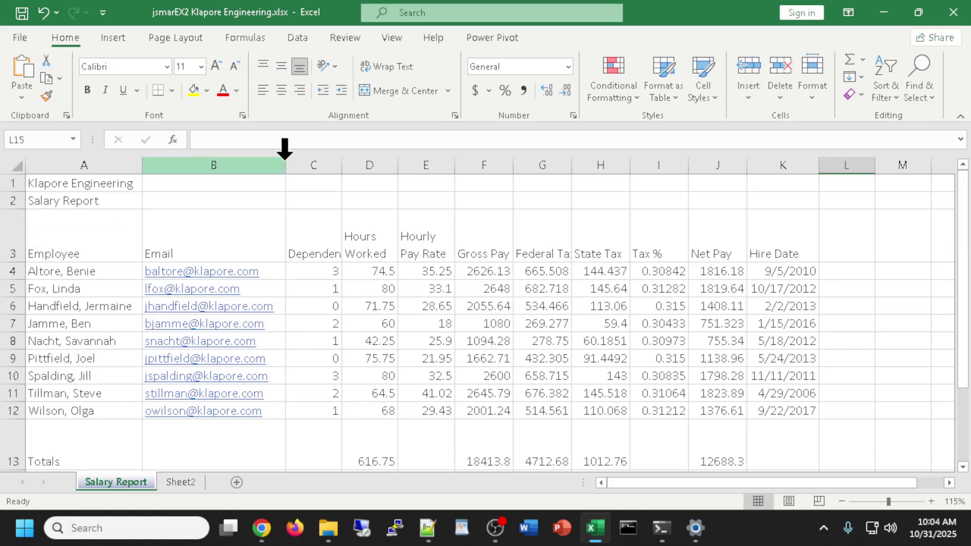
Select the whole sheet and AutoFit all columns to their full contents.
{"action": "scroll", "coordinate": [689, 264], "scroll_direction": "down", "scroll_amount": 1}
{"action": "scroll", "coordinate": [688, 266], "scroll_direction": "up", "scroll_amount": 1}
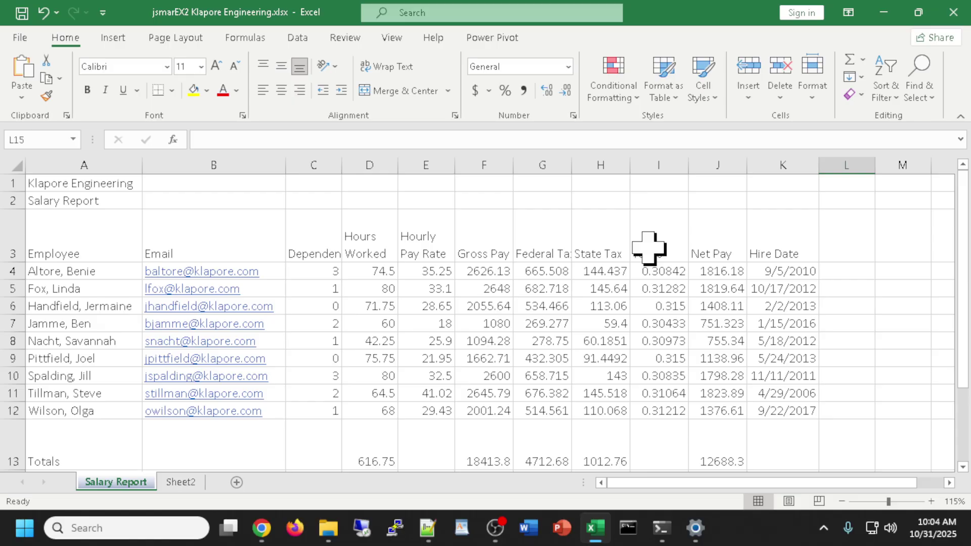
{"action": "key", "text": "ctrl+a"}
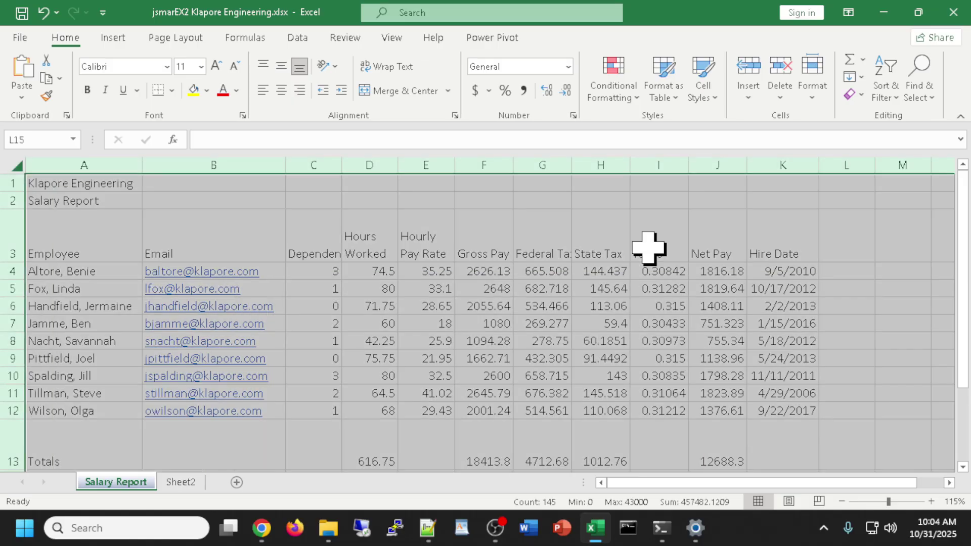
{"action": "double_click", "coordinate": [630, 167]}
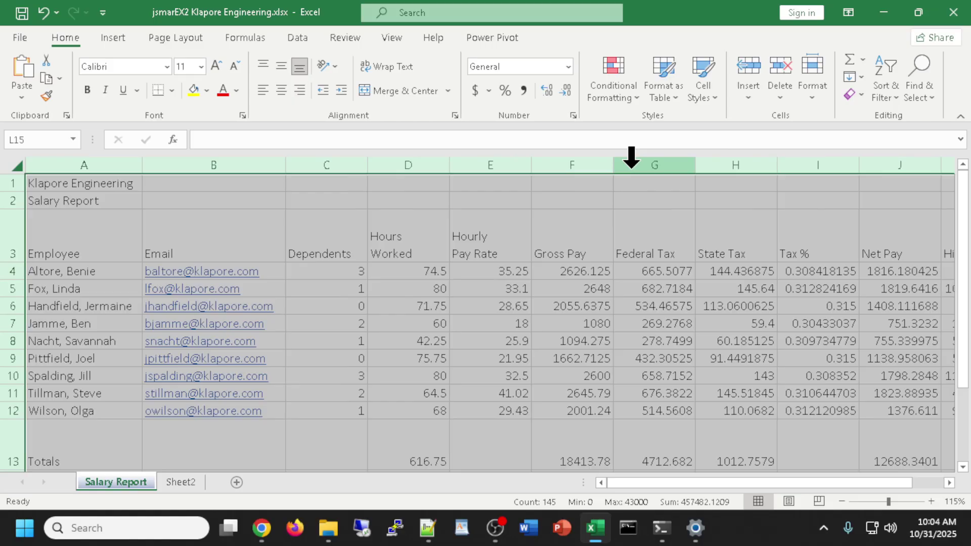
{"action": "scroll", "coordinate": [600, 278], "scroll_direction": "down", "scroll_amount": 2}
{"action": "scroll", "coordinate": [600, 279], "scroll_direction": "up", "scroll_amount": 2}
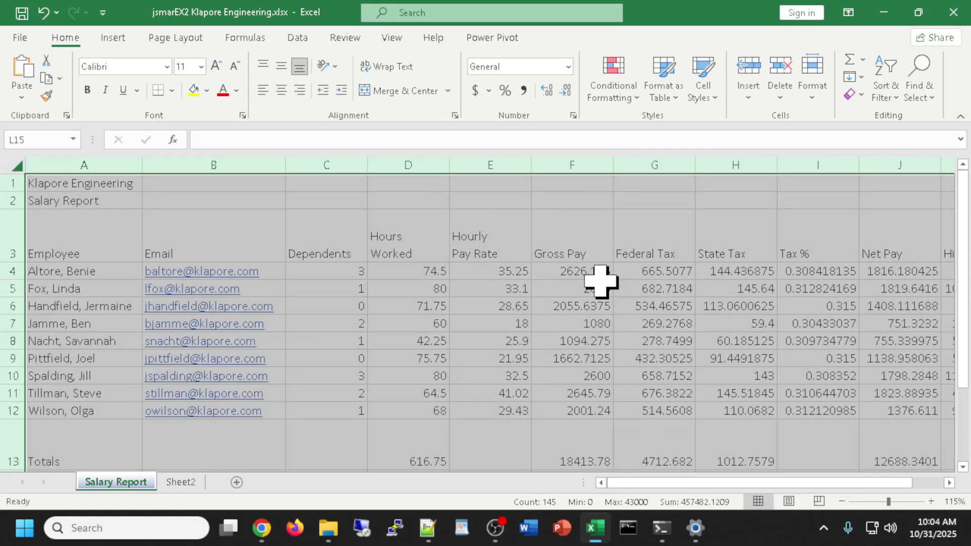
{"action": "scroll", "coordinate": [600, 279], "scroll_direction": "down", "scroll_amount": 3}
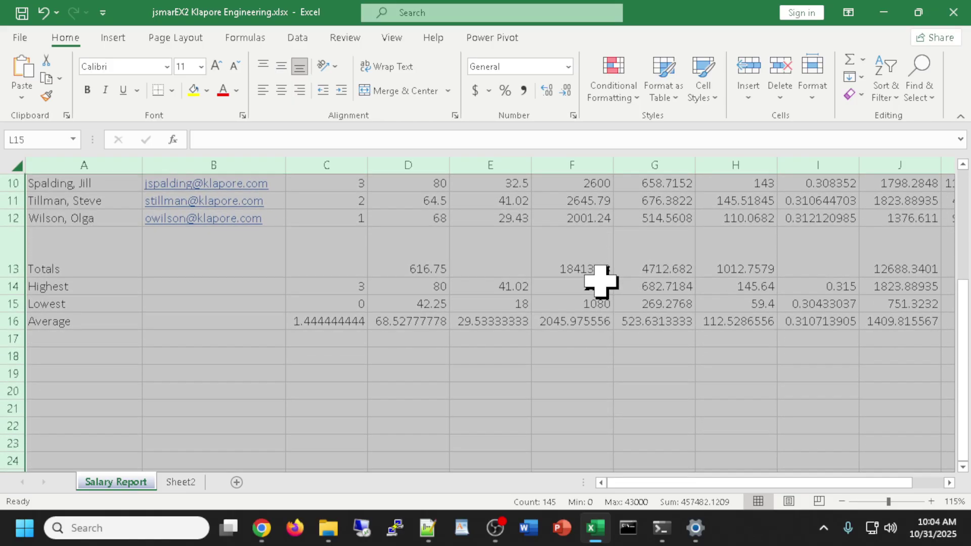
{"action": "scroll", "coordinate": [600, 280], "scroll_direction": "up", "scroll_amount": 2}
{"action": "scroll", "coordinate": [600, 280], "scroll_direction": "down", "scroll_amount": 2}
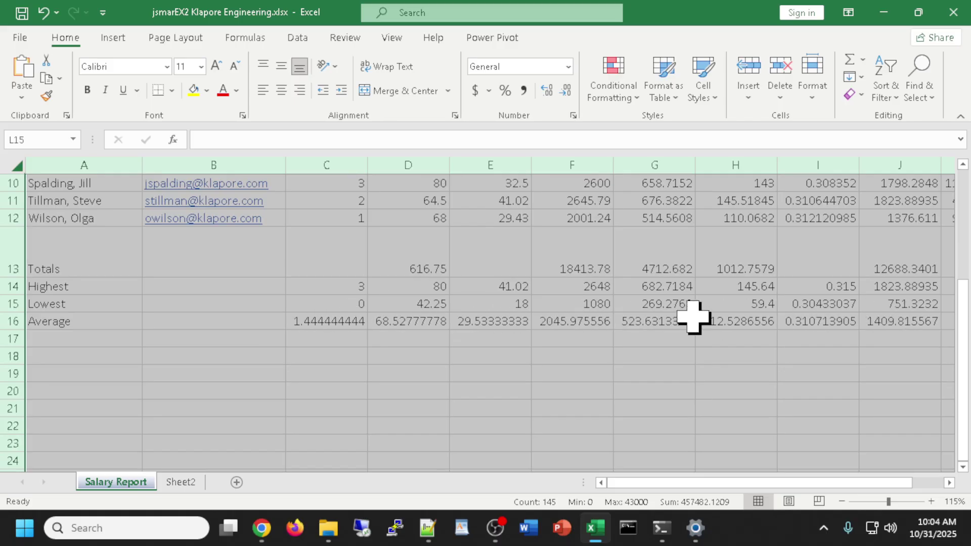
{"action": "scroll", "coordinate": [588, 331], "scroll_direction": "up", "scroll_amount": 1}
{"action": "scroll", "coordinate": [588, 331], "scroll_direction": "up", "scroll_amount": 3}
{"action": "scroll", "coordinate": [588, 331], "scroll_direction": "down", "scroll_amount": 2}
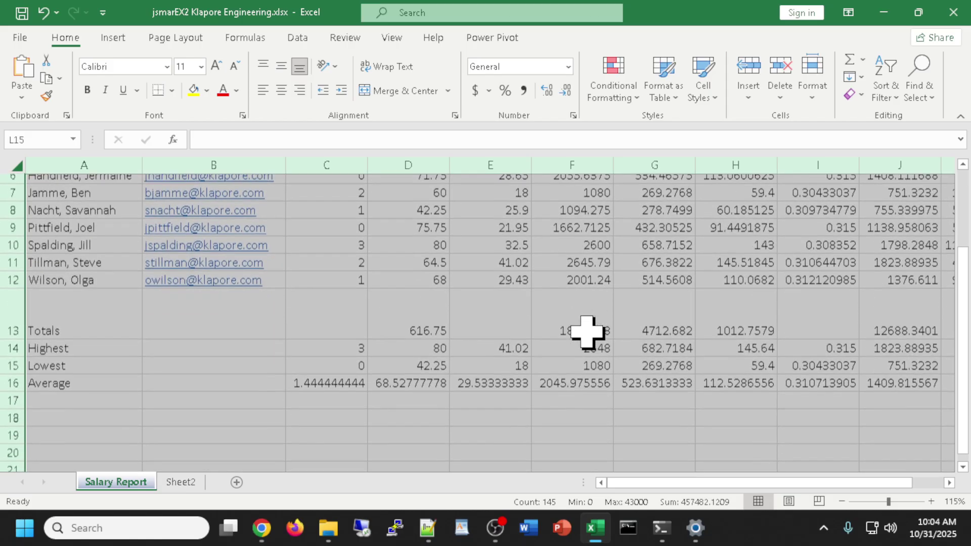
{"action": "scroll", "coordinate": [586, 326], "scroll_direction": "up", "scroll_amount": 1}
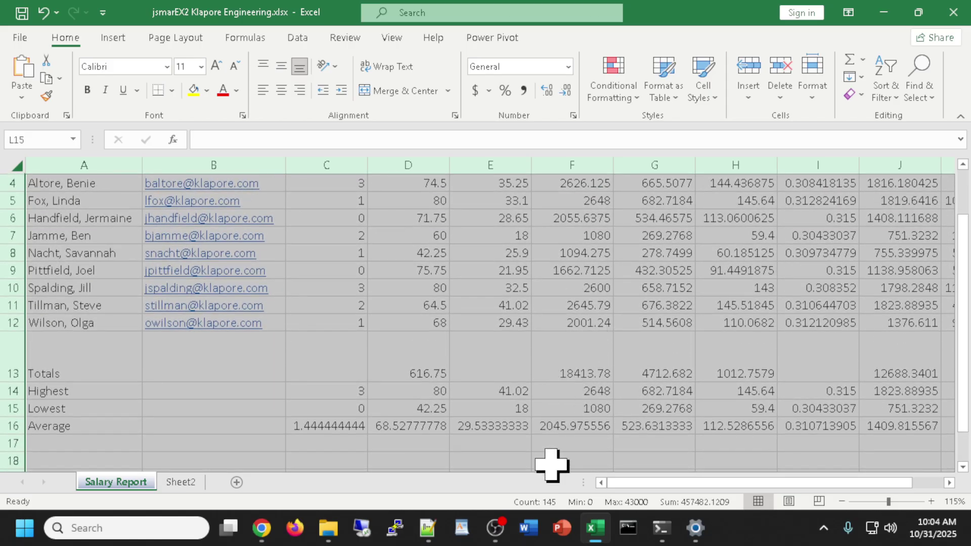
Clear the selection and review the finished Salary Report.
{"action": "left_click", "coordinate": [553, 460]}
{"action": "scroll", "coordinate": [568, 405], "scroll_direction": "up", "scroll_amount": 1}
{"action": "scroll", "coordinate": [625, 410], "scroll_direction": "down", "scroll_amount": 2}
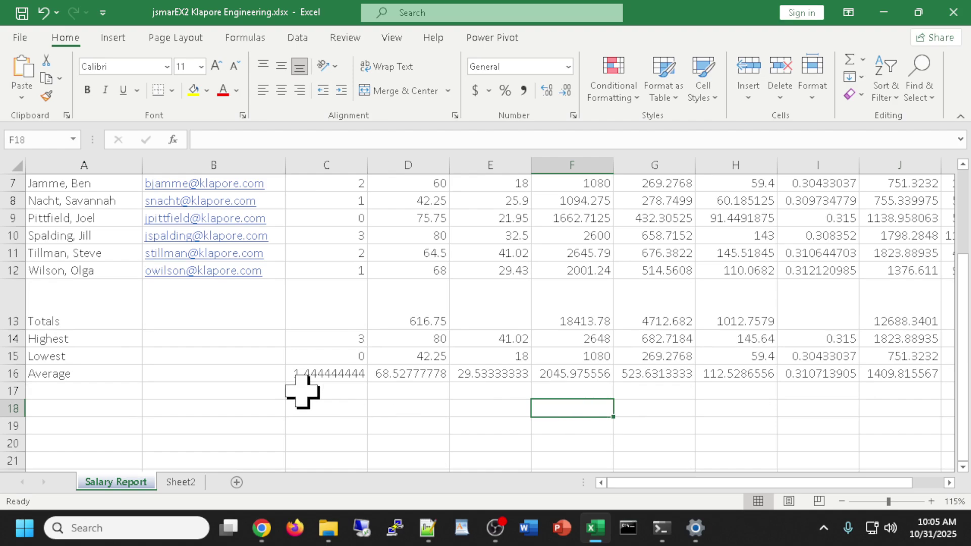
{"action": "scroll", "coordinate": [647, 391], "scroll_direction": "up", "scroll_amount": 2}
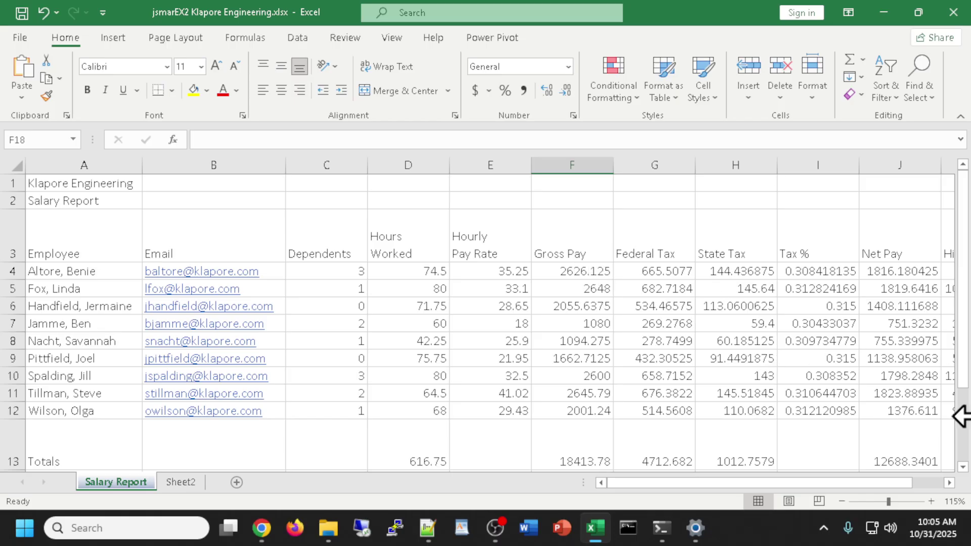
{"action": "scroll", "coordinate": [758, 449], "scroll_direction": "down", "scroll_amount": 2}
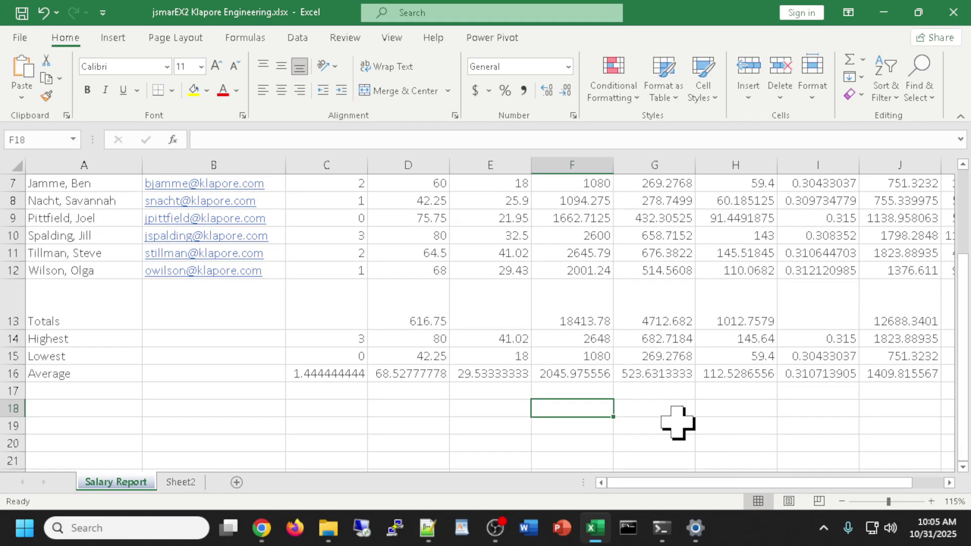
{"action": "scroll", "coordinate": [580, 381], "scroll_direction": "up", "scroll_amount": 2}
{"action": "scroll", "coordinate": [581, 379], "scroll_direction": "down", "scroll_amount": 2}
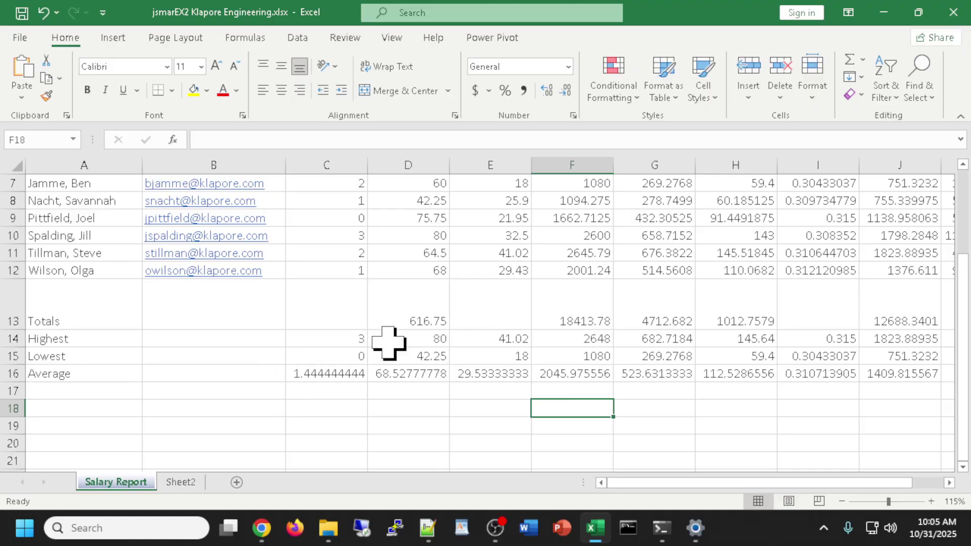
{"action": "scroll", "coordinate": [532, 297], "scroll_direction": "up", "scroll_amount": 2}
{"action": "scroll", "coordinate": [534, 291], "scroll_direction": "up", "scroll_amount": 1}
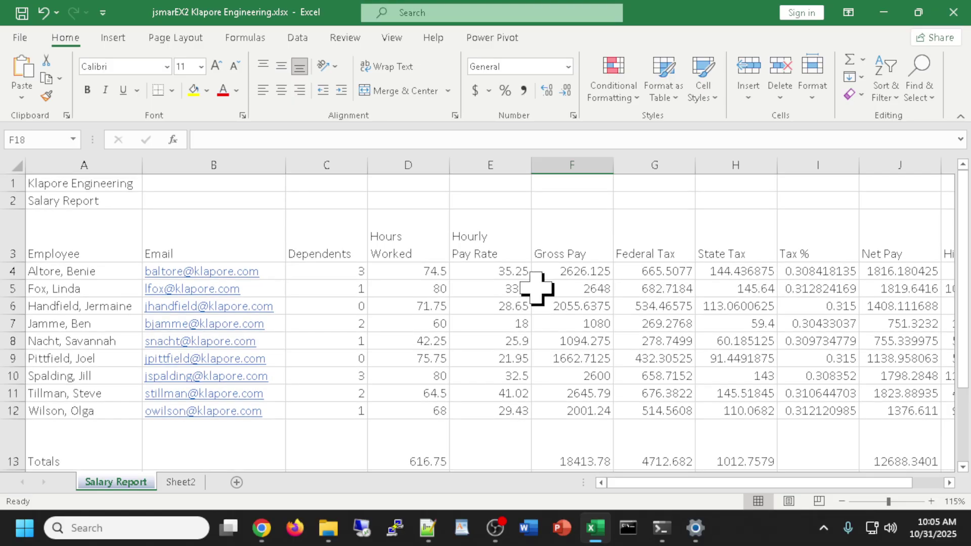
{"action": "scroll", "coordinate": [537, 288], "scroll_direction": "down", "scroll_amount": 1}
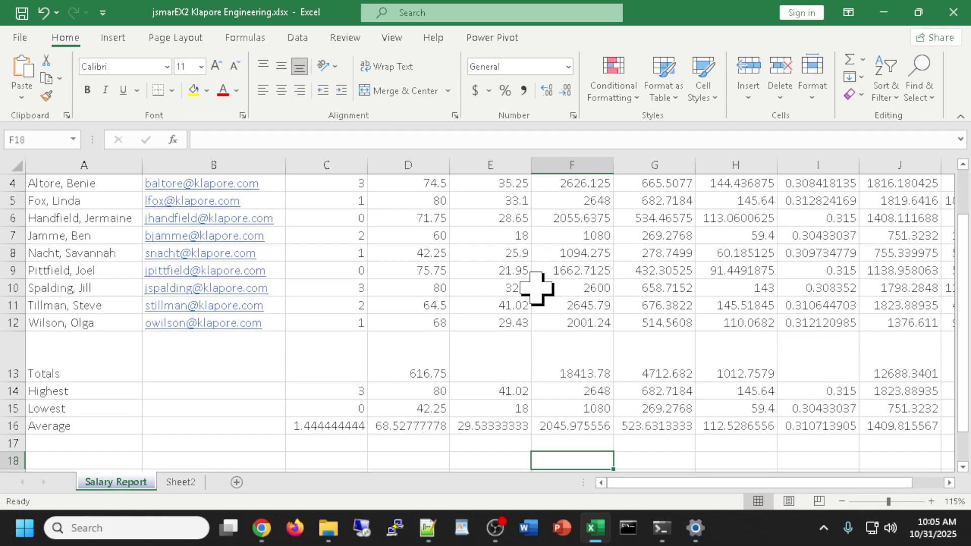
{"action": "scroll", "coordinate": [537, 288], "scroll_direction": "up", "scroll_amount": 1}
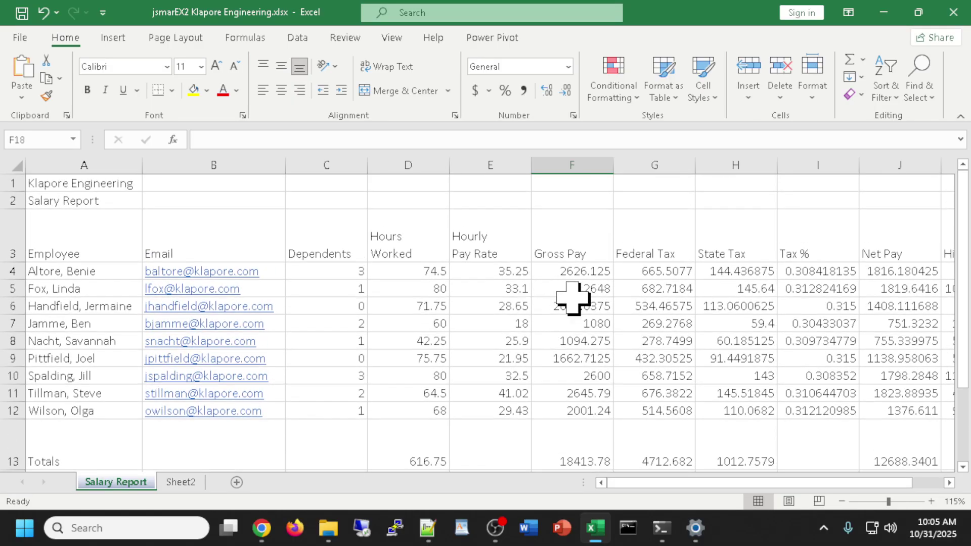
Narrow Hourly Pay Rate and Gross Pay, then rewiden Gross Pay so 2055.6375 shows fully.
{"action": "left_click_drag", "start_coordinate": [534, 163], "coordinate": [507, 171]}
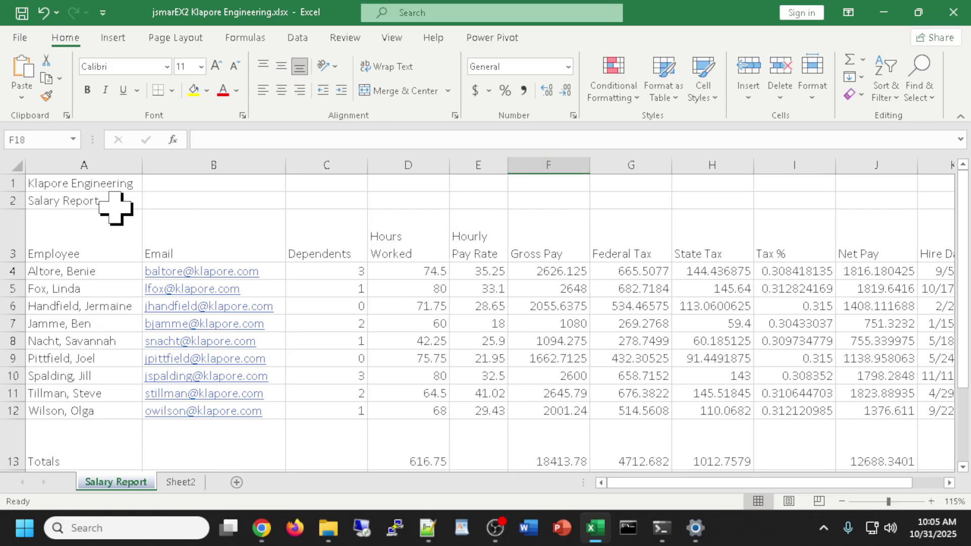
{"action": "left_click_drag", "start_coordinate": [590, 169], "coordinate": [537, 165]}
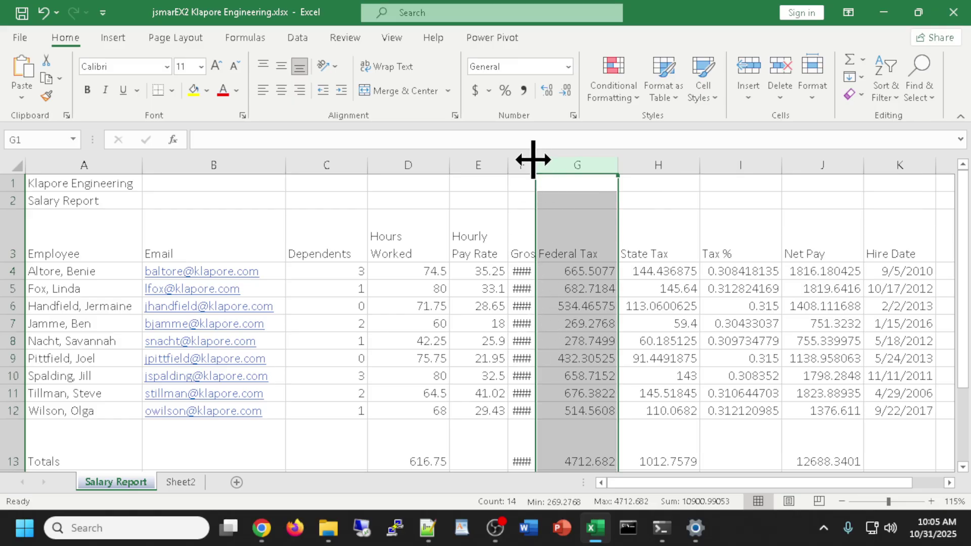
{"action": "left_click_drag", "start_coordinate": [534, 162], "coordinate": [585, 167]}
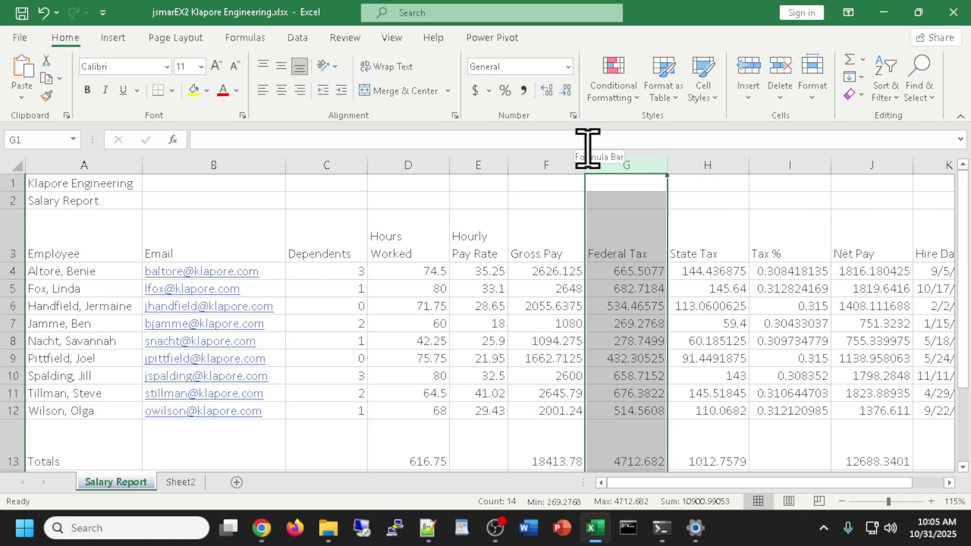